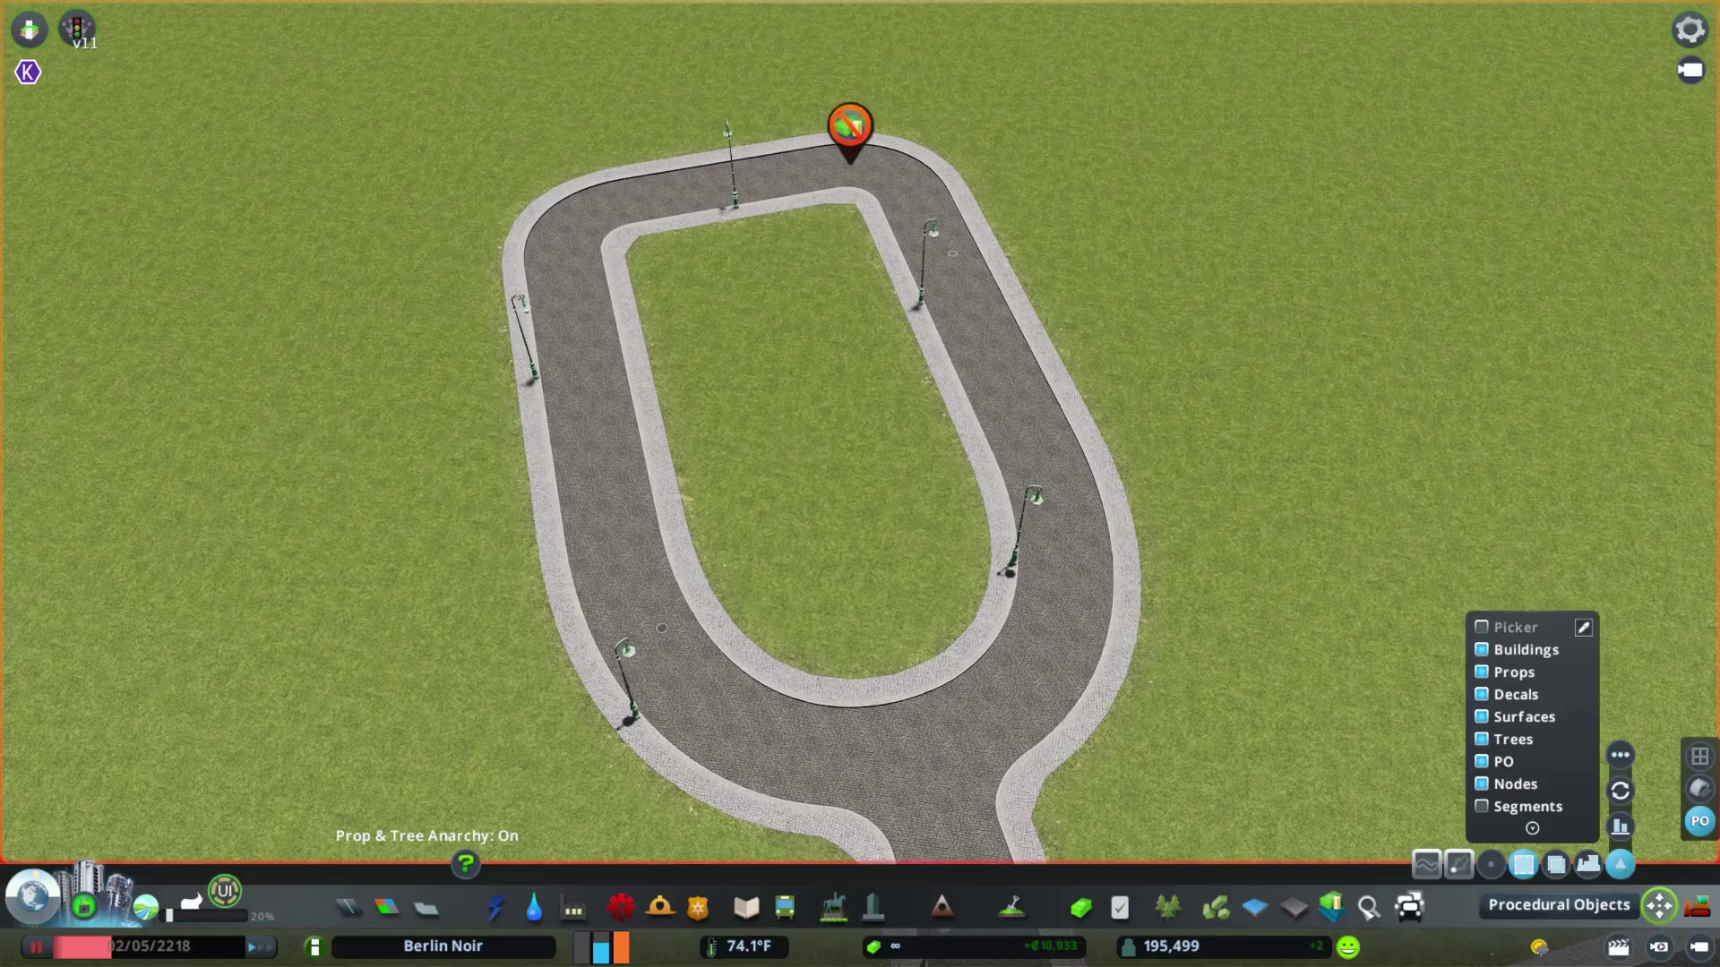
- Place the highlighted curved corner building from the custom Grwb/RICO assets inside the rounded end of the loop road
key("alt+f")
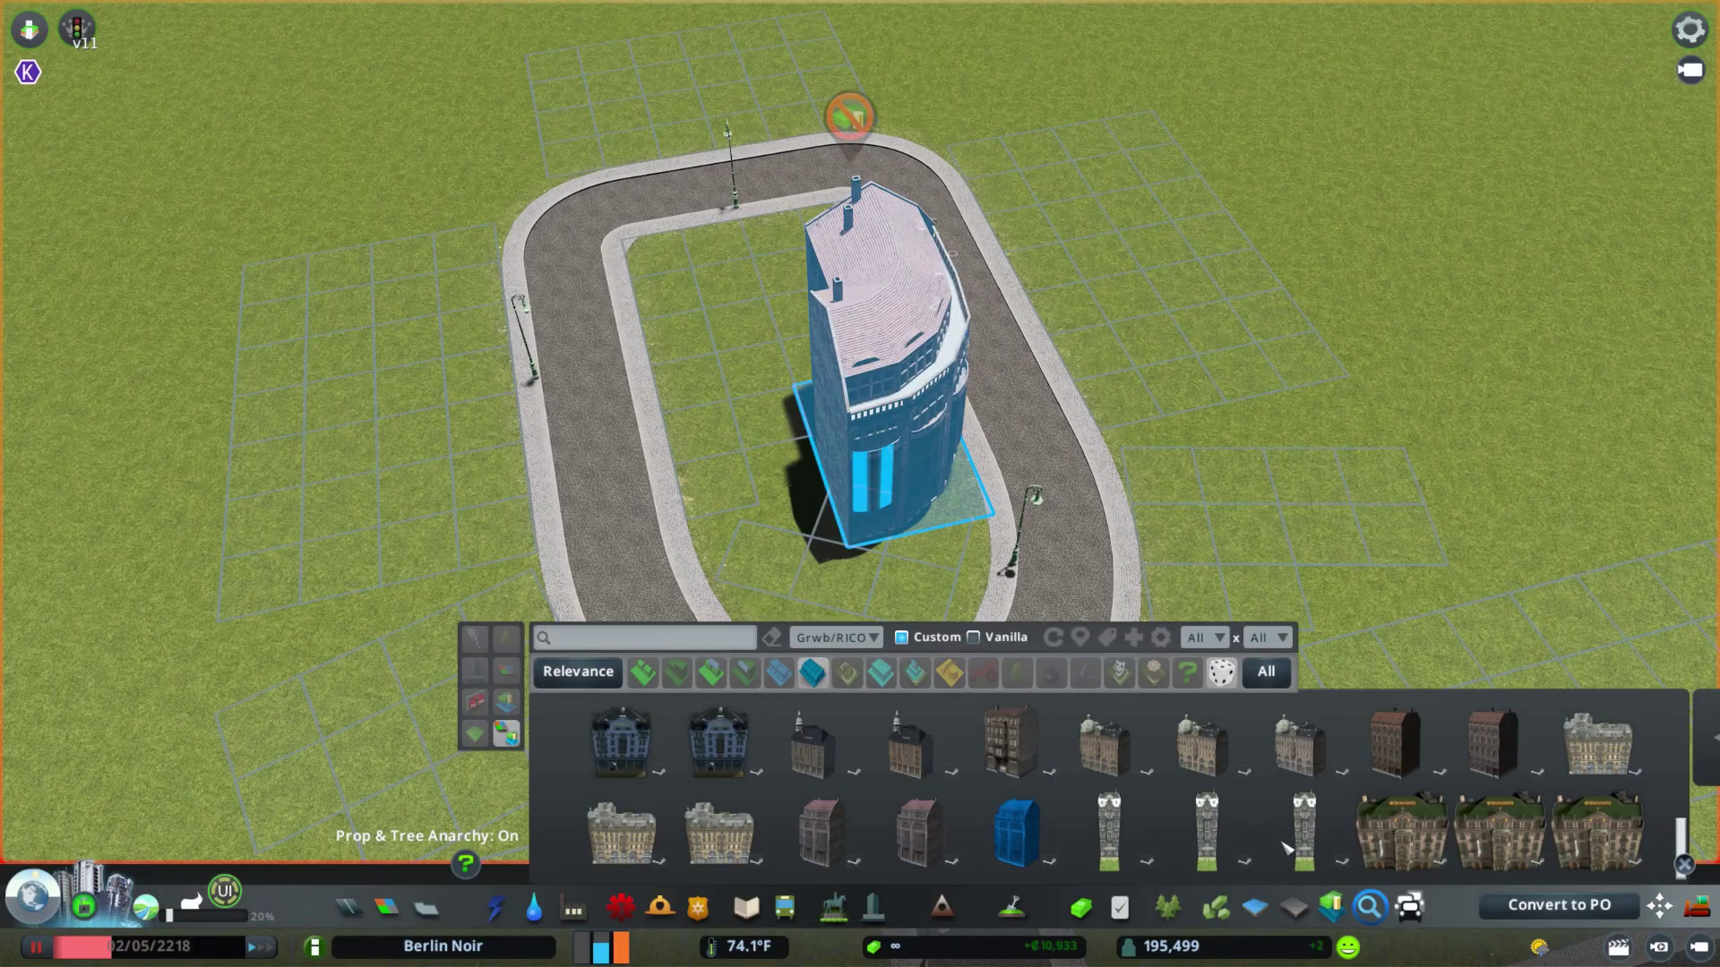
left_click(905, 463)
key("Escape")
key("q")
scroll(901, 464, "up", 1)
key("m")
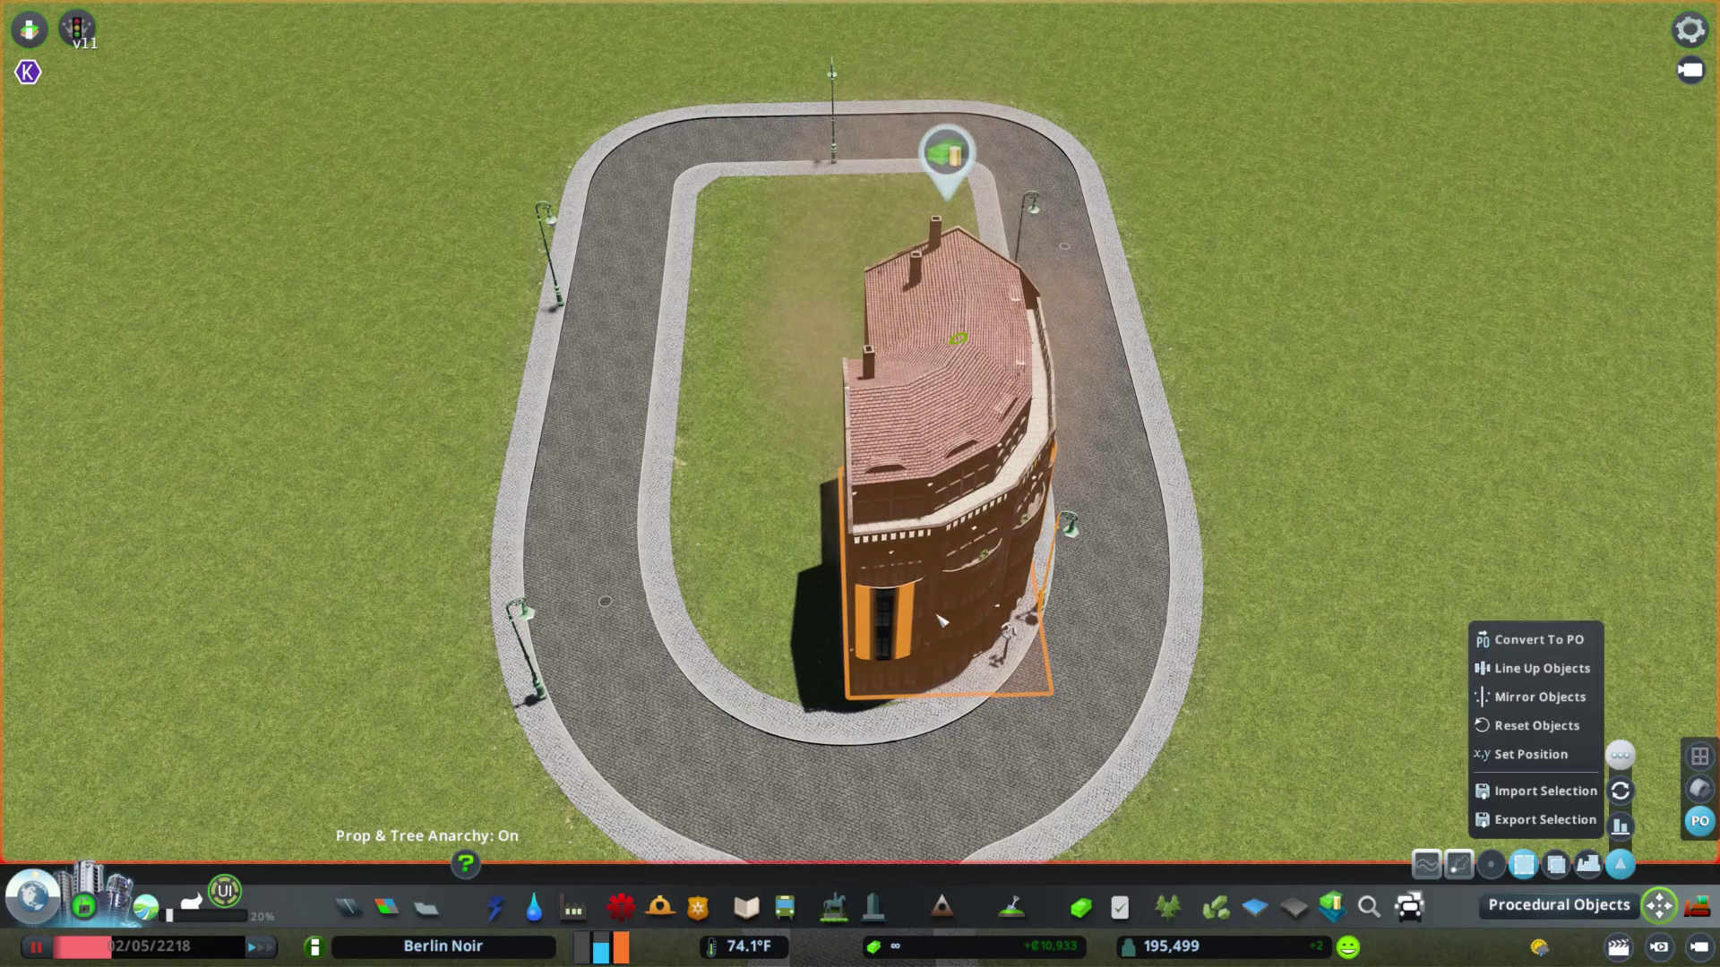
key("ctrl+c")
right_click(705, 629)
right_click(728, 593)
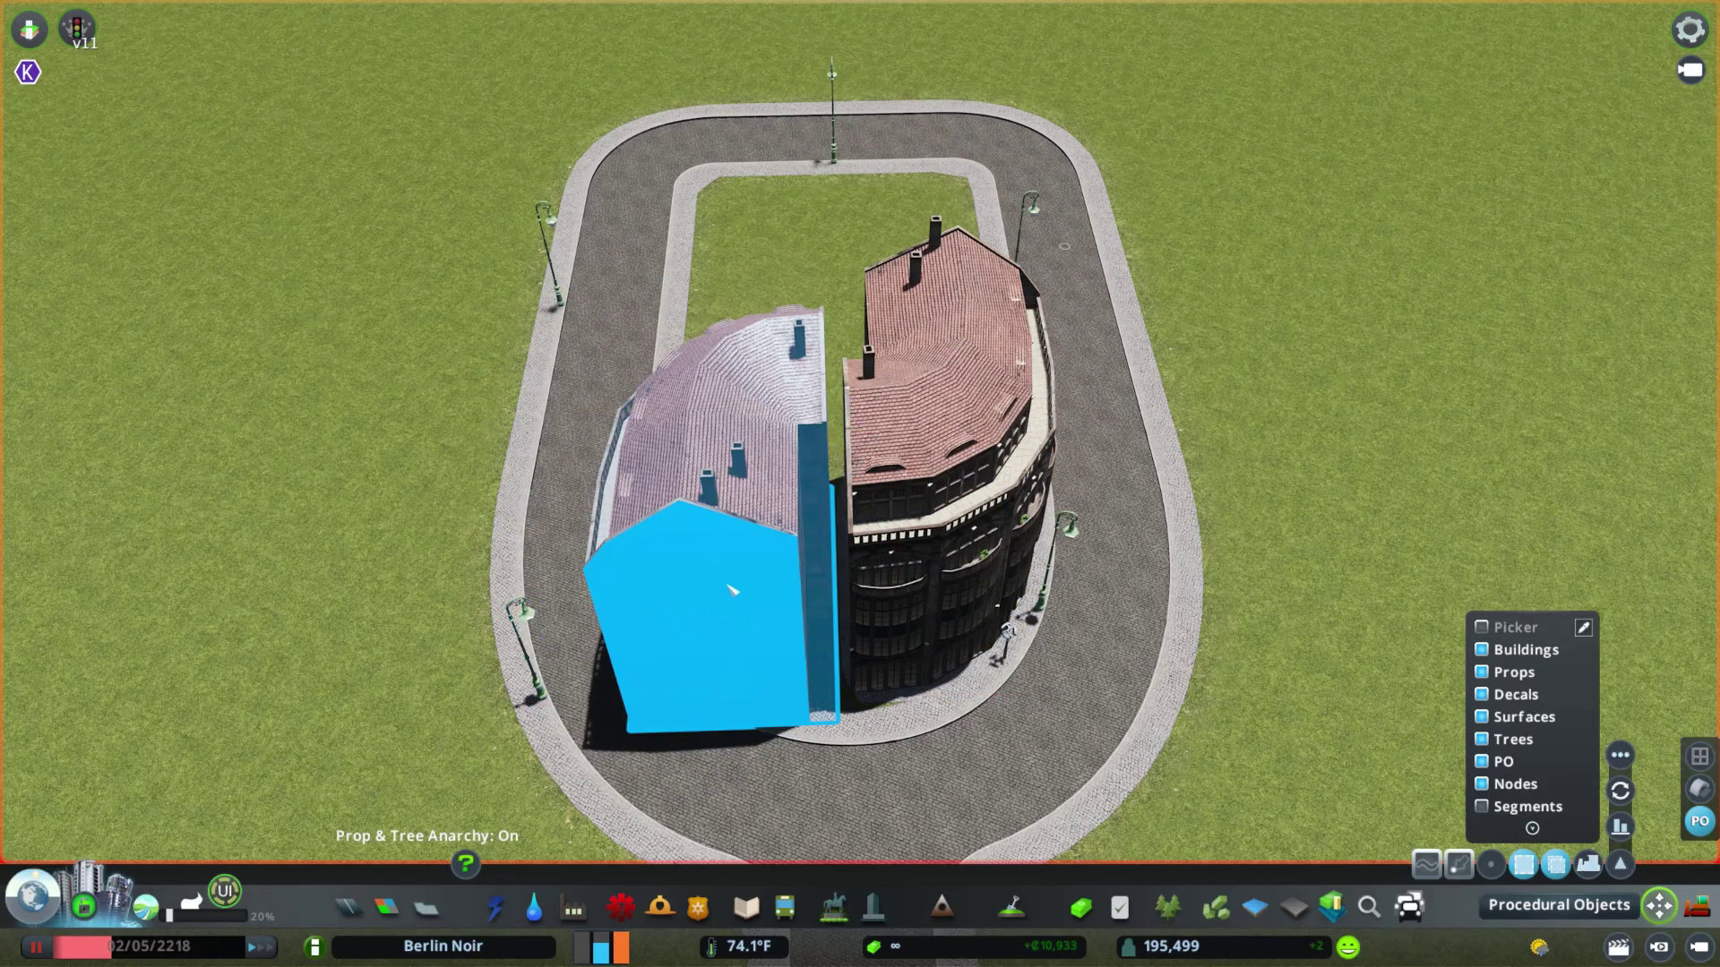
left_click(1556, 865)
- Convert the corner building to a procedural object and place a copy beside it within the road loop
left_click(1621, 757)
left_click(1538, 640)
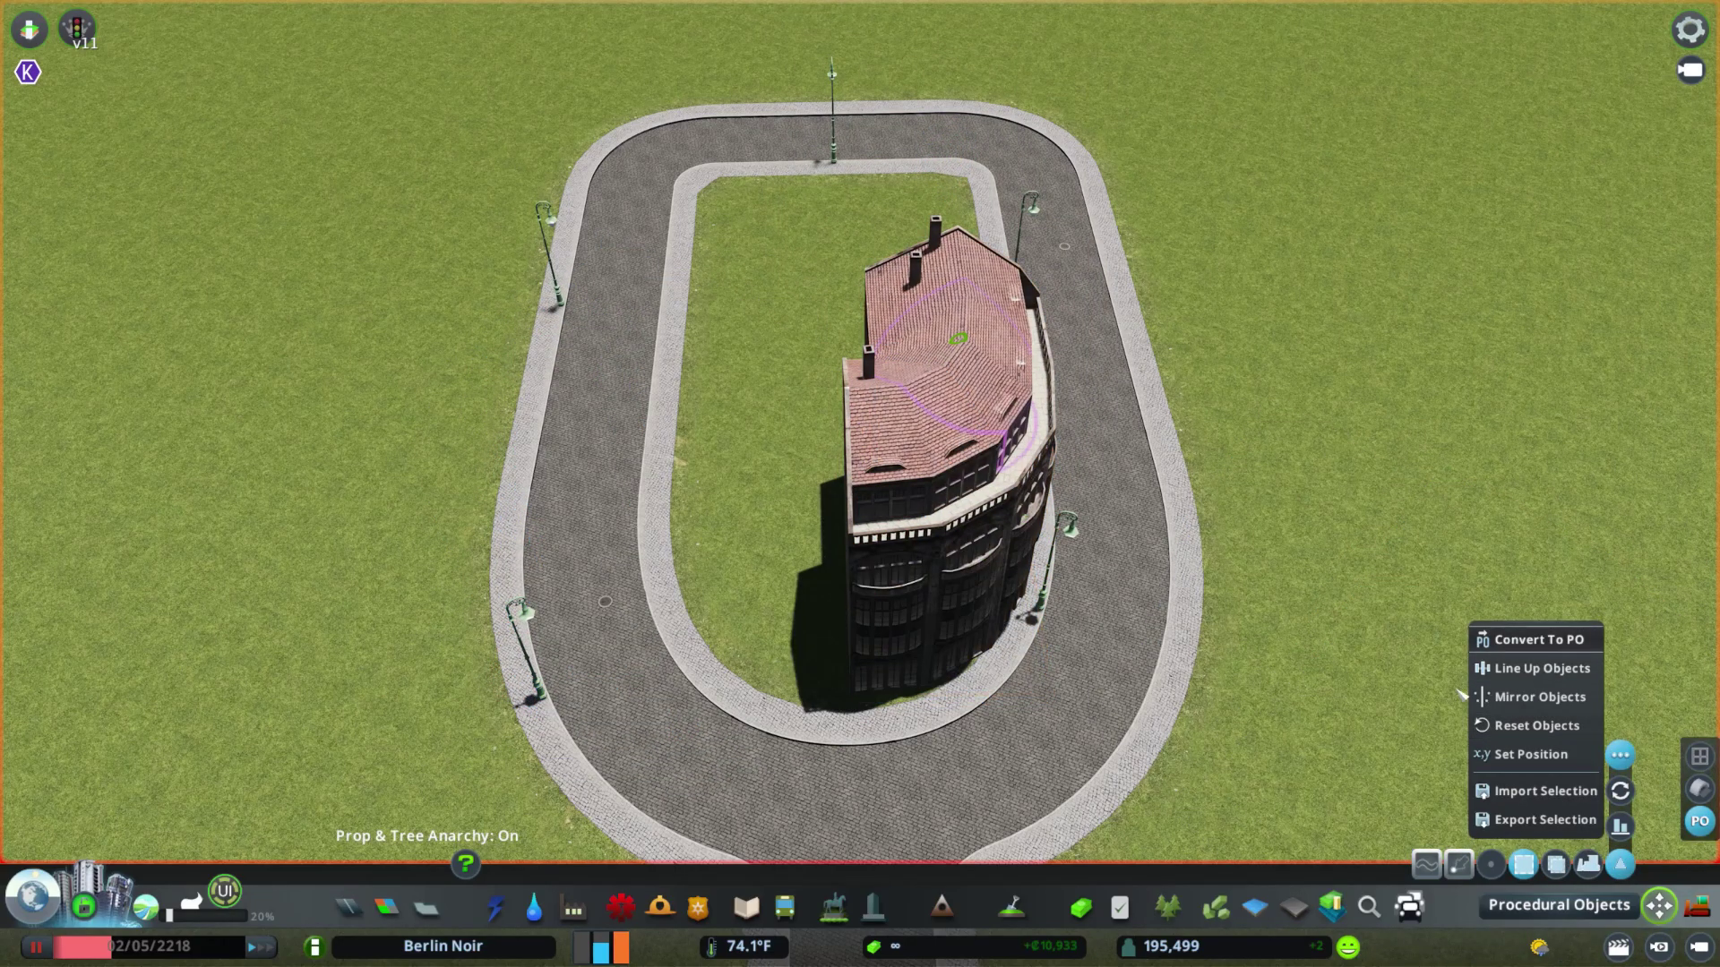
left_click(1558, 906)
left_click(993, 574)
left_click_drag(994, 580, 864, 579)
- Mirror the copied building along its Z axis with the Advanced Edition Tools, after trying the X and Y axes
left_click(296, 355)
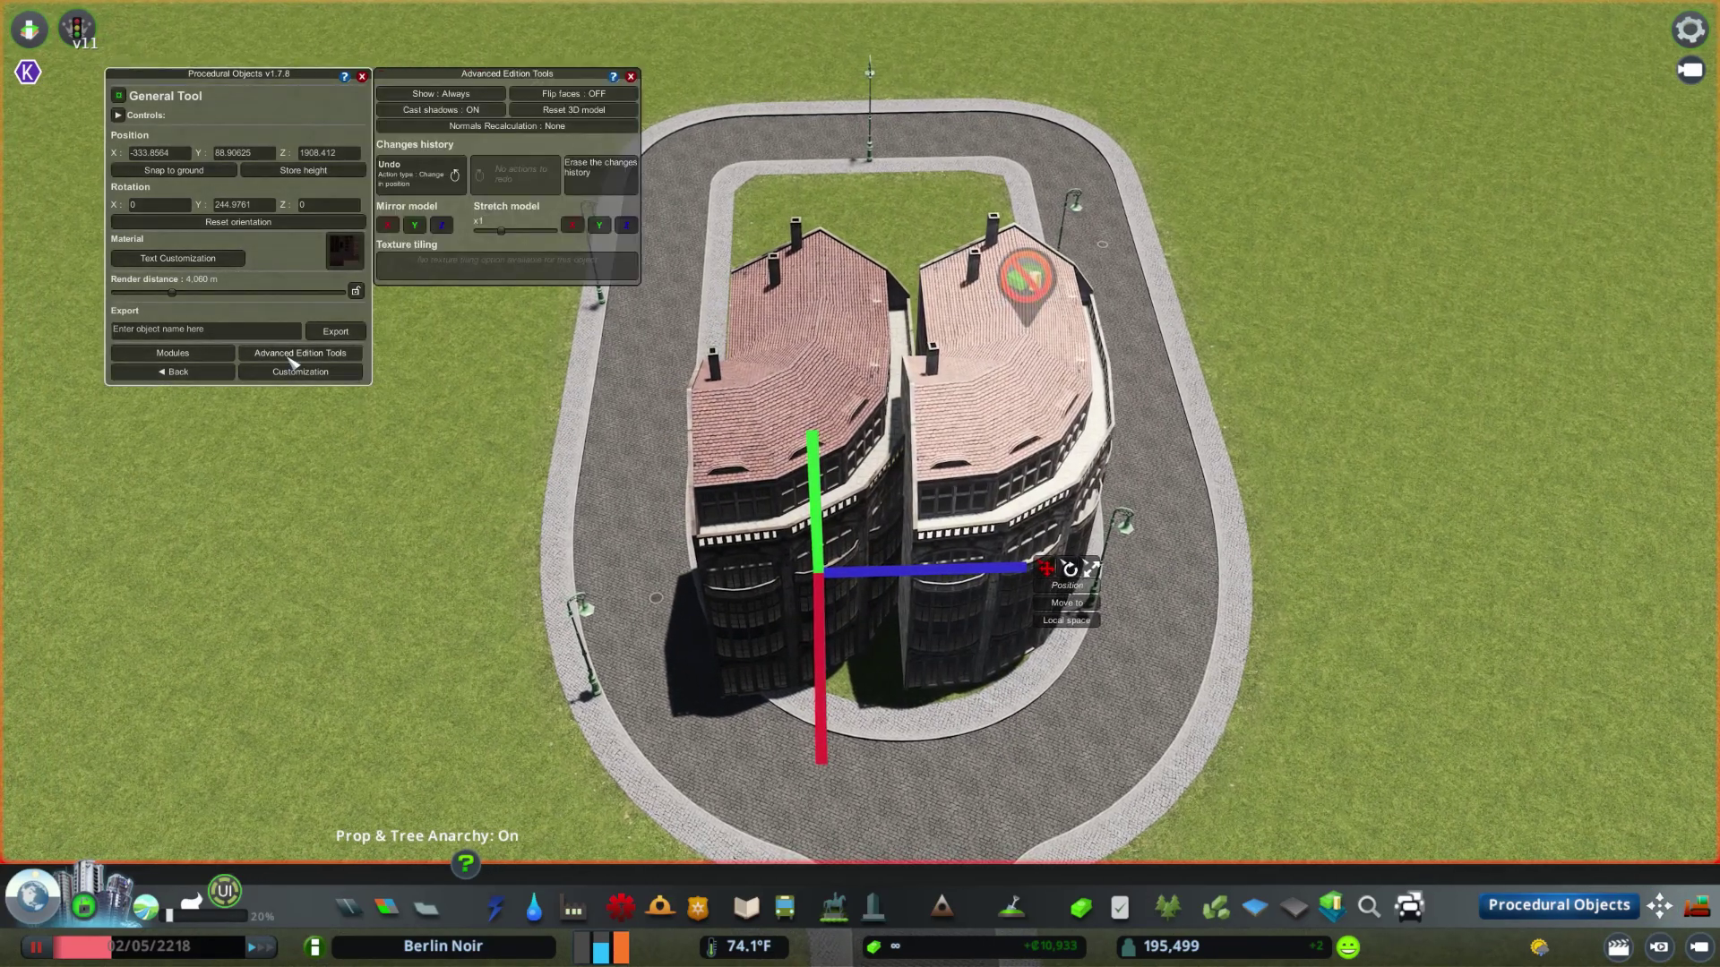
left_click(389, 225)
left_click(419, 228)
left_click(419, 228)
left_click(442, 225)
- Move the mirrored copy along its Z axis flush against the original and set its normals recalculation to Tolerance 30°
scroll(896, 448, "up", 5)
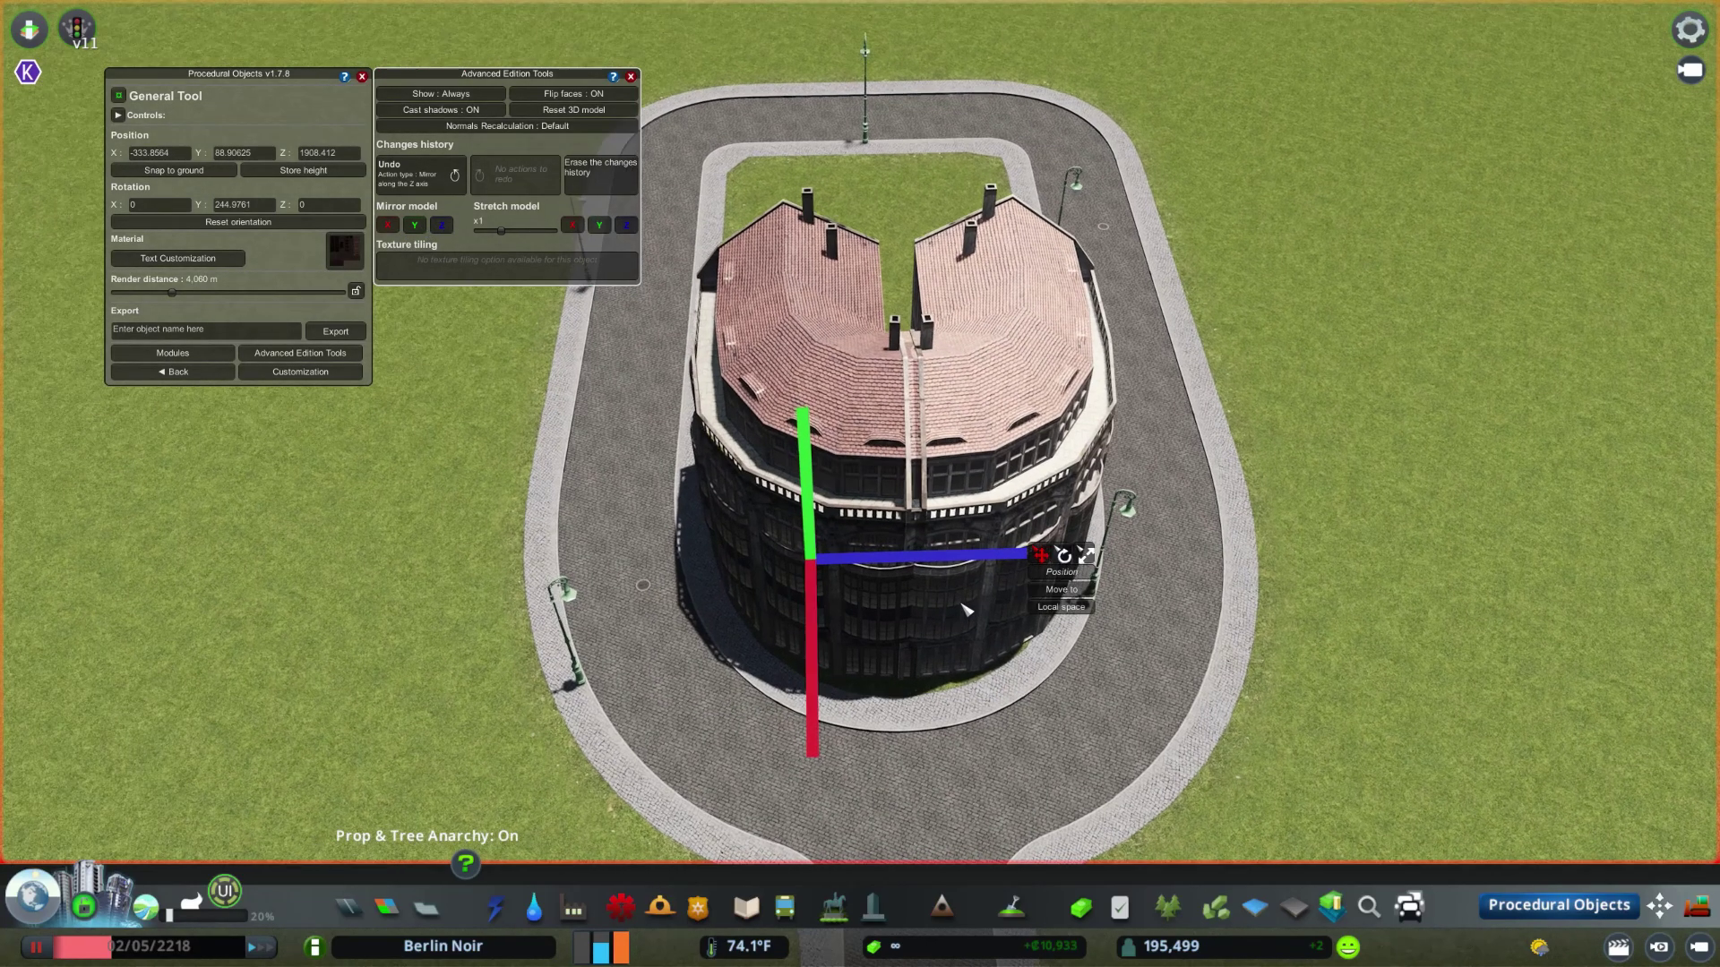
left_click_drag(1031, 556, 851, 481)
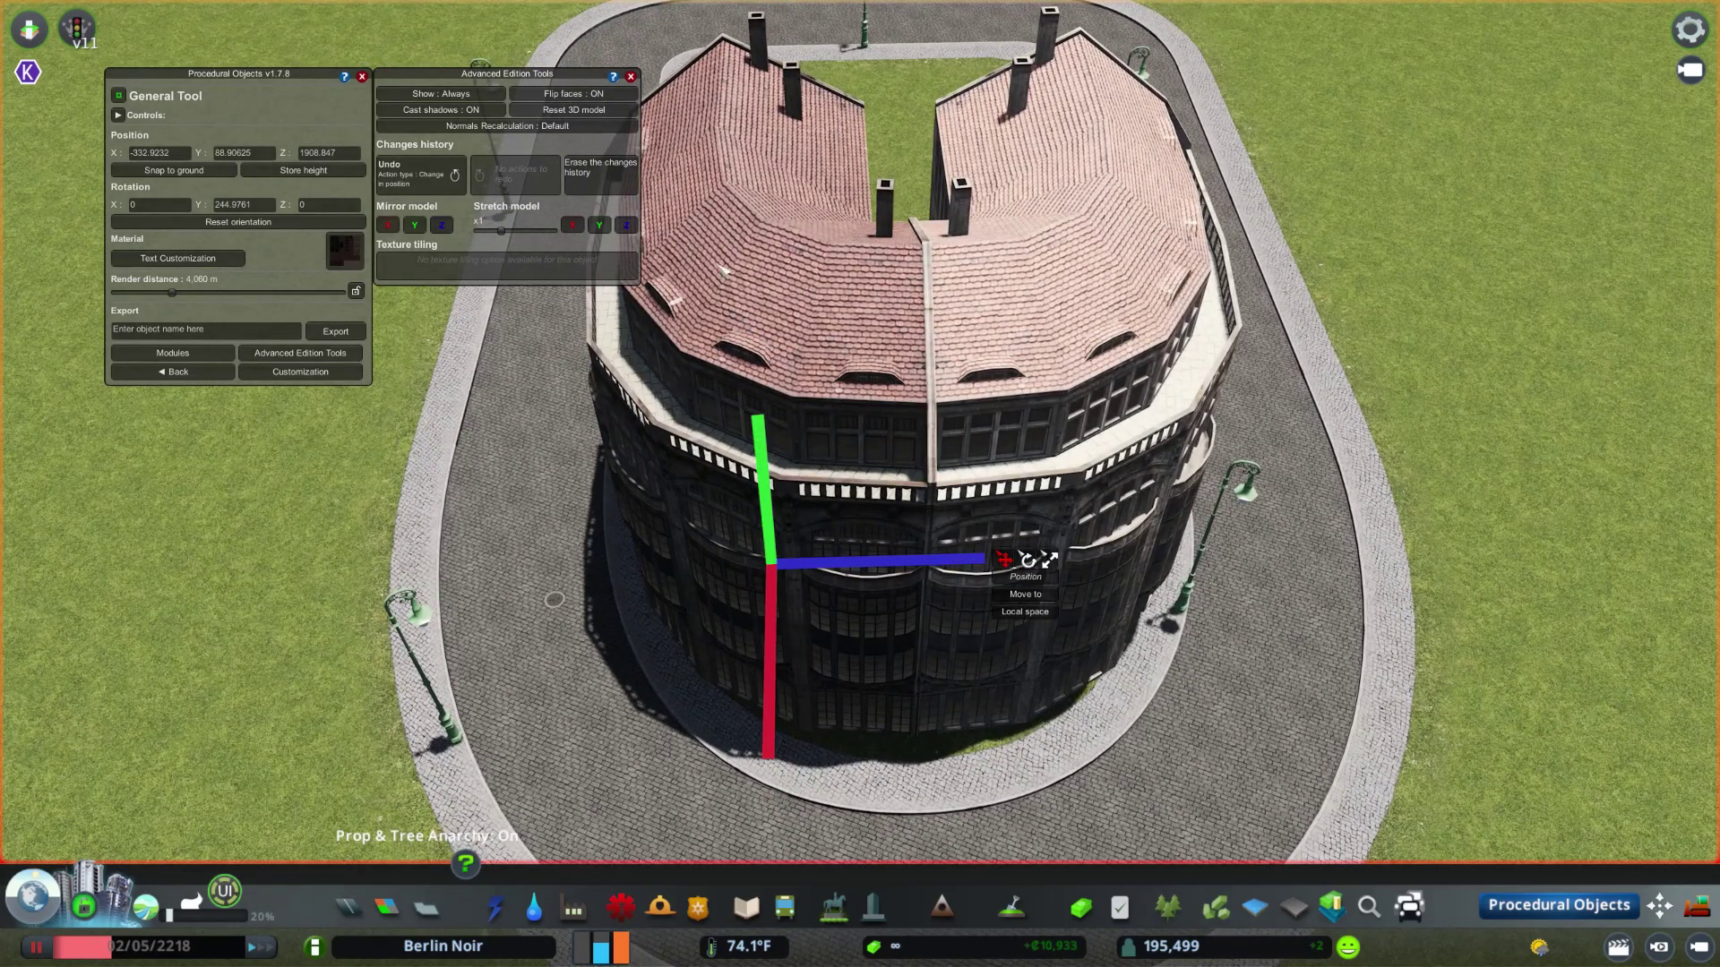
left_click(531, 127)
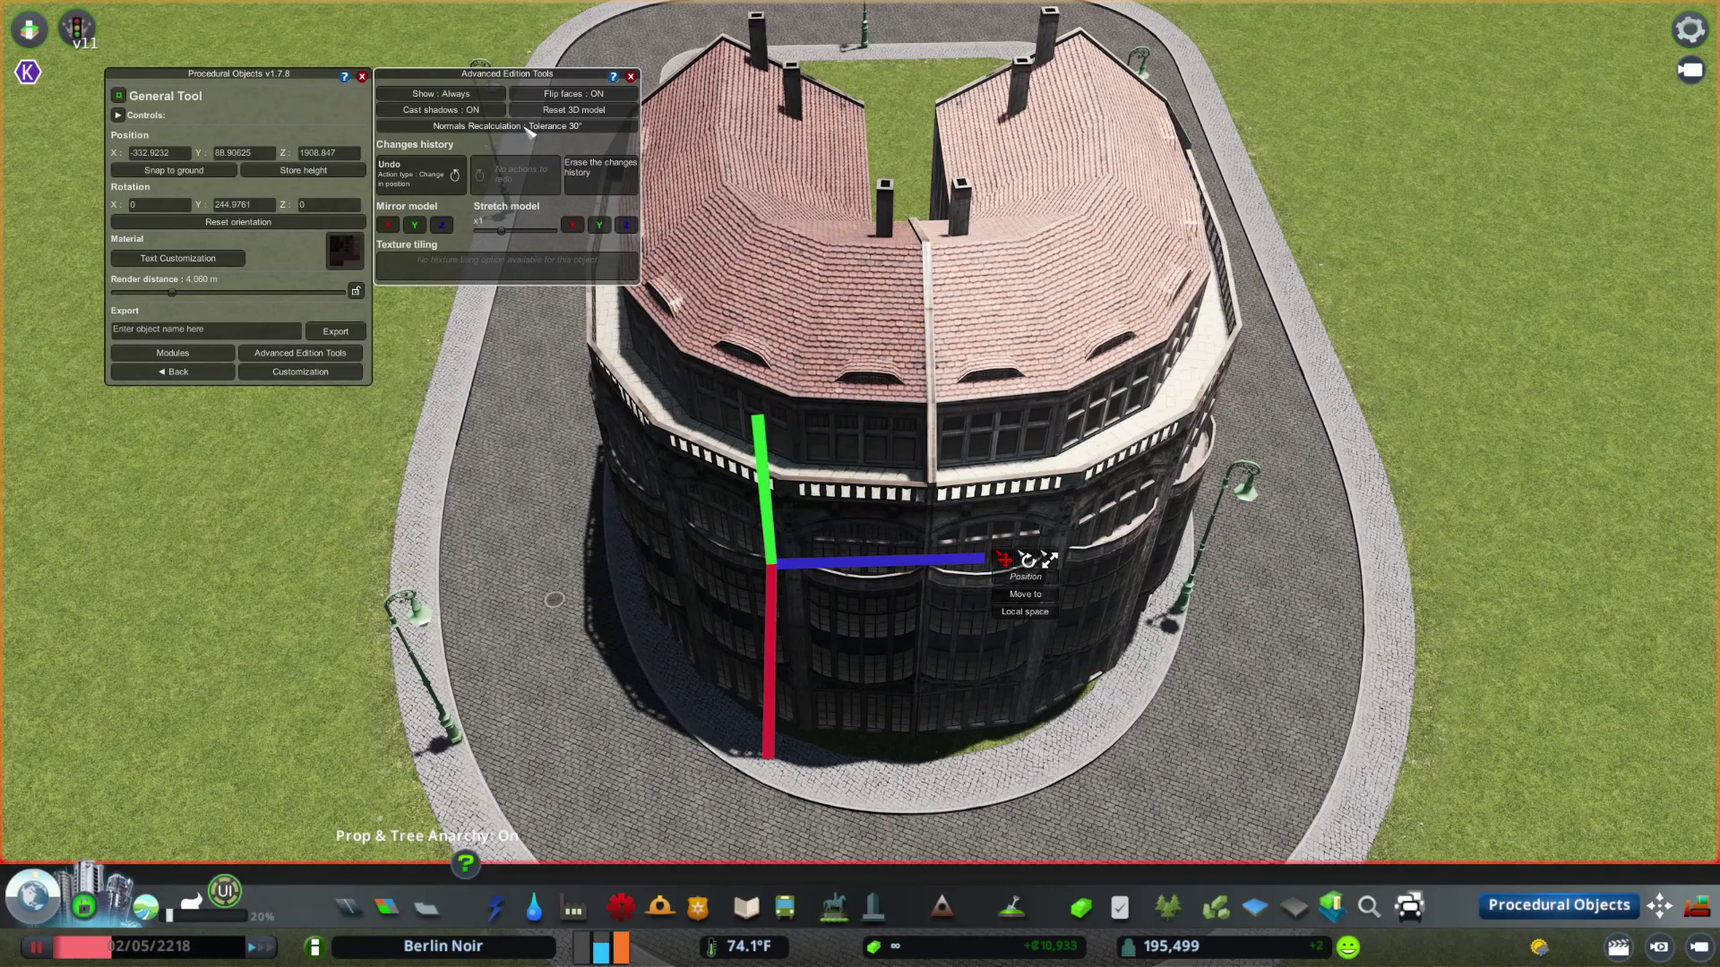
left_click_drag(523, 137, 549, 84)
key("Escape")
scroll(662, 484, "down", 2)
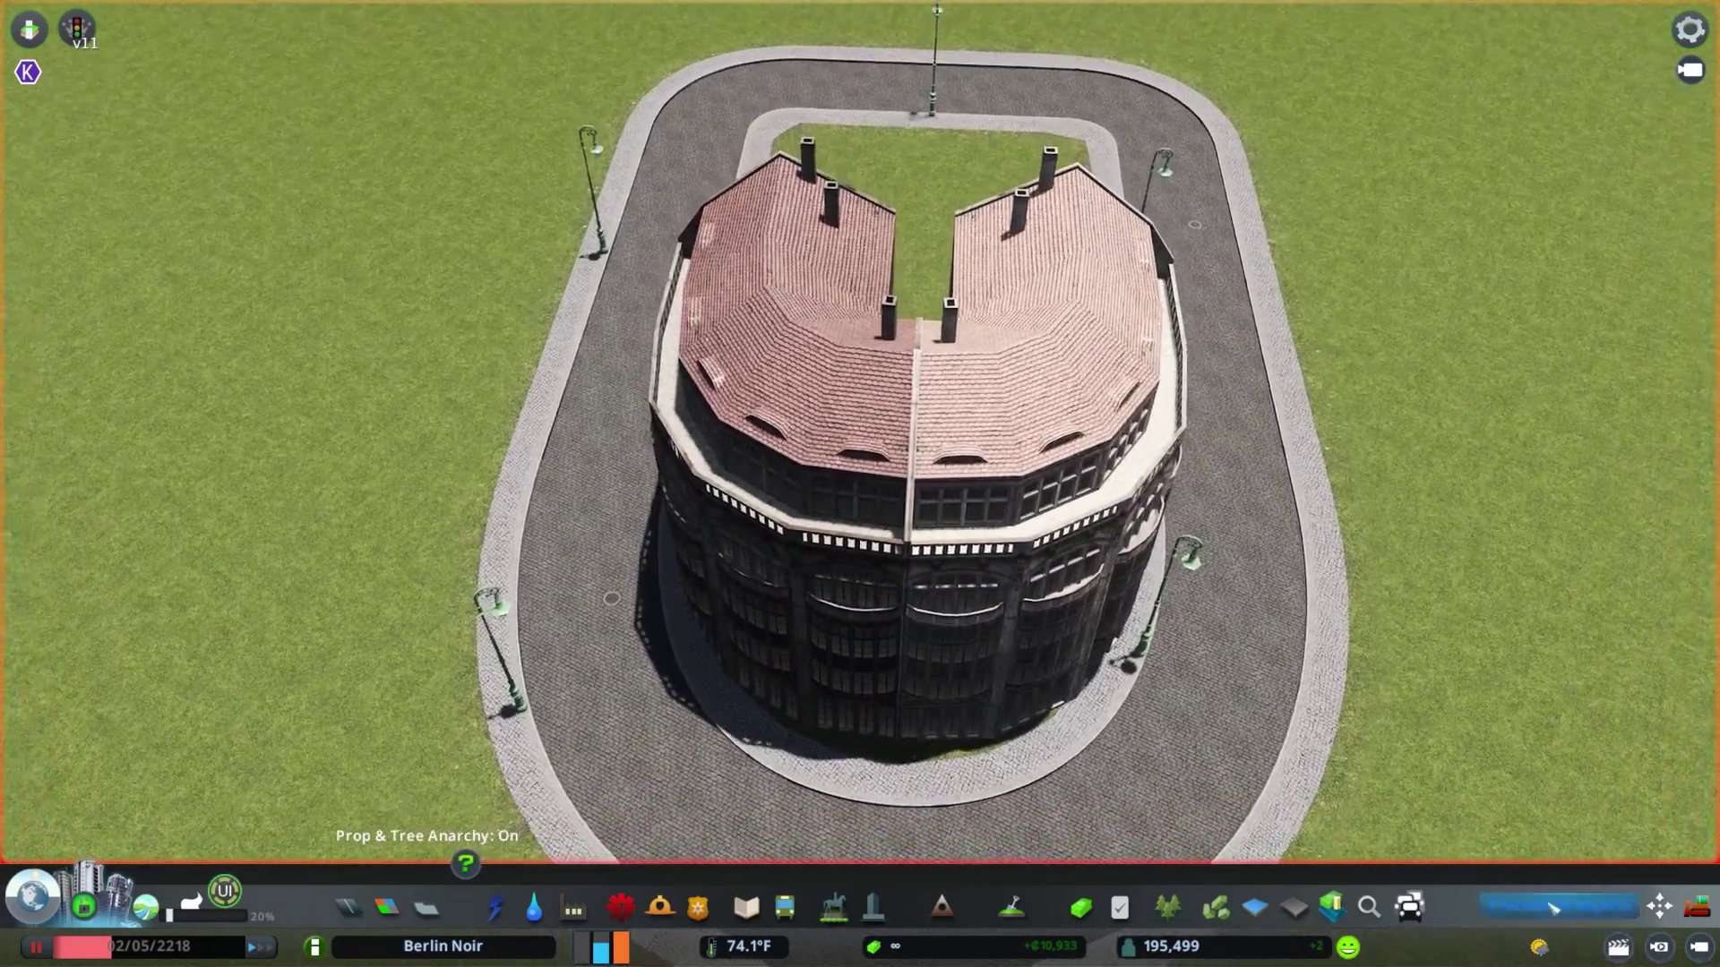
- Select both building halves together in Procedural Objects and pave the ground around and behind them
key("shift+p")
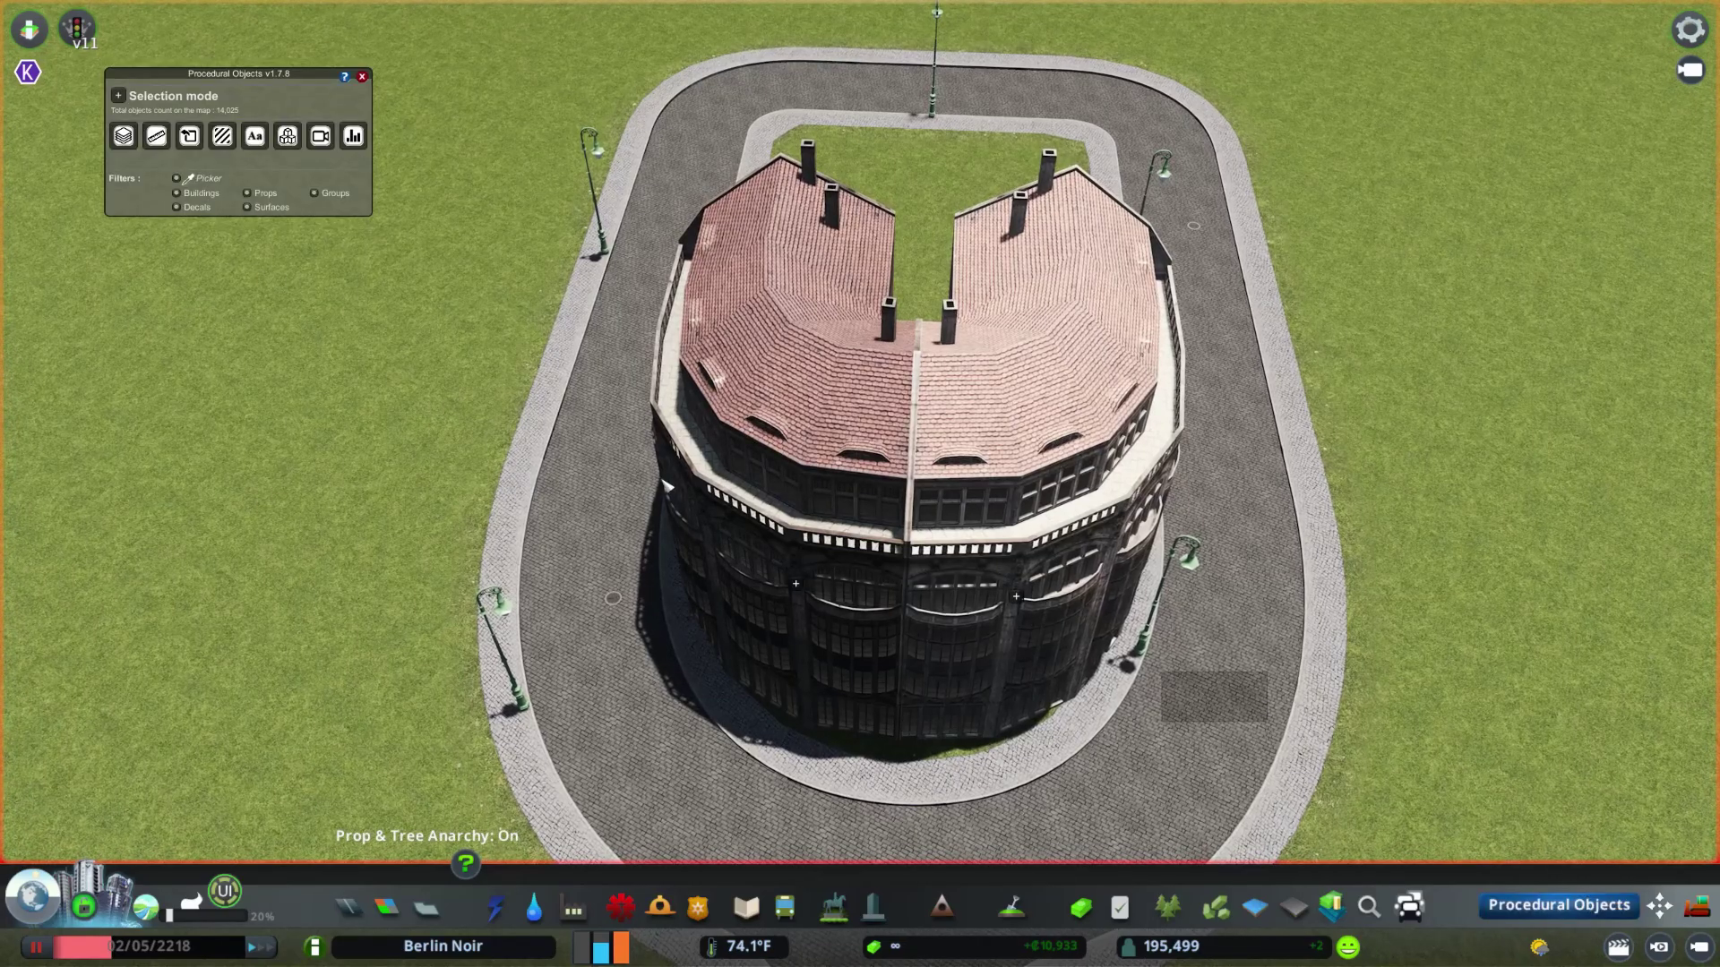
left_click_drag(1268, 723, 667, 486)
left_click(813, 692)
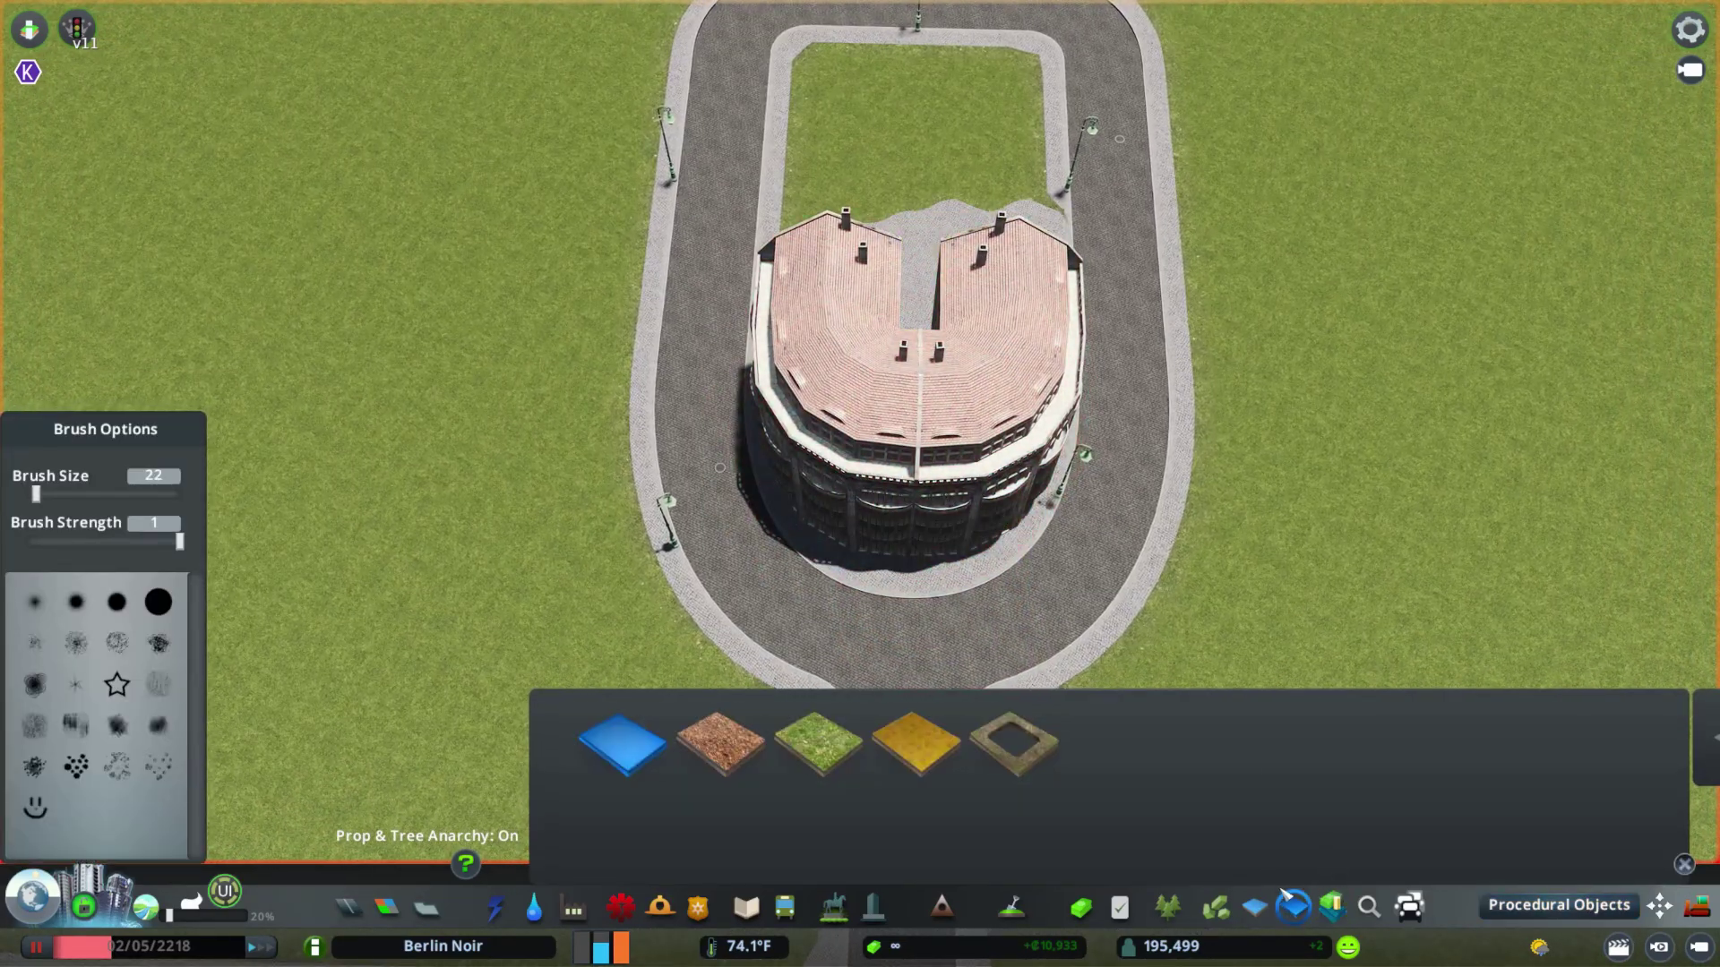
left_click(1287, 898)
scroll(864, 488, "up", 3)
mouse_move(806, 555)
left_mouse_down()
mouse_move(864, 488)
mouse_move(716, 493)
left_mouse_up()
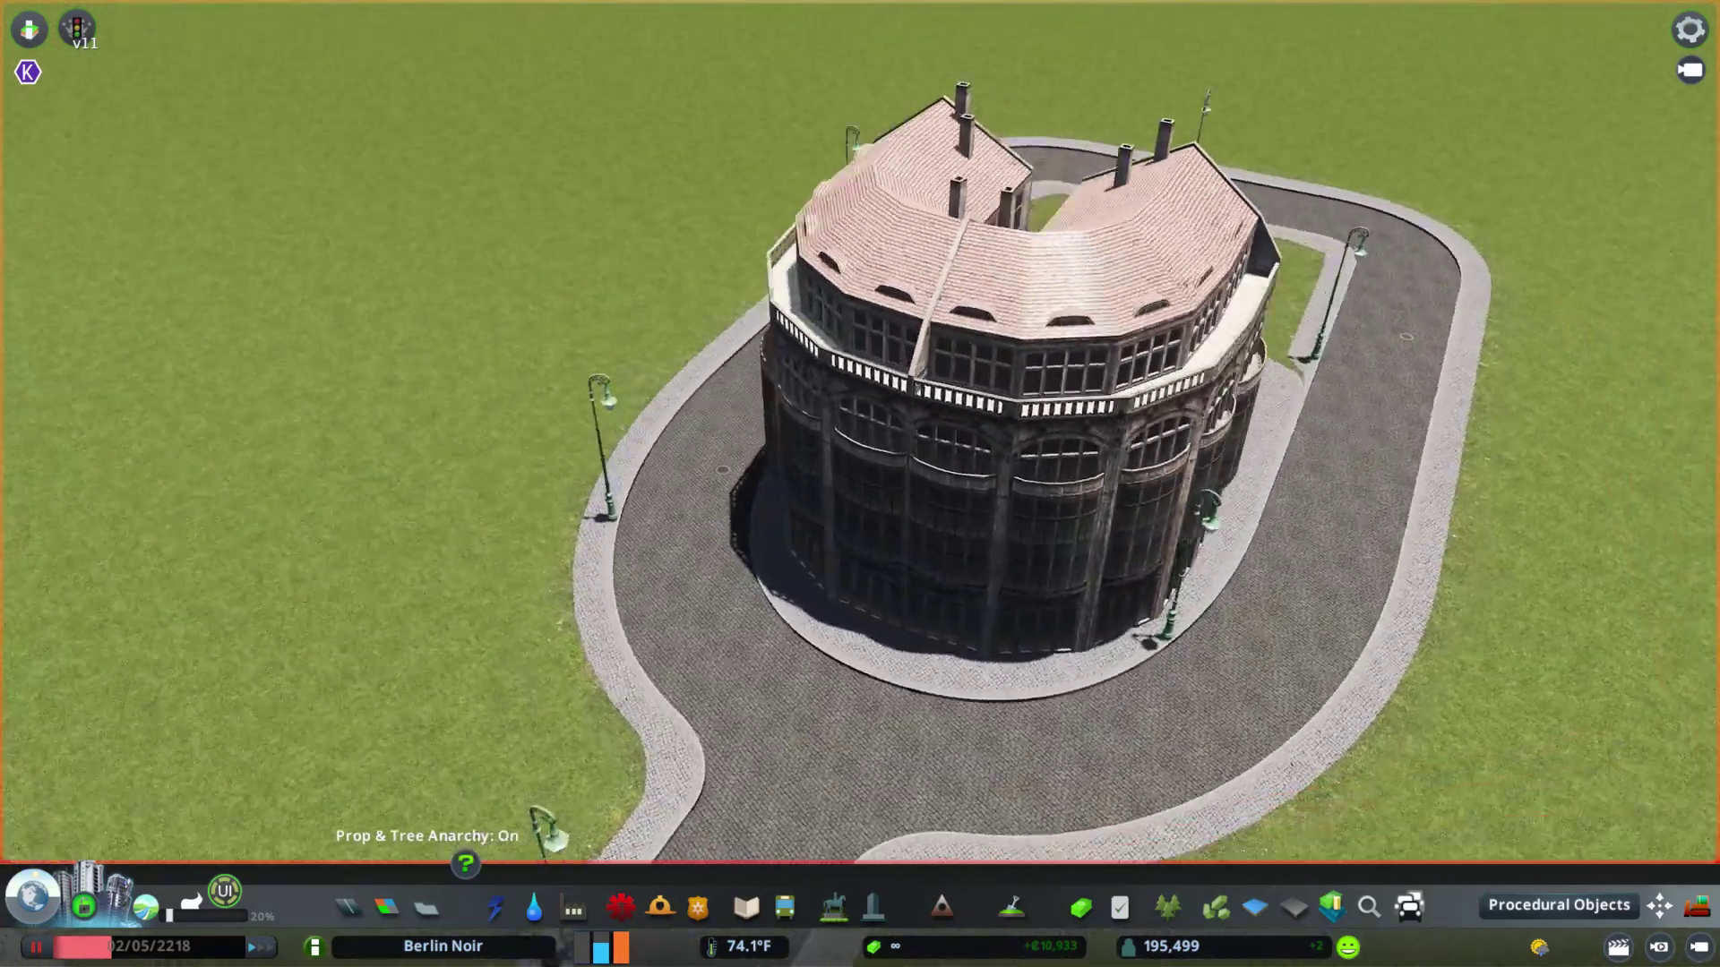
key("m")
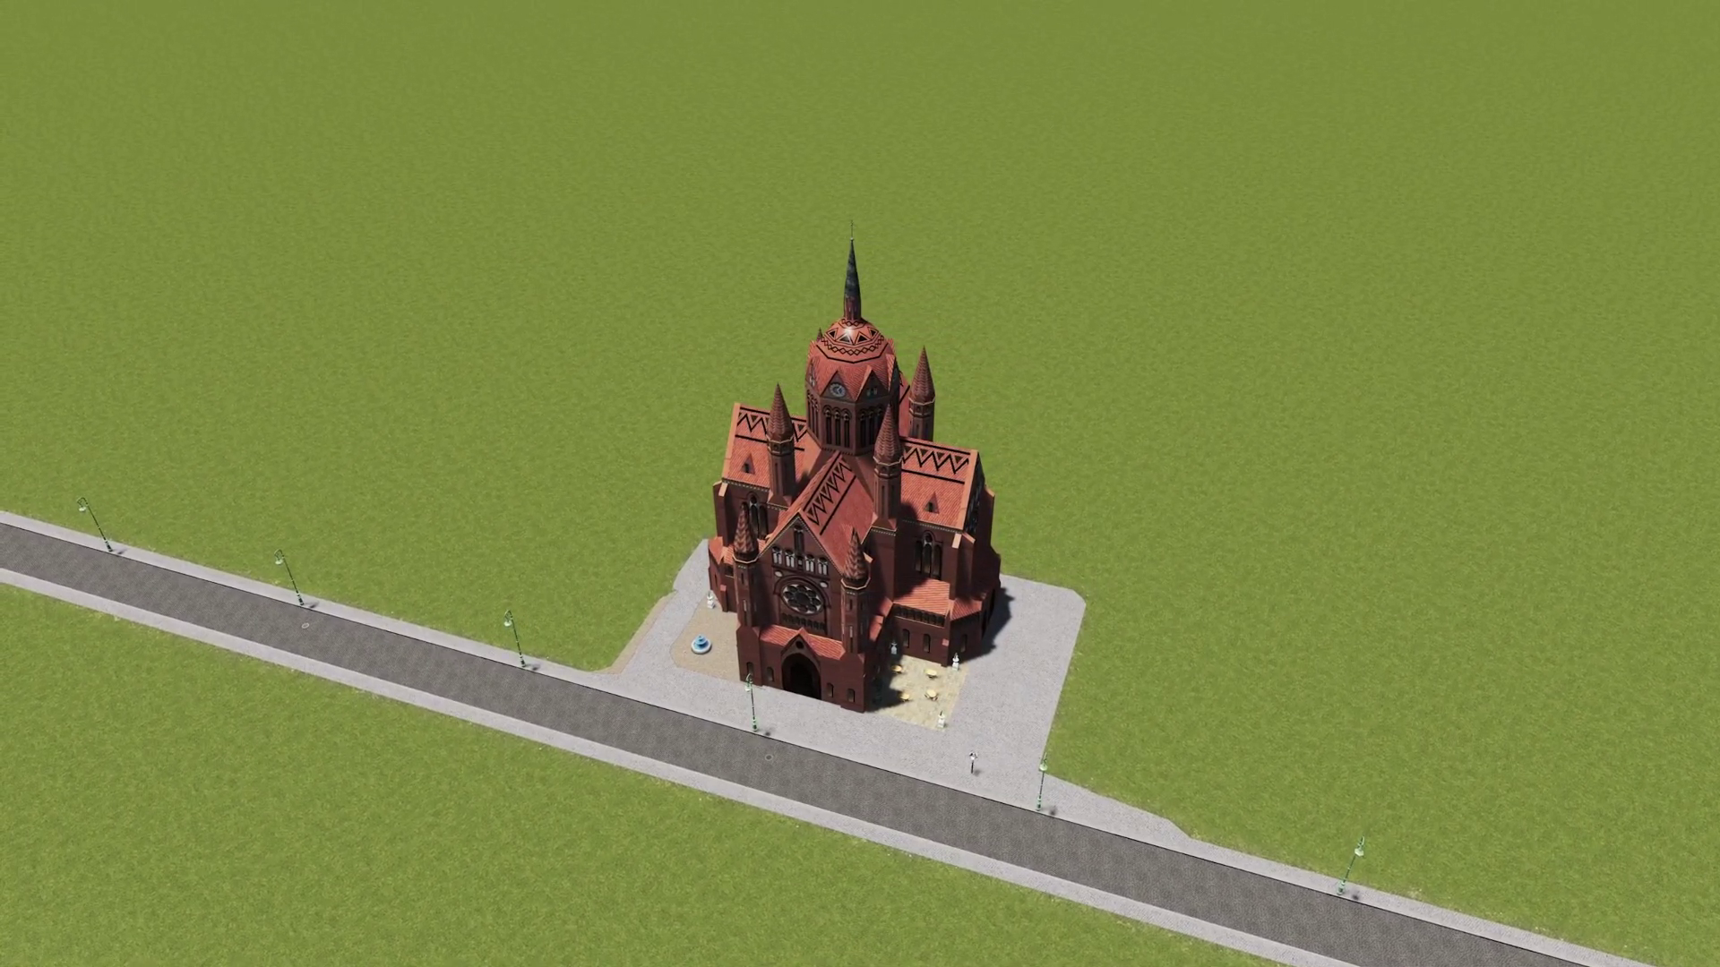
- Convert the red brick church beside the road to procedural objects using Move It
key("Escape")
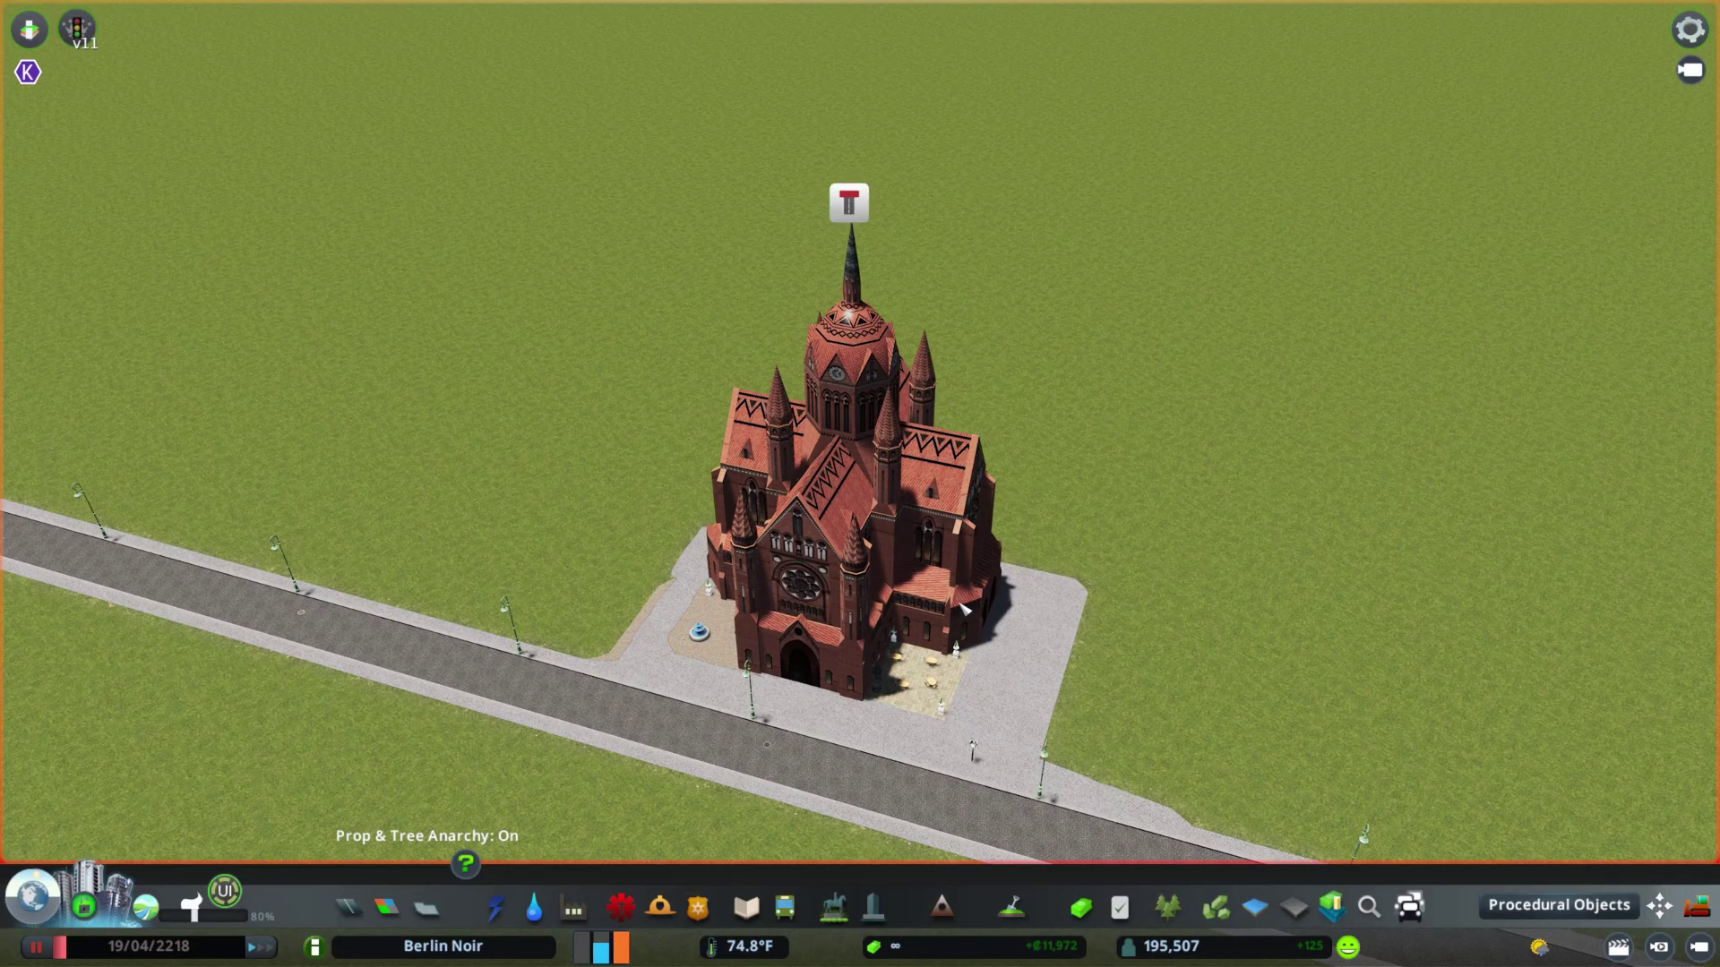
key("m")
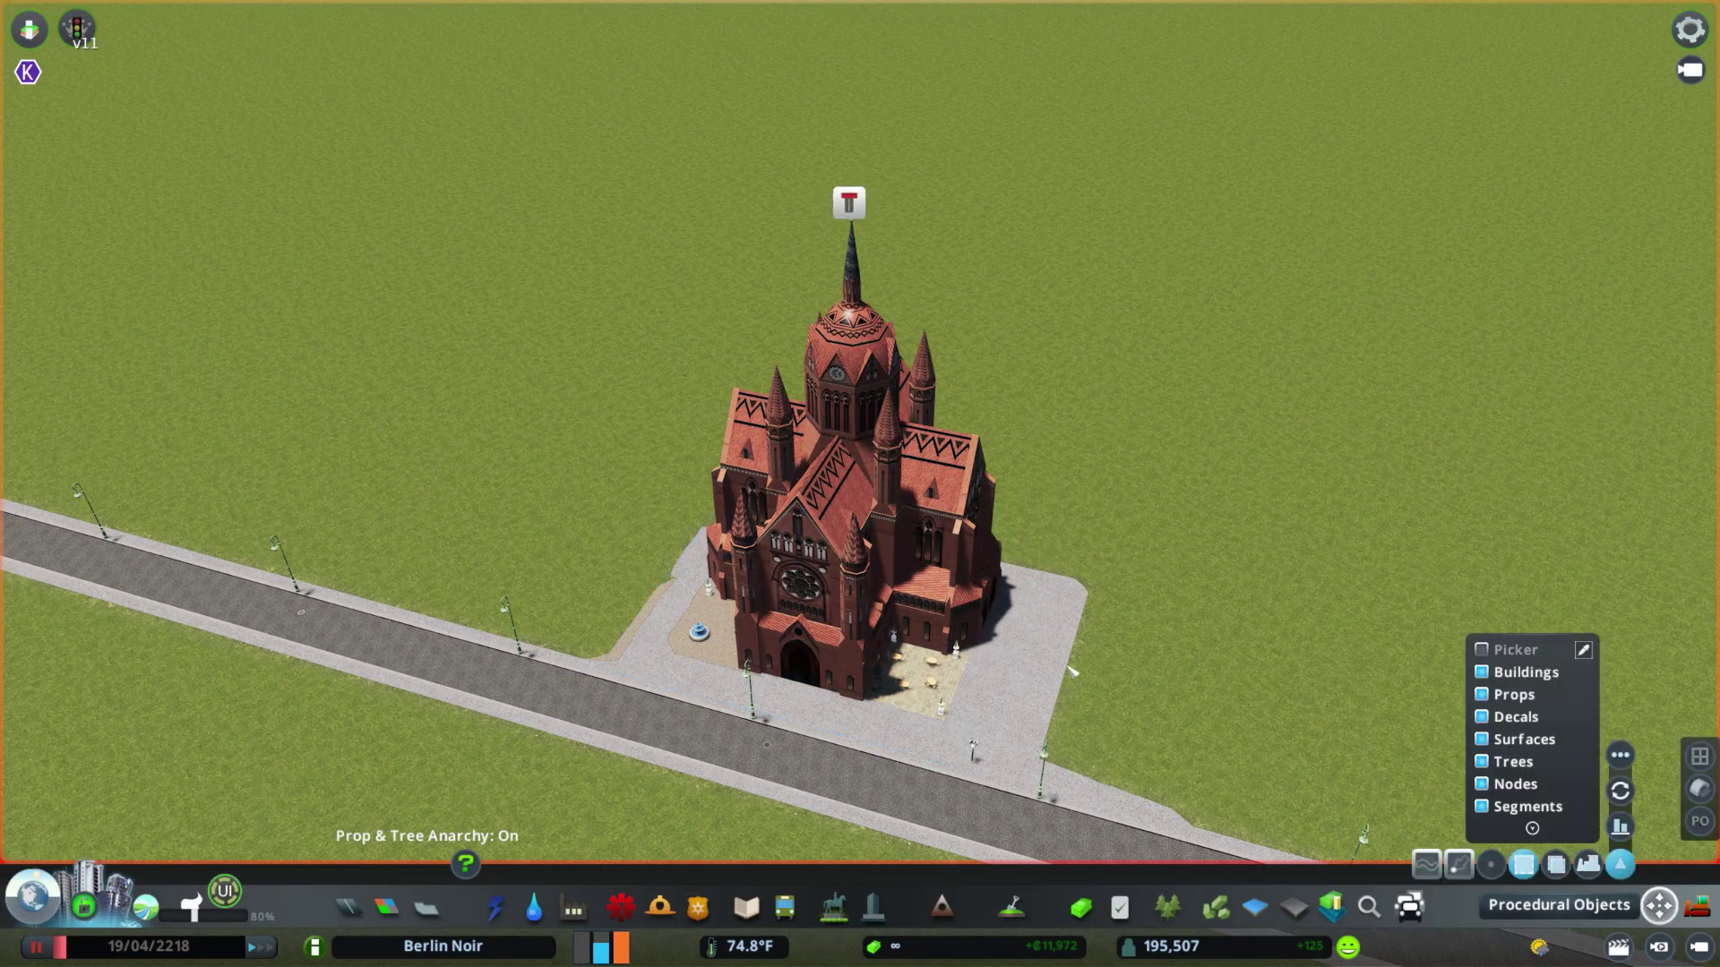
left_click(1619, 755)
left_click(1498, 639)
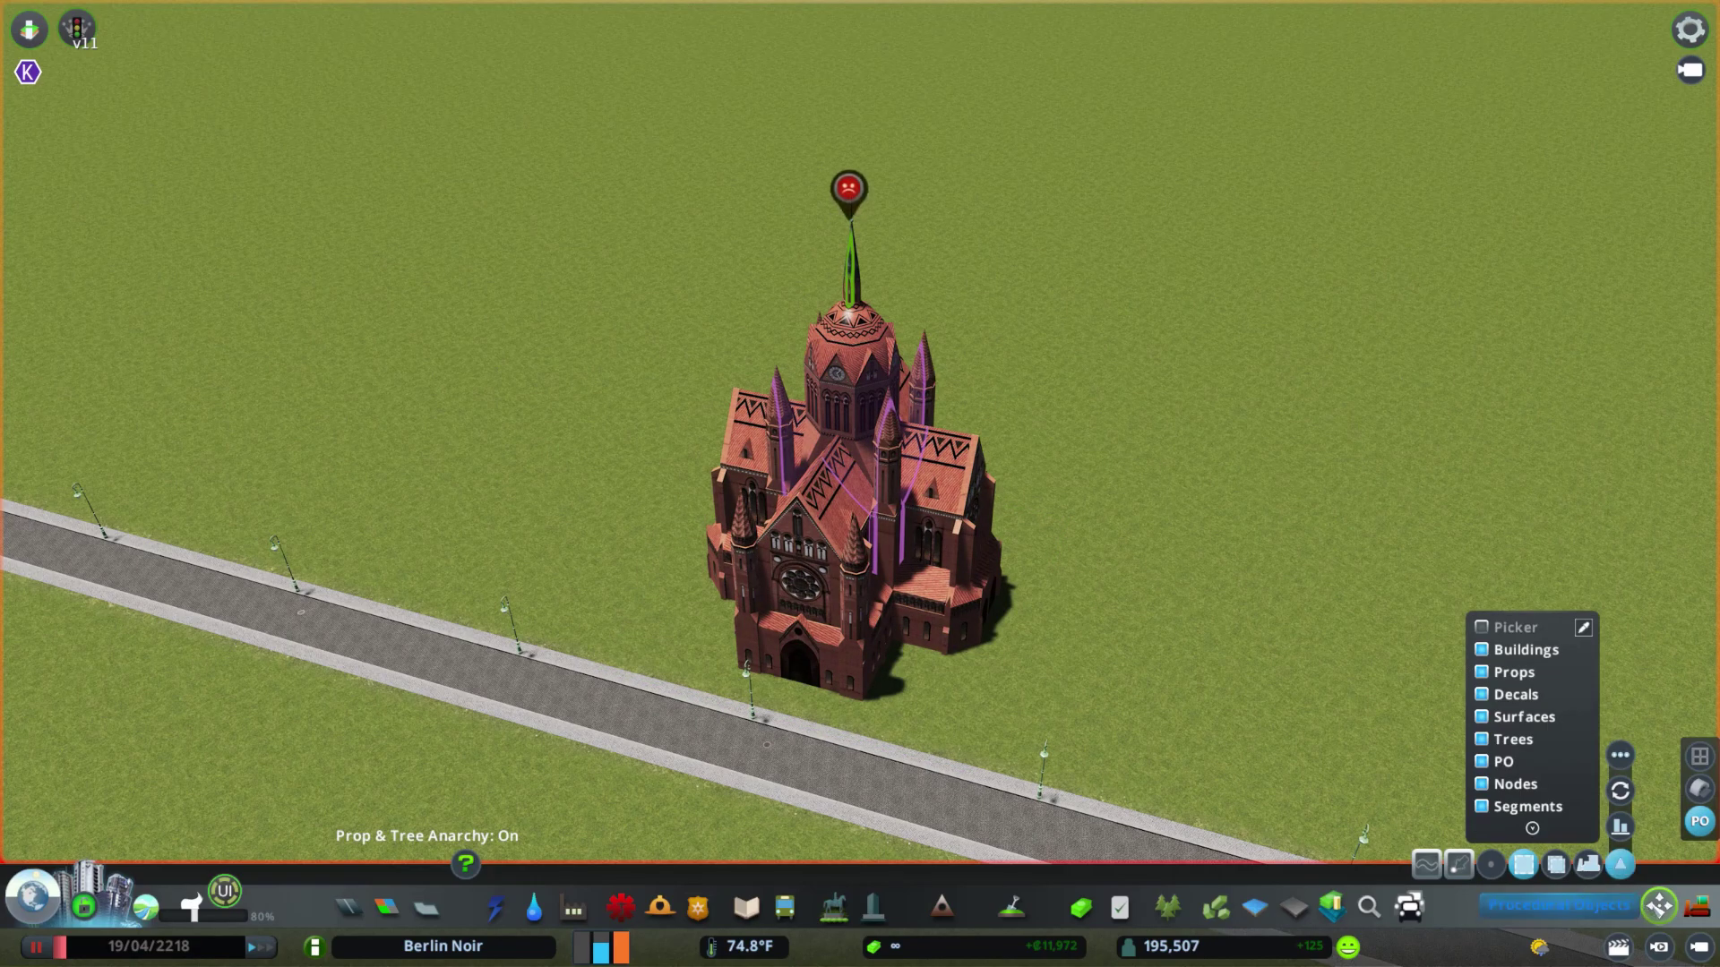
- Select the church's procedural object and open its Text Customization with the building texture in view
left_click(1558, 906)
left_click(904, 589)
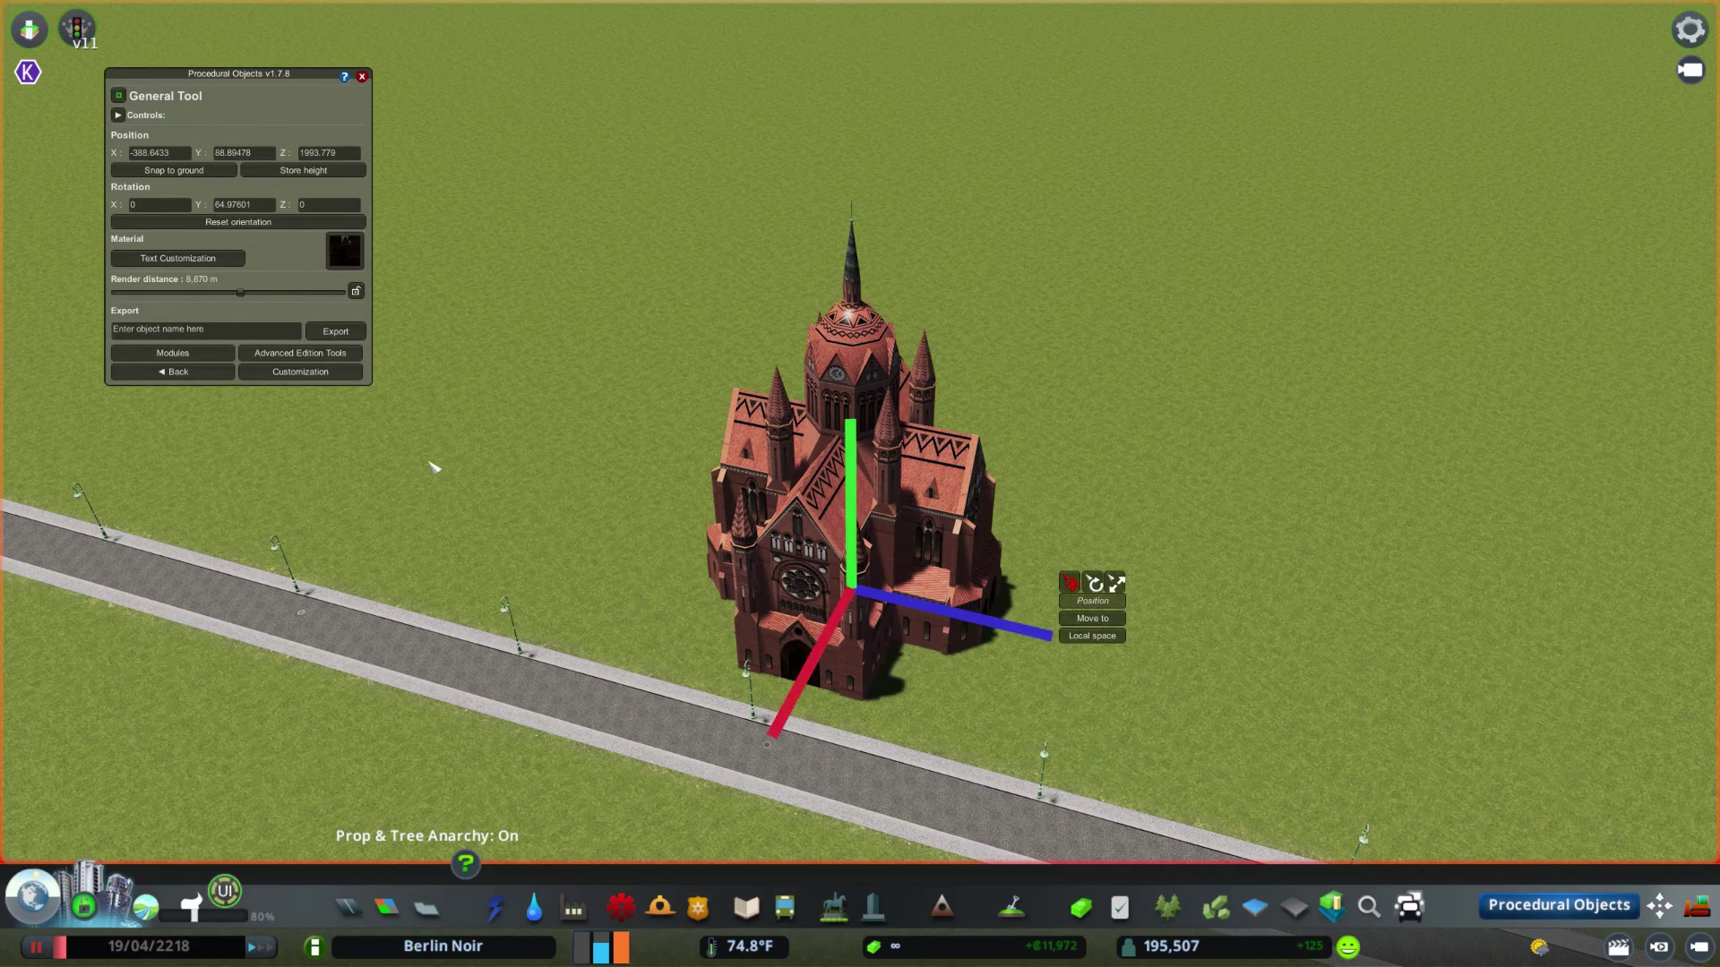
left_click(224, 259)
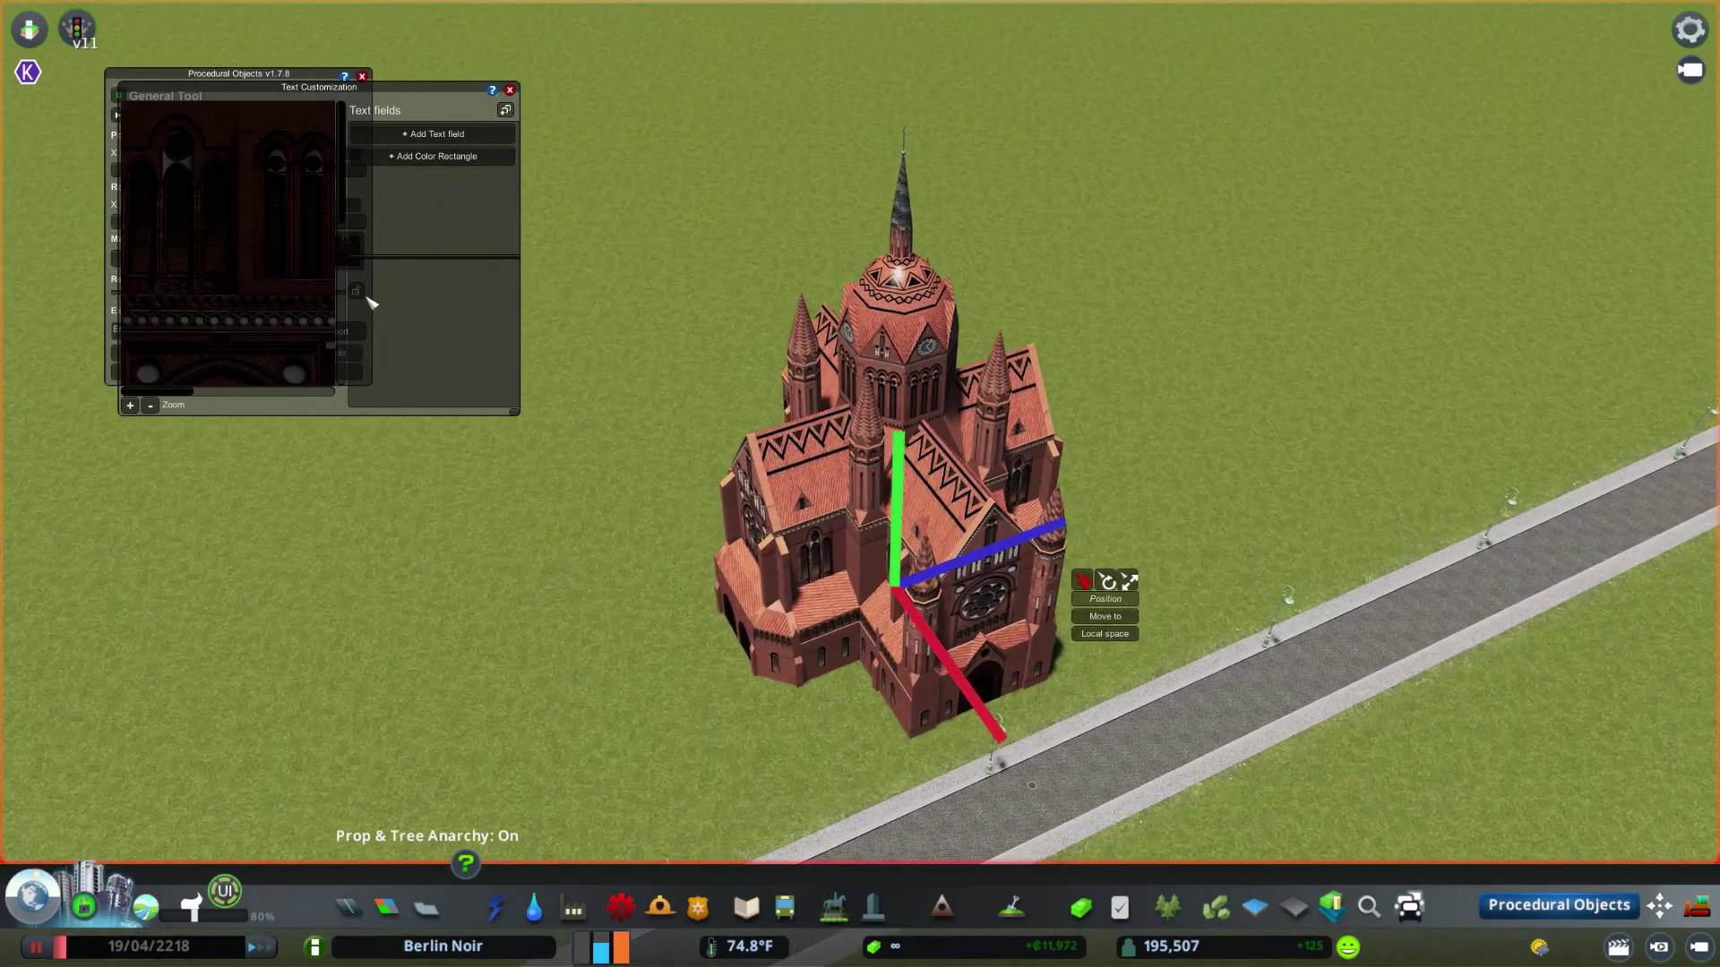
left_click(149, 406)
left_click(150, 406)
left_click(149, 406)
left_click(150, 406)
left_click(149, 406)
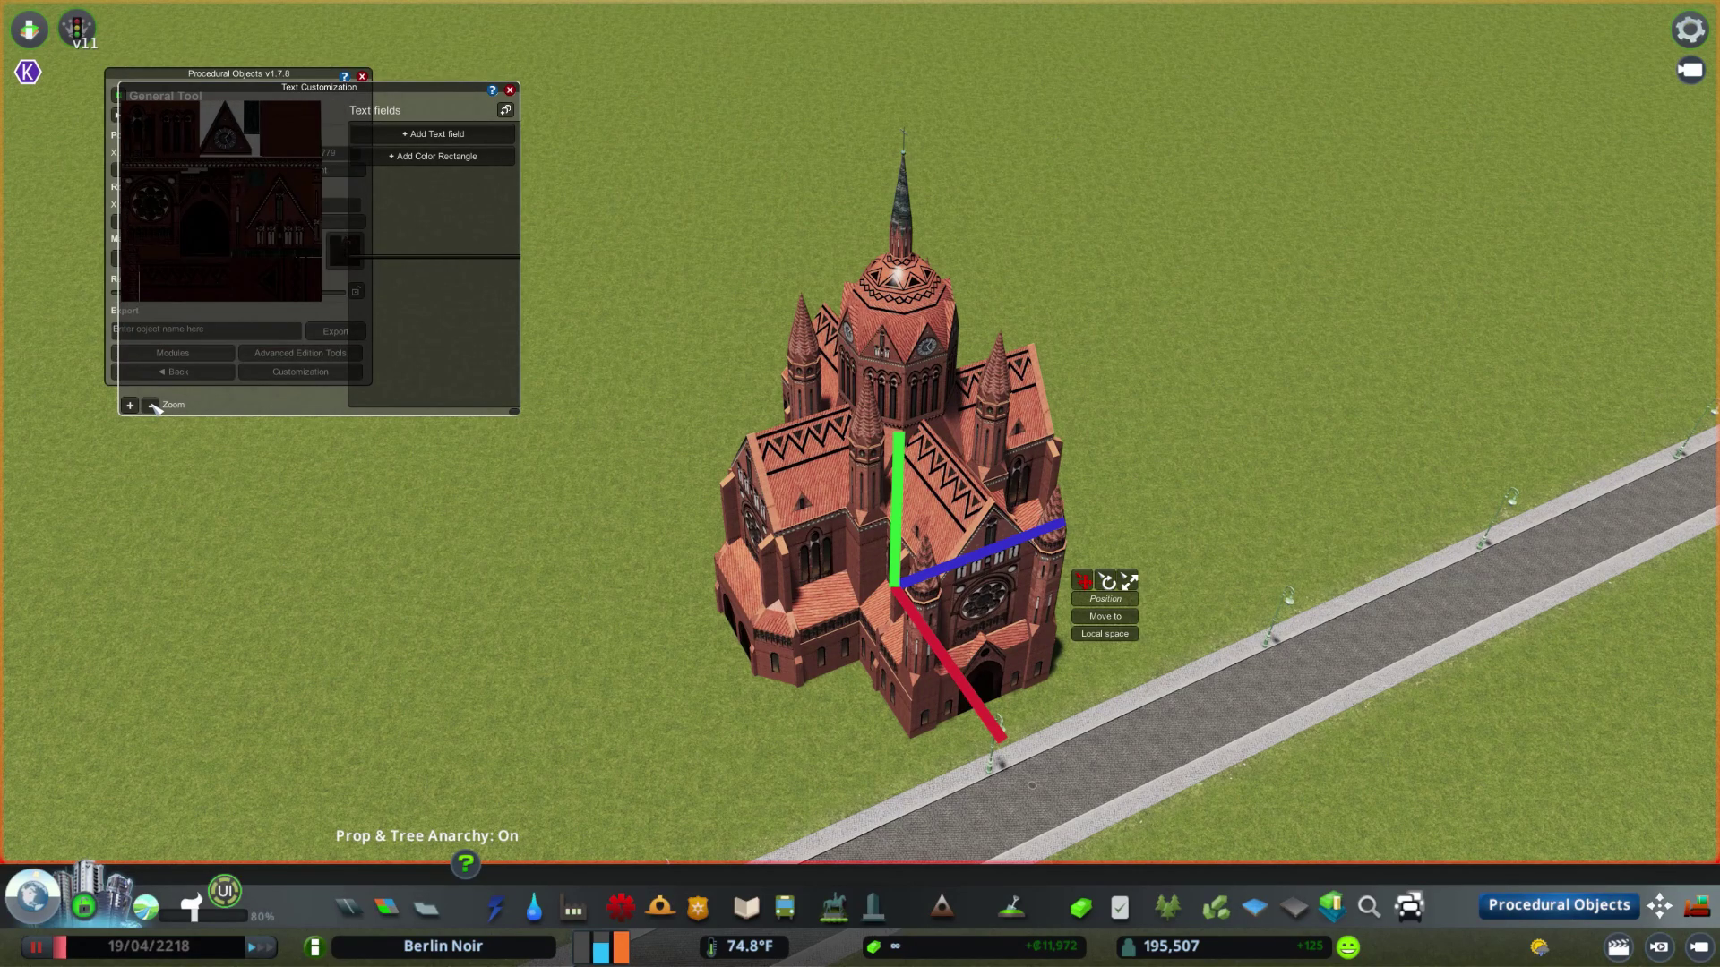
left_click(150, 406)
left_click(130, 406)
left_click(130, 406)
left_click(129, 406)
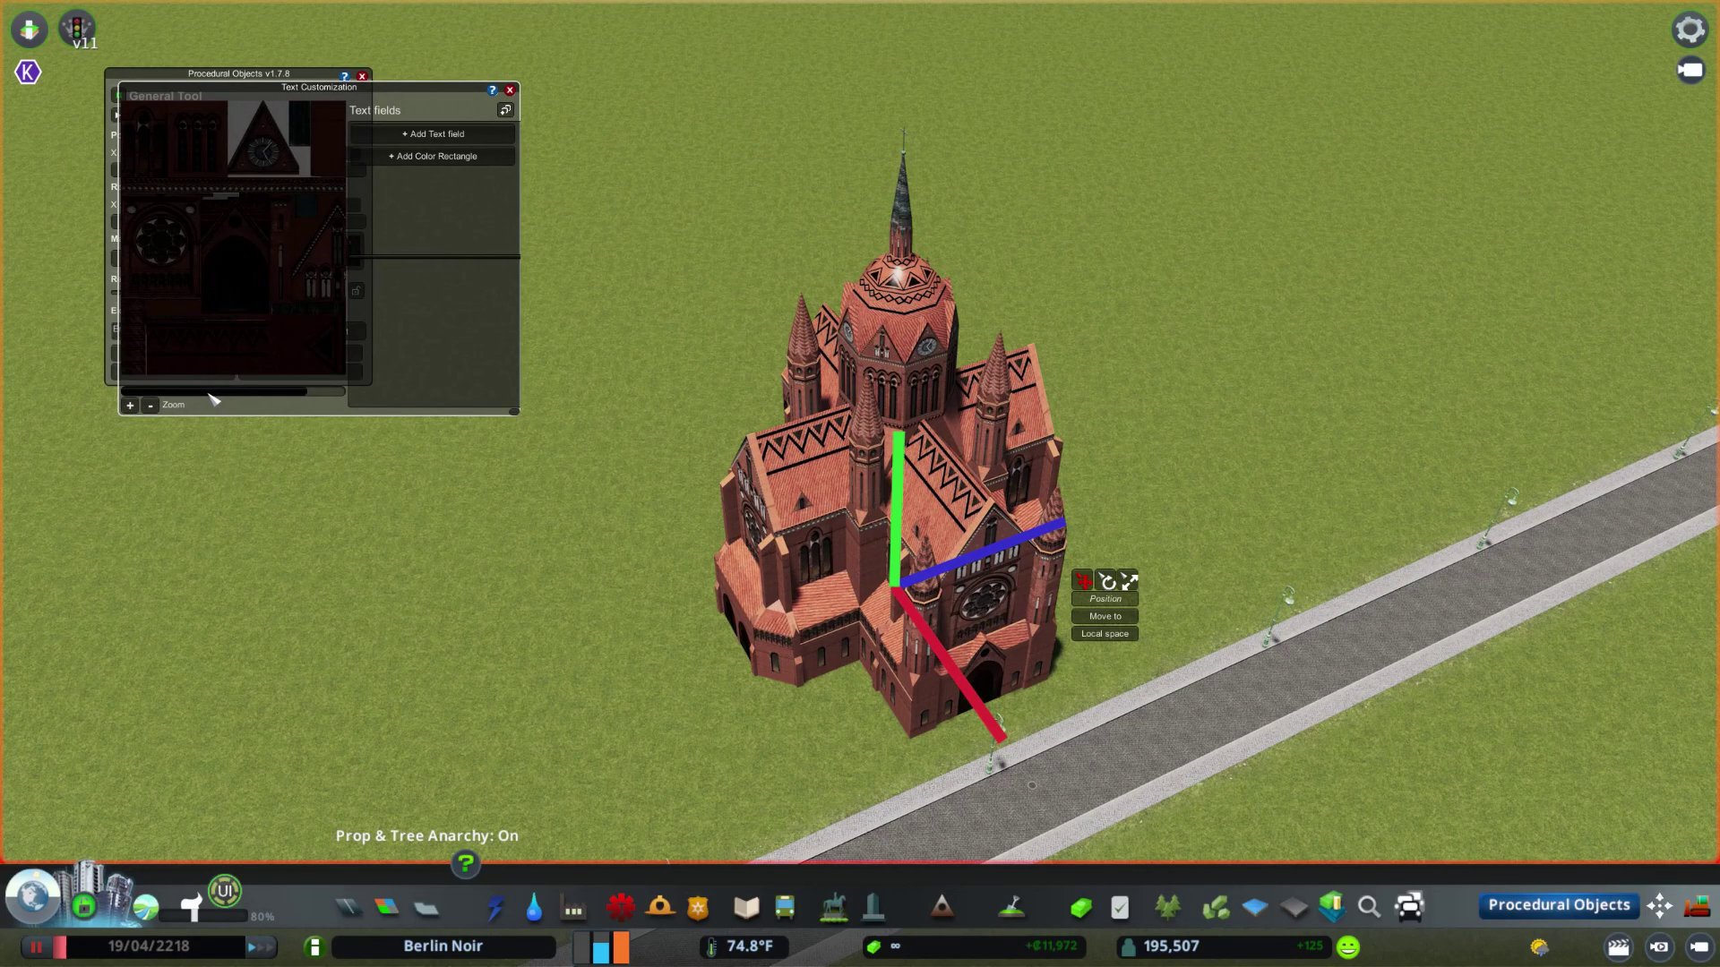
left_click_drag(219, 389, 425, 394)
left_click(448, 159)
mouse_move(312, 144)
left_mouse_down()
mouse_move(272, 108)
mouse_move(331, 166)
left_mouse_up()
left_click(500, 134)
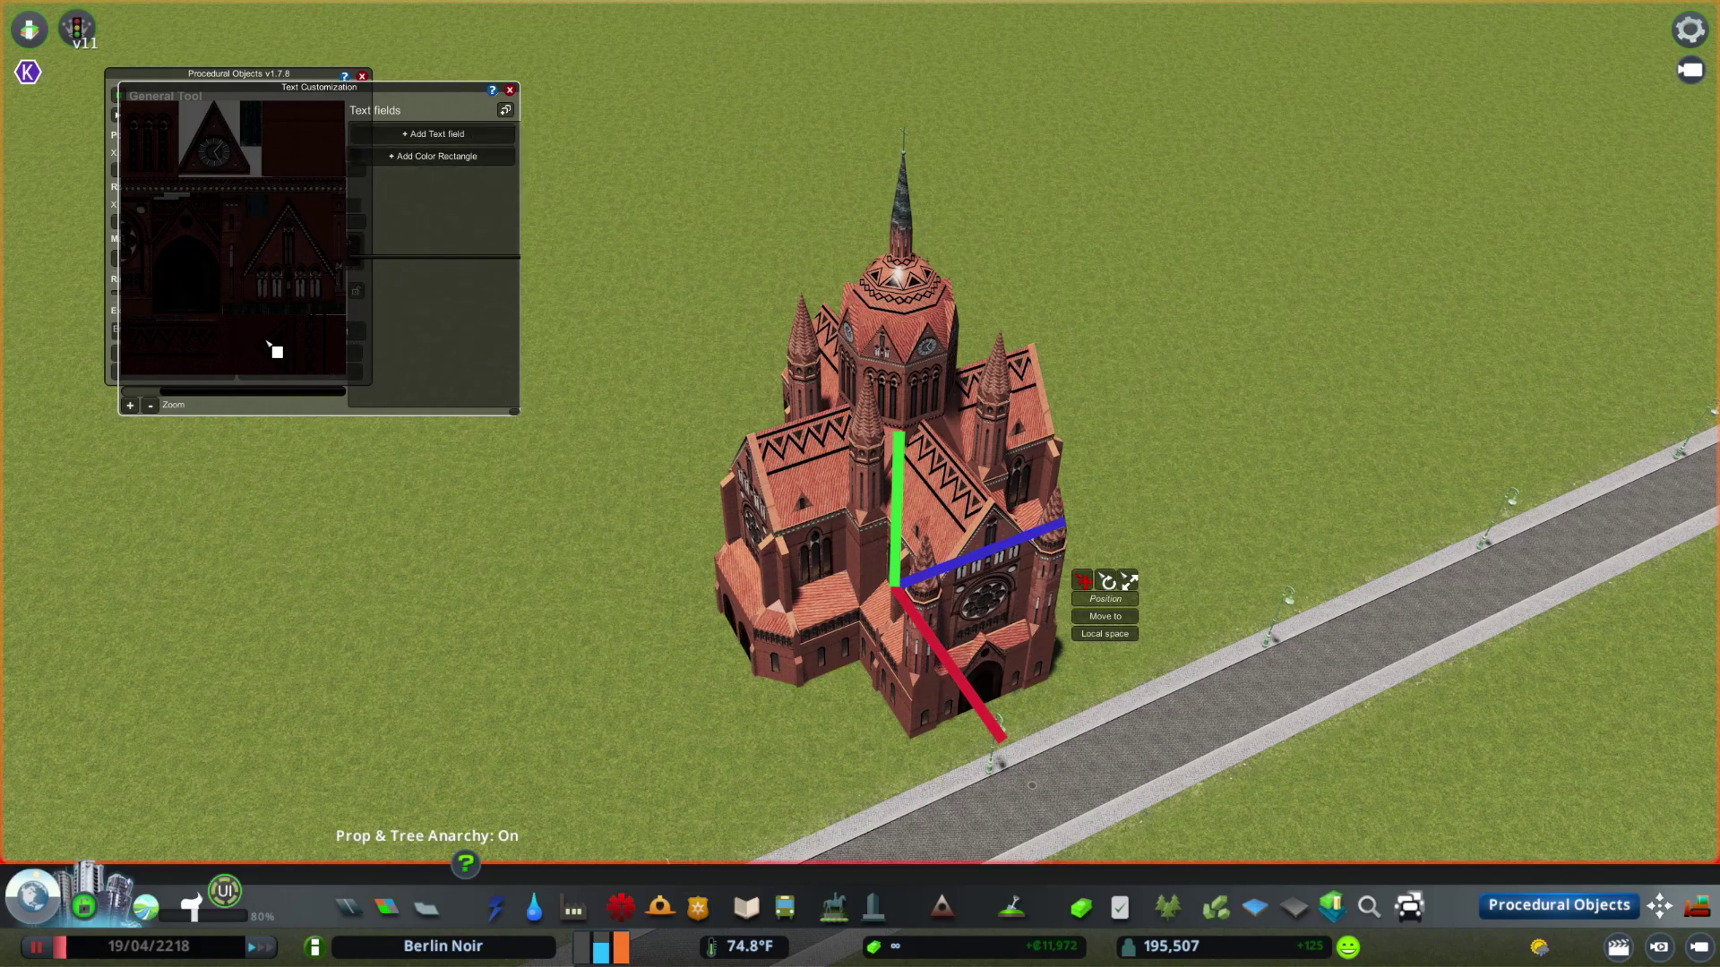
- Draw a color rectangle about 286 by 153 on the church texture and reposition it to about X 93, Y 799
mouse_move(236, 324)
left_mouse_down()
mouse_move(341, 371)
mouse_move(132, 356)
mouse_move(172, 366)
left_mouse_up()
left_click(130, 405)
left_click(130, 405)
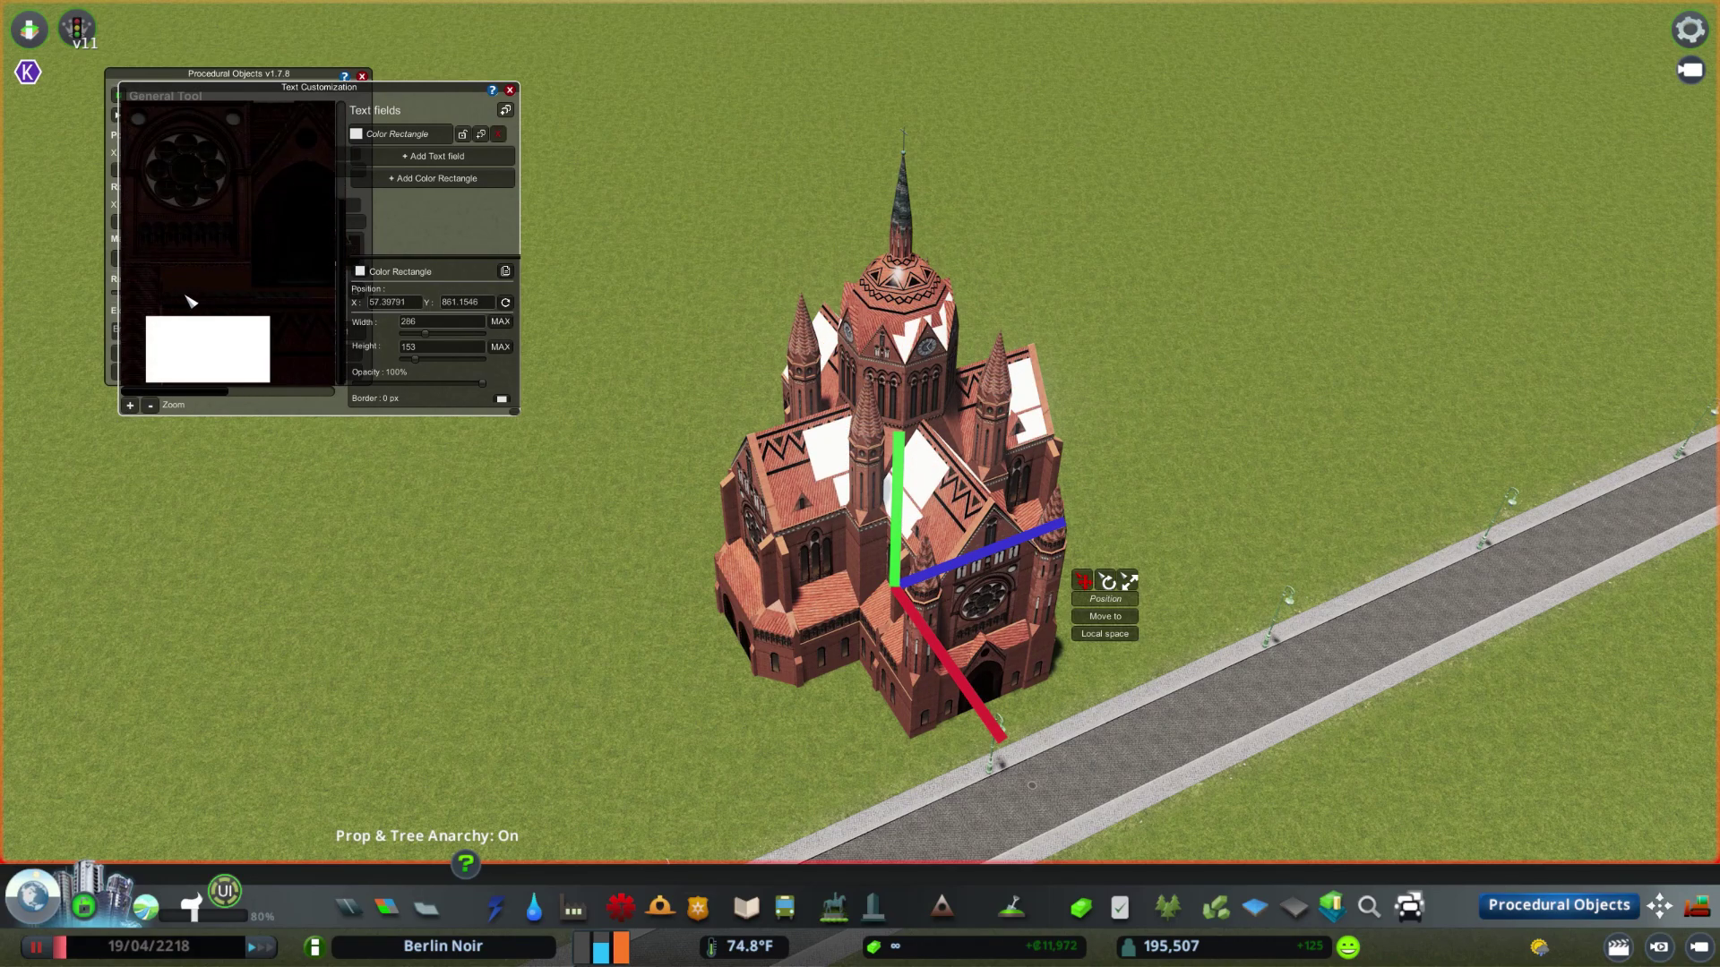
mouse_move(210, 363)
left_mouse_down()
mouse_move(245, 359)
mouse_move(221, 325)
mouse_move(227, 346)
left_mouse_up()
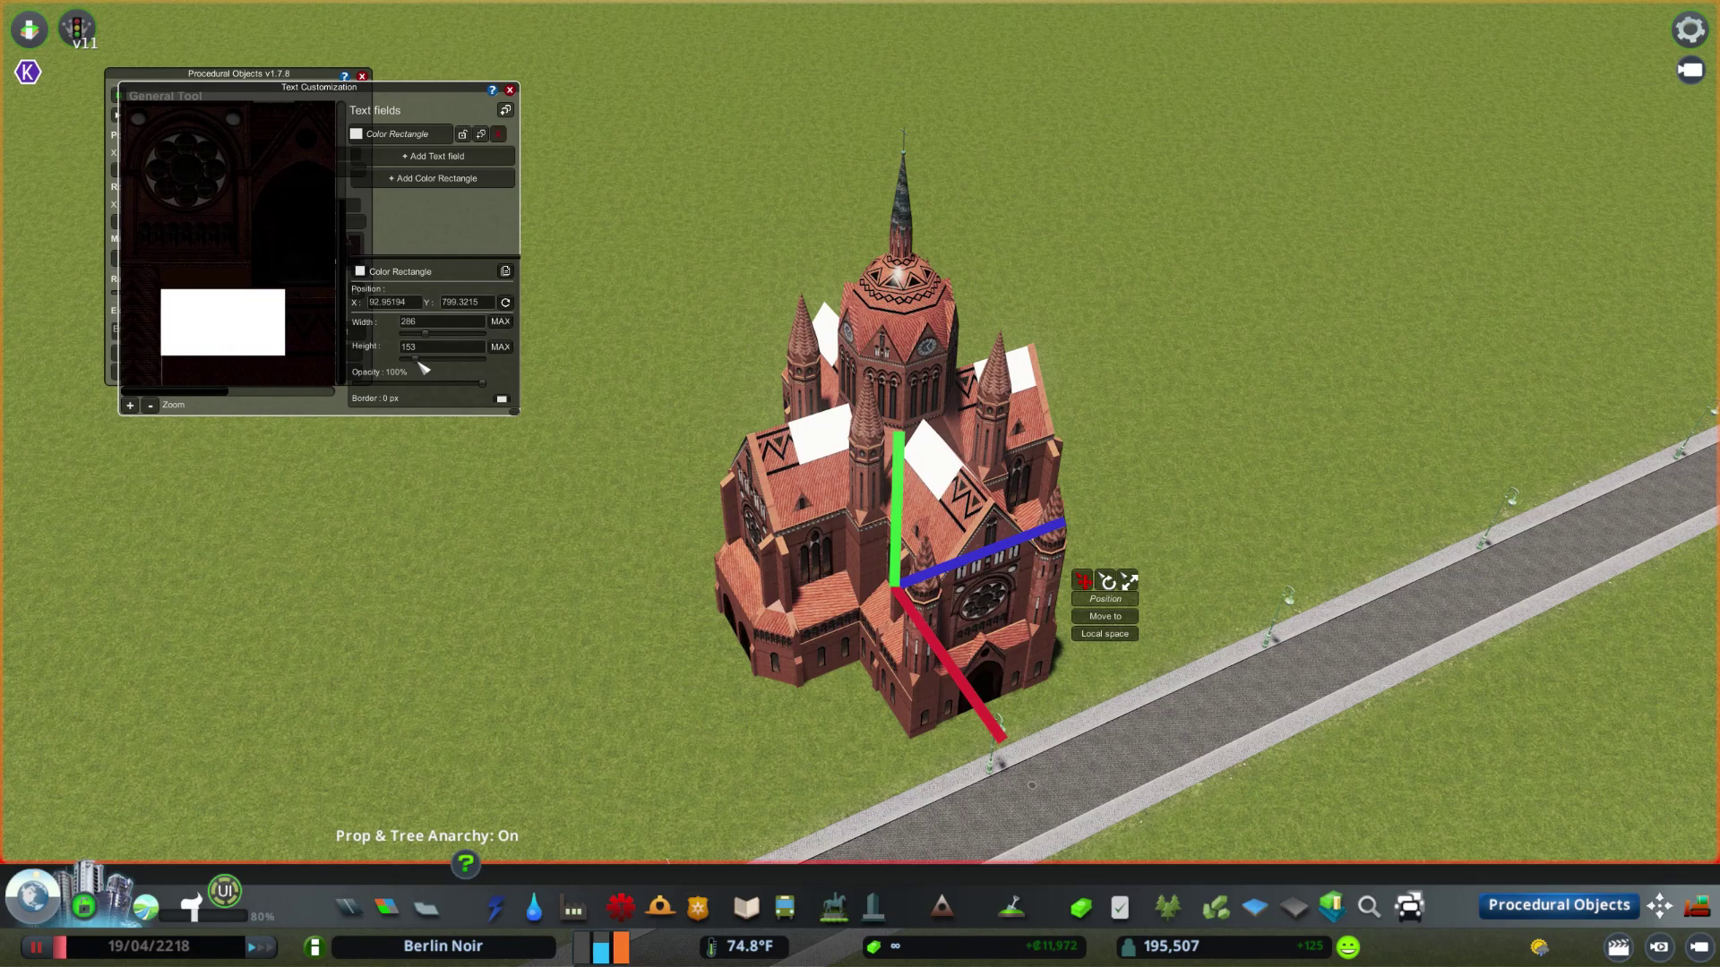
- Enlarge the color rectangle to a height of 274 and a width of 989 so it covers the roof texture
left_click_drag(417, 359, 425, 359)
left_click_drag(170, 394, 275, 395)
left_click_drag(425, 333, 488, 335)
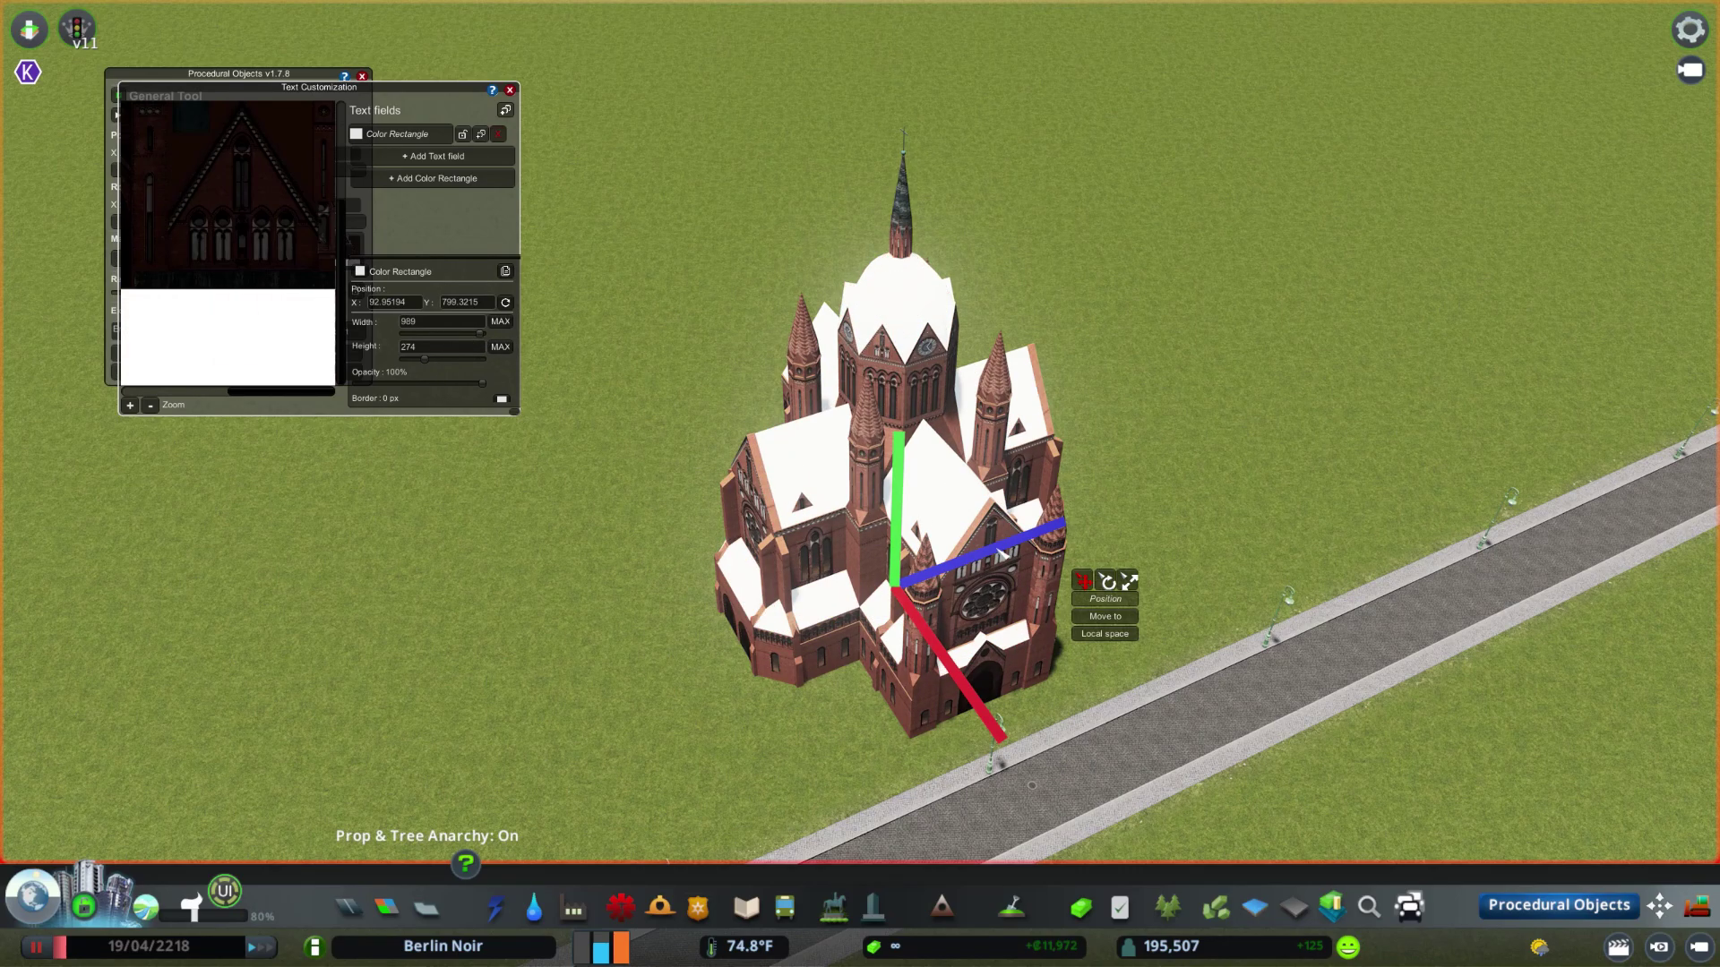
- Color the roof rectangle dark navy blue and lower its opacity to about 70%
scroll(1001, 562, "up", 3)
left_click_drag(1001, 562, 1030, 638)
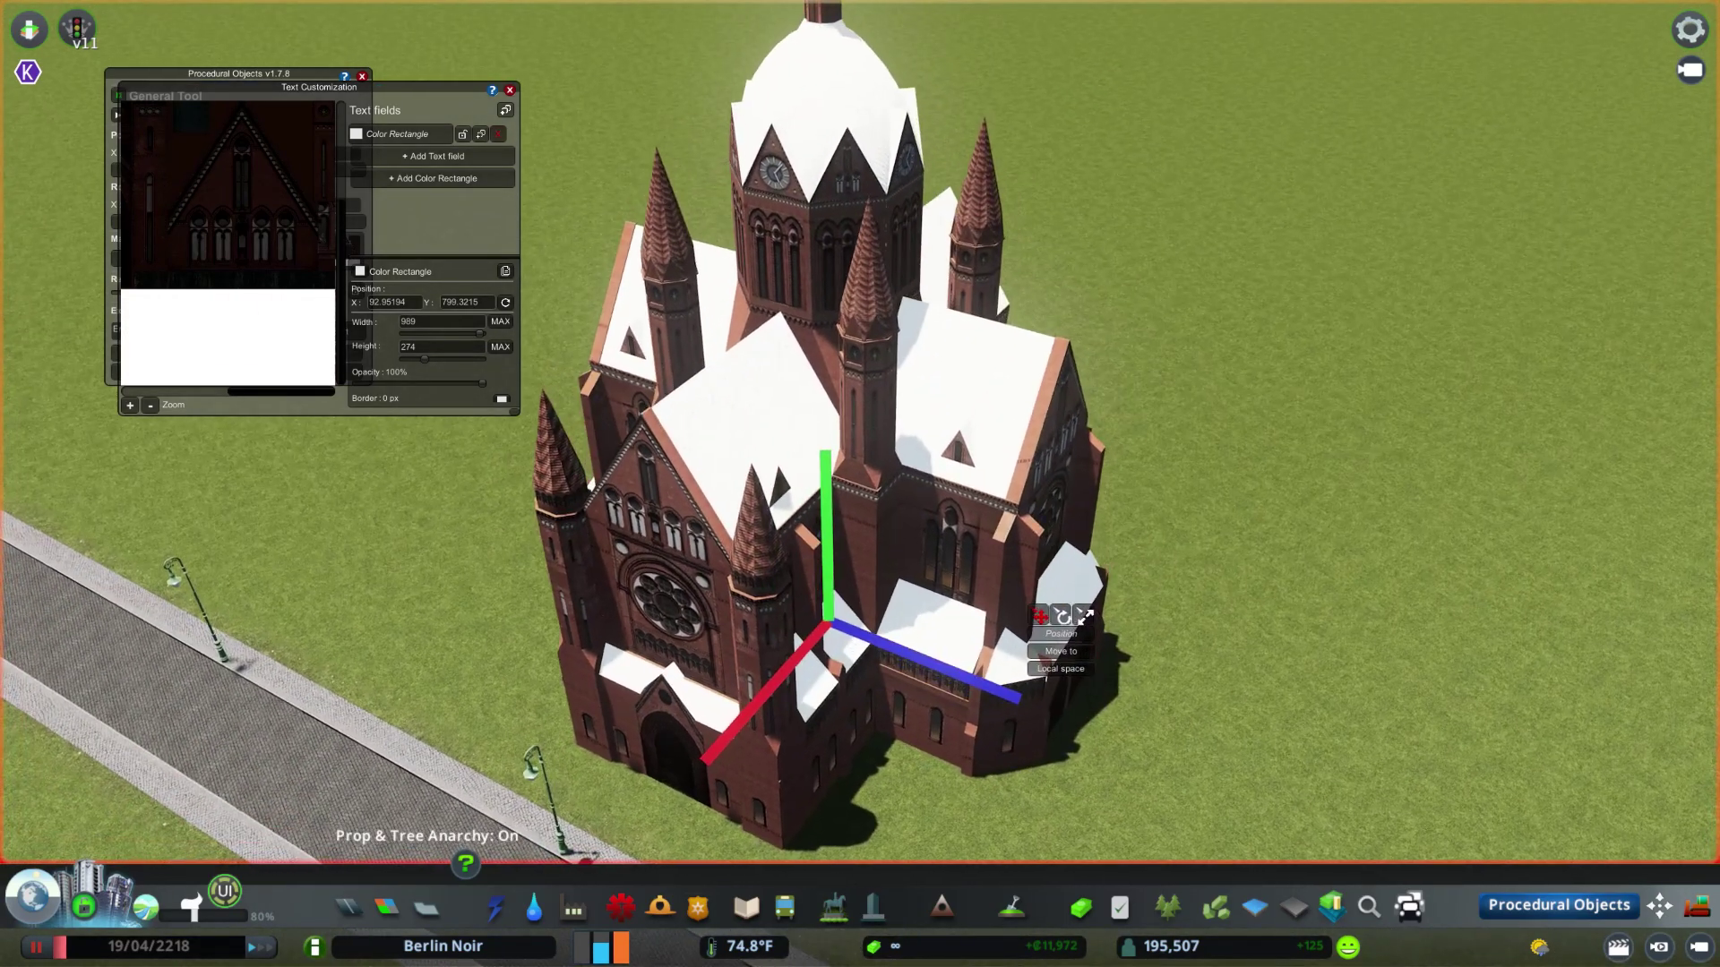
key("e")
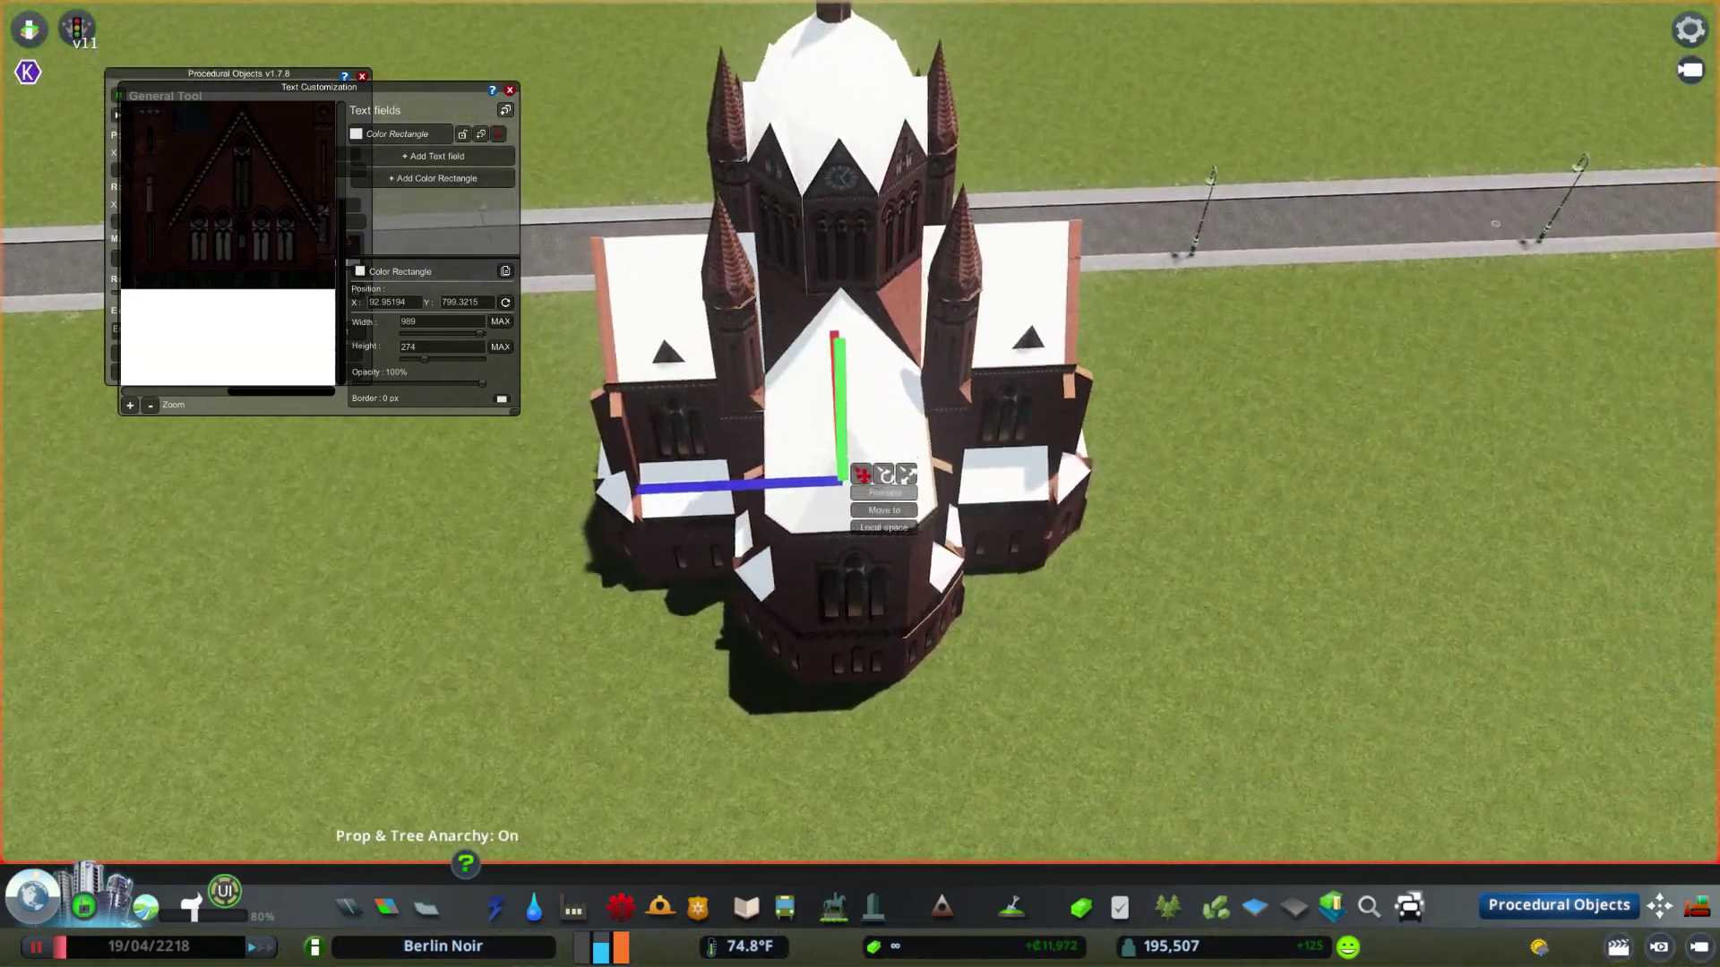
key("e")
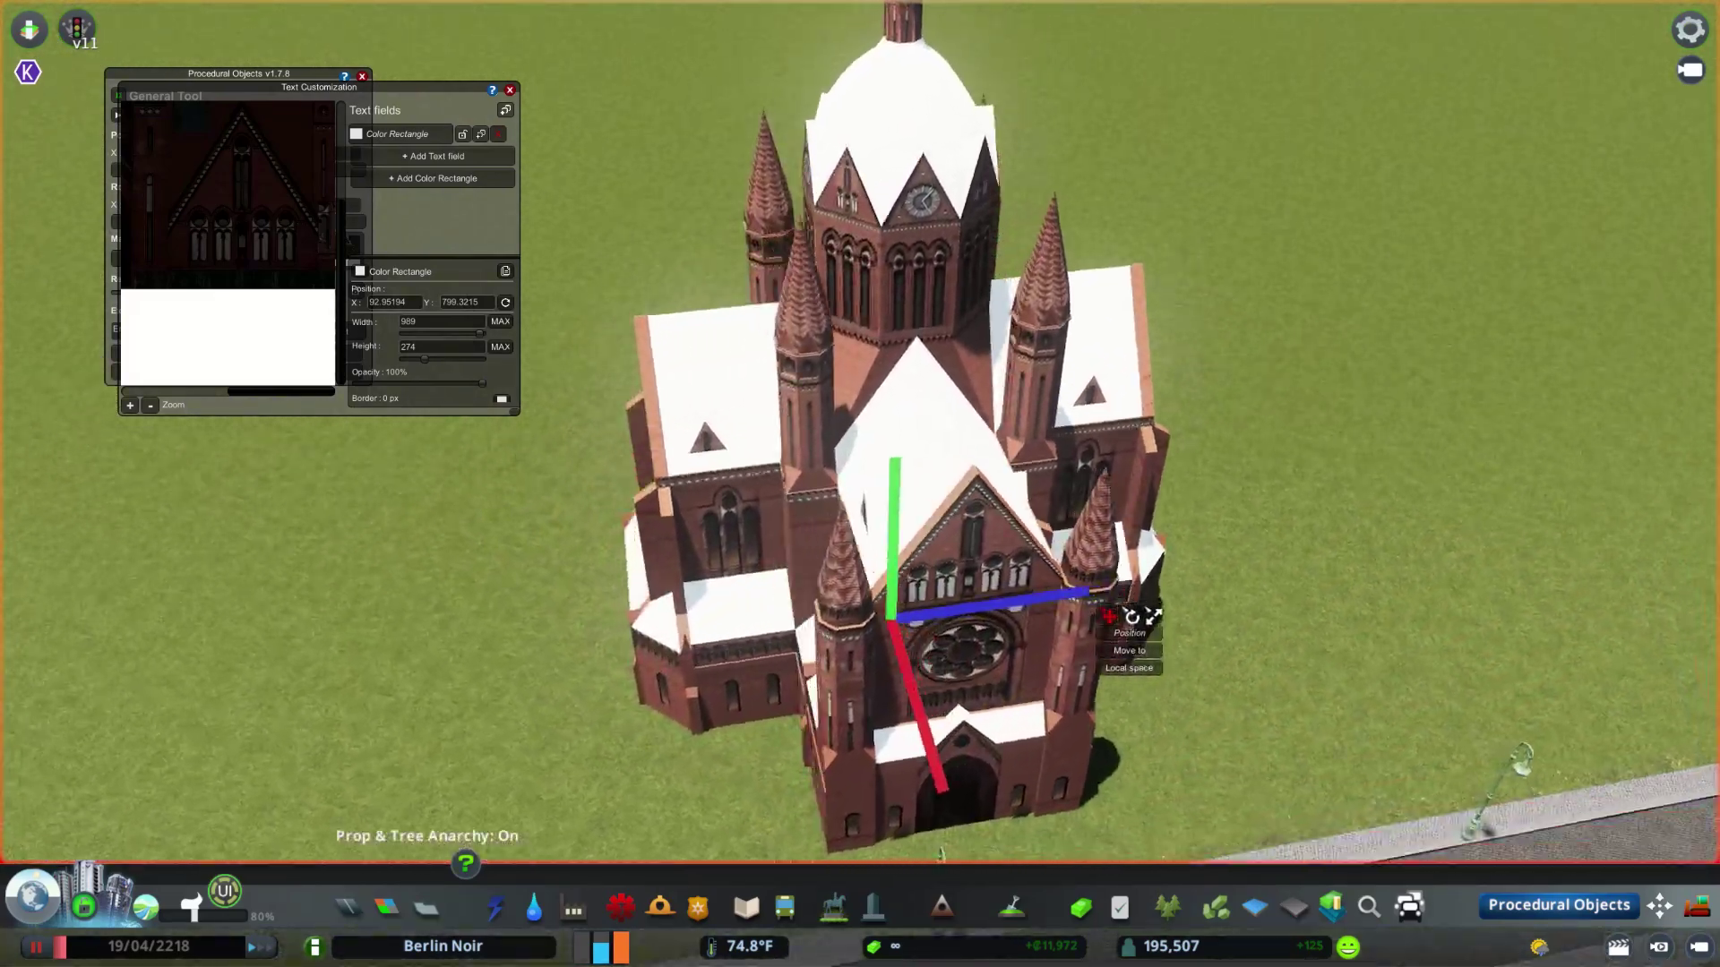
left_click(151, 407)
left_click(151, 408)
left_click(152, 407)
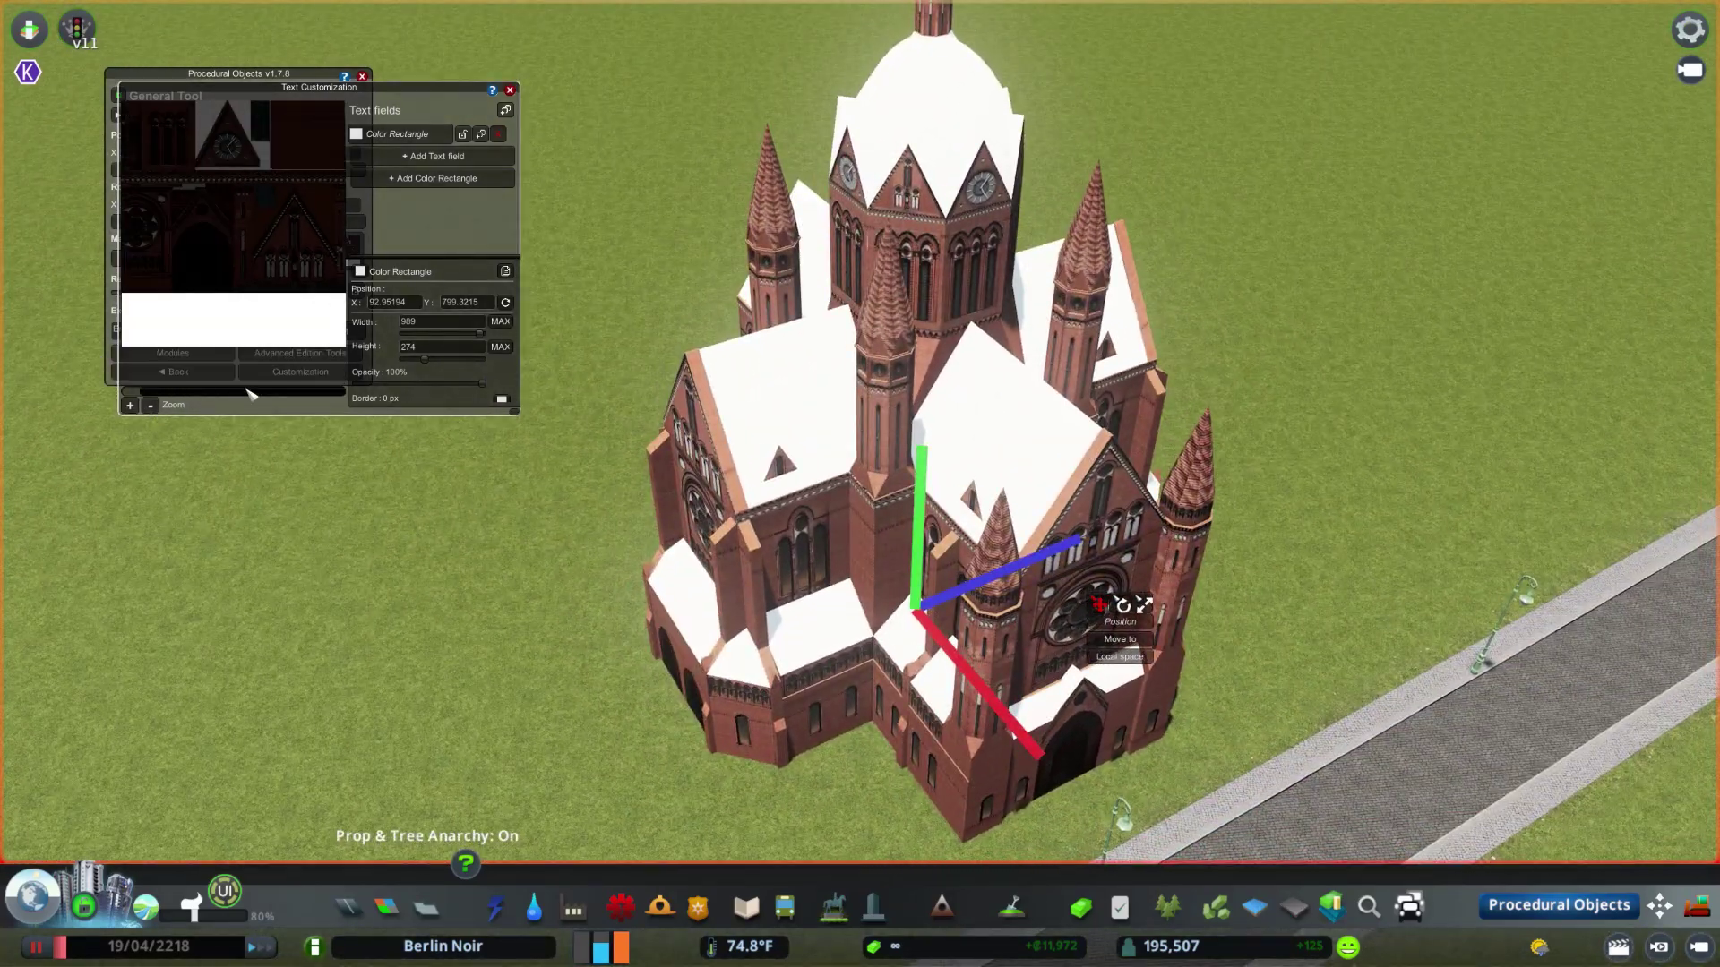
left_click(360, 272)
left_click(561, 359)
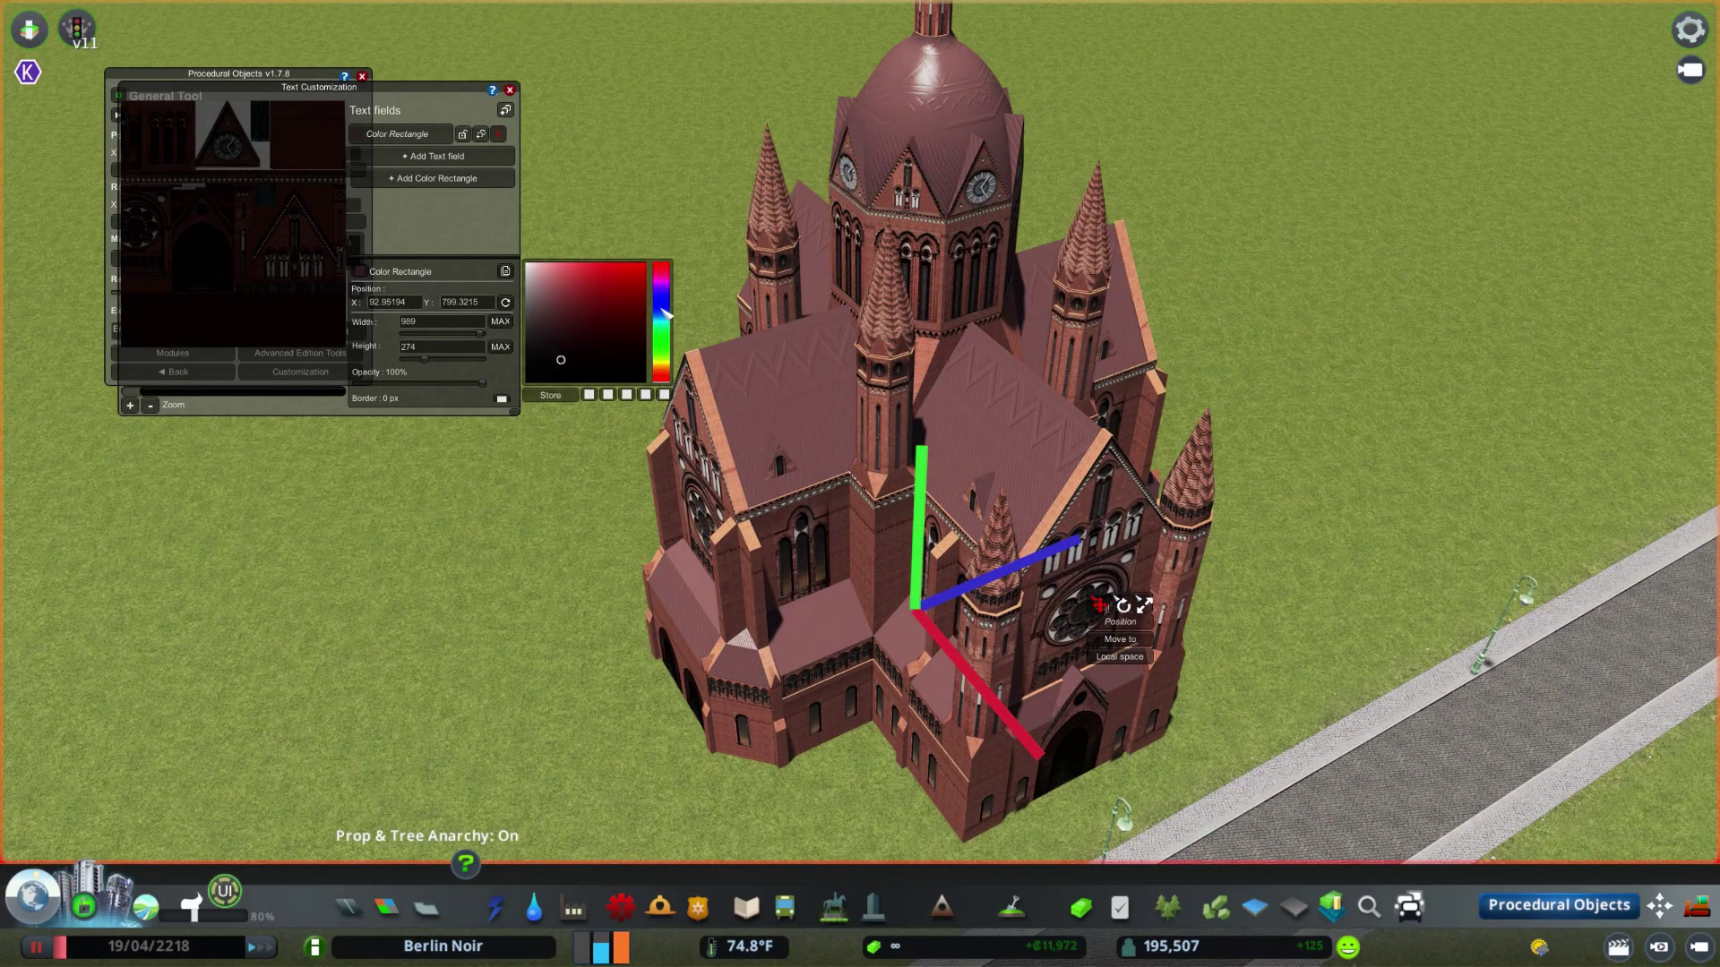
left_click(662, 304)
left_click(596, 371)
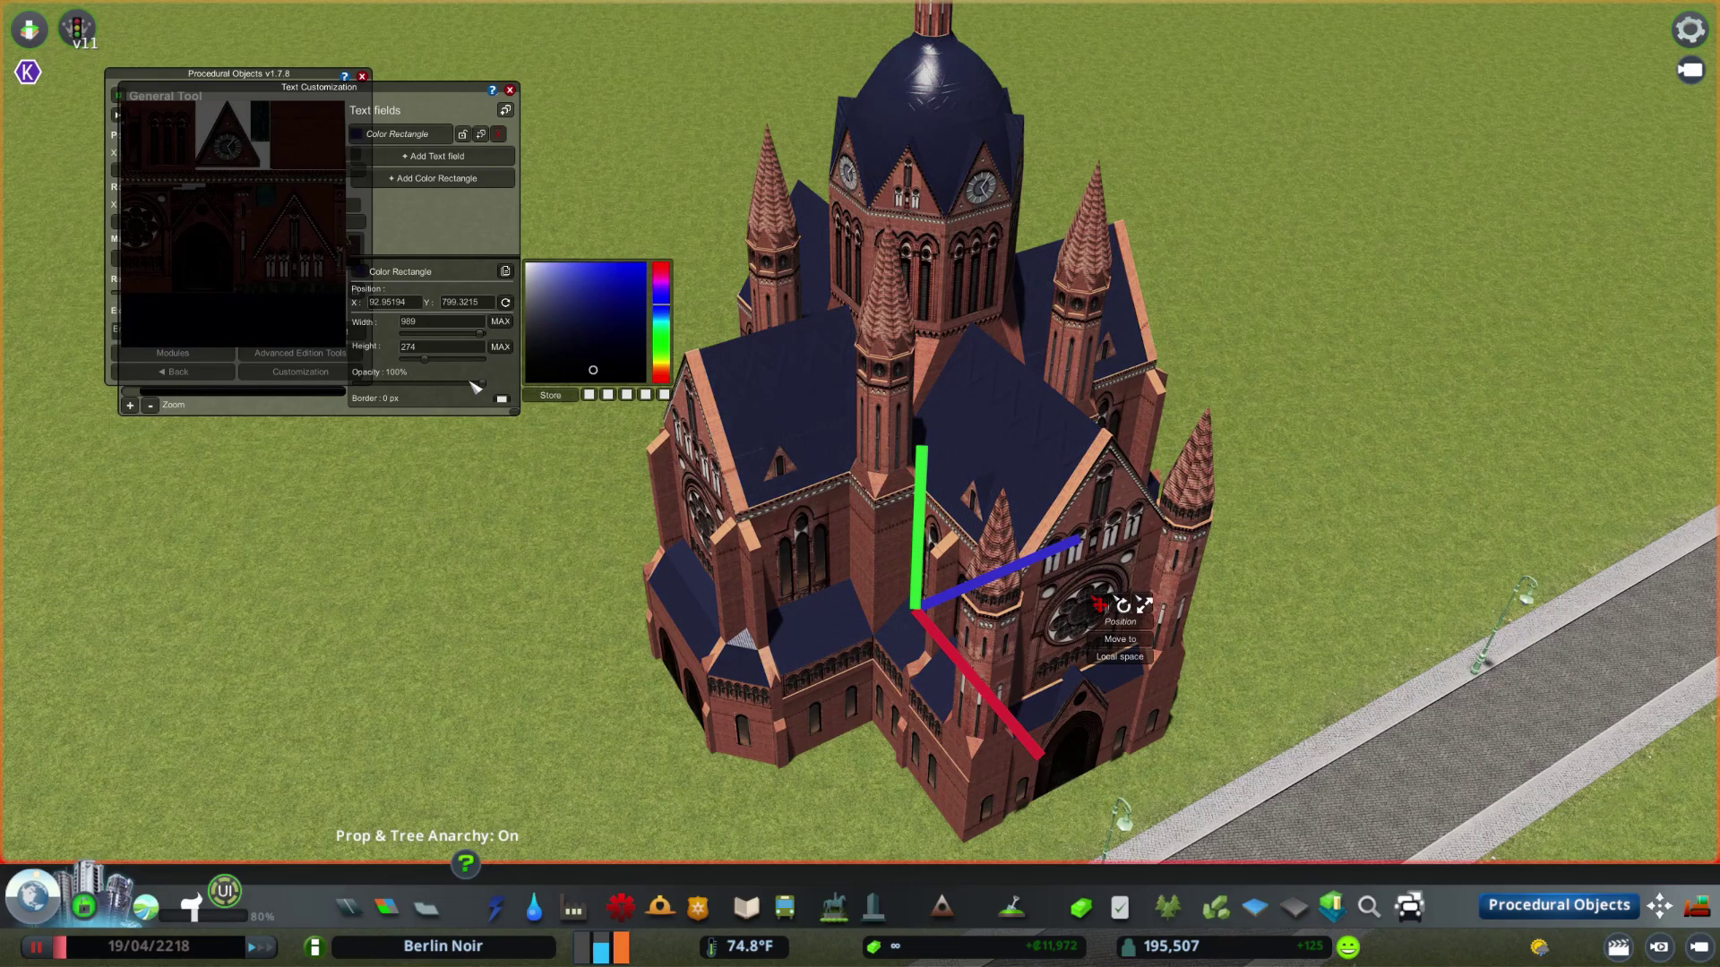
left_click_drag(478, 385, 449, 385)
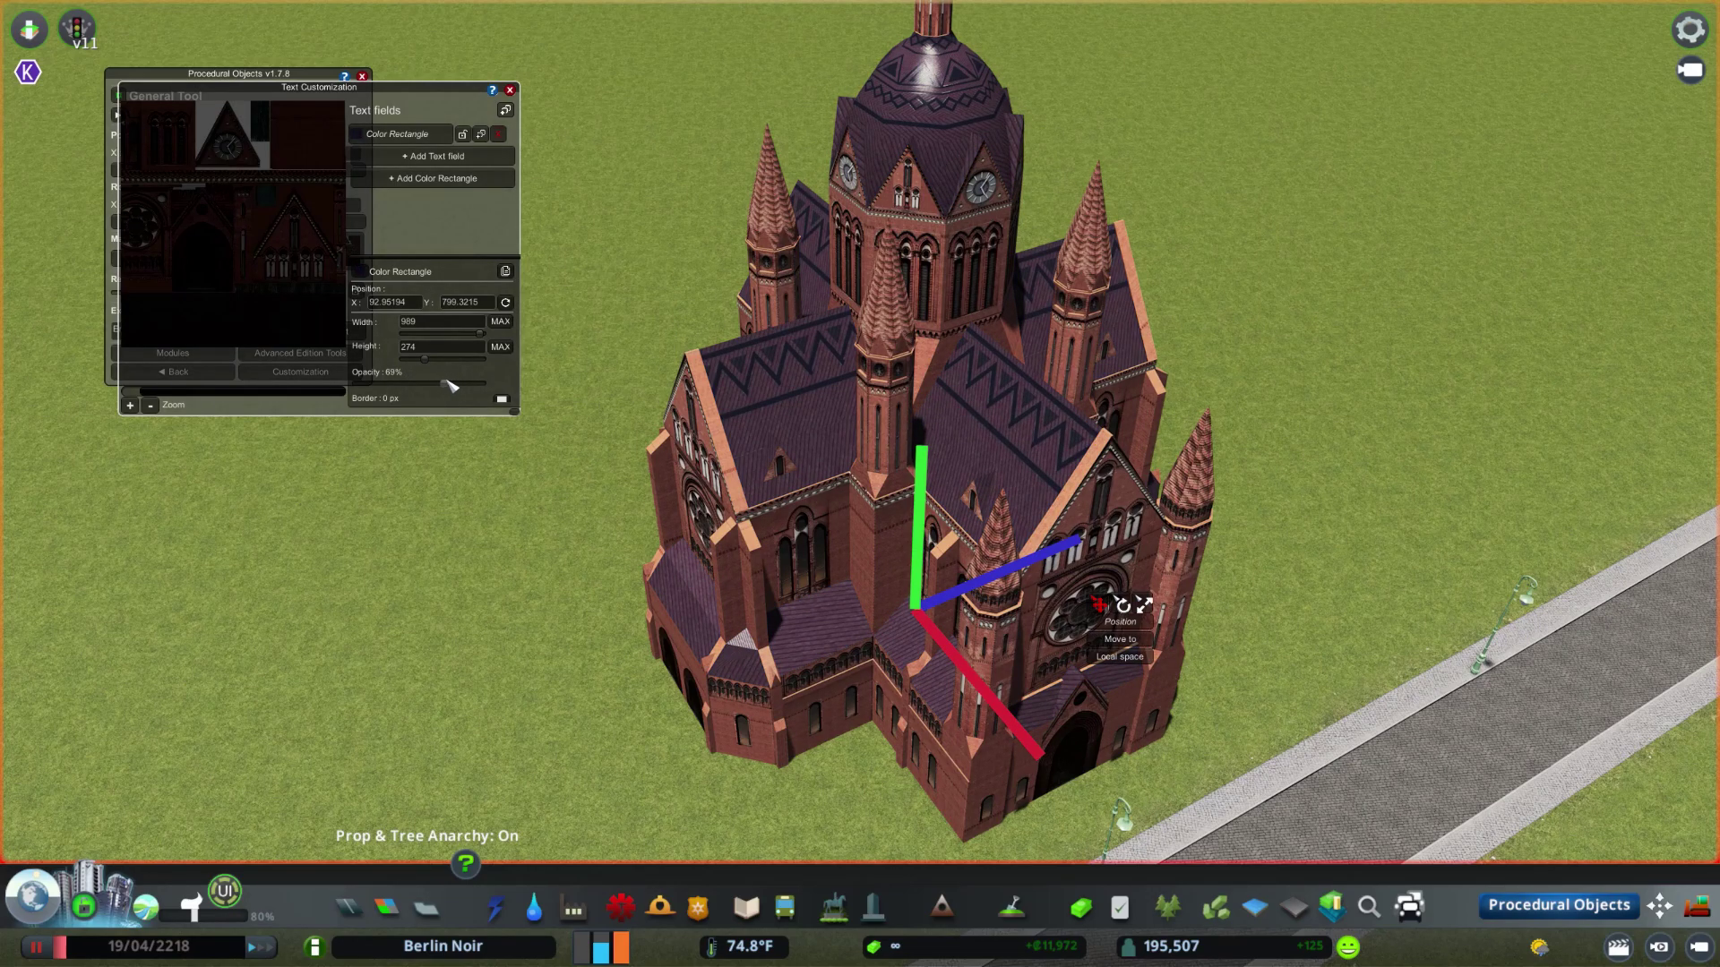
- Change the roof rectangle's color to near-black and set its opacity to about 75%
left_click(360, 272)
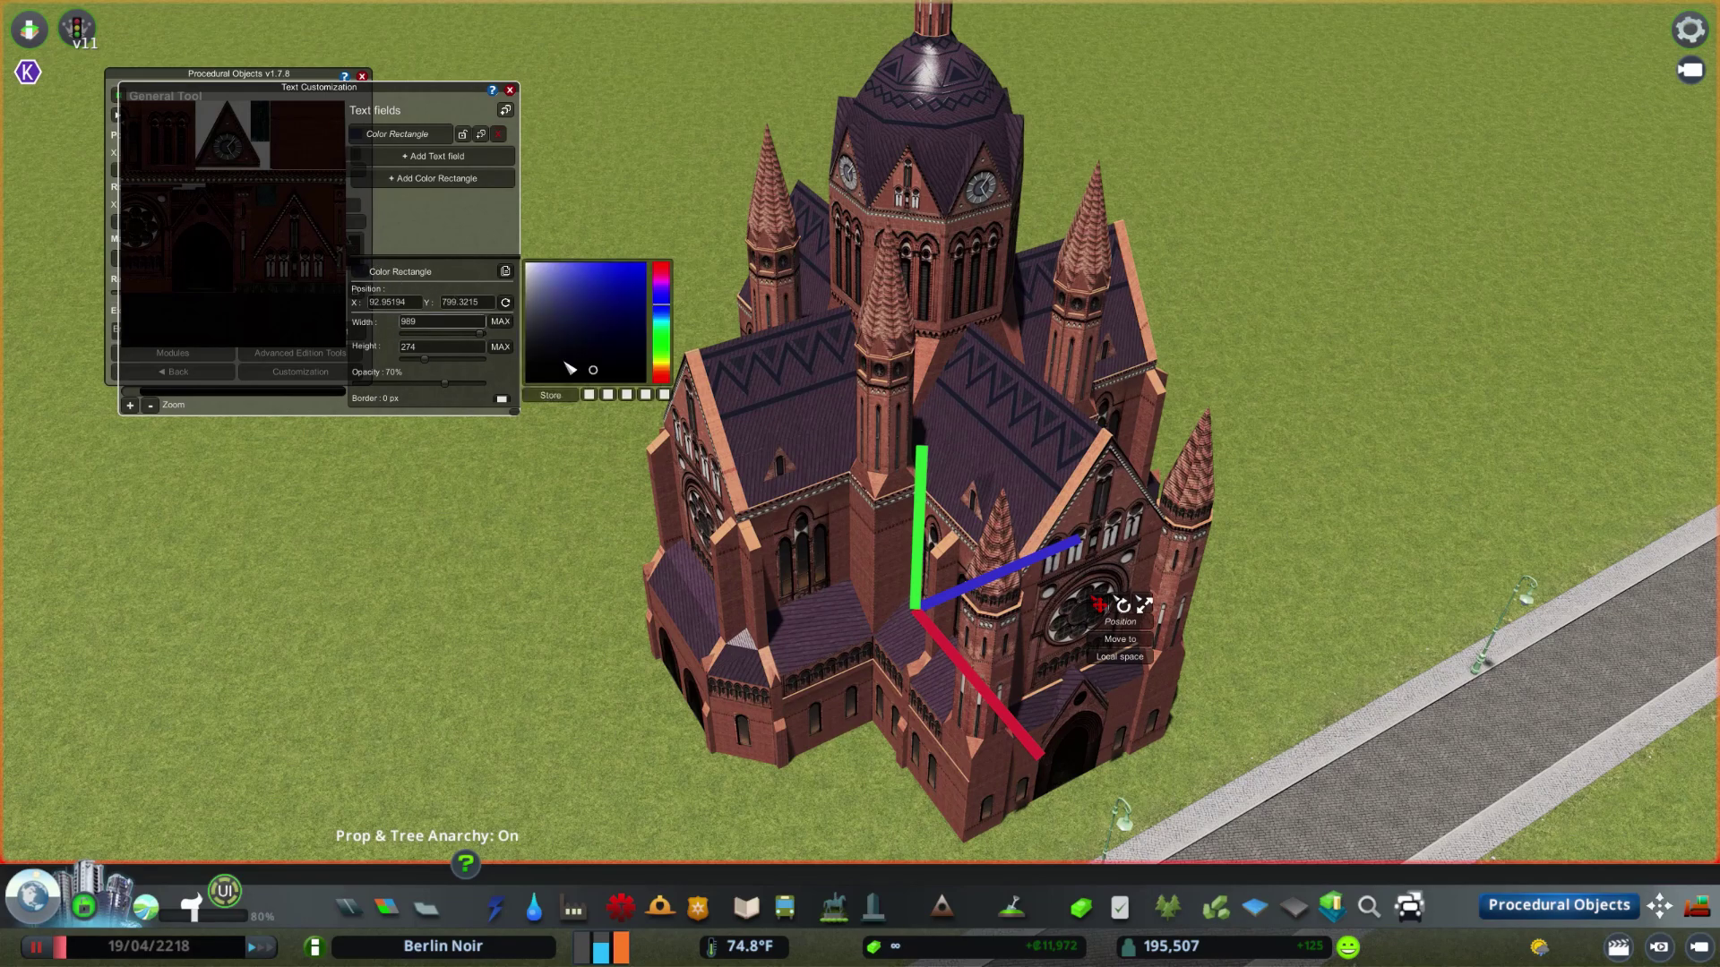
left_click(544, 383)
left_click_drag(446, 383, 451, 384)
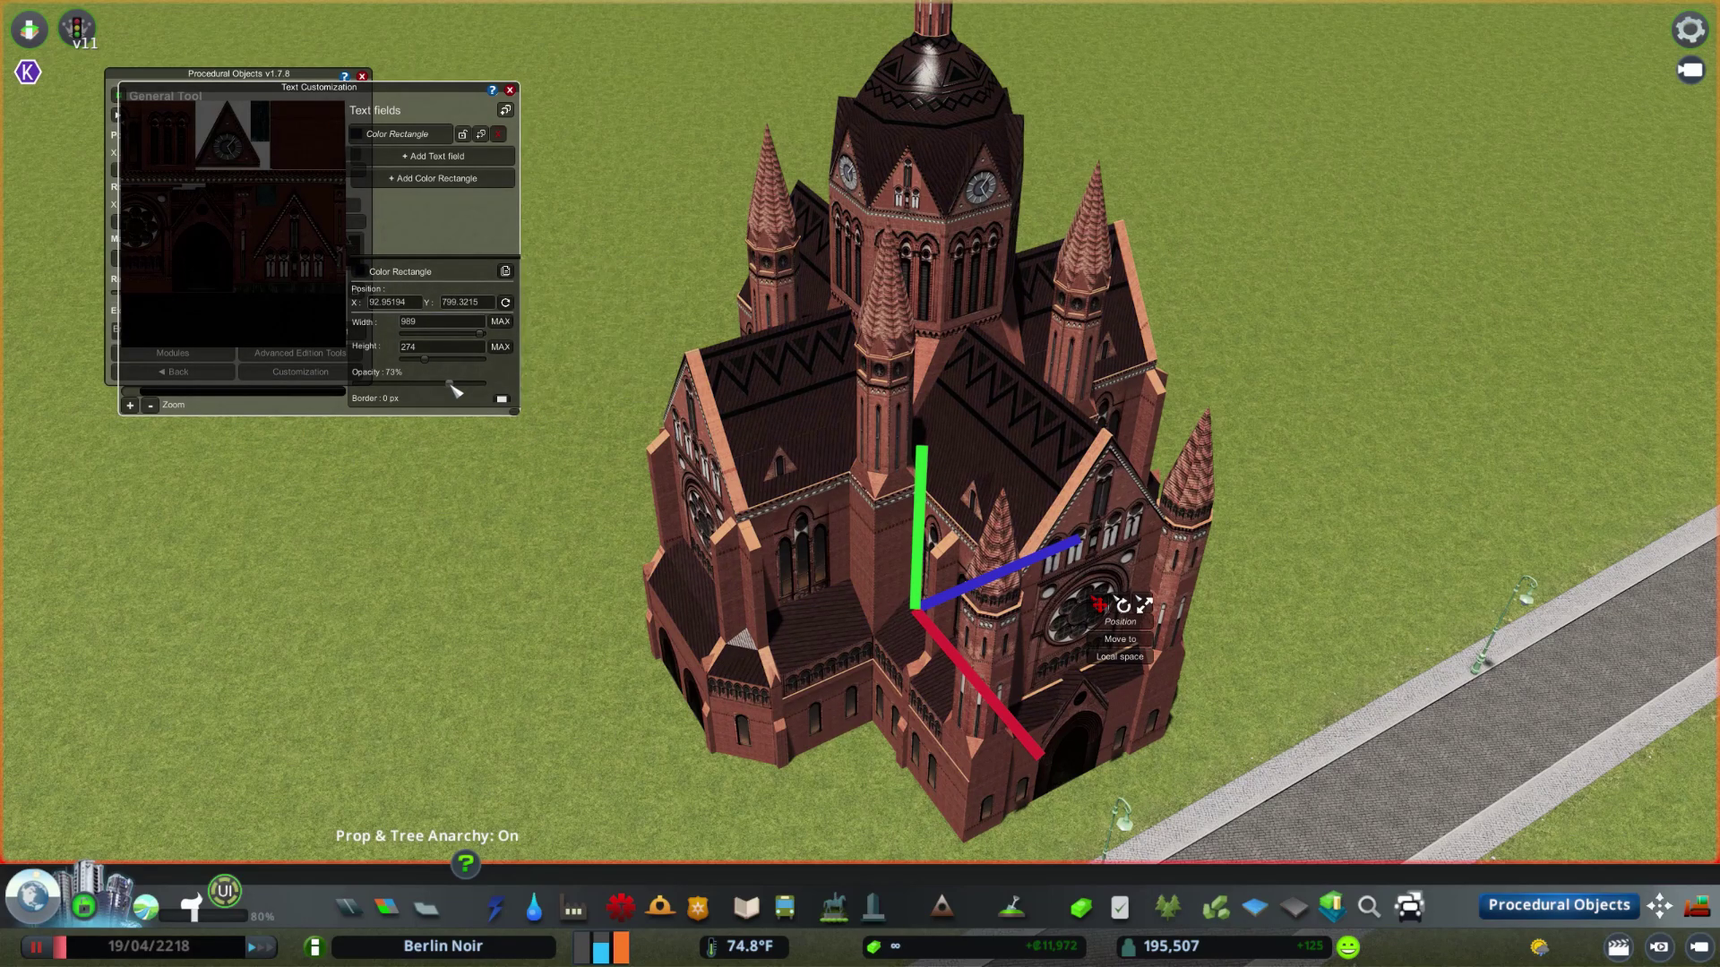
- Recolor the roof rectangle from black to a muted dark blue
left_click(361, 272)
scroll(674, 505, "down", 3)
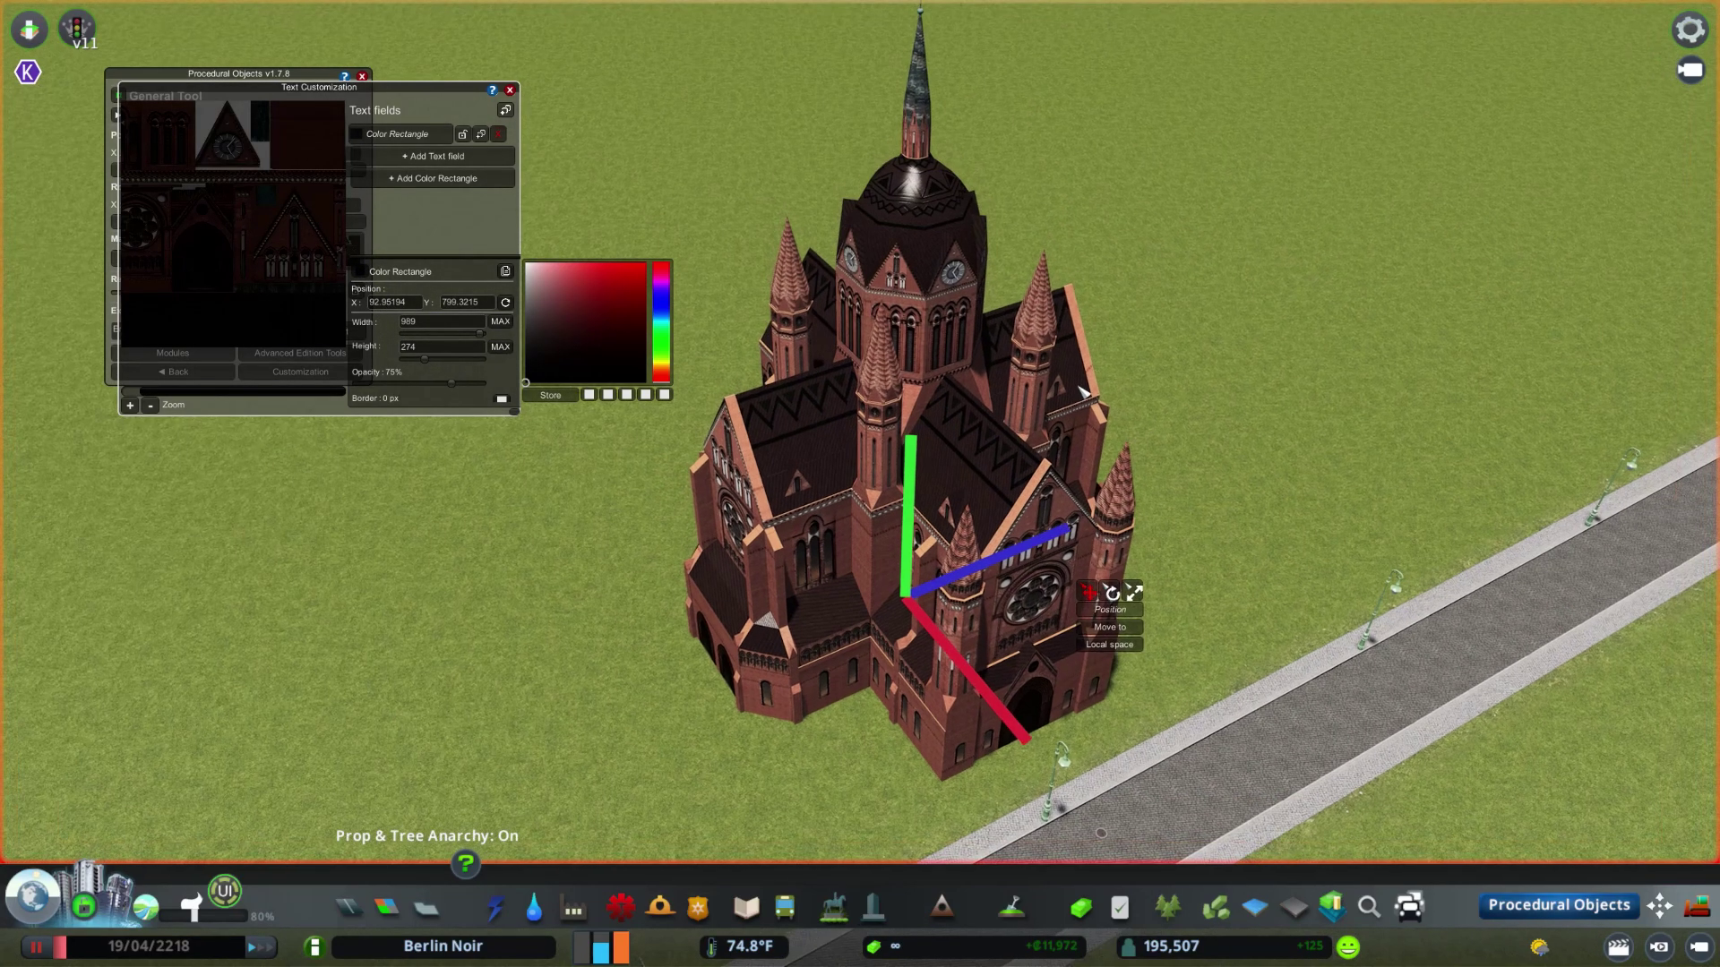
scroll(673, 505, "up", 1)
left_click(661, 306)
left_click(582, 383)
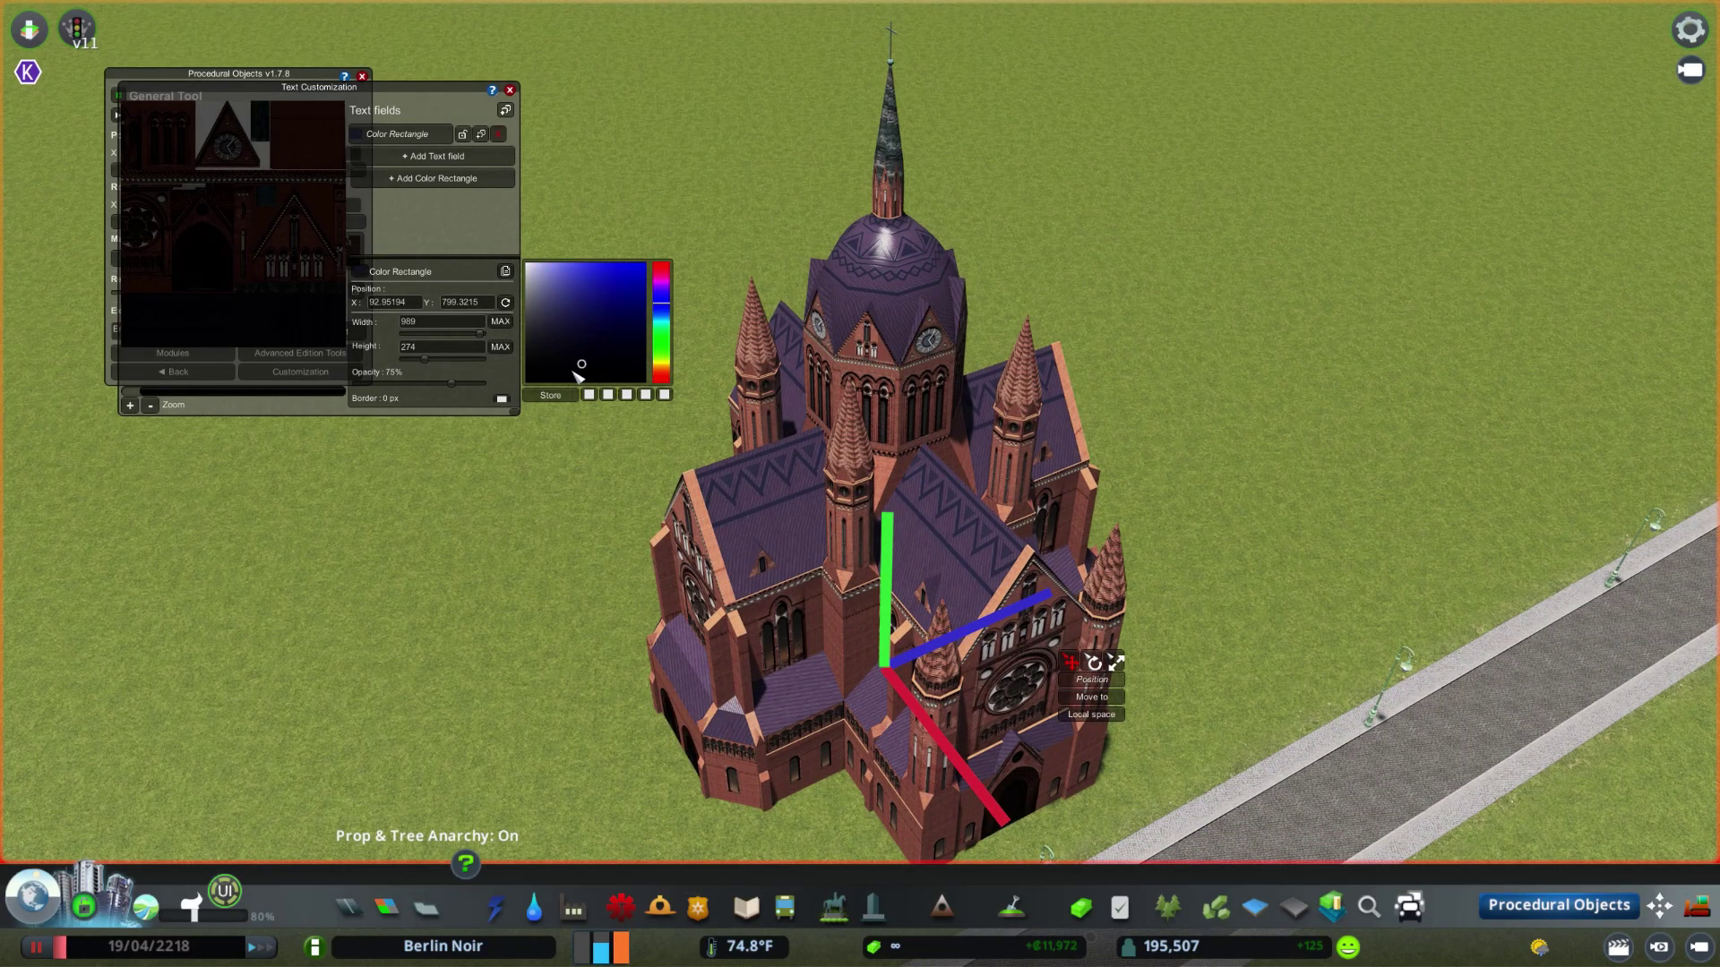
- Try near-black blue, dark red and blackish red tints on the roof color rectangle at 75% opacity
left_click(573, 381)
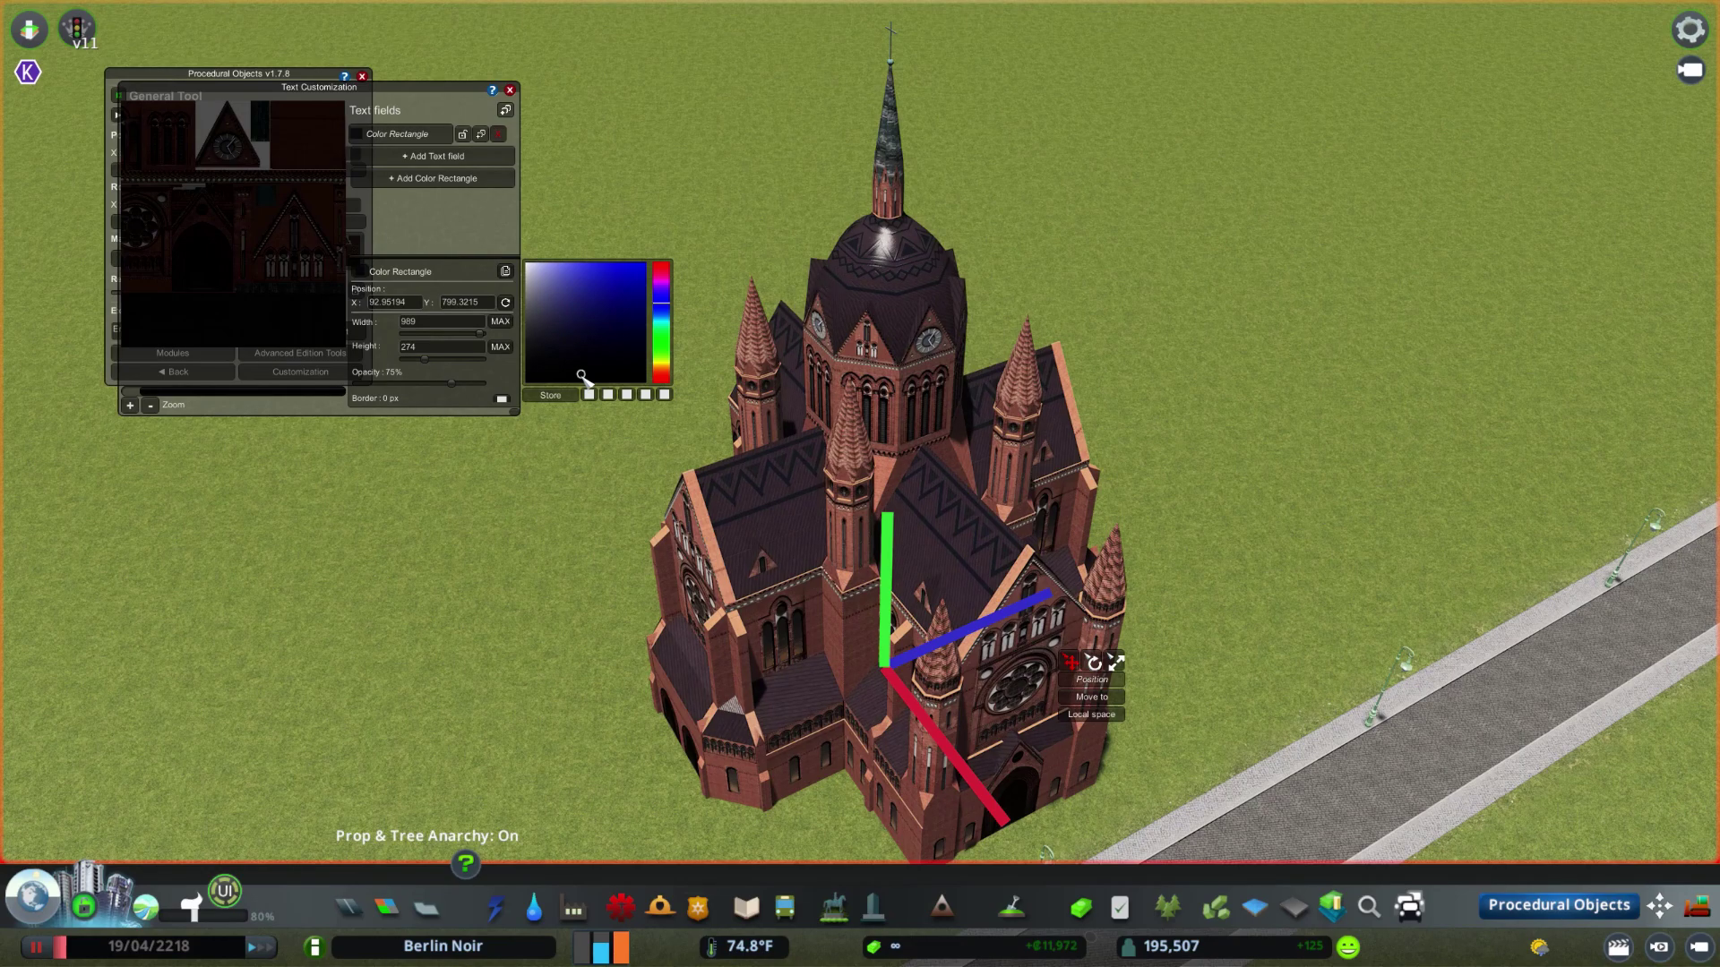
left_click(661, 378)
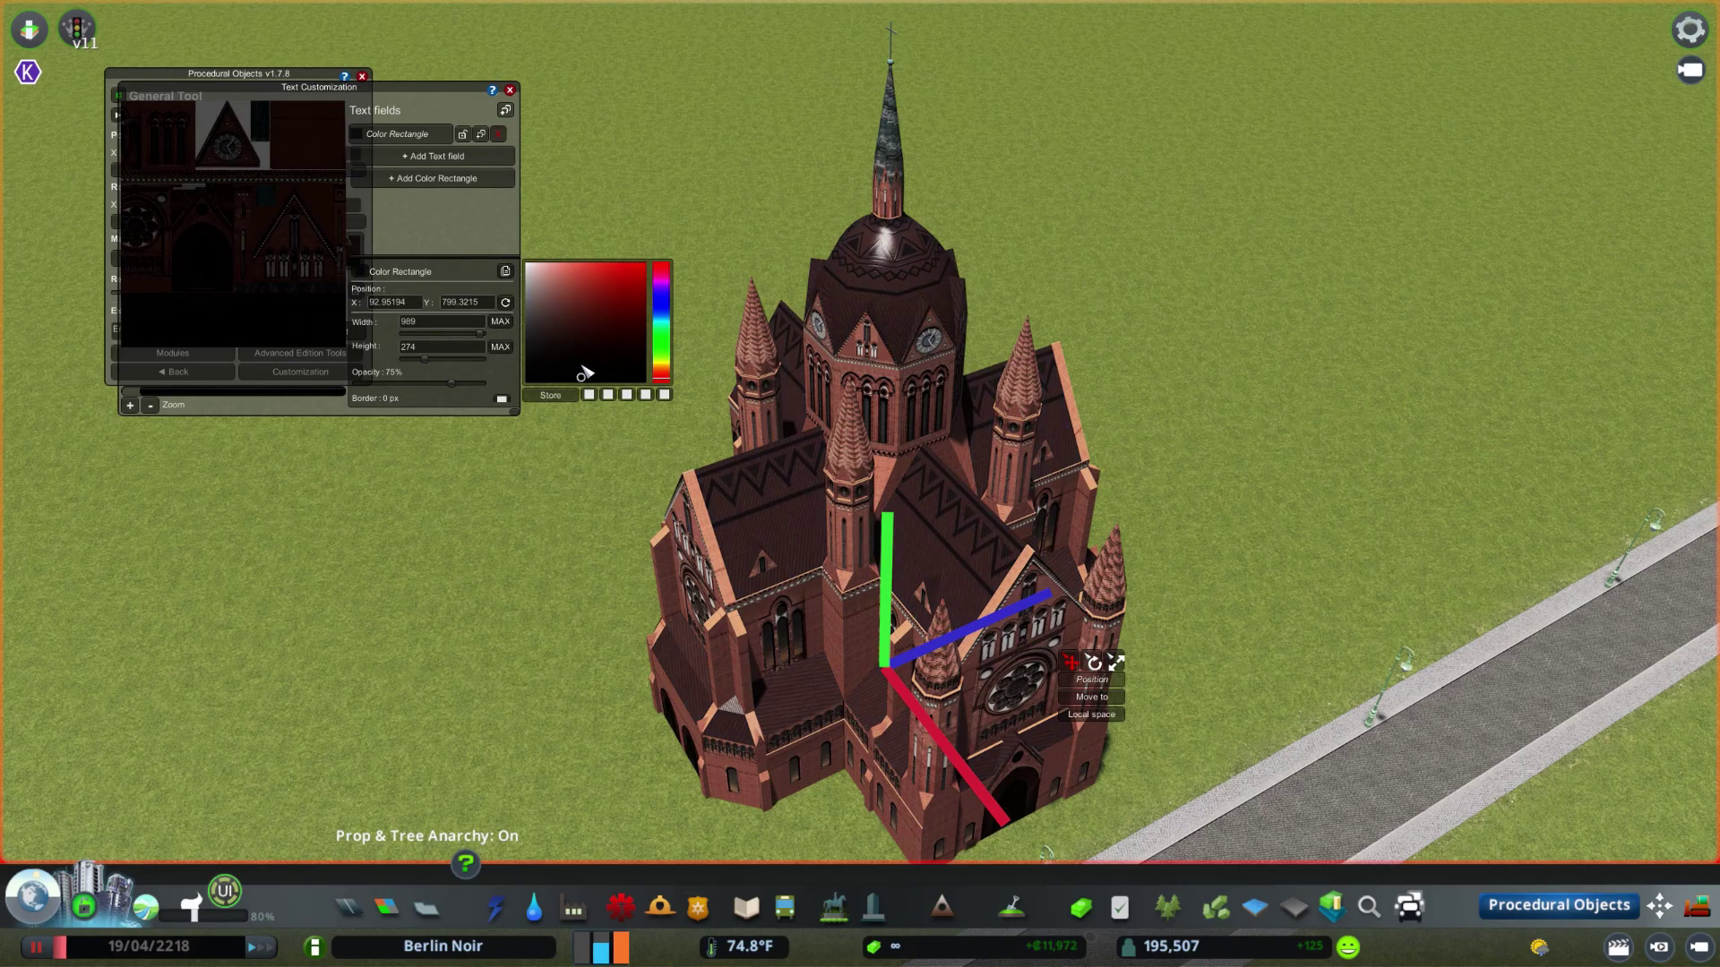
mouse_move(589, 368)
left_mouse_down()
mouse_move(689, 375)
mouse_move(691, 419)
left_mouse_up()
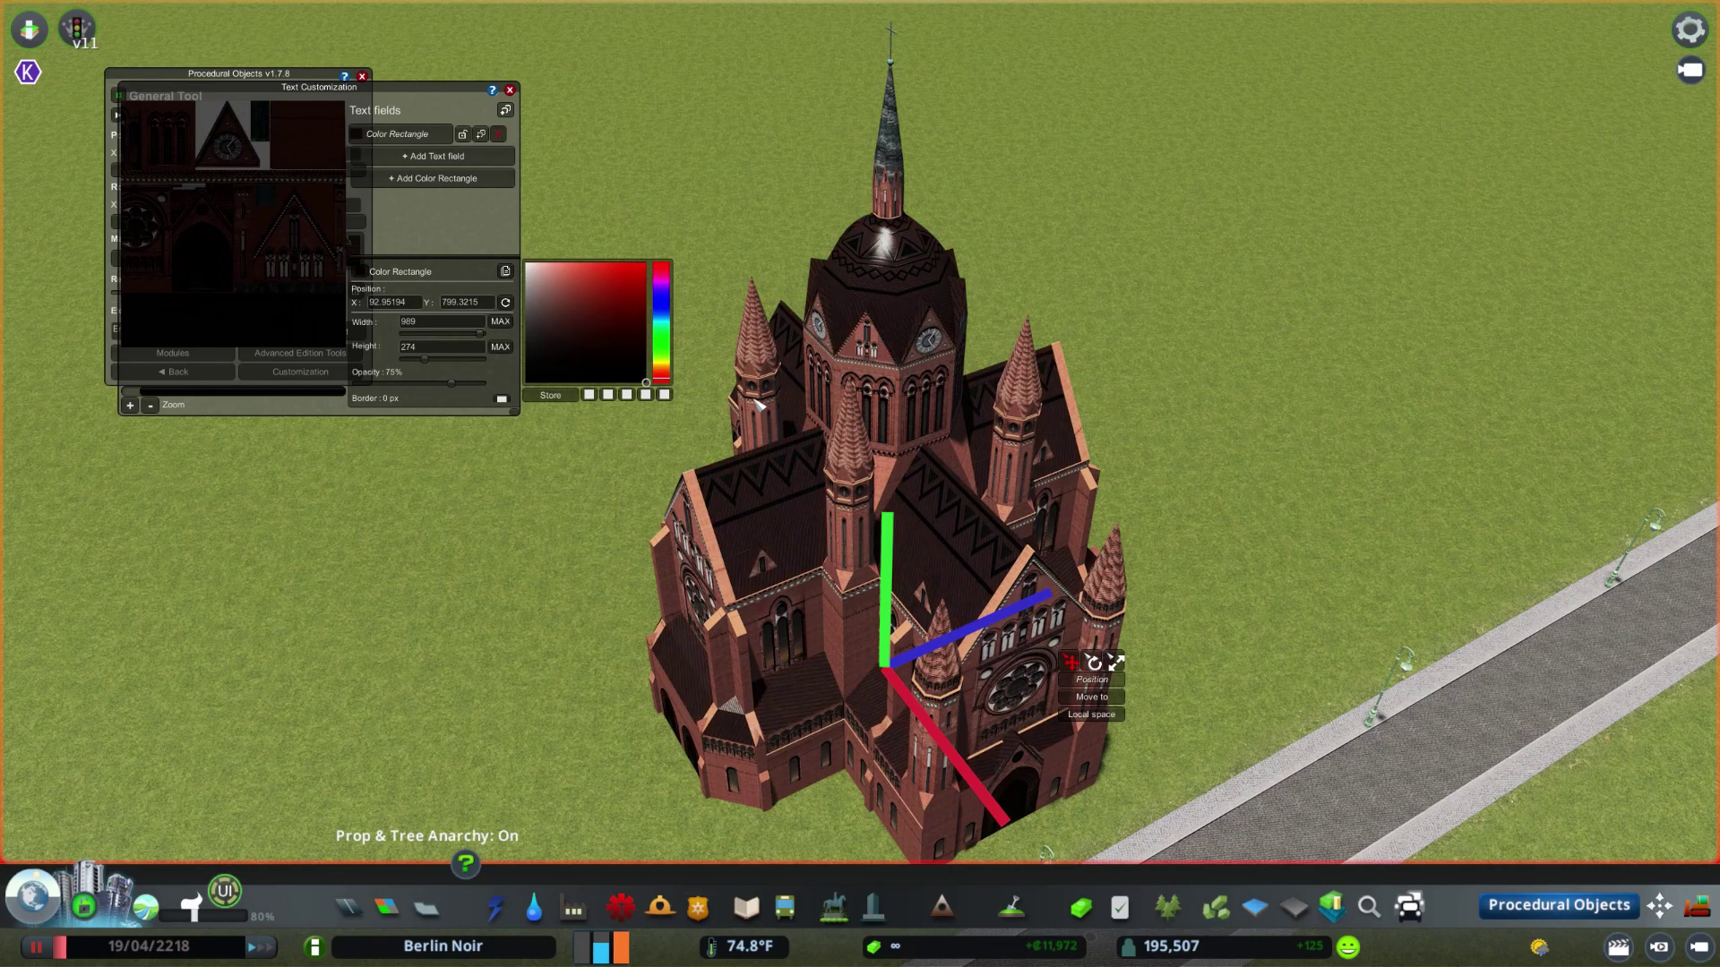
mouse_move(452, 384)
left_mouse_down()
mouse_move(427, 386)
mouse_move(456, 389)
left_mouse_up()
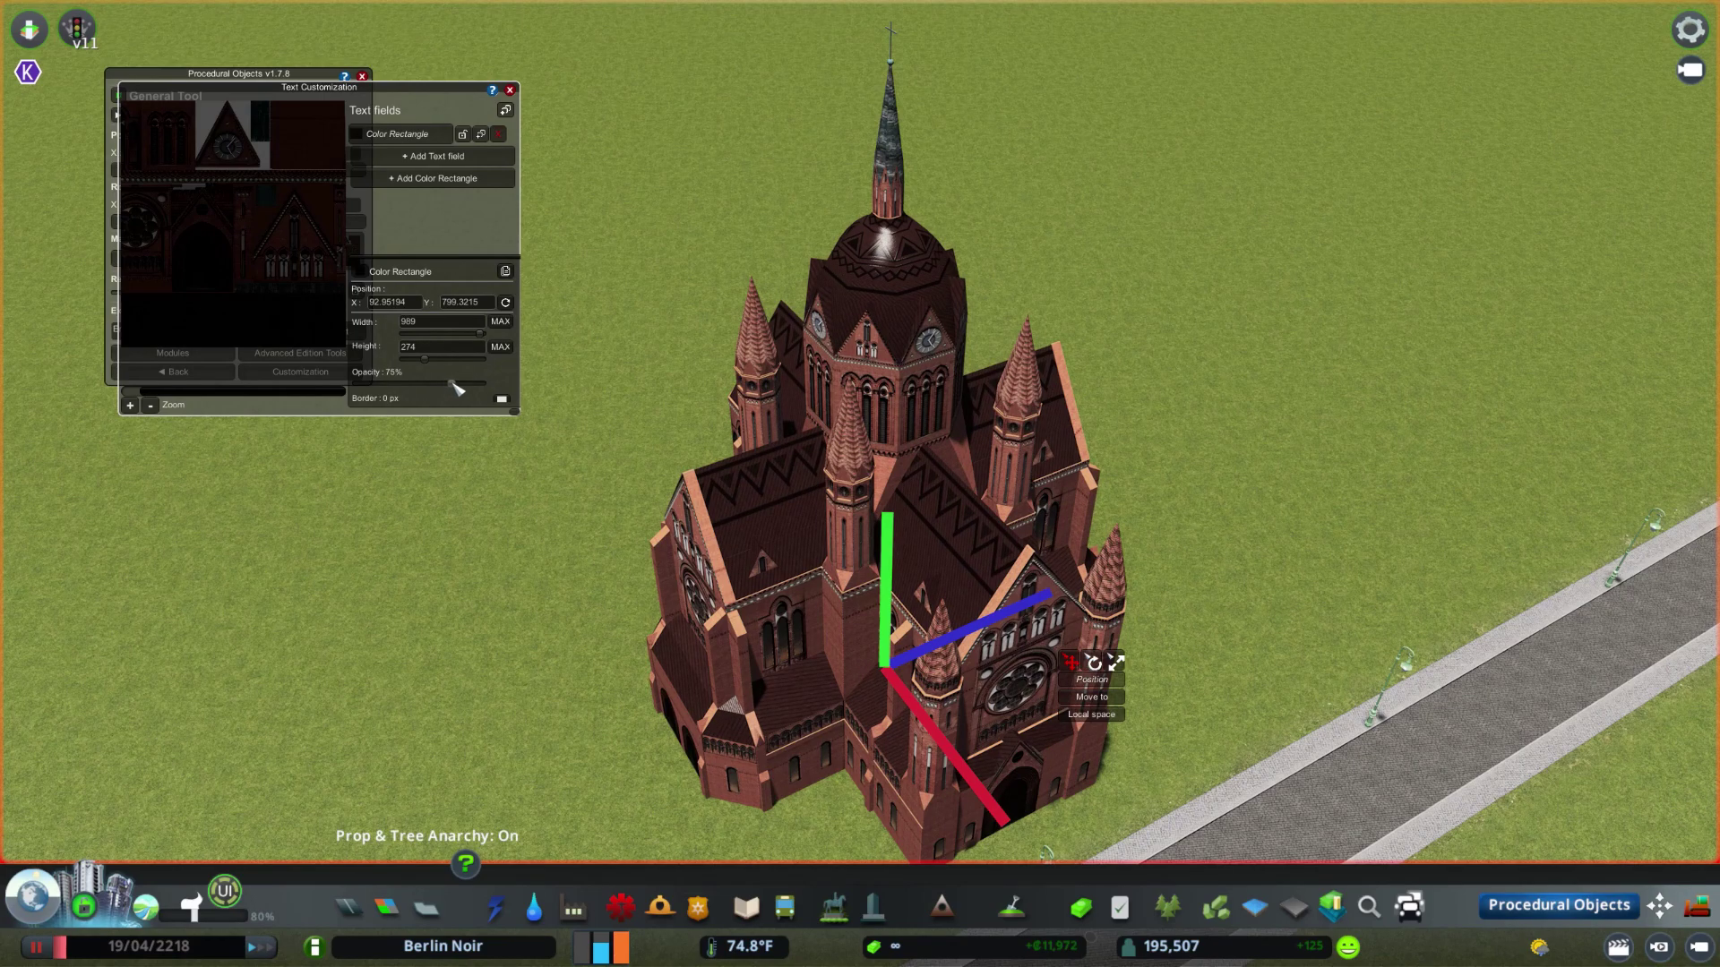
- Recolor the roof rectangle to a near-black teal
left_click(360, 272)
left_click(668, 324)
left_click_drag(640, 379, 674, 381)
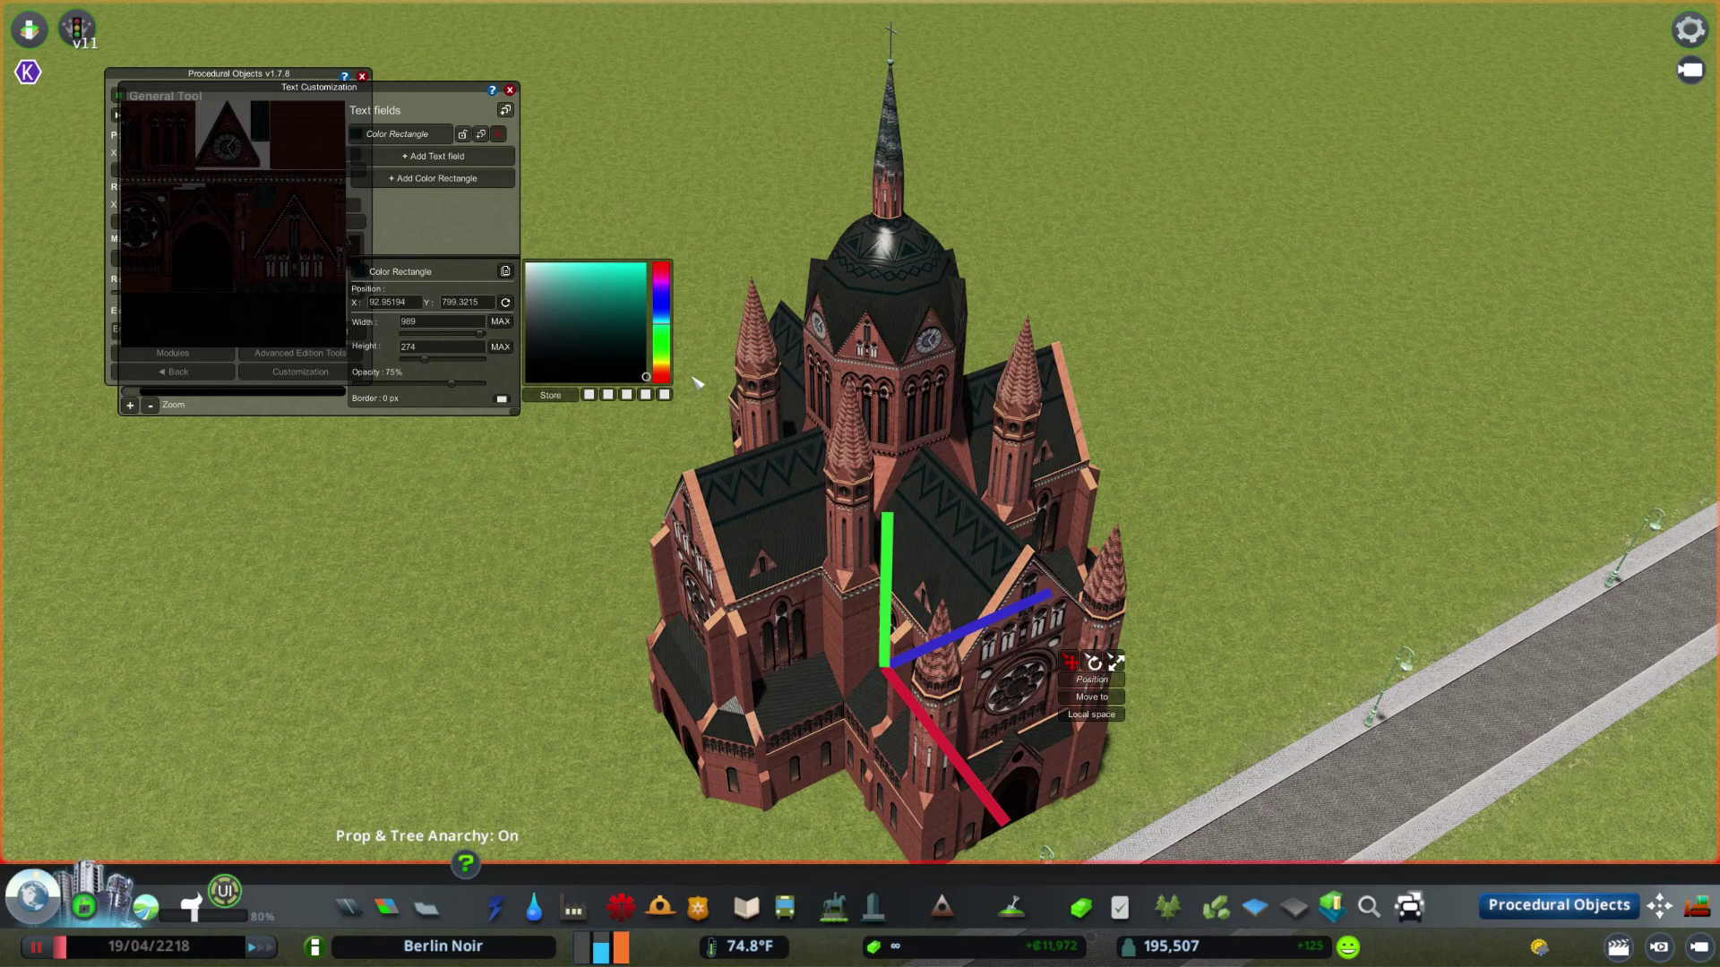
- Move the Text Customization window below the Procedural Objects window and zoom its texture preview out to show the whole texture
scroll(1241, 425, "down", 5)
scroll(1097, 581, "up", 5)
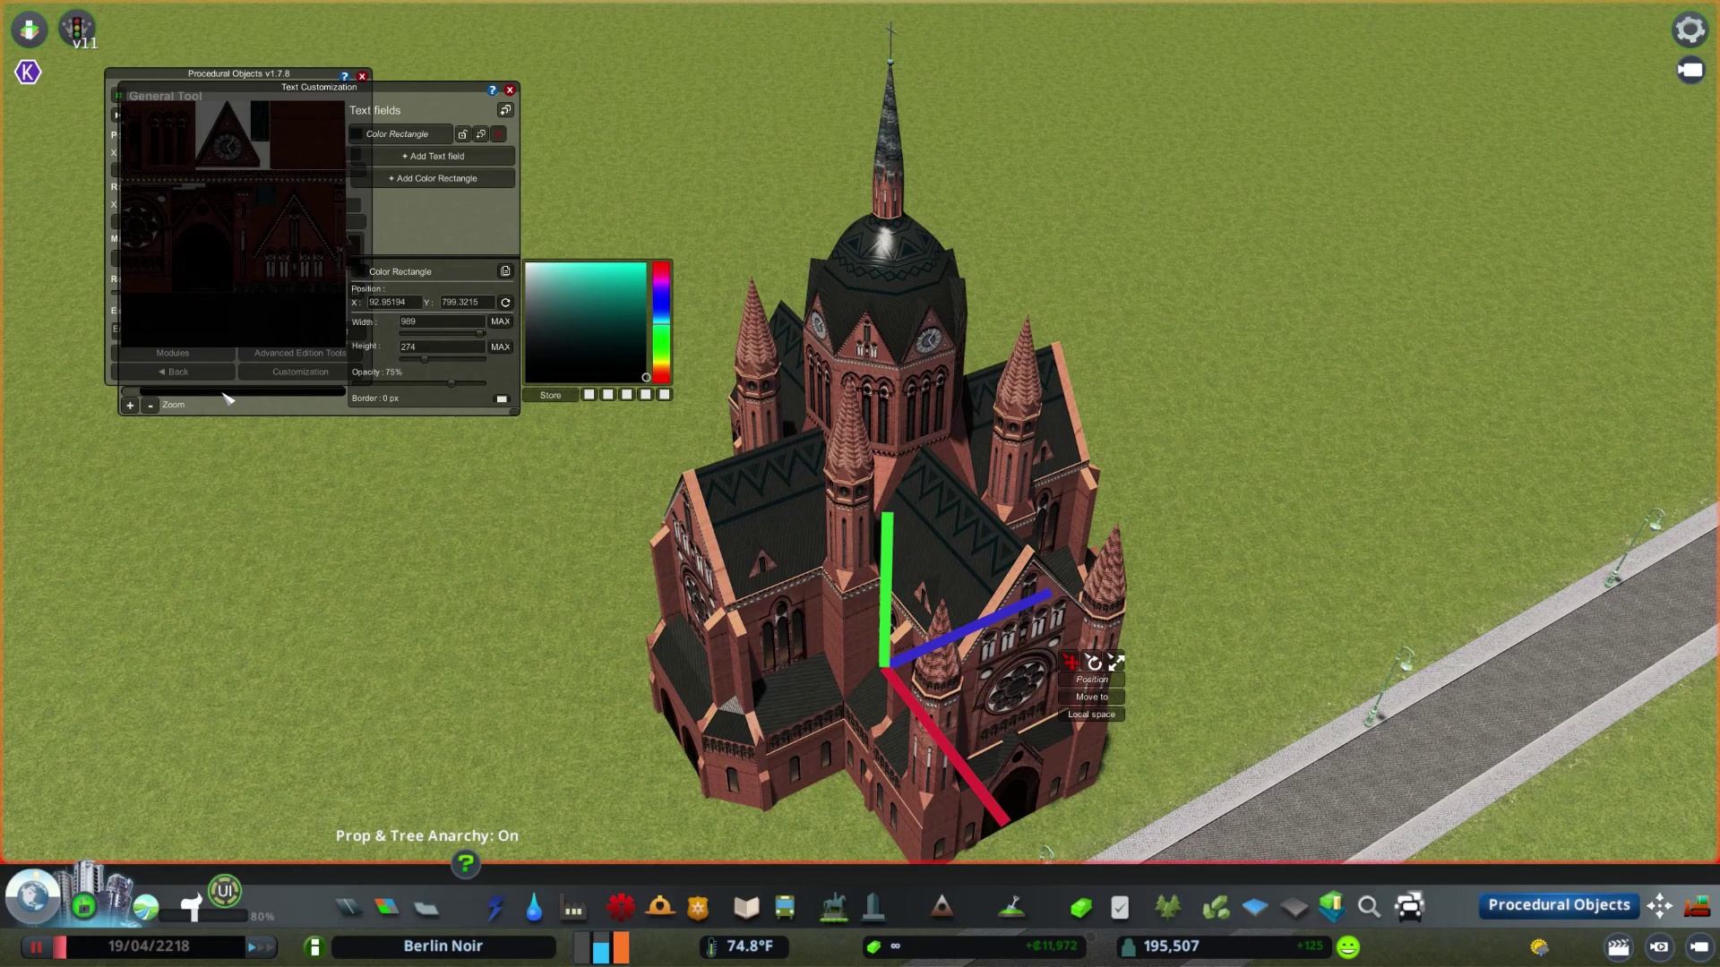
left_click_drag(225, 395, 90, 405)
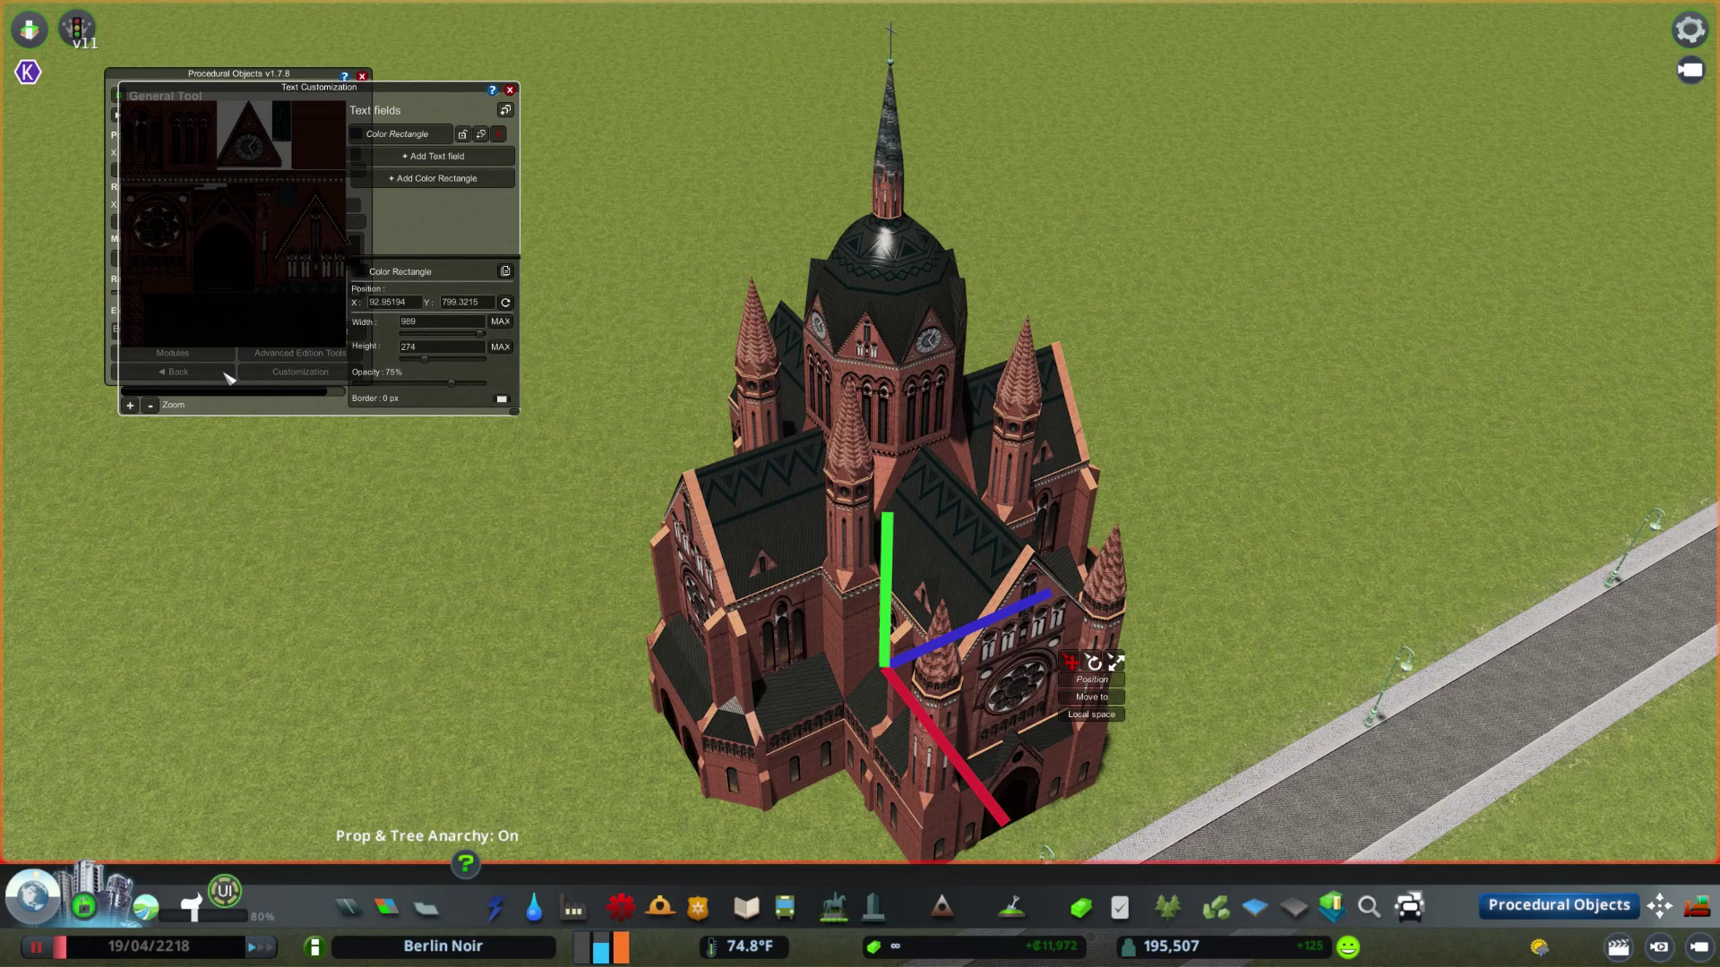
left_click_drag(420, 103, 402, 425)
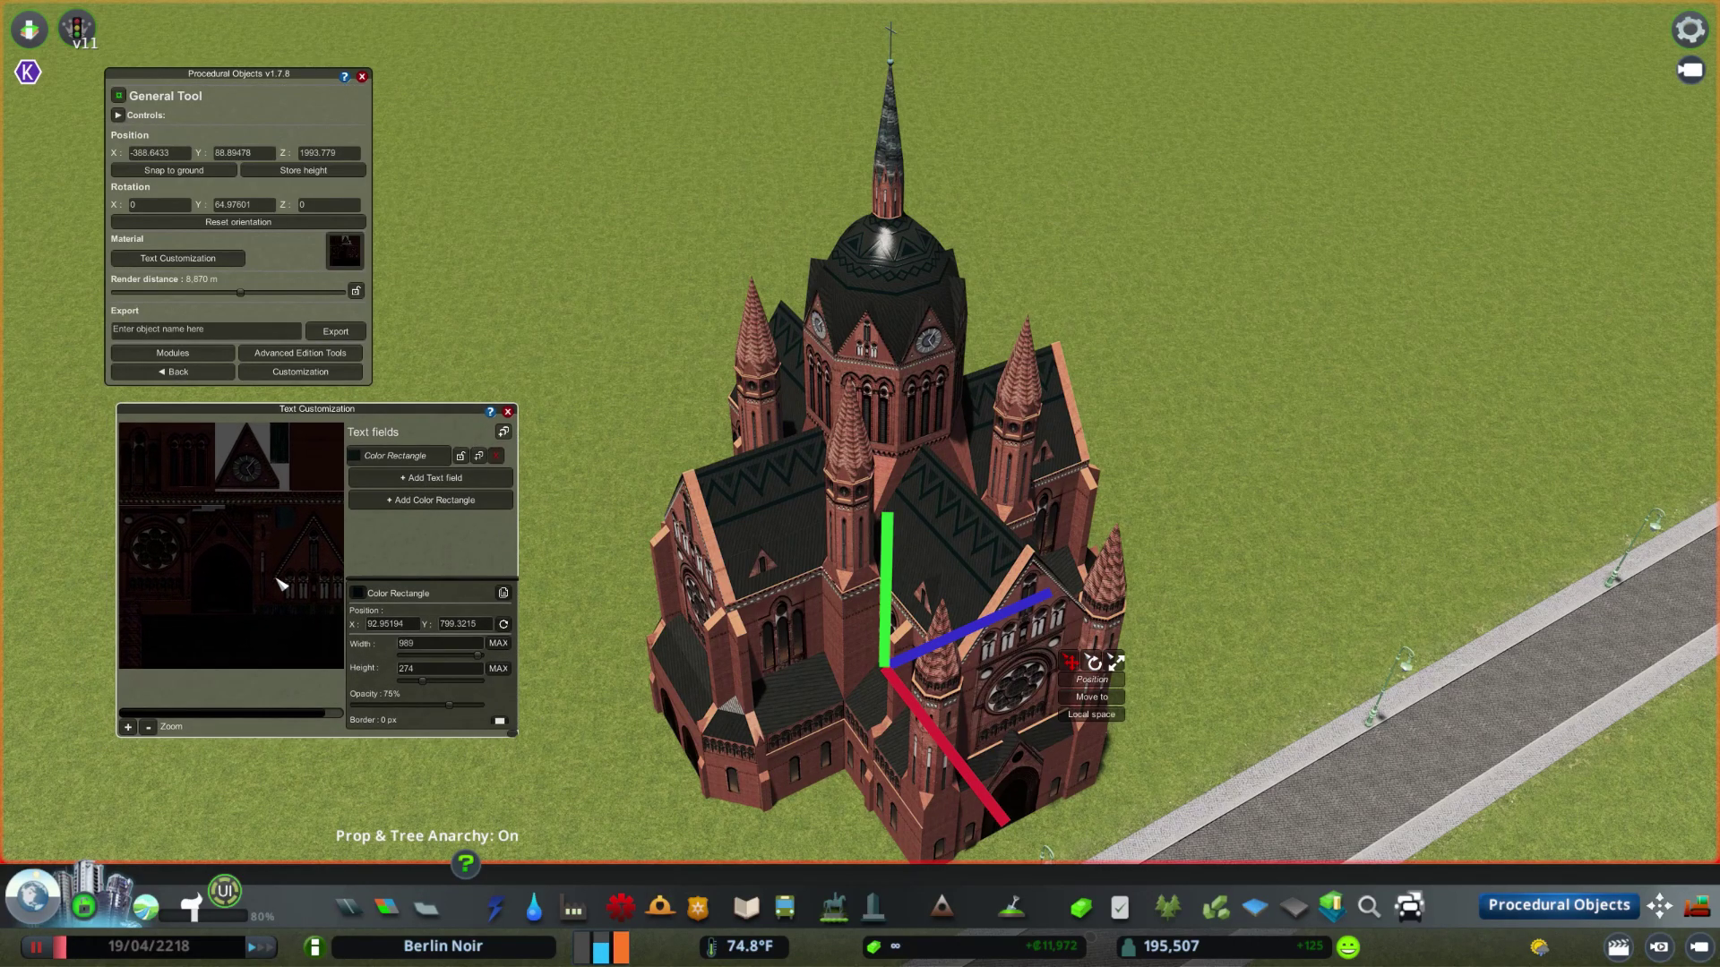
left_click_drag(276, 581, 277, 580)
left_click(150, 728)
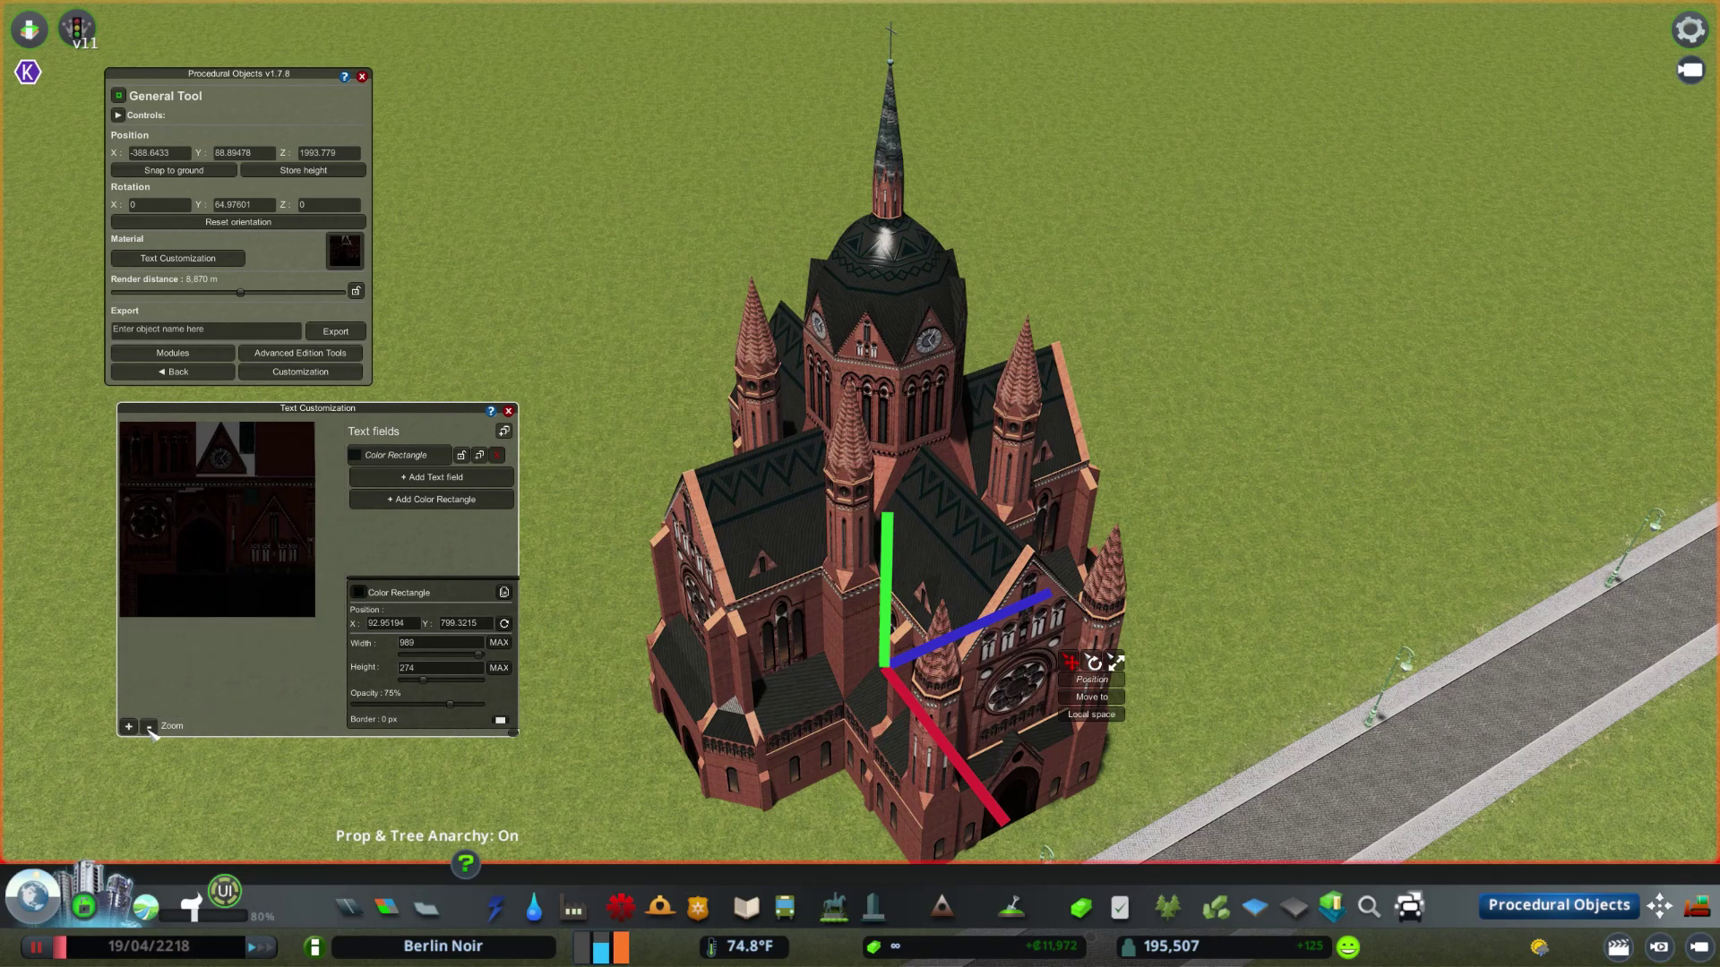
- Add a second color rectangle, about 93 wide and 294 high, over the spire texture in the lower-left part of the texture
left_click(129, 726)
left_click(409, 501)
mouse_move(127, 622)
left_mouse_down()
mouse_move(118, 603)
mouse_move(133, 641)
left_mouse_up()
left_click(128, 727)
left_click_drag(421, 687, 416, 660)
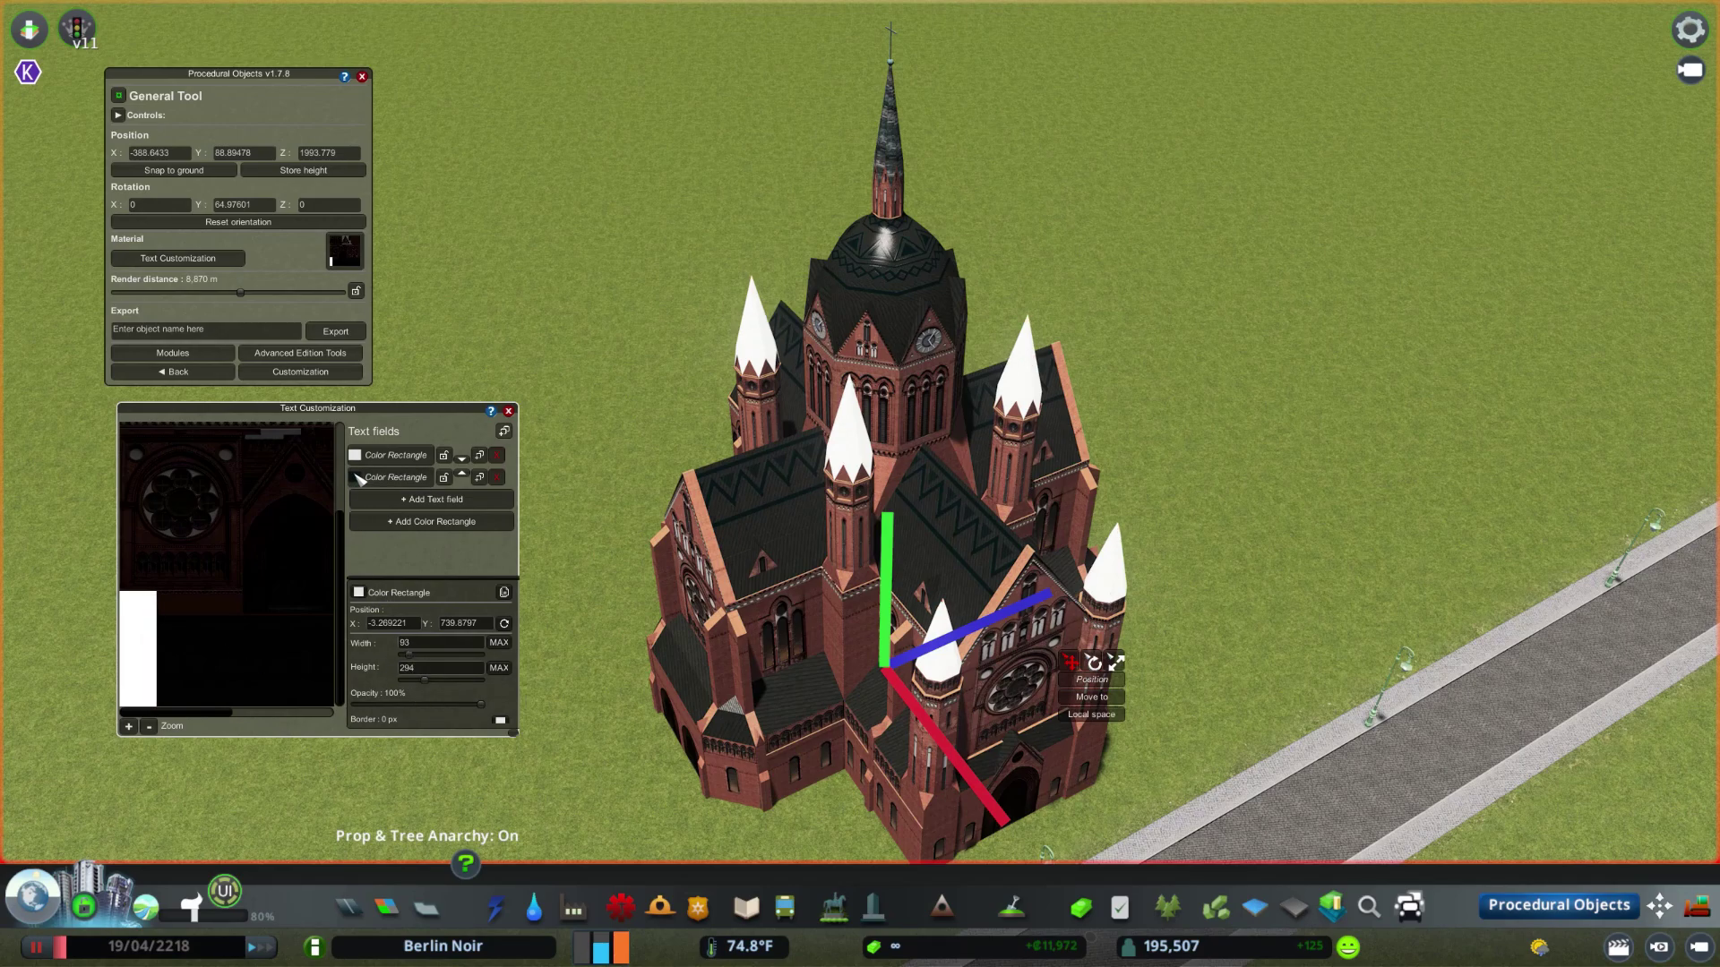
- Store the roof rectangle's dark teal, apply it to the spire rectangle and lower that rectangle's opacity to 75%
left_click(394, 476)
left_click(358, 592)
left_click(382, 458)
left_click(361, 592)
left_click(555, 708)
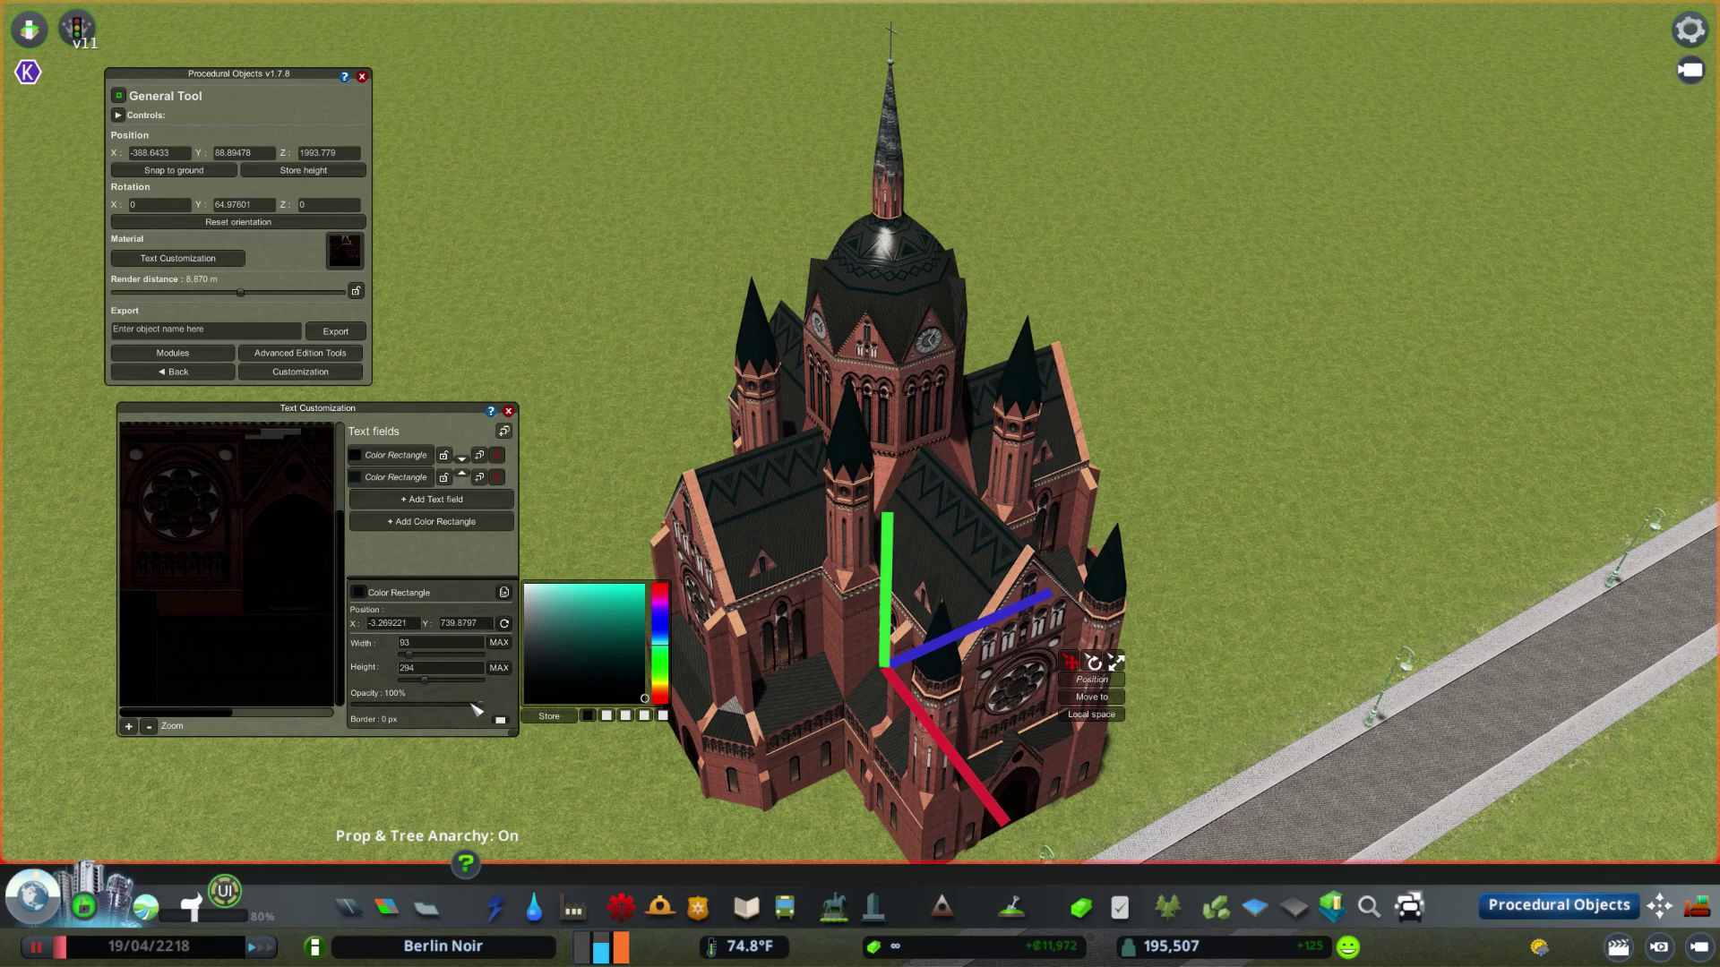
left_click_drag(481, 705, 453, 705)
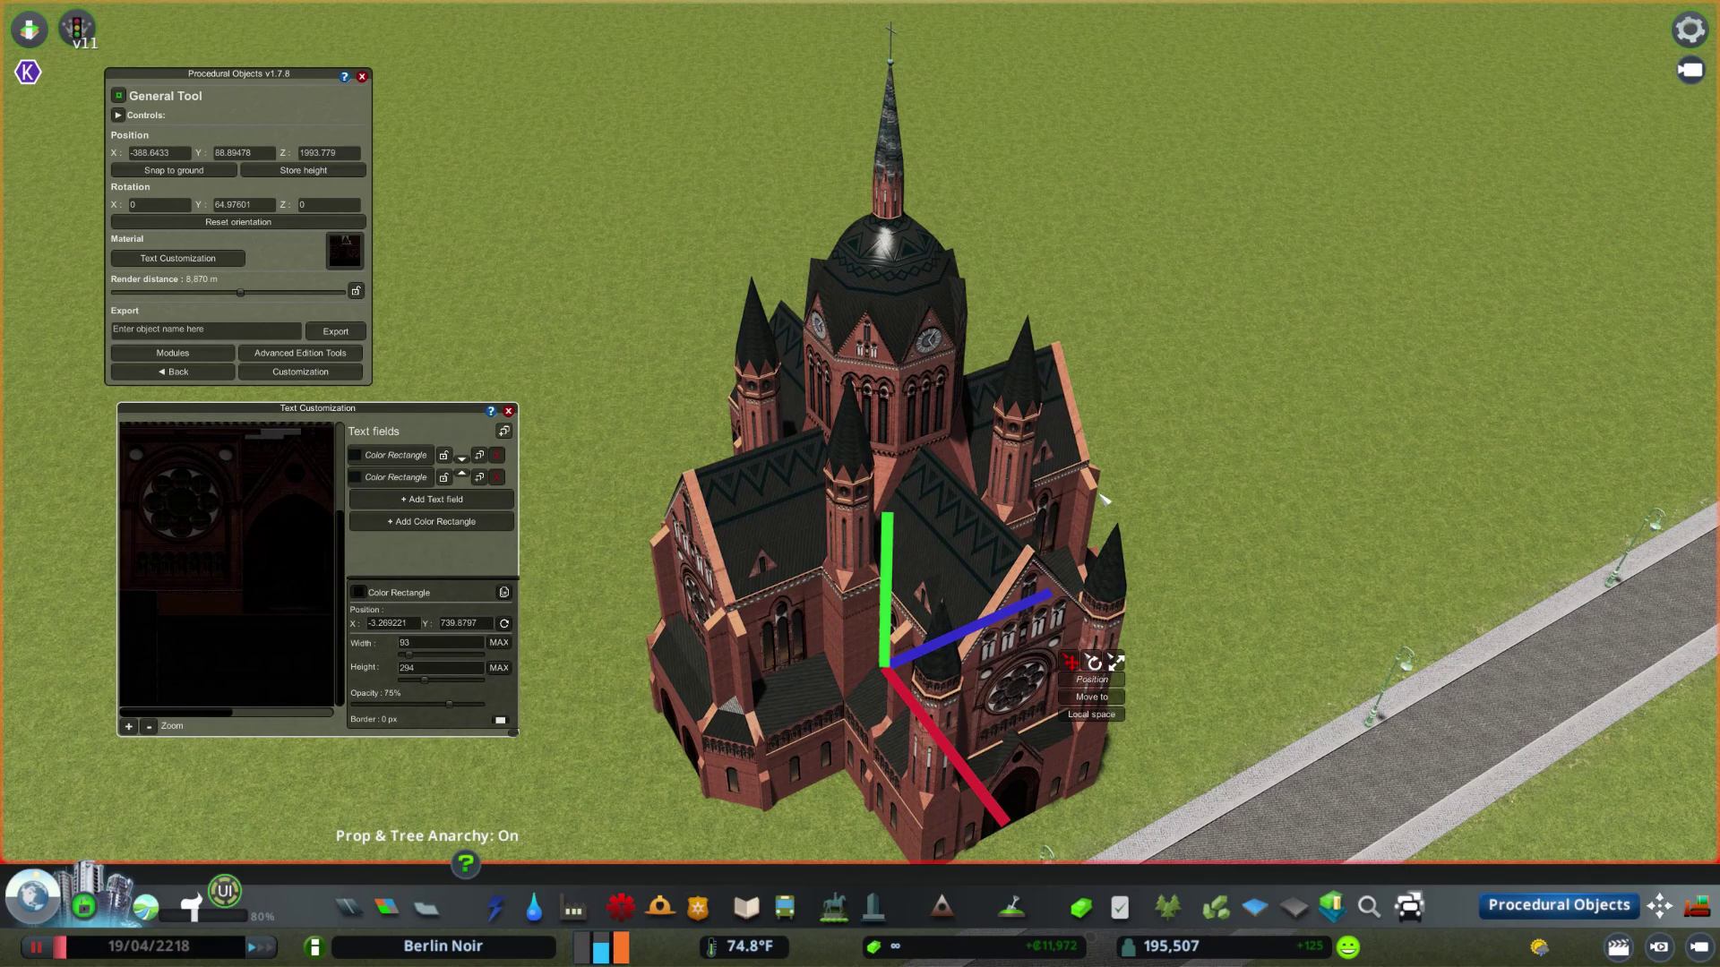
- Check the recolored church from another side and close the Procedural Objects and Text Customization windows
scroll(1104, 499, "down", 5)
left_click_drag(1104, 500, 922, 501)
scroll(923, 502, "up", 4)
left_click_drag(448, 394, 684, 386)
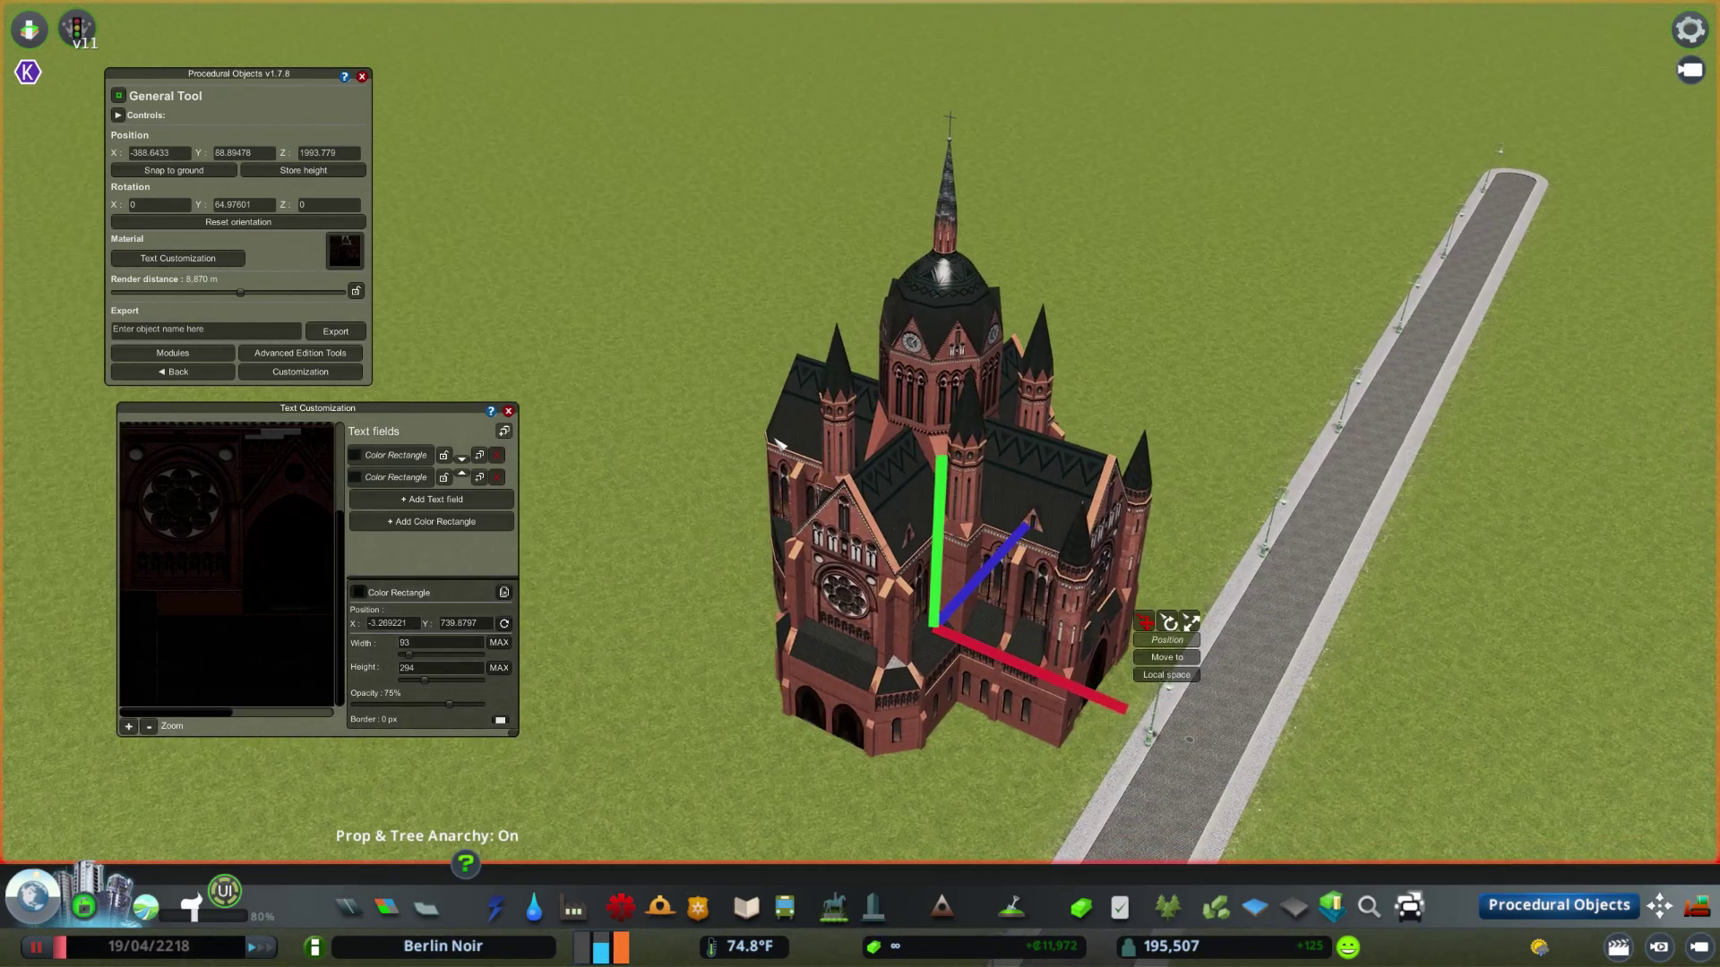
left_click(362, 77)
left_click(509, 413)
scroll(663, 448, "down", 2)
left_click_drag(663, 448, 925, 513)
scroll(926, 513, "up", 2)
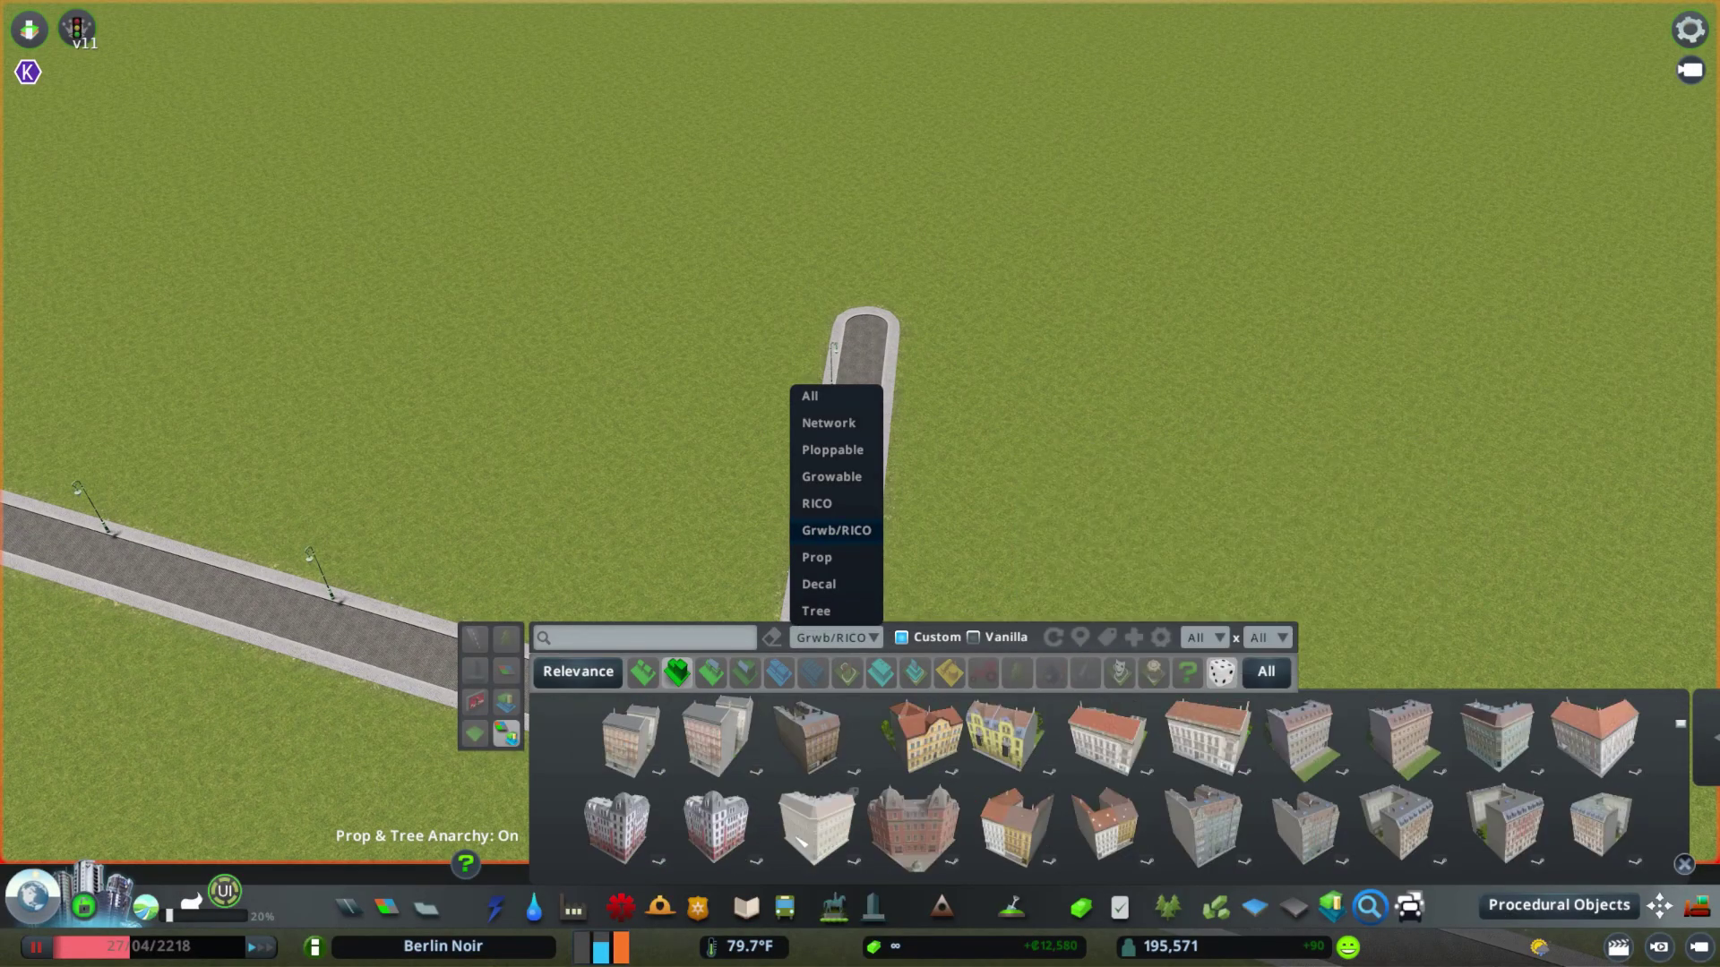
- Place two different corner buildings from the Grwb/RICO assets, one on each side of the side street at the T-intersection
key("s")
scroll(975, 434, "up", 2)
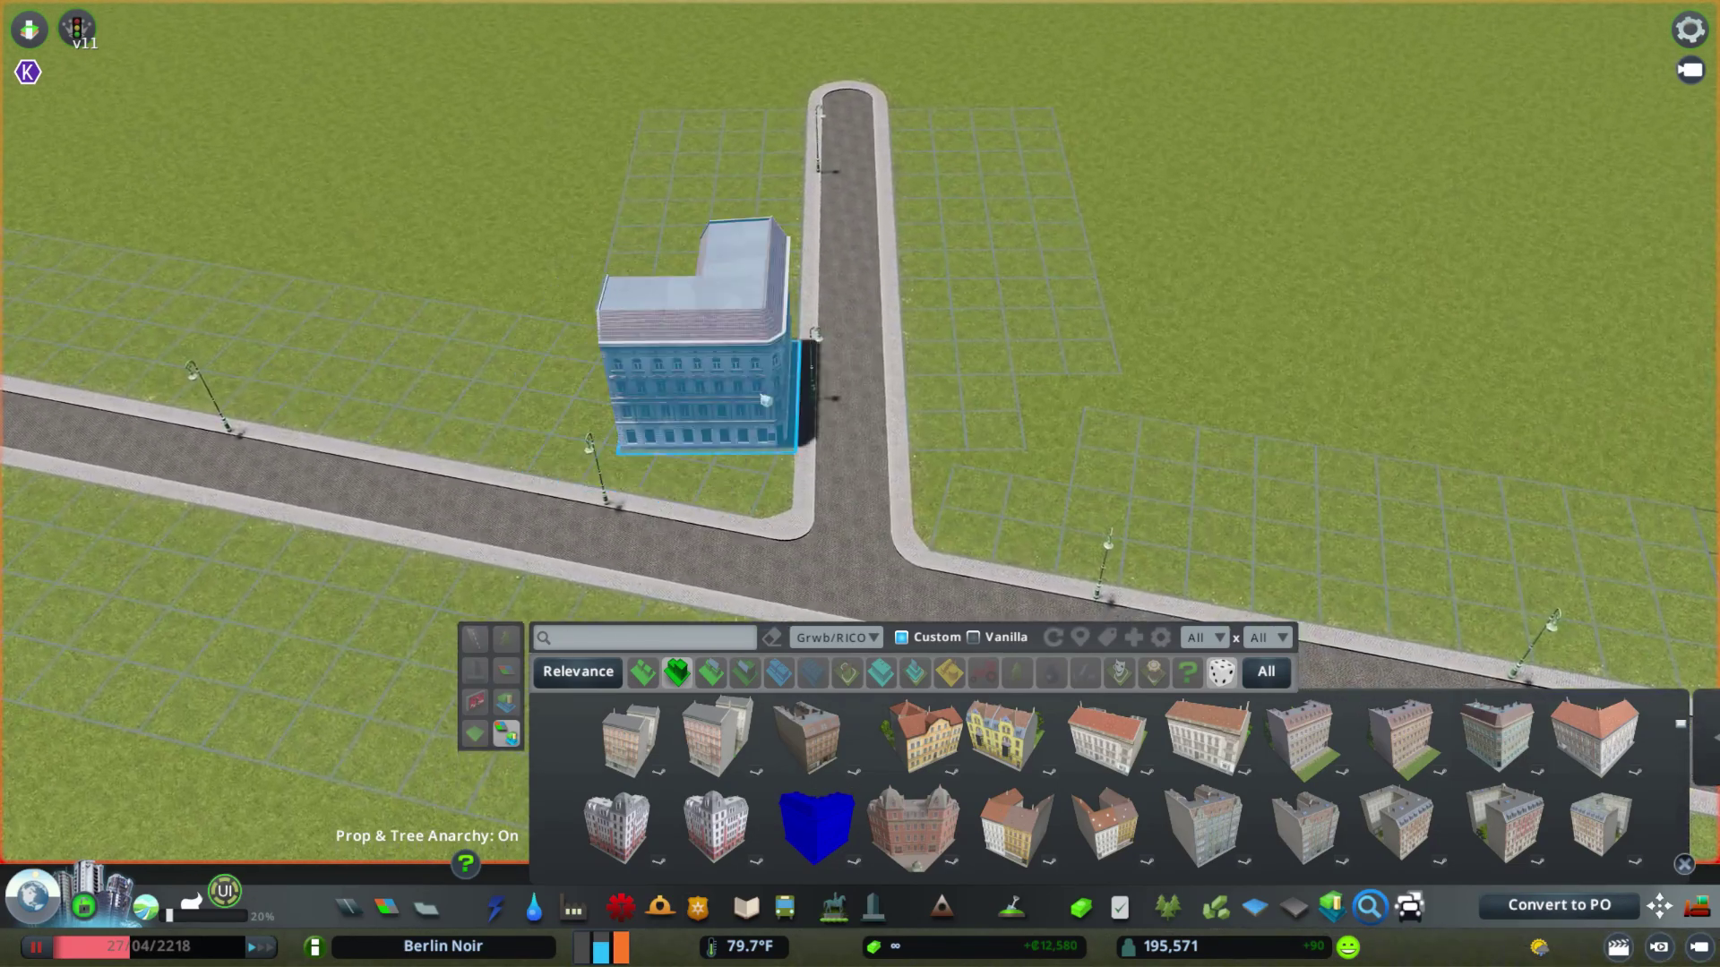
left_click(760, 399)
left_click(945, 394)
key("Escape")
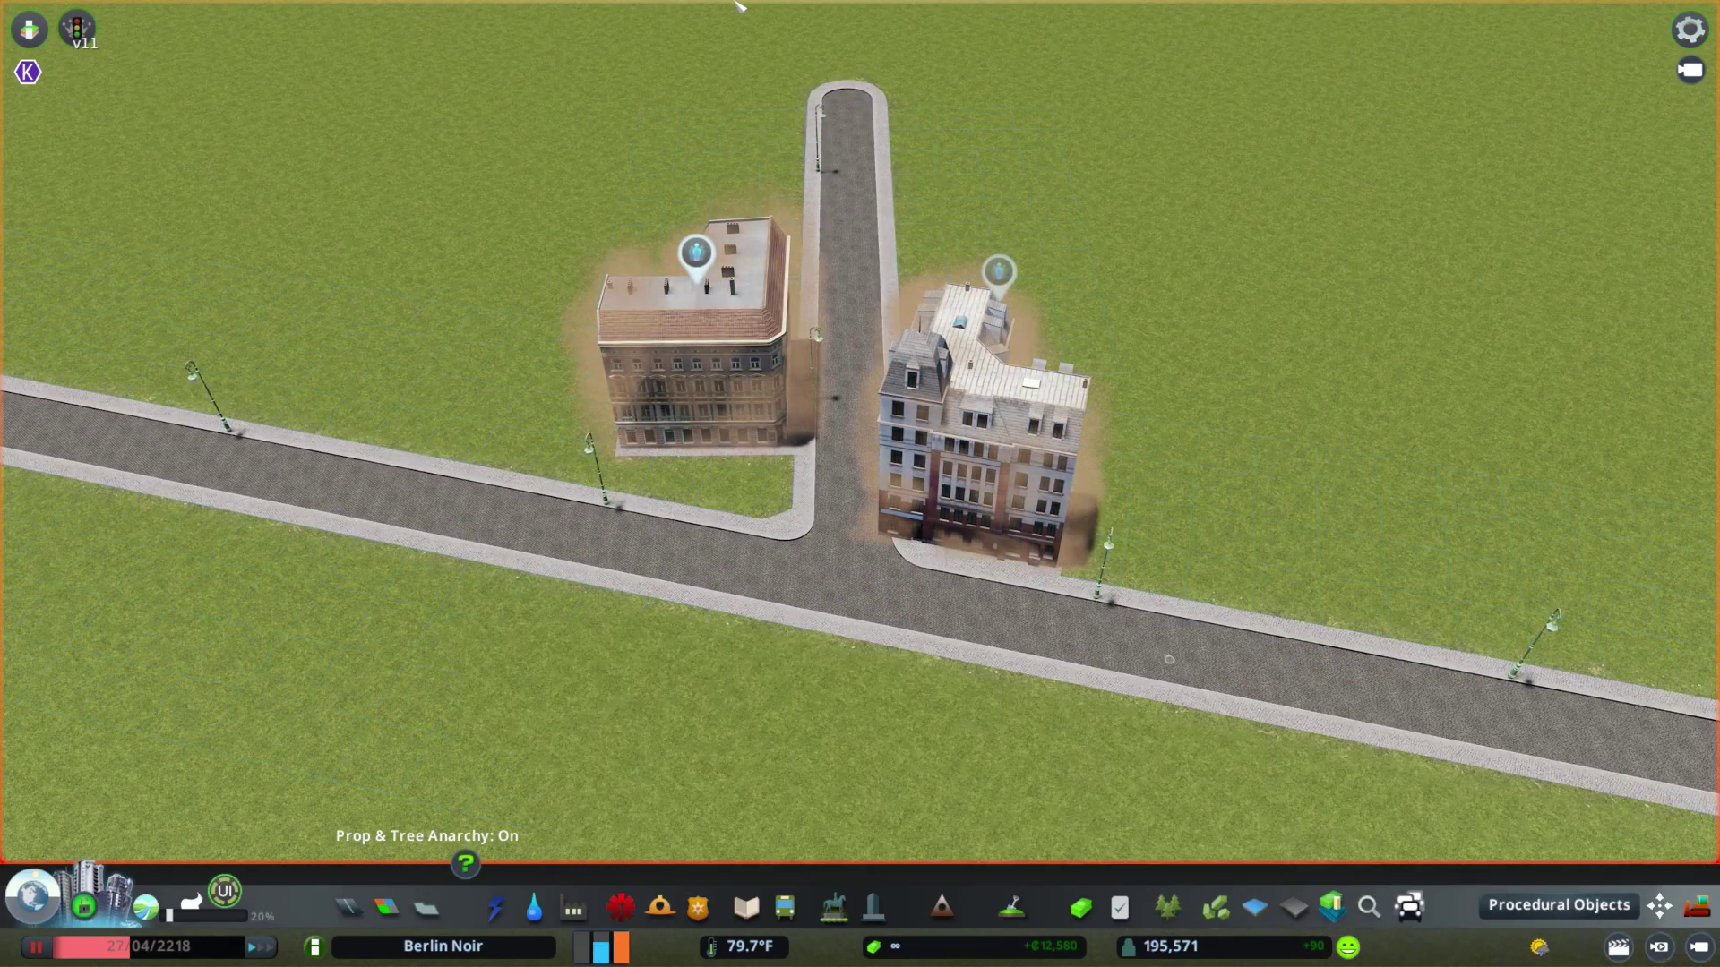
- Reposition both corner buildings with Move It and convert them to procedural objects
scroll(1296, 824, "up", 3)
left_click(1659, 906)
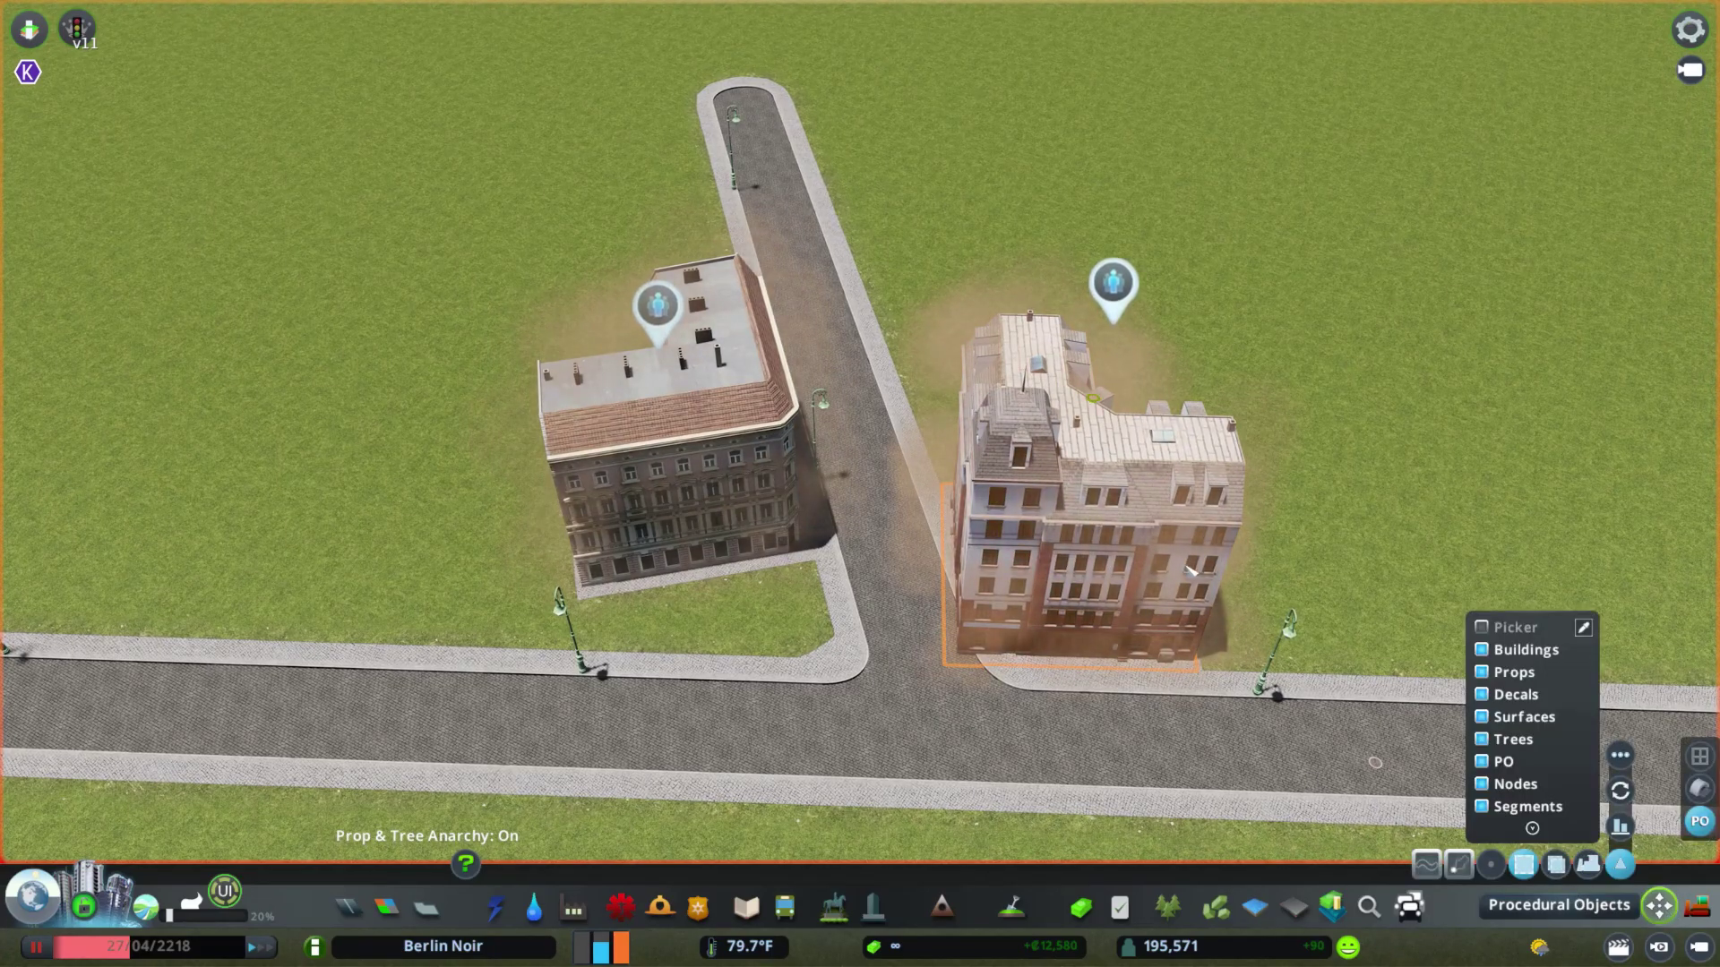
left_click_drag(1093, 555, 1196, 557)
left_click_drag(643, 523, 643, 582)
left_click(1620, 755)
left_click(1533, 640)
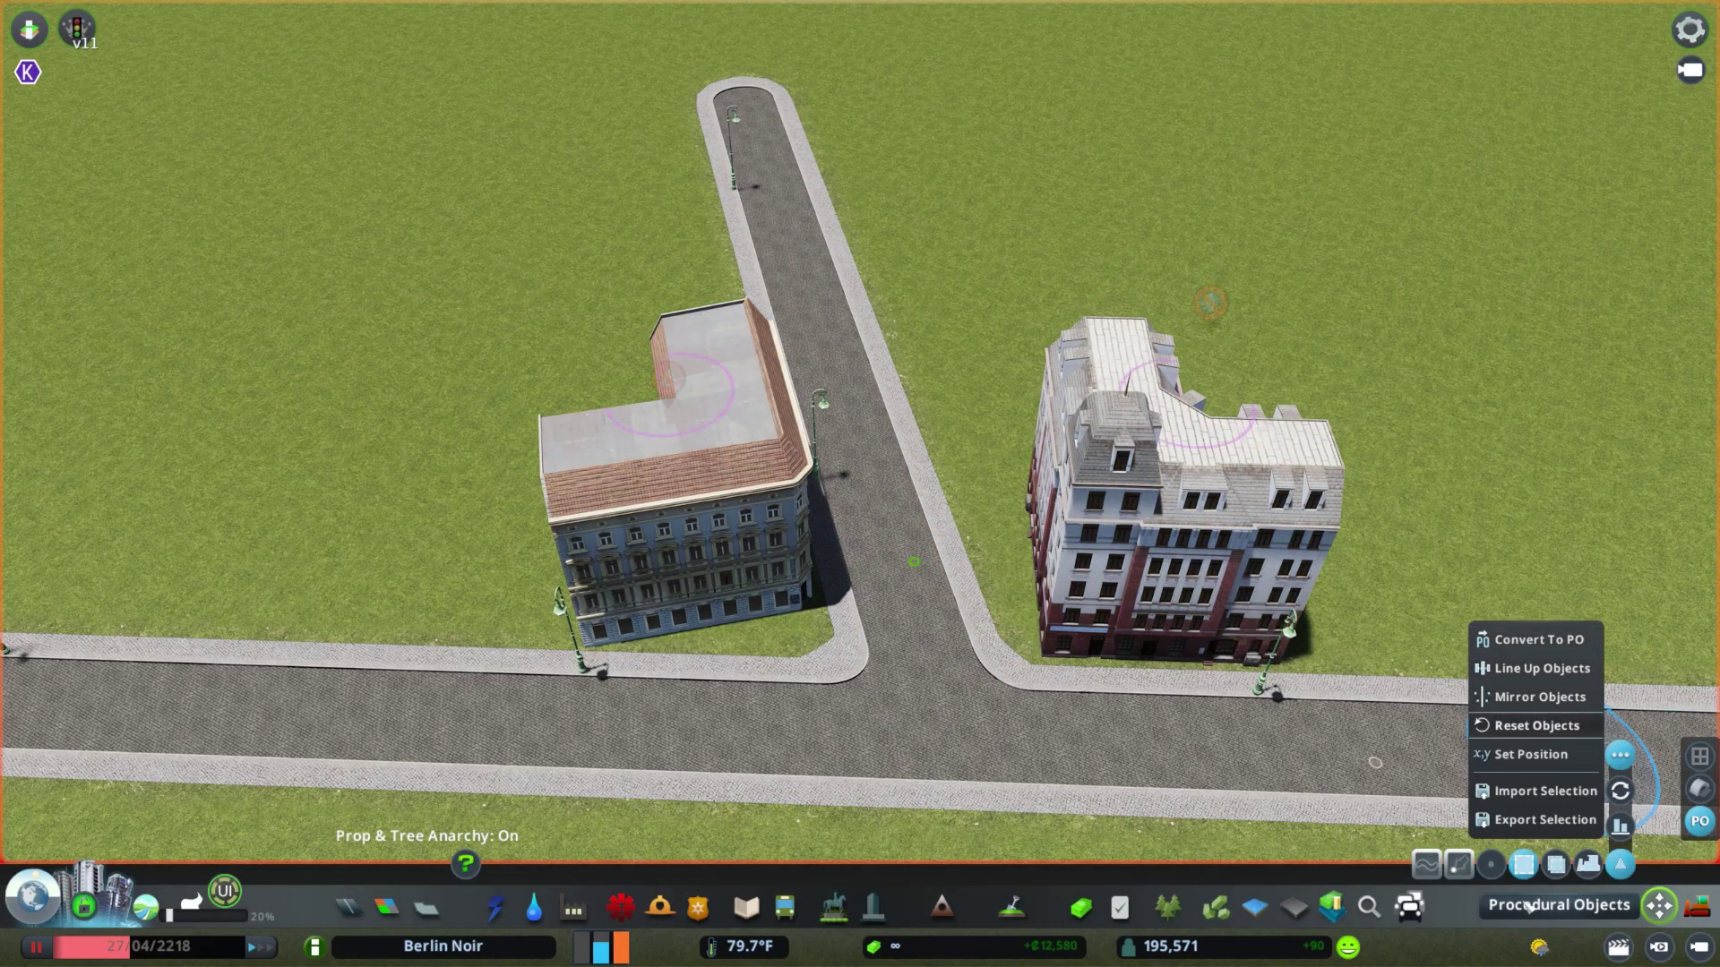
- Activate Procedural Objects and examine the blue corner building's eight-point deformation cage, leaving the shape as it is
left_click(1534, 904)
left_click(710, 549)
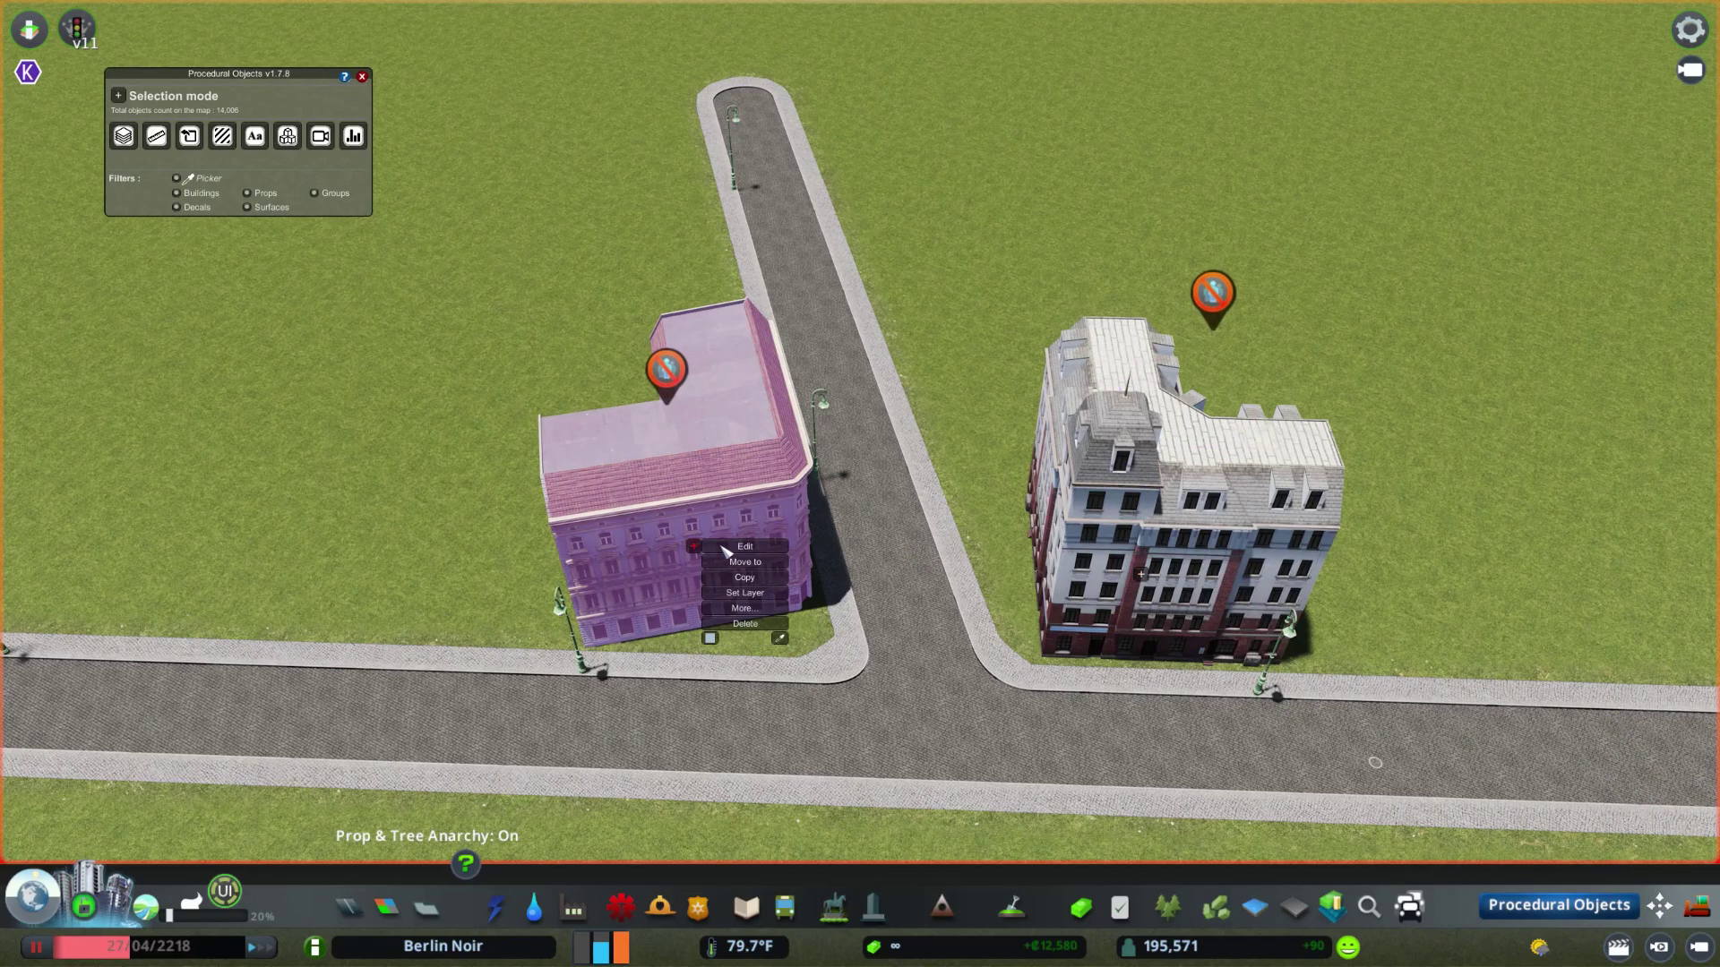
left_click(738, 608)
left_click(906, 622)
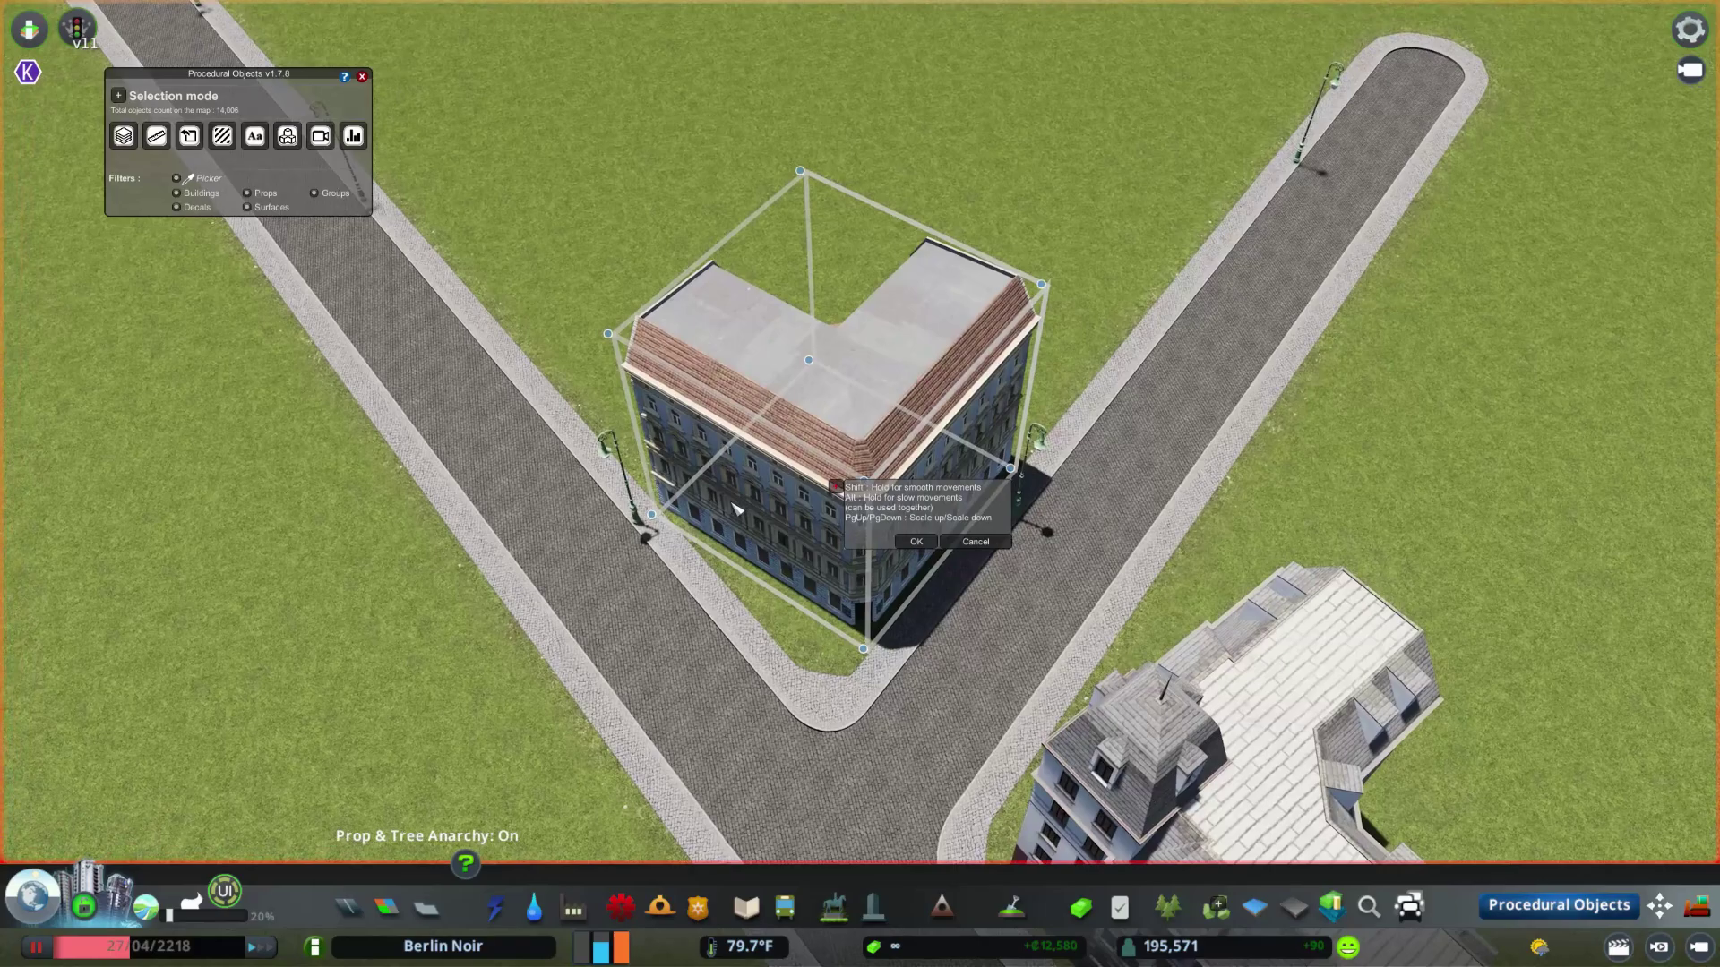
scroll(736, 509, "up", 3)
left_click_drag(736, 509, 1028, 499)
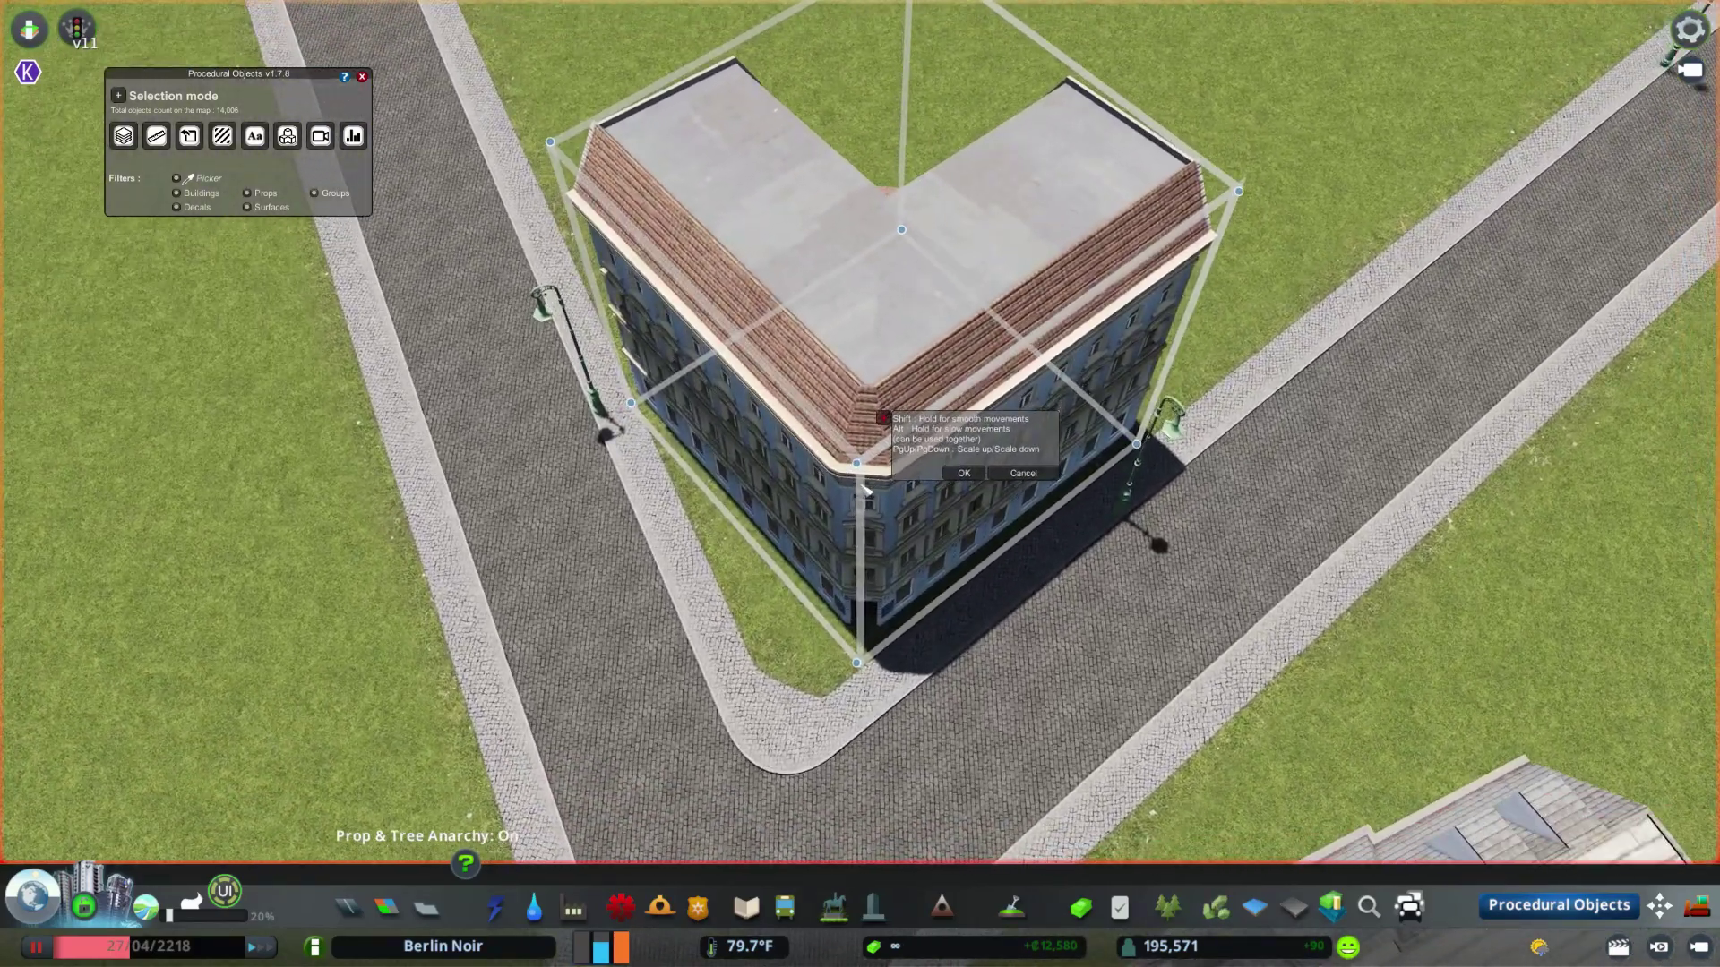
scroll(862, 487, "down", 2)
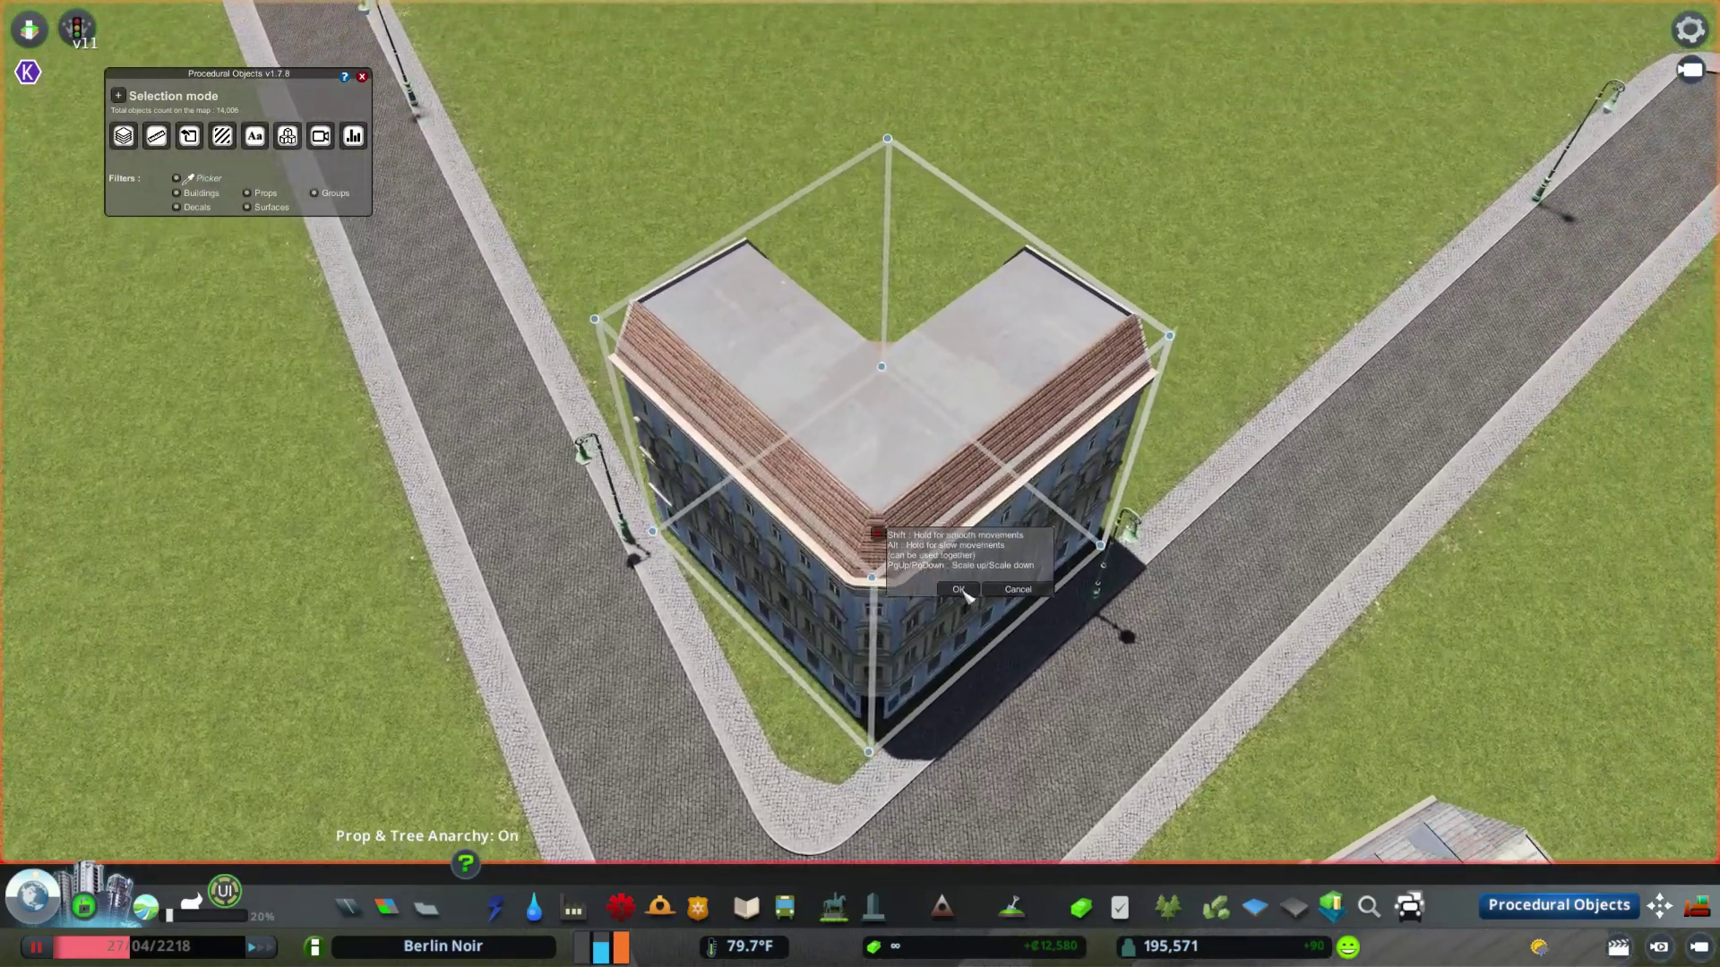
left_click(962, 592)
- Move the blue corner building closer to the street corner with the General Tool, then return to selection mode
left_click(940, 546)
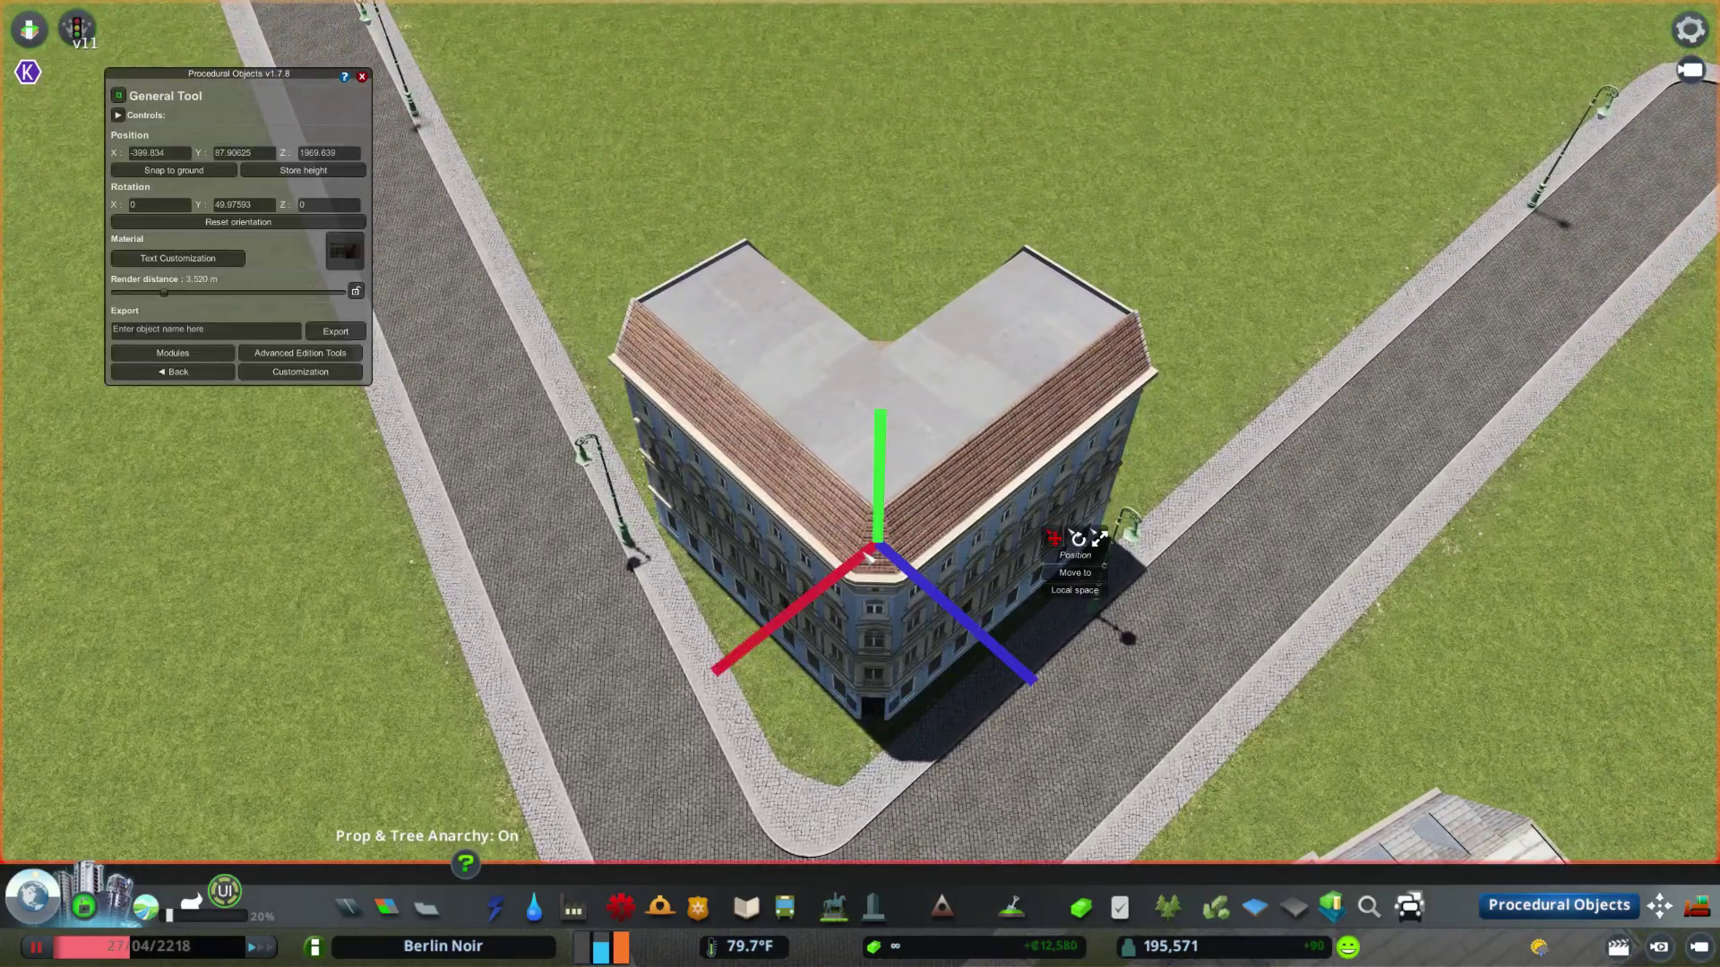
left_click_drag(865, 554, 811, 595)
left_click(190, 373)
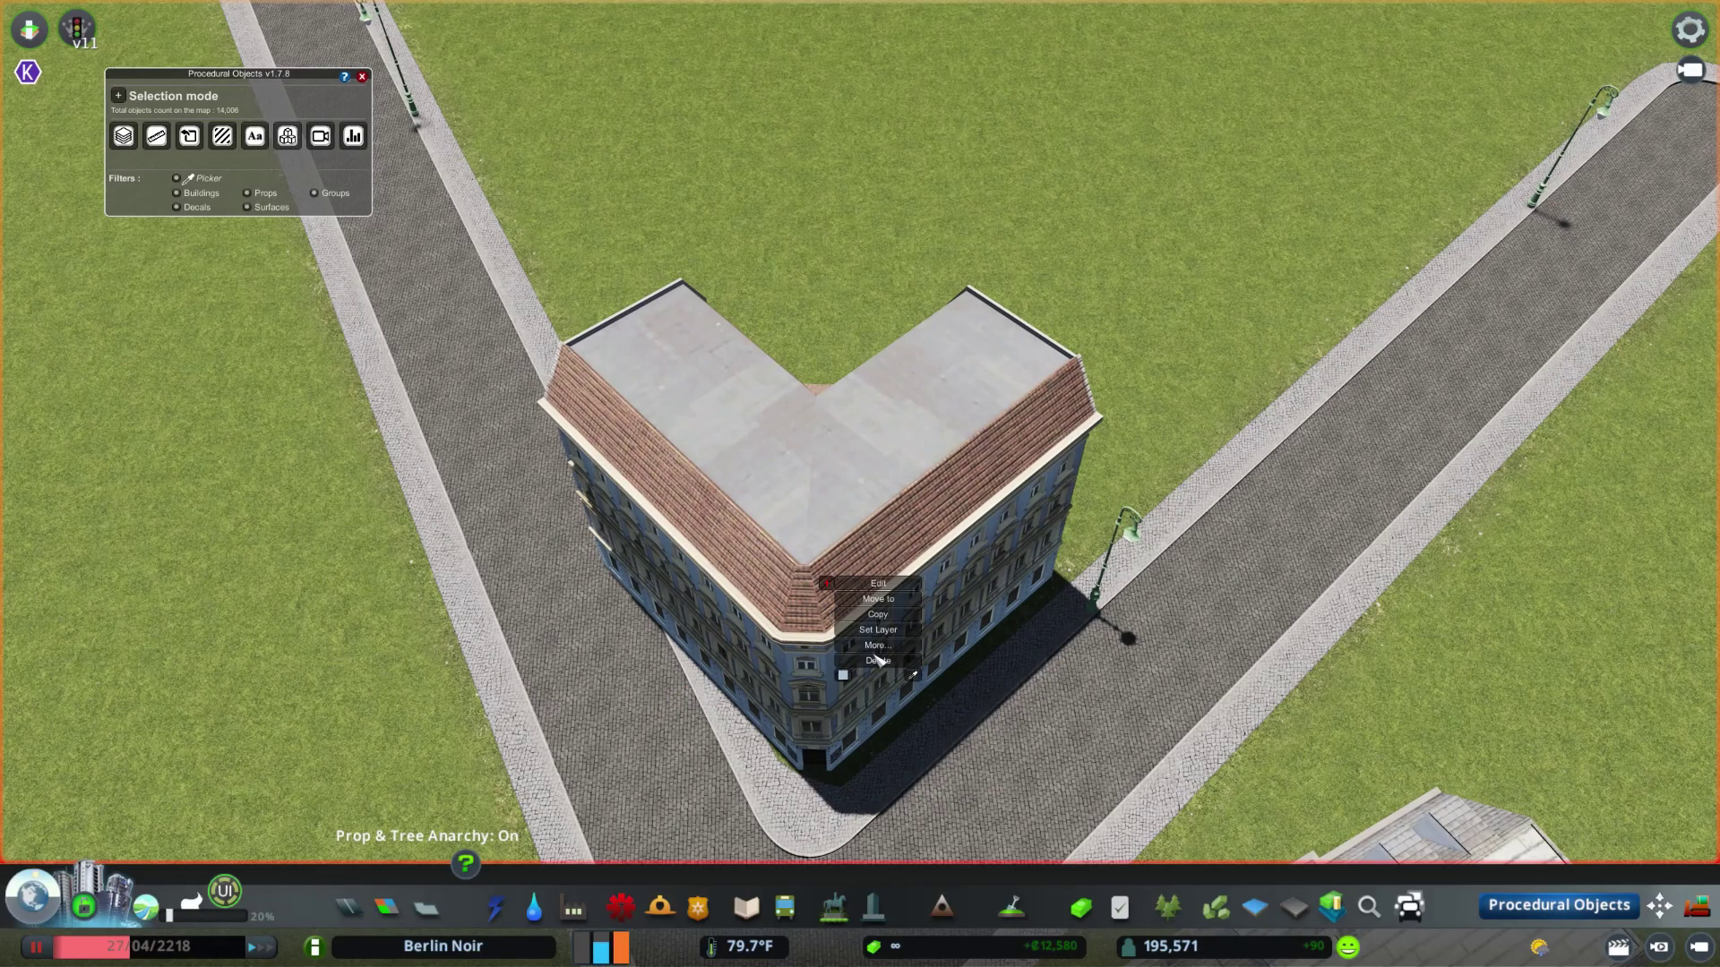
- Deform the blue corner building by shifting two cage points at its outer end so its facade runs parallel to the main street
left_click(878, 646)
left_click(1058, 657)
scroll(842, 446, "up", 6)
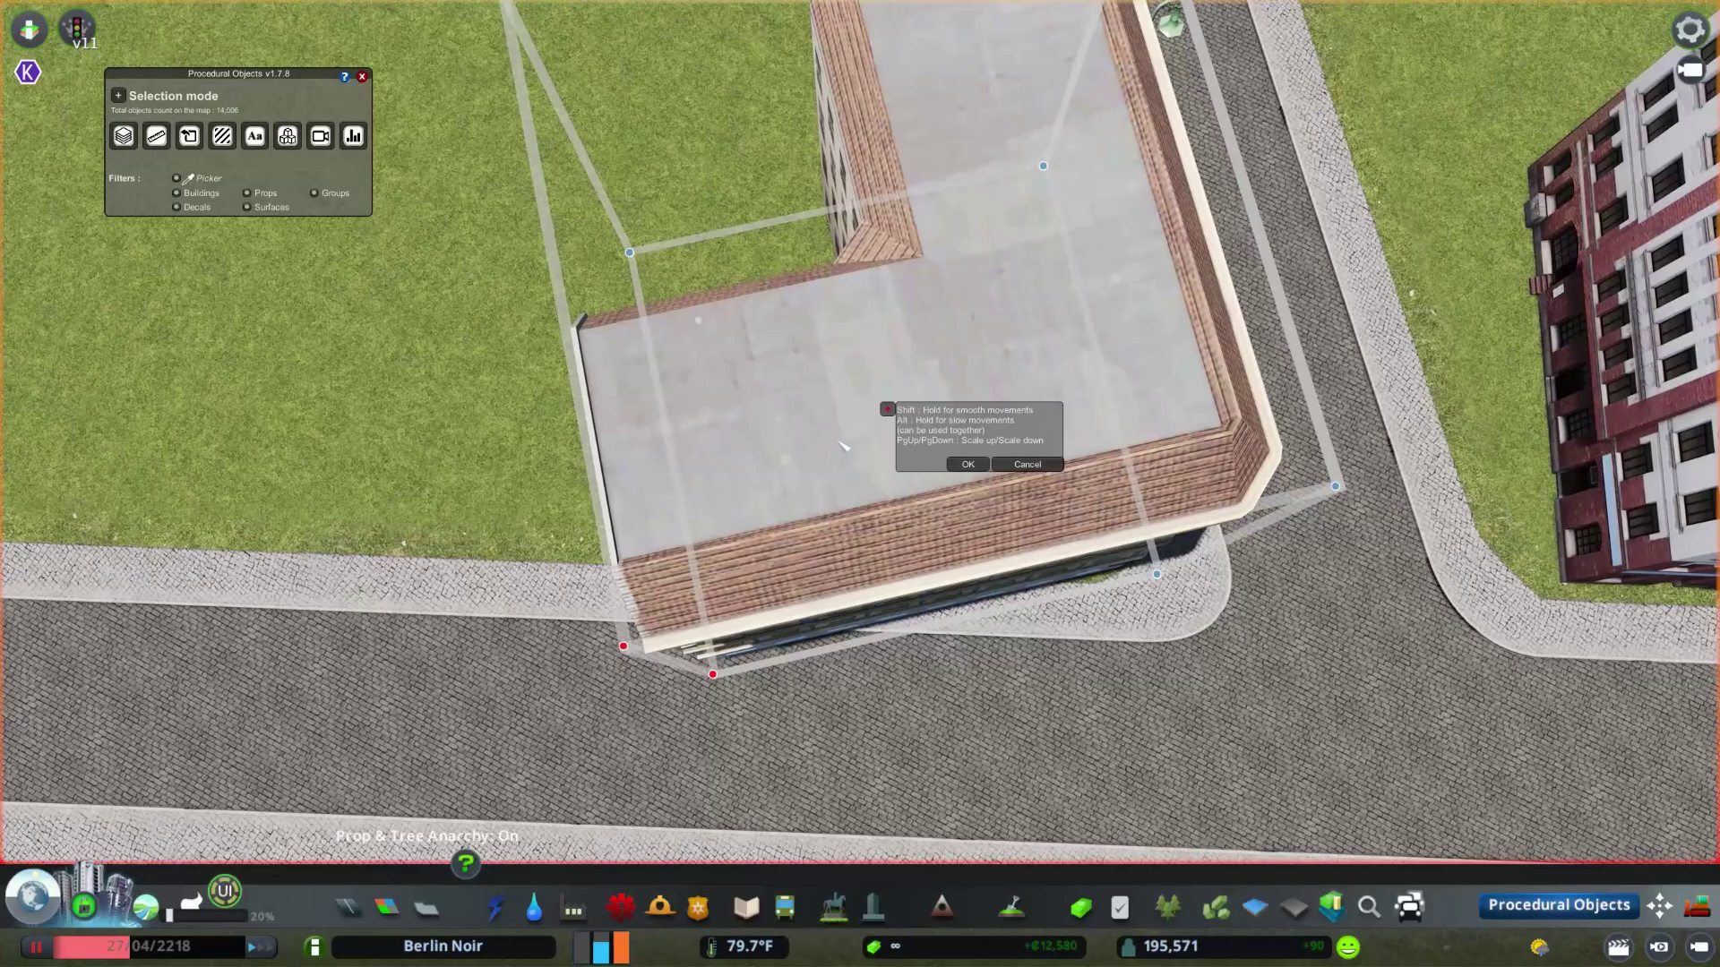
left_click_drag(841, 512, 844, 391)
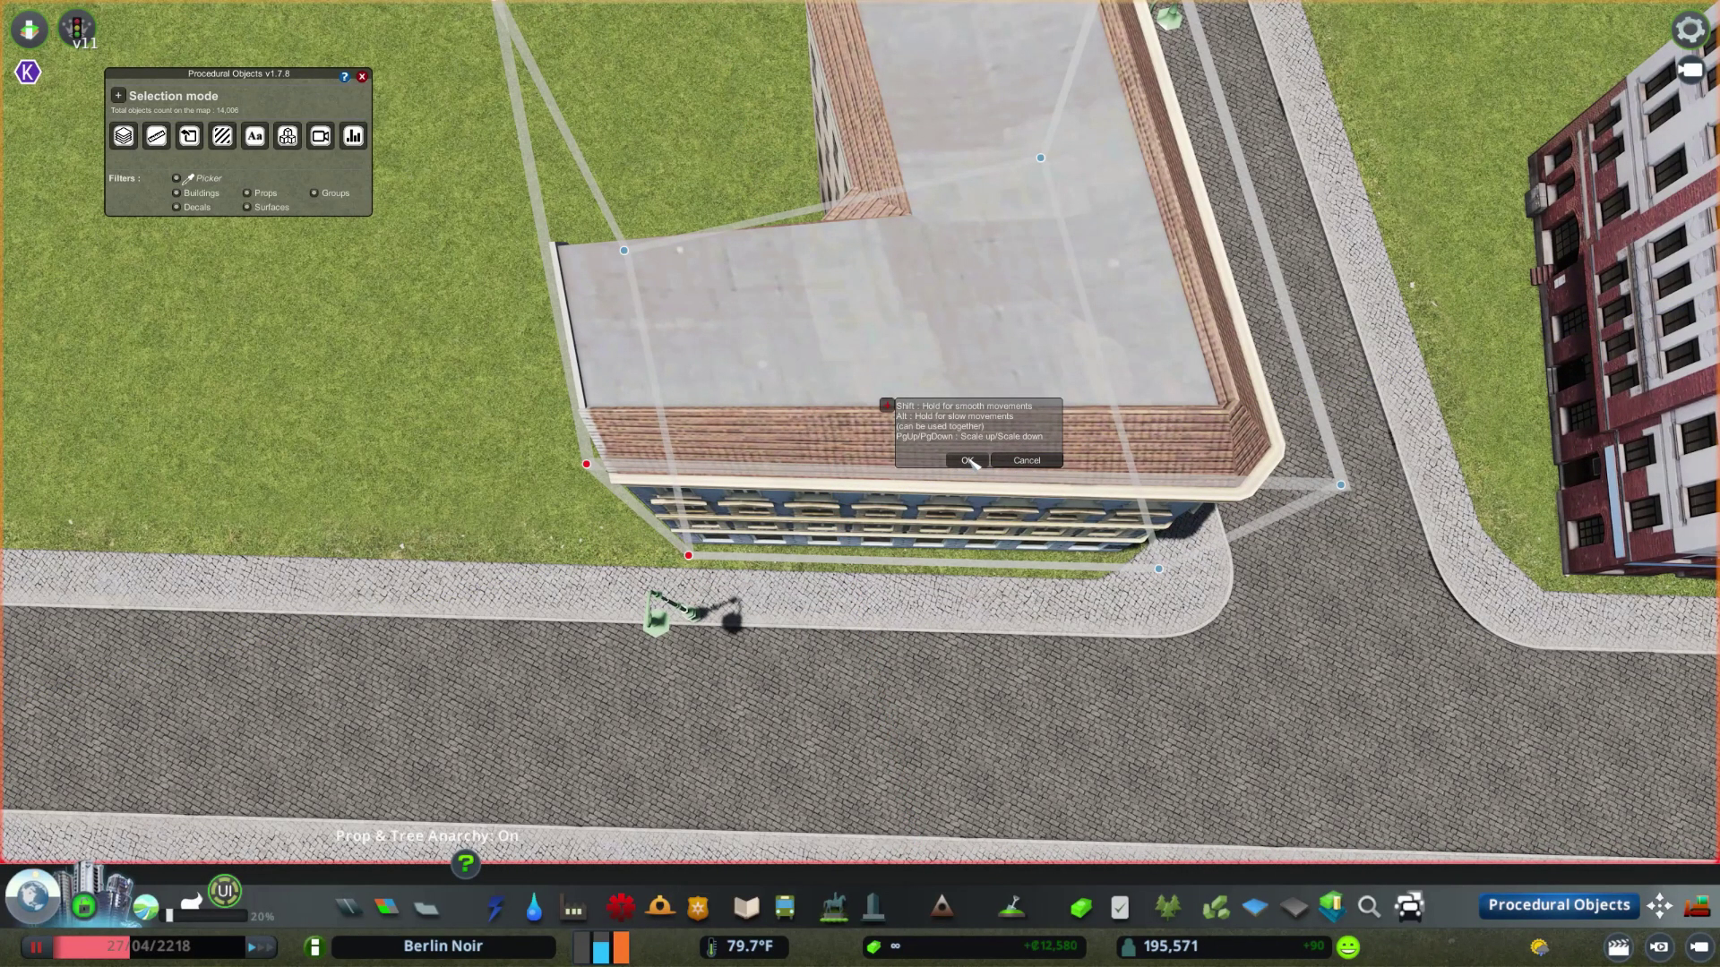
left_click(968, 460)
- Place two more Grwb/RICO buildings beside the blue corner building, one along each street
scroll(972, 462, "down", 8)
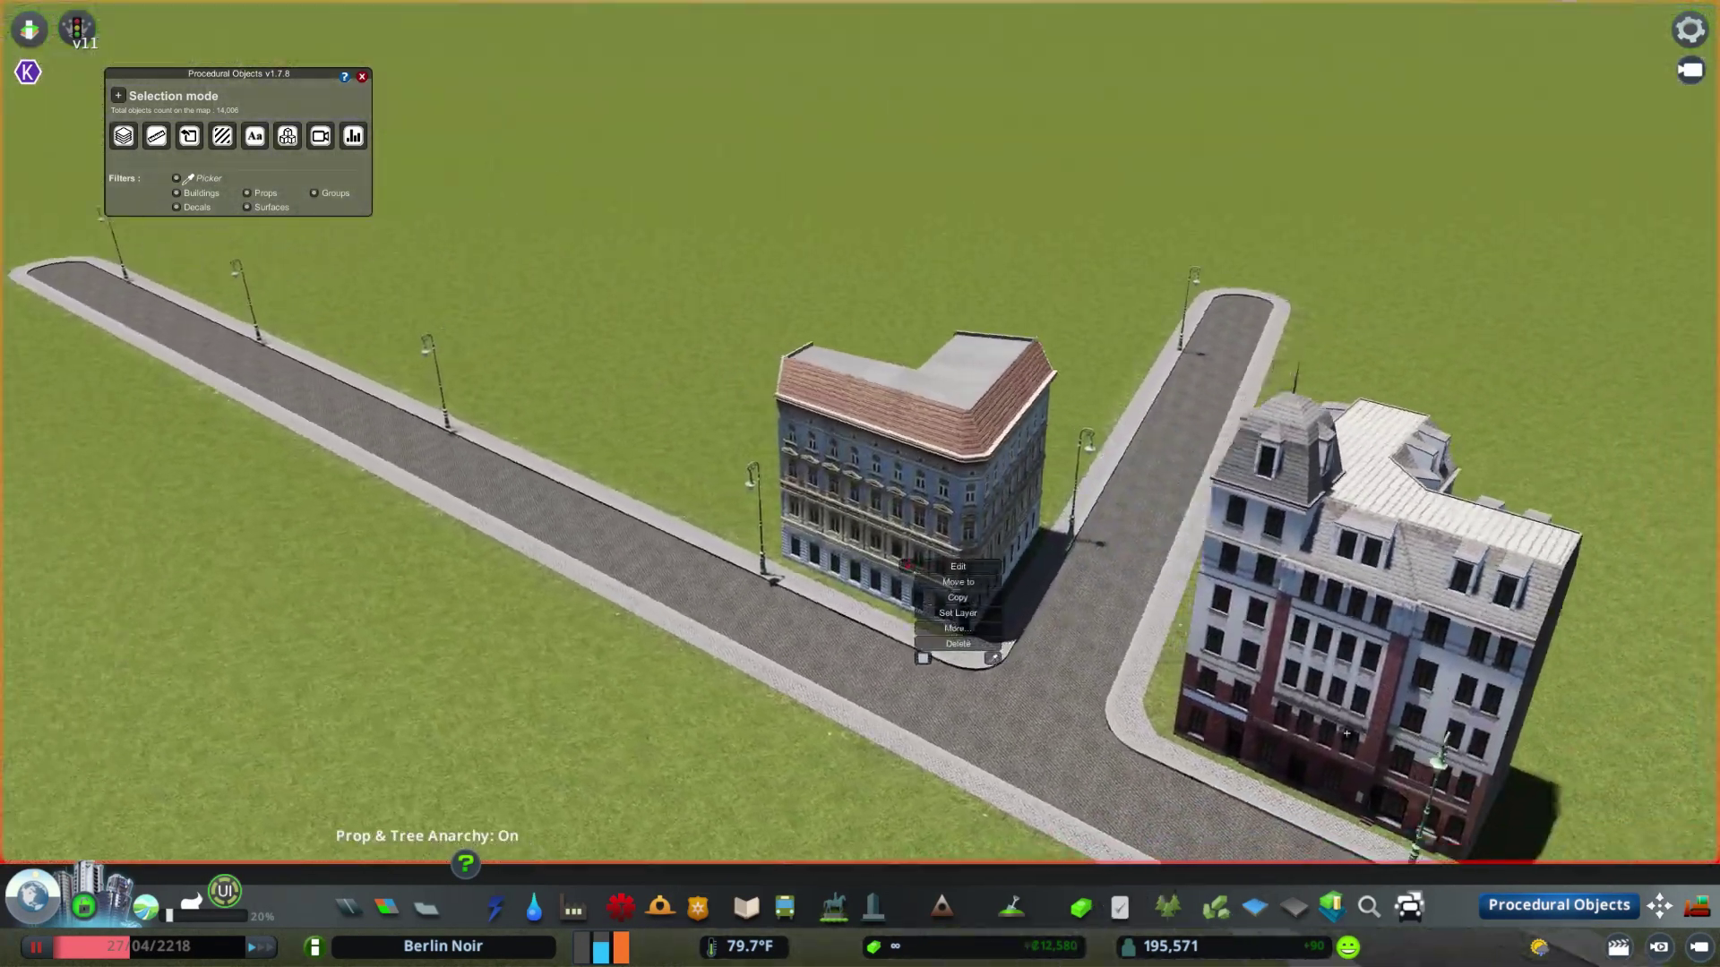
left_click_drag(1346, 733, 1517, 625)
key("ctrl+f")
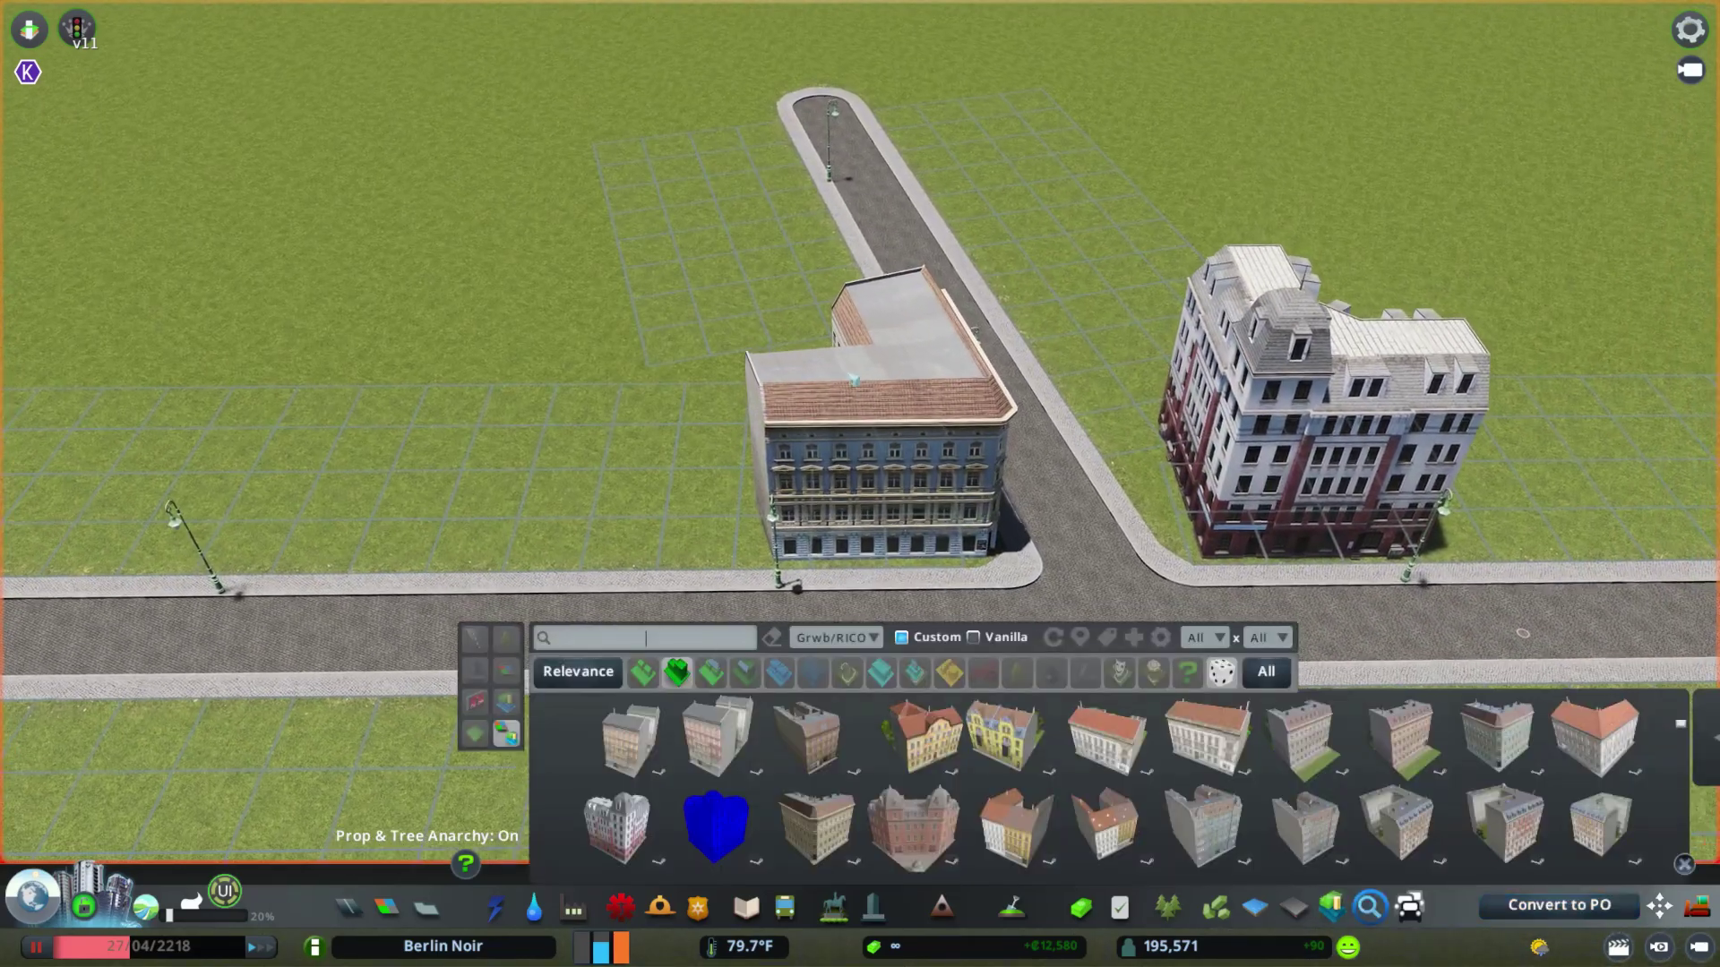
left_click(1016, 828)
left_click(560, 466)
left_click_drag(559, 466, 1684, 394)
left_click(1302, 739)
left_click(1097, 389)
key("Escape")
- Shift the neighboring buildings with Move It so they sit flush against the blue corner building along both streets
scroll(1065, 399, "up", 4)
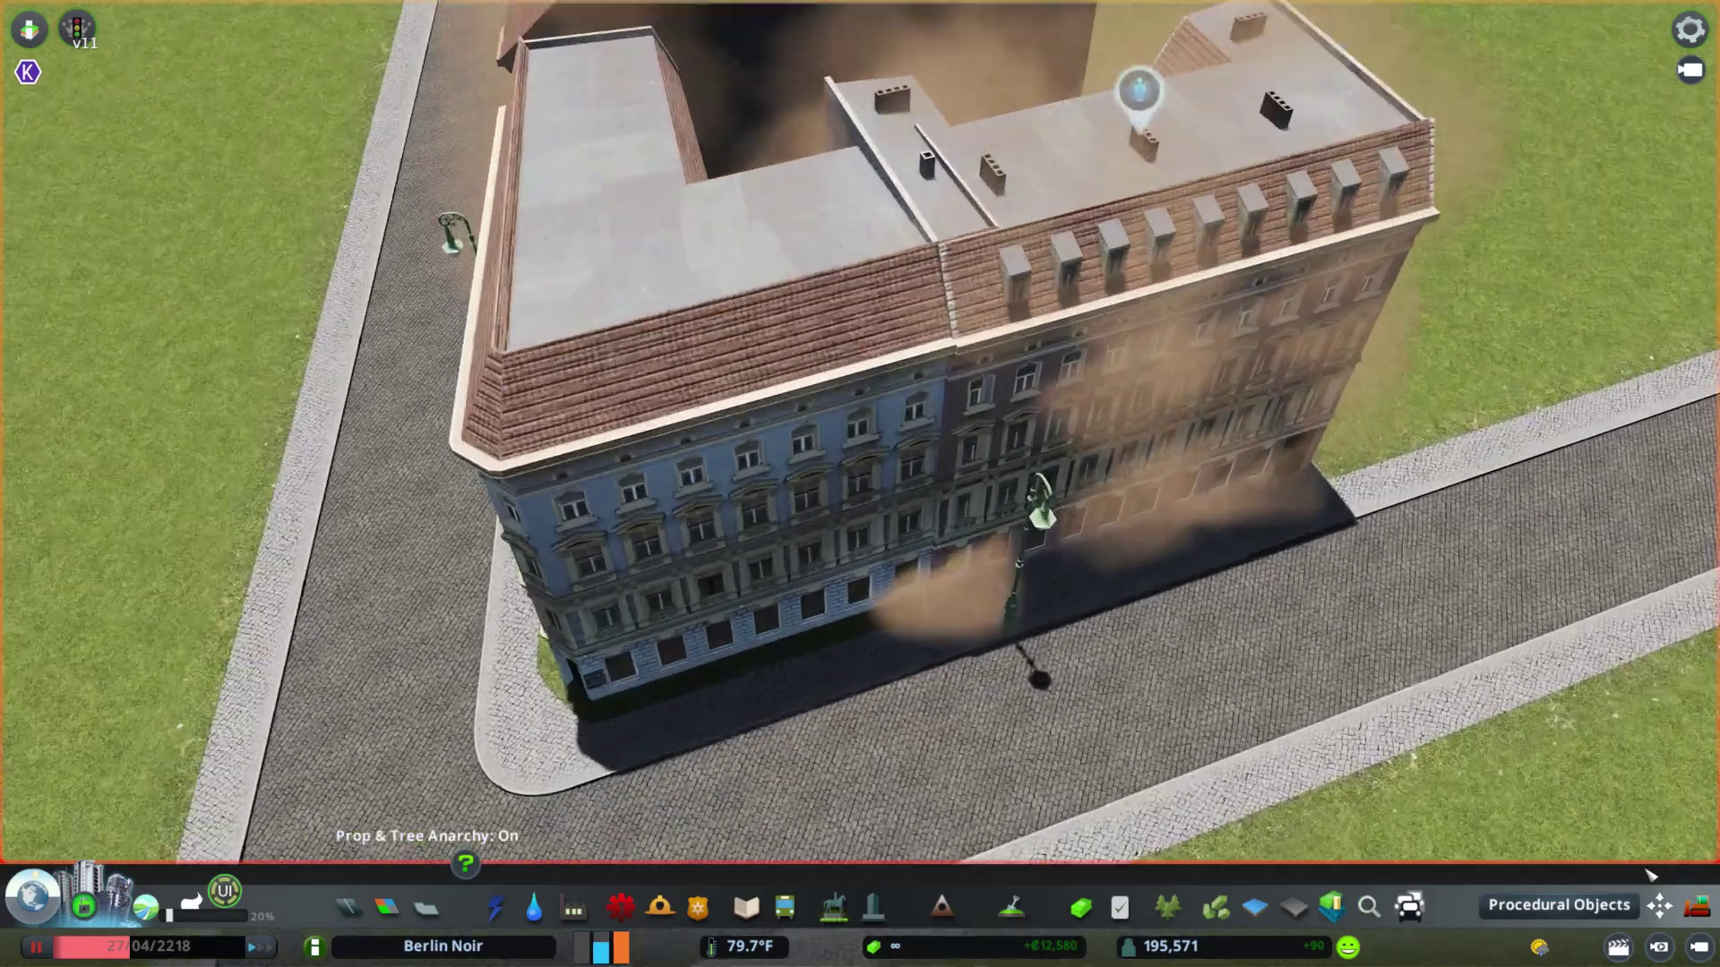
key("m")
mouse_move(1156, 381)
left_mouse_down()
mouse_move(1172, 369)
mouse_move(1159, 377)
left_mouse_up()
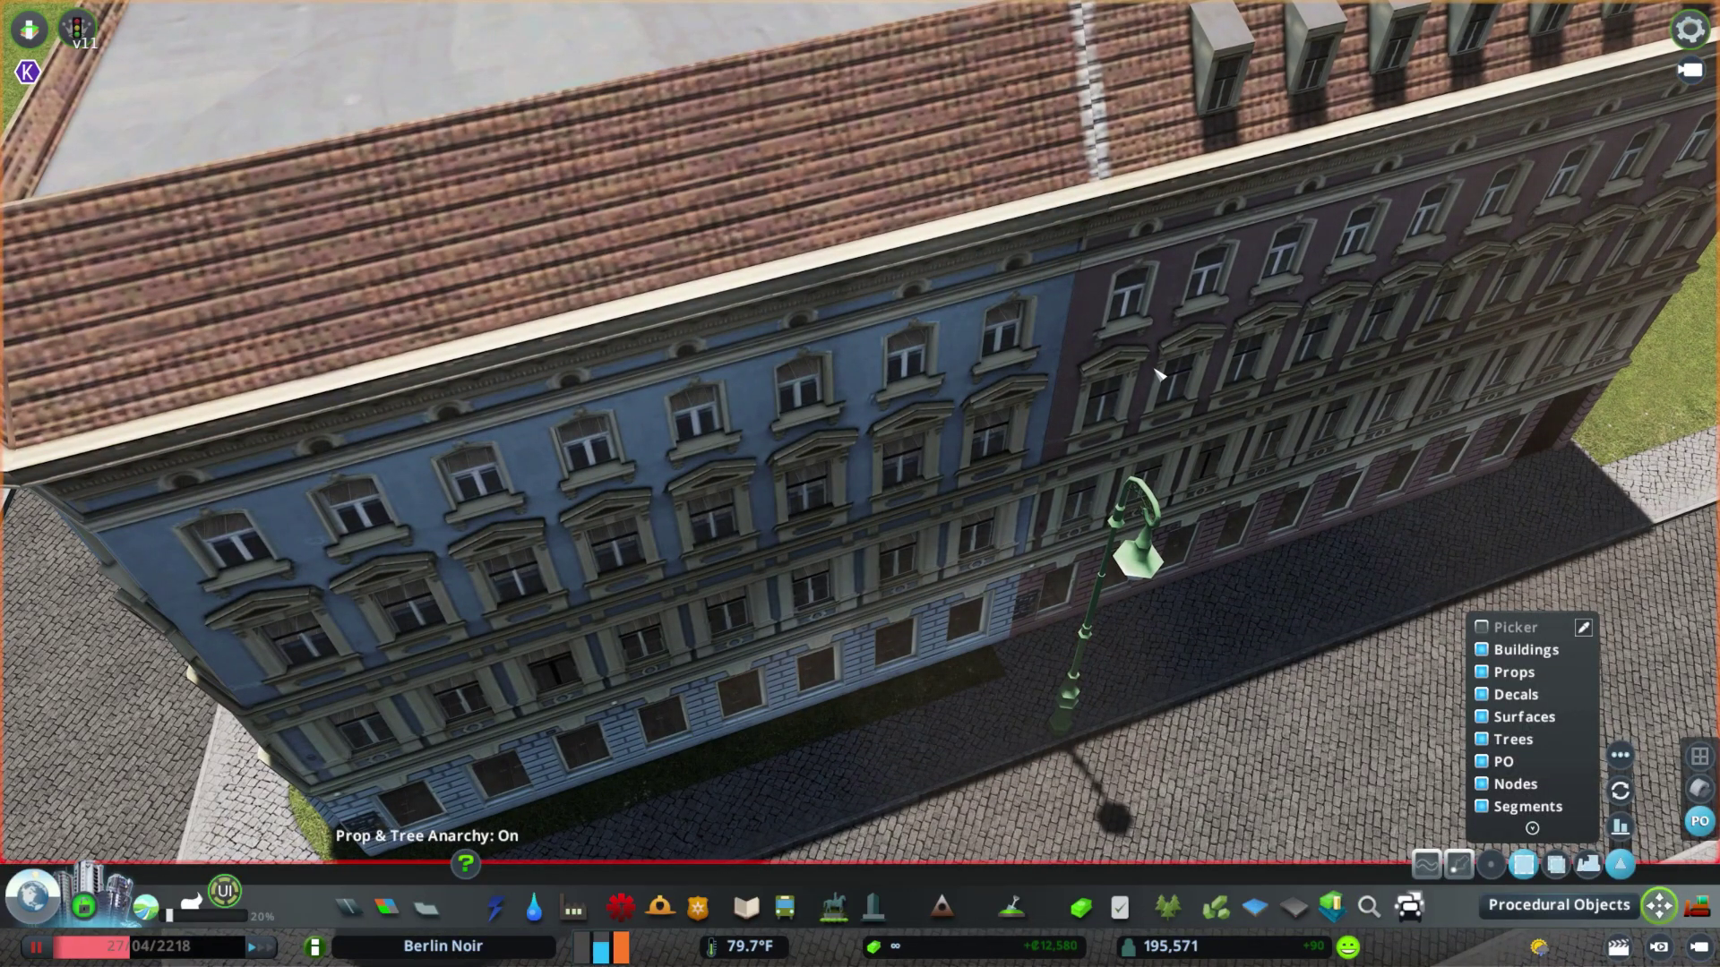
scroll(1160, 378, "down", 5)
scroll(865, 535, "up", 5)
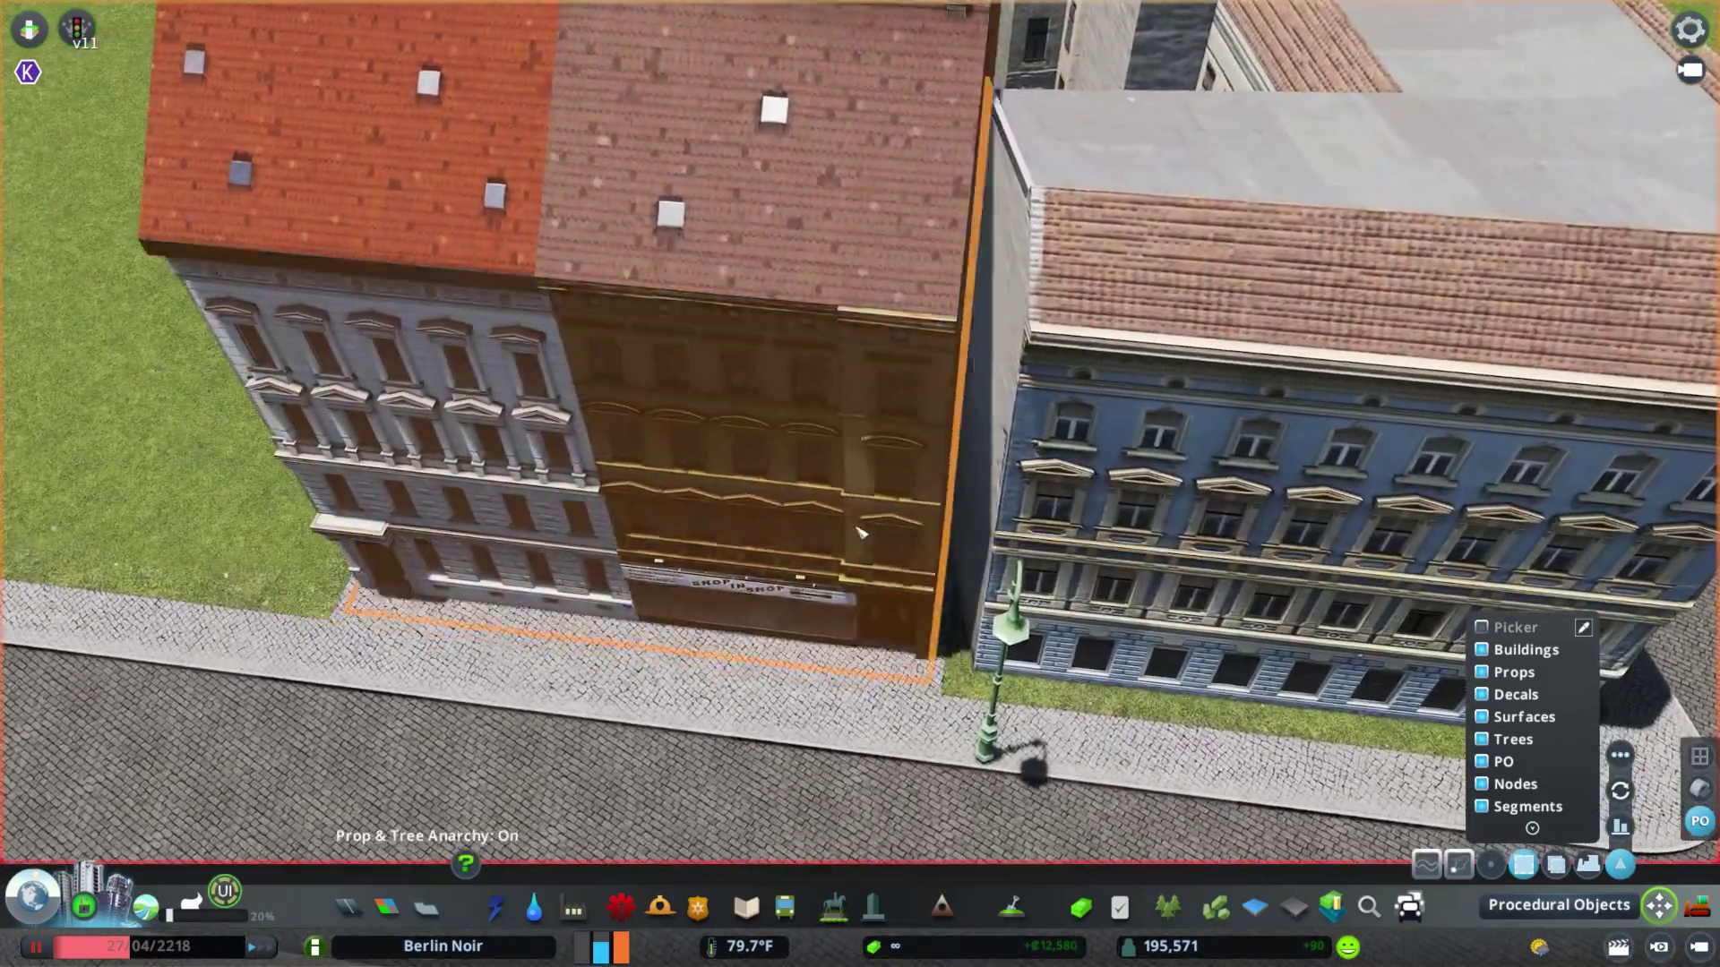
left_click_drag(867, 534, 965, 557)
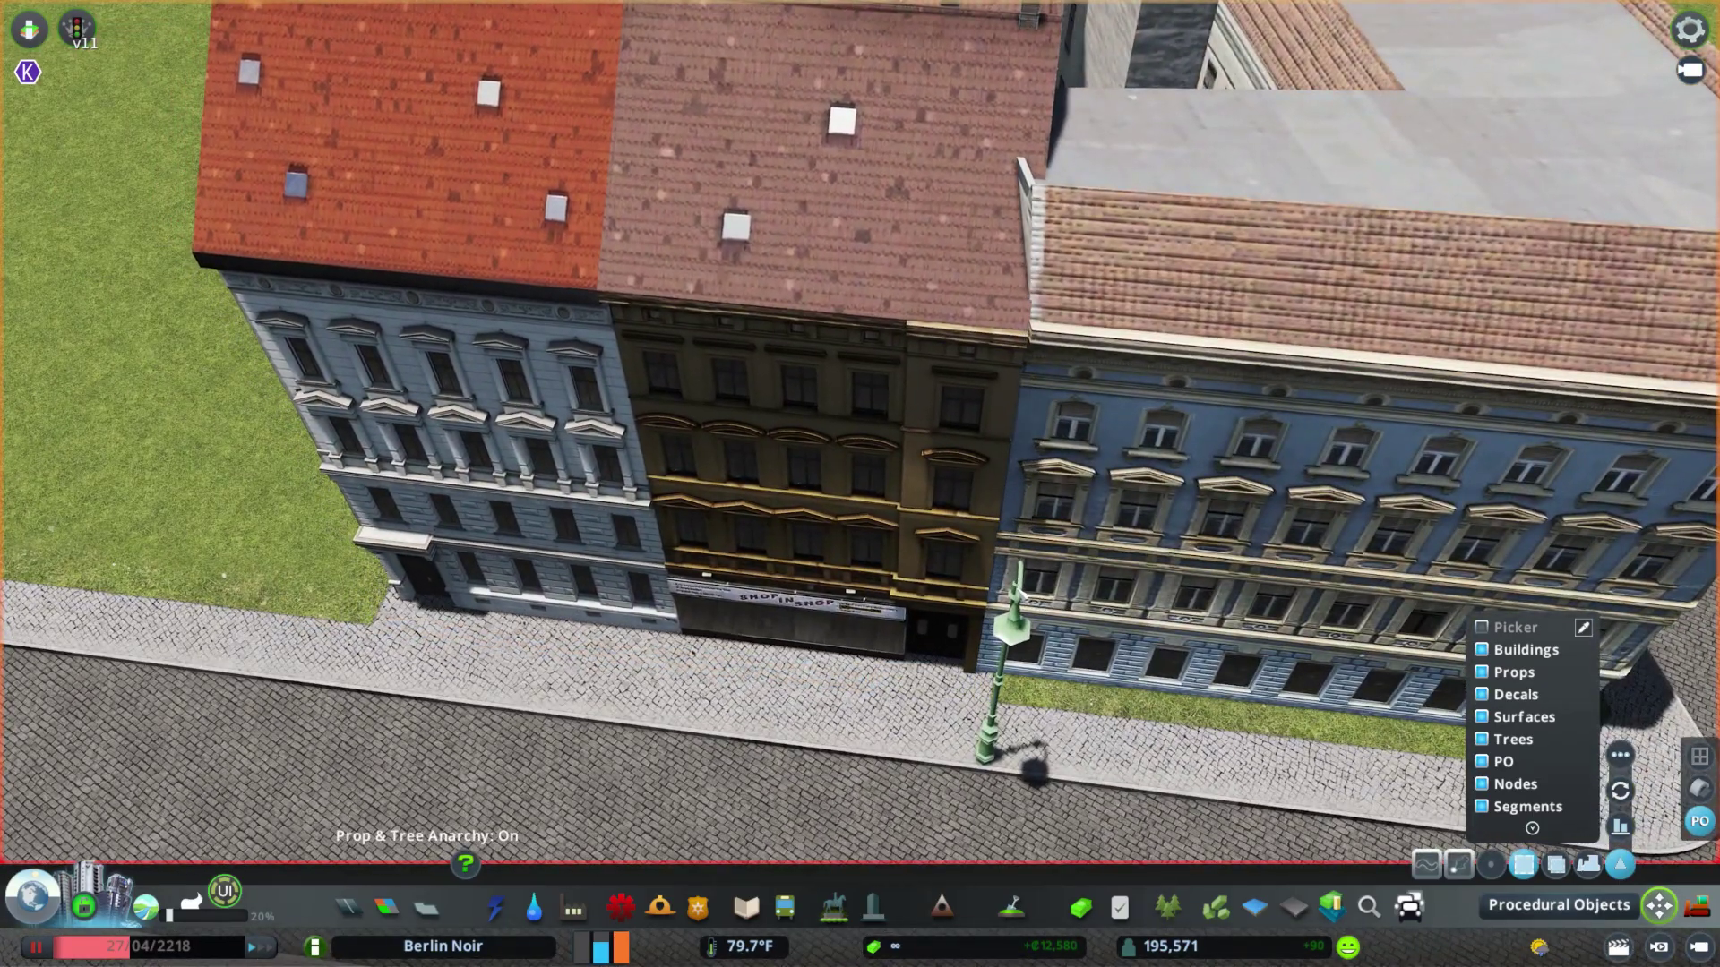
scroll(1590, 900, "down", 3)
key("d")
left_click(1659, 906)
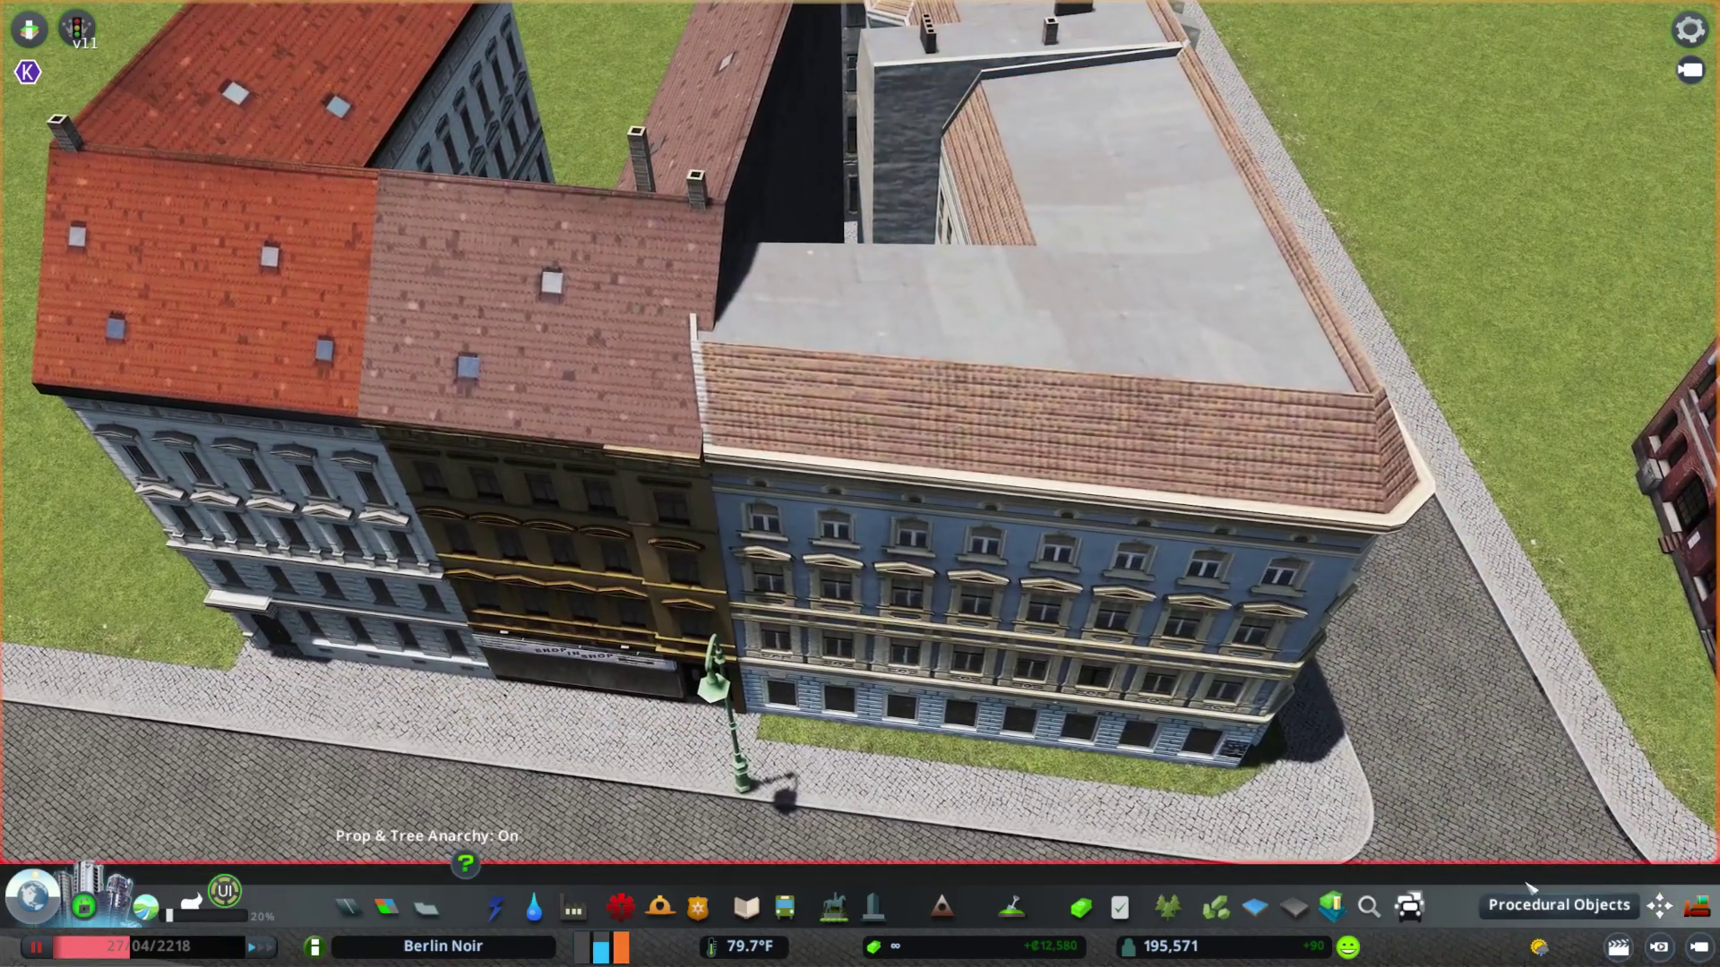
- Deform the blue corner building in Procedural Objects by shifting the cage points at its inner end beside the brown building
left_click(1587, 898)
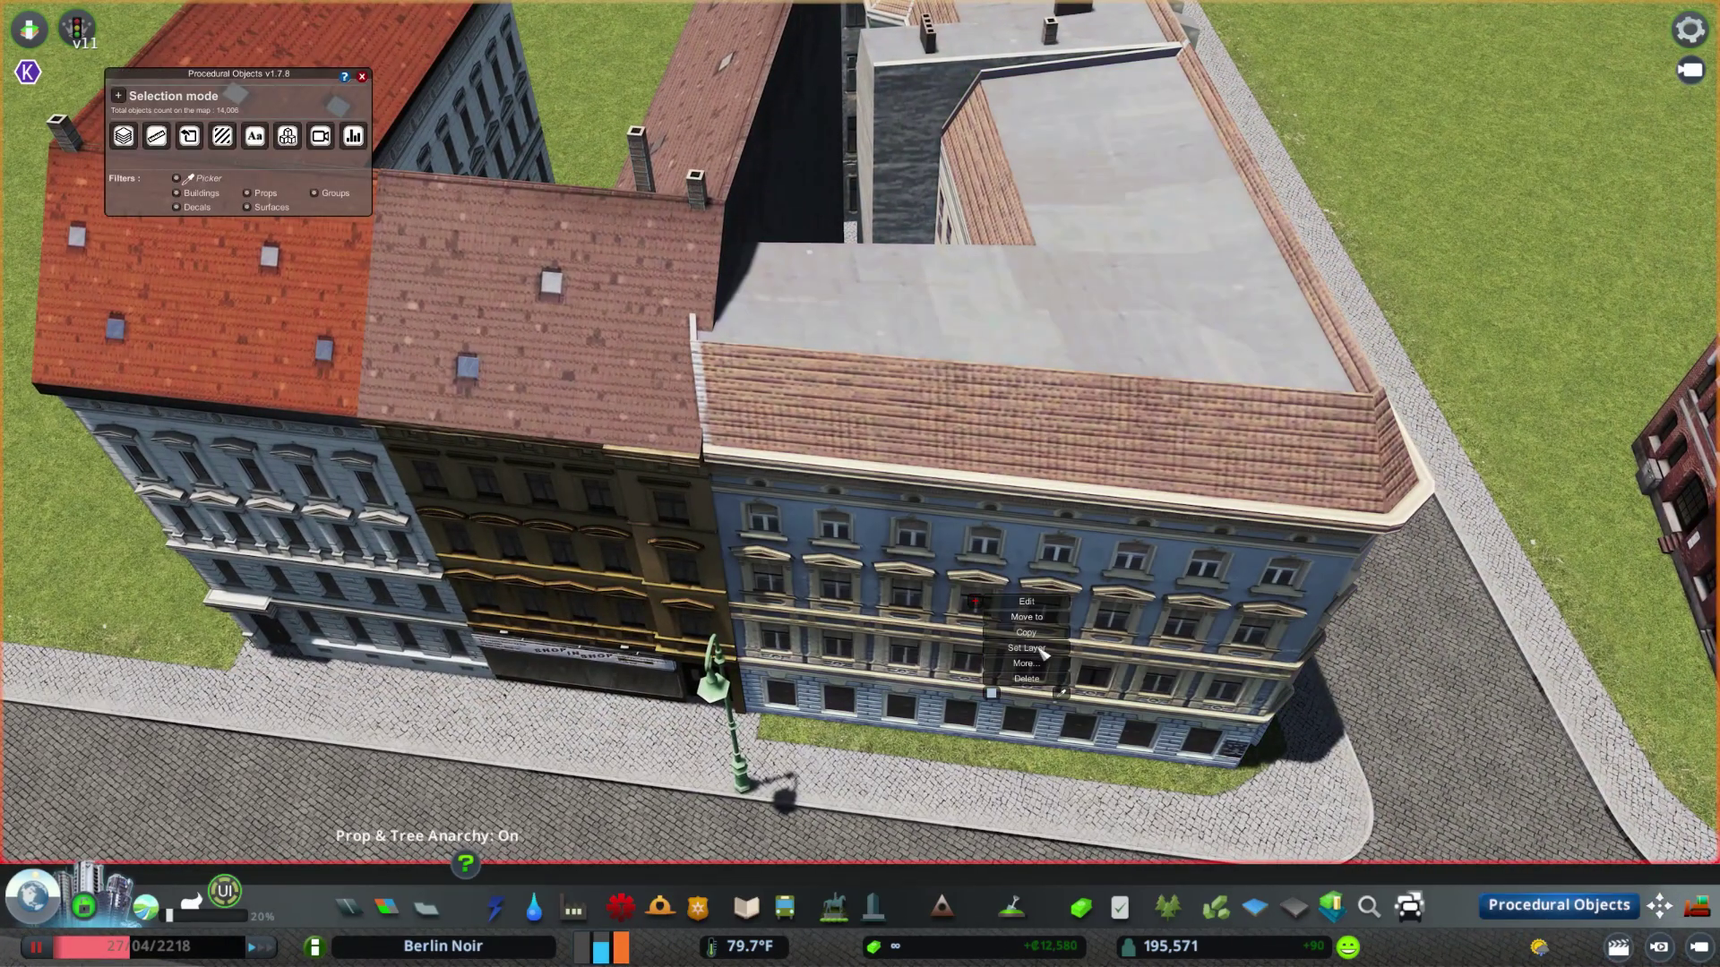
left_click(1206, 677)
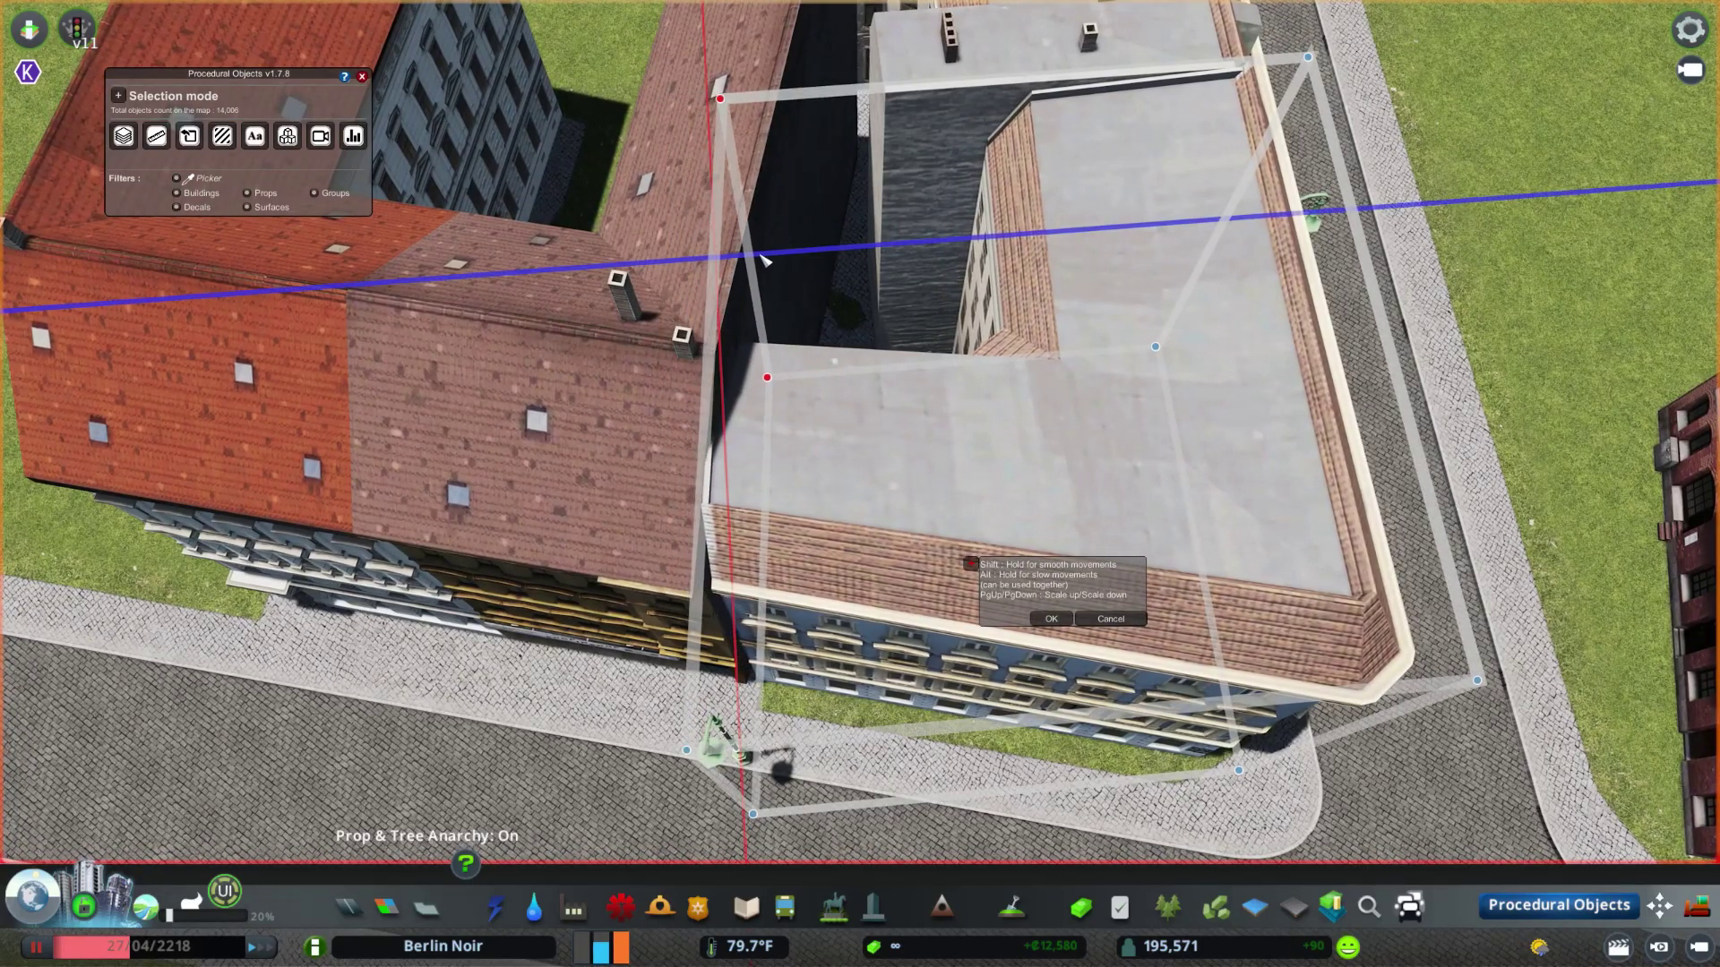
left_click(1059, 619)
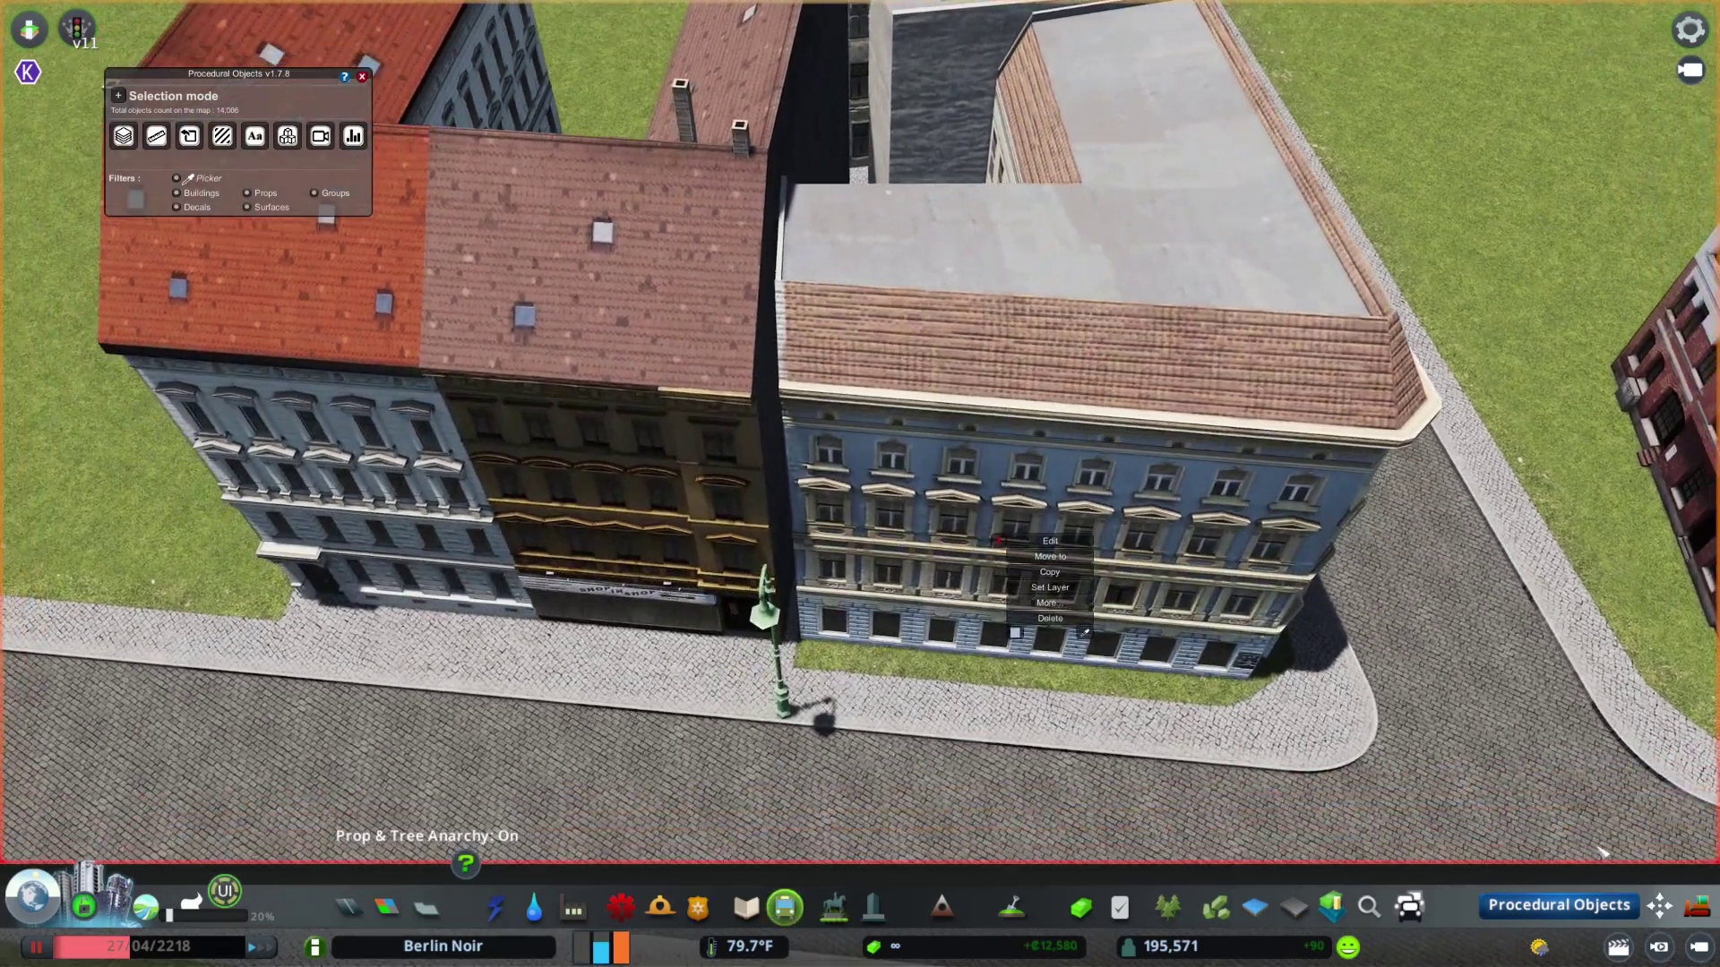
- Move the brown neighboring building flush against the blue corner building with Move It
left_click(1659, 906)
scroll(604, 717, "up", 2)
scroll(602, 717, "up", 3)
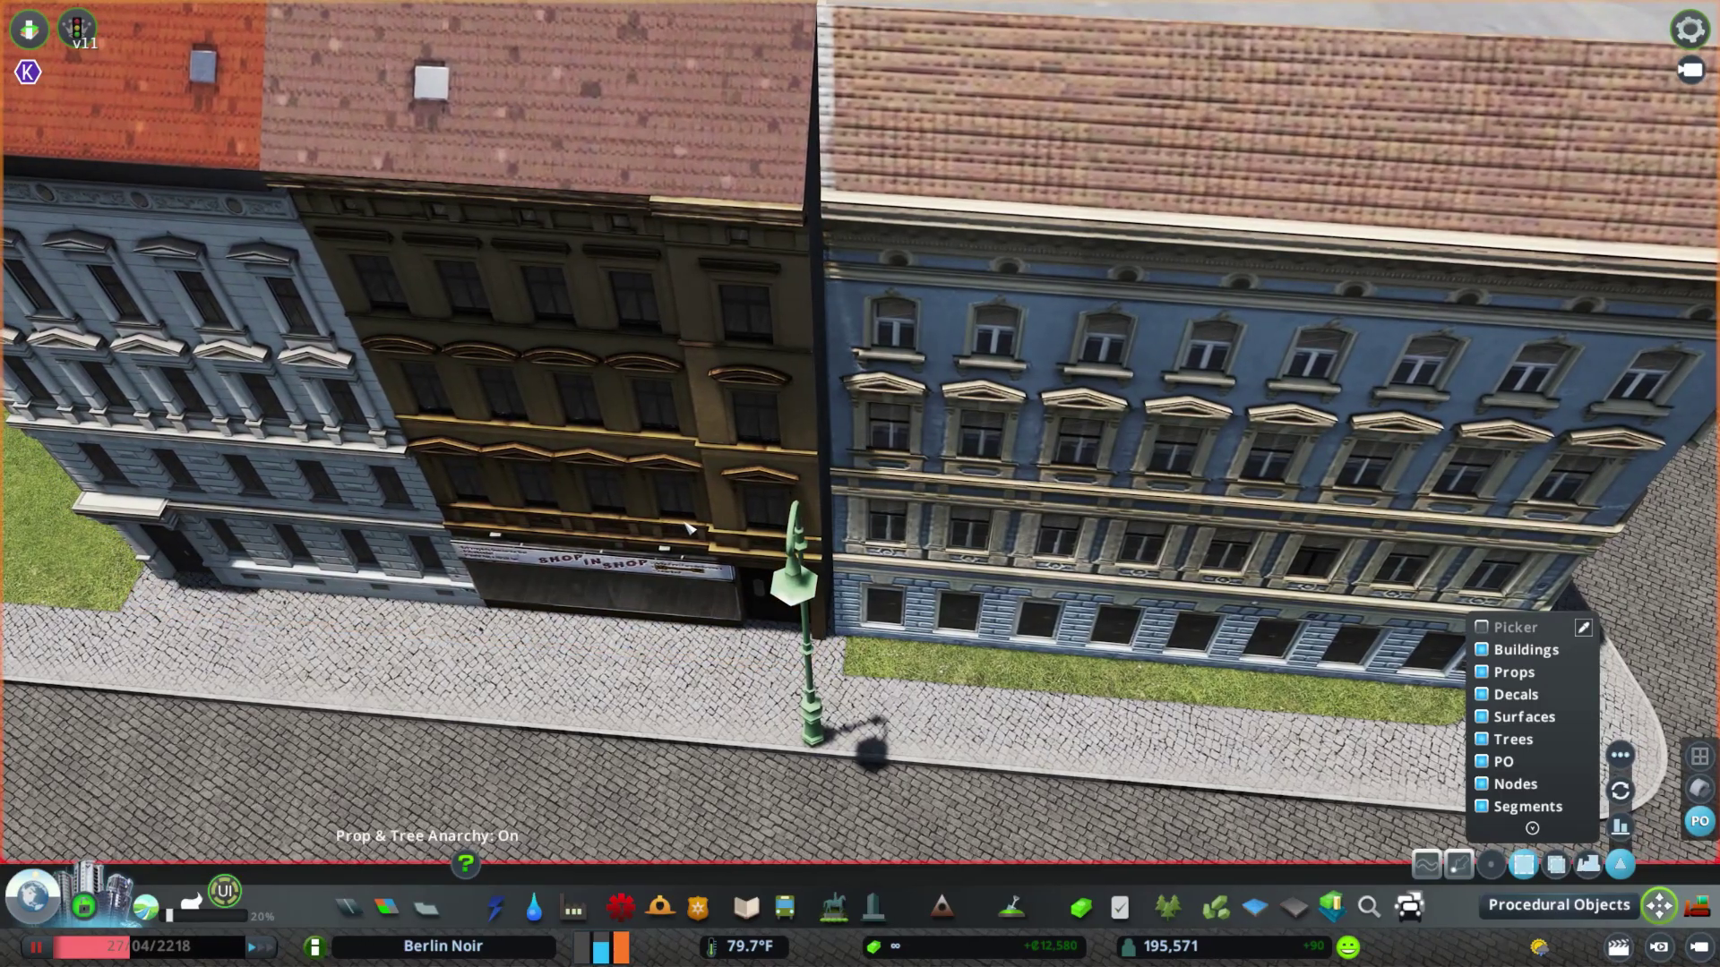
scroll(721, 559, "down", 5)
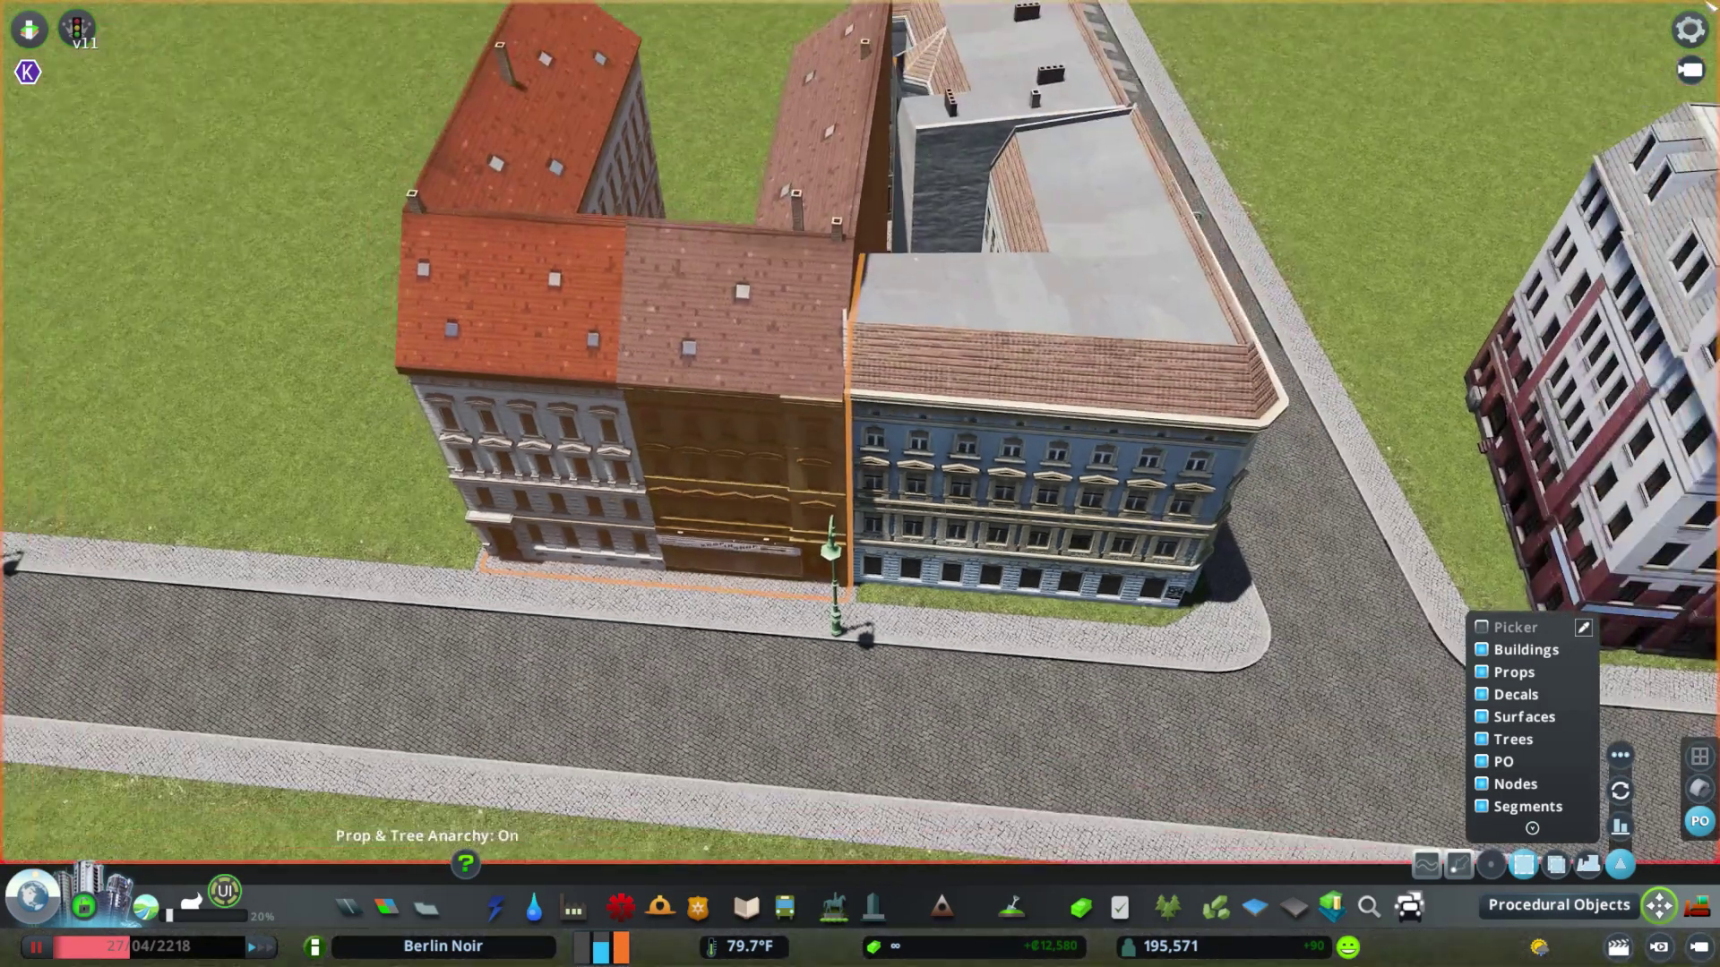
- Readjust the blue corner building's inner-end cage points to straighten its street facade, then close the gap to the brown building with Move It
key("ctrl+p")
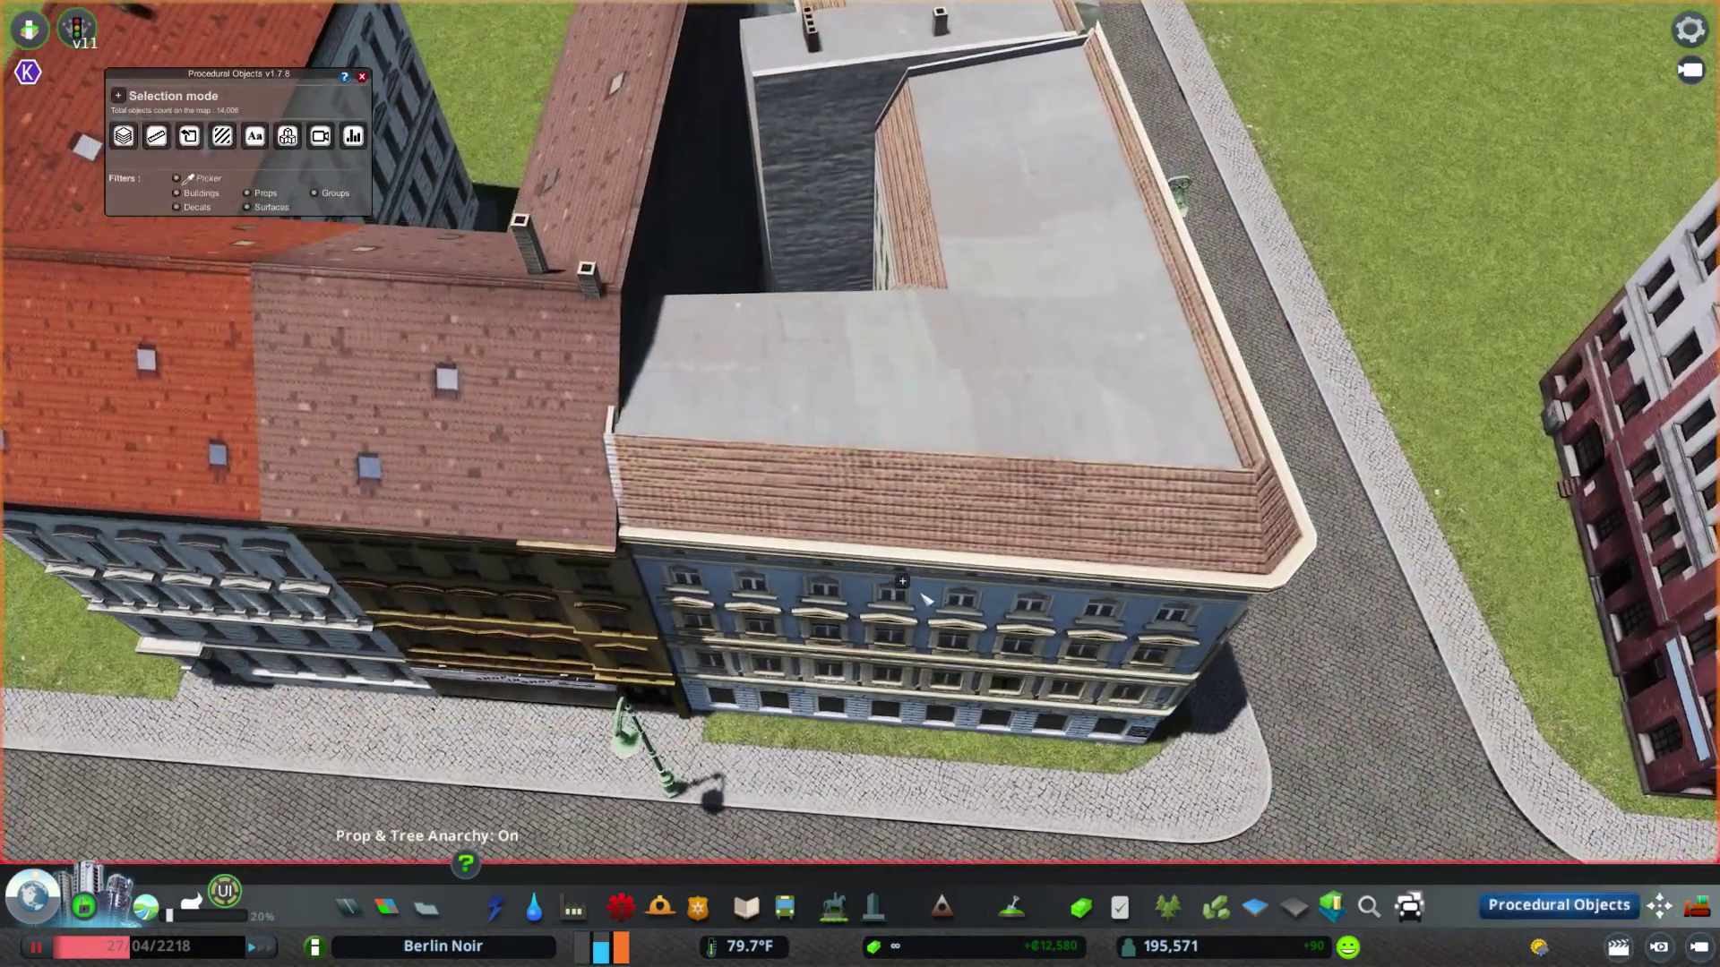
right_click(931, 587)
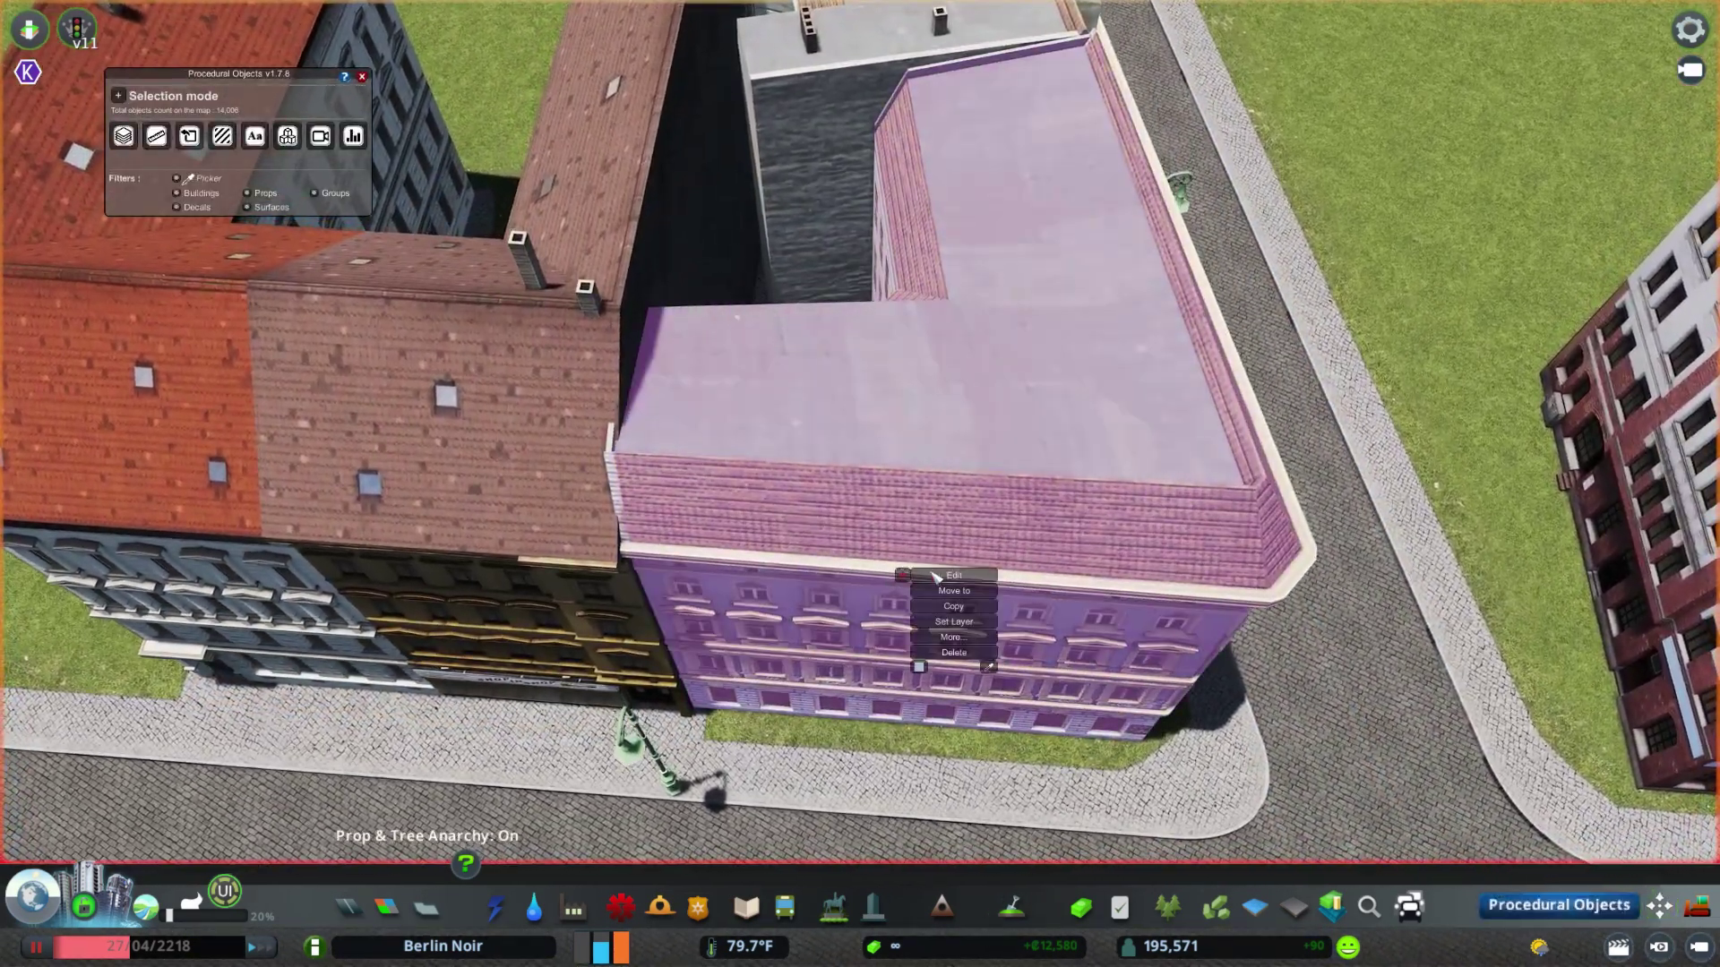
left_click(1139, 651)
scroll(829, 334, "up", 3)
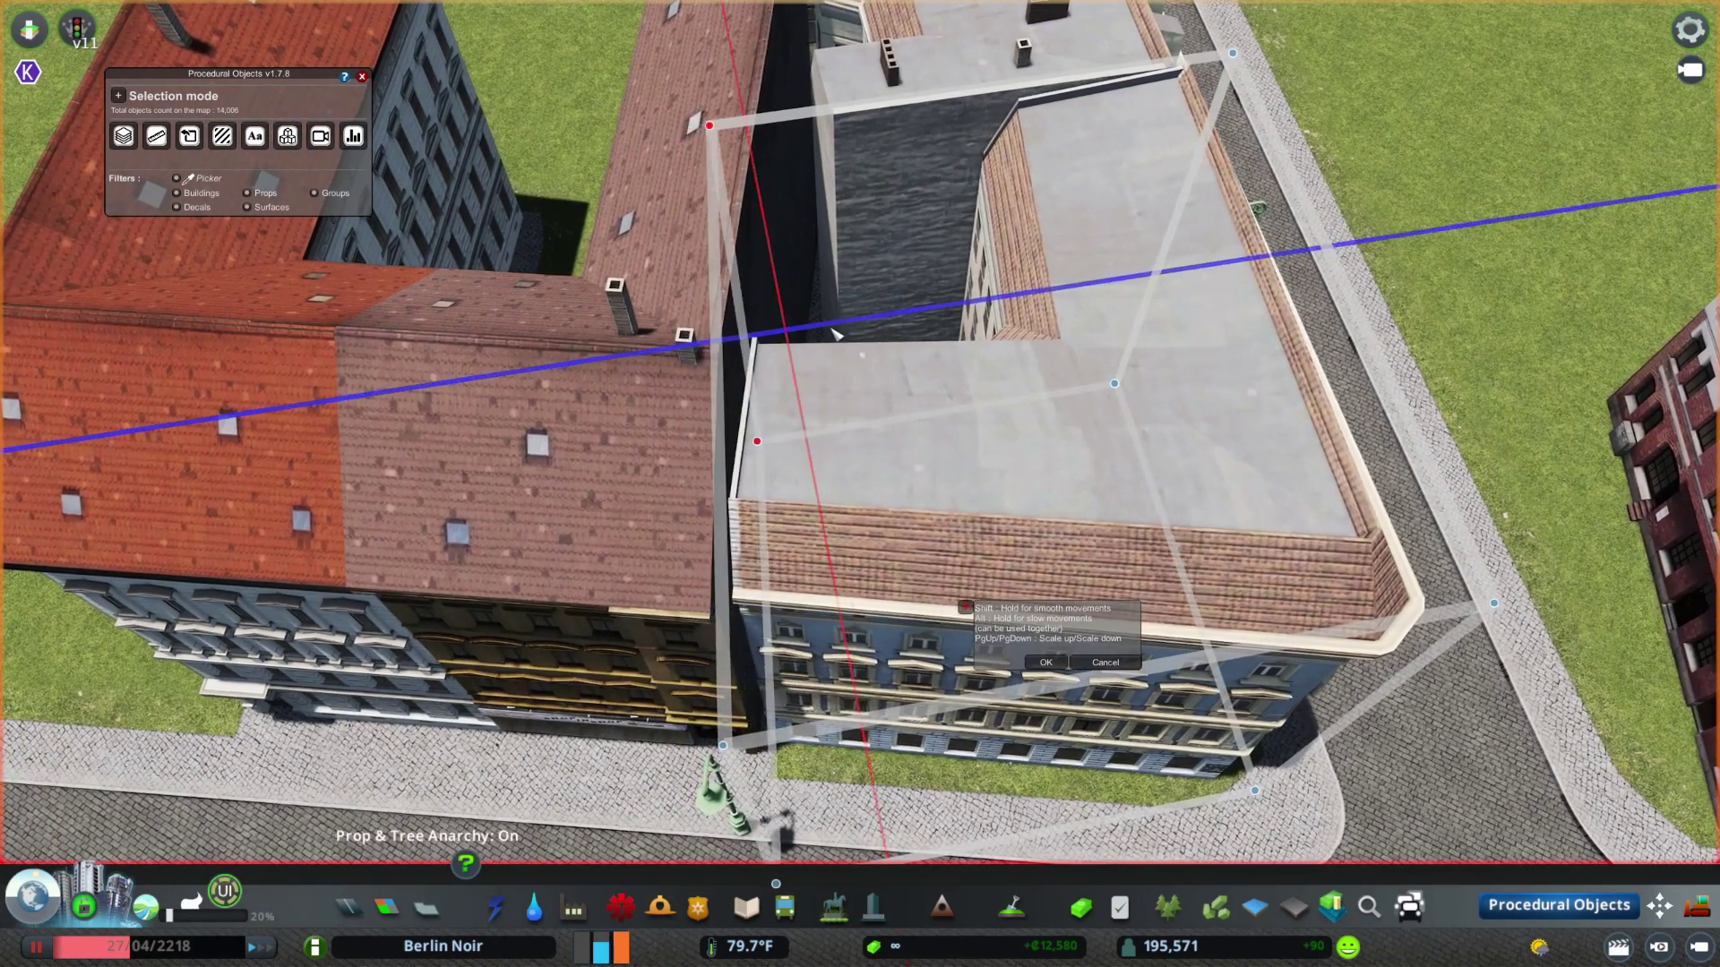
left_click_drag(835, 333, 831, 334)
key("s")
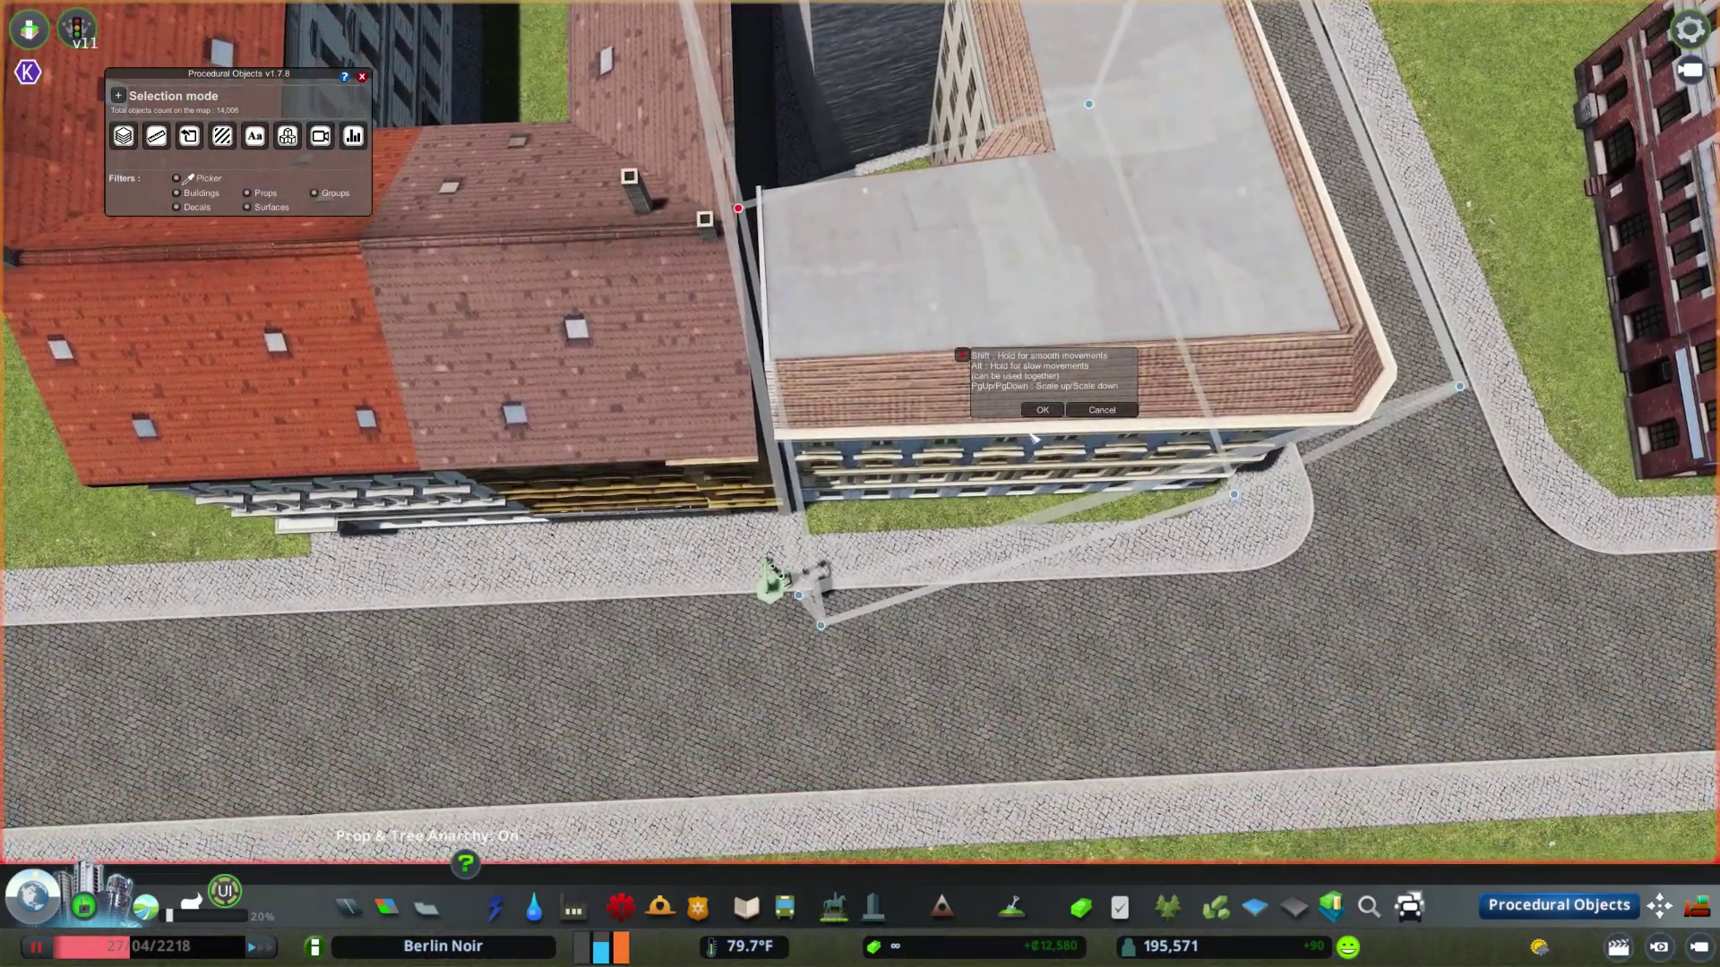
left_click(1044, 408)
left_click(1659, 906)
scroll(667, 469, "up", 5)
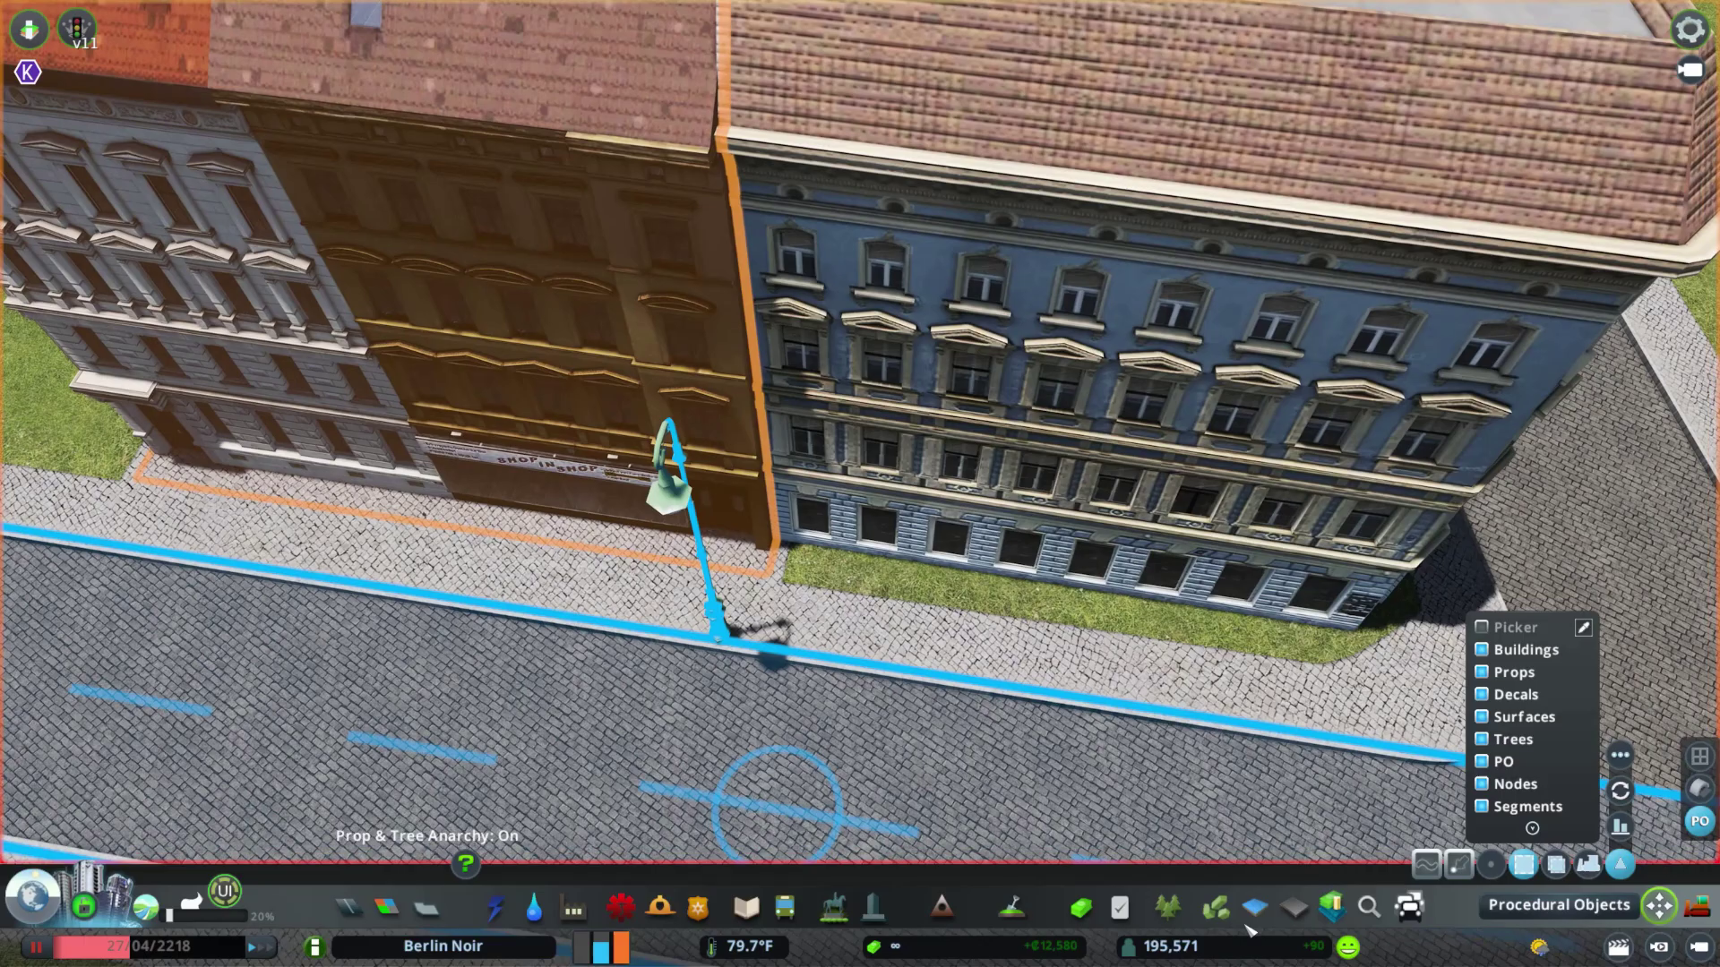
- Paint over the grass strip in front of the blue corner building with the surface brush so the sidewalk reaches its facade
left_click(1293, 907)
scroll(860, 466, "down", 5)
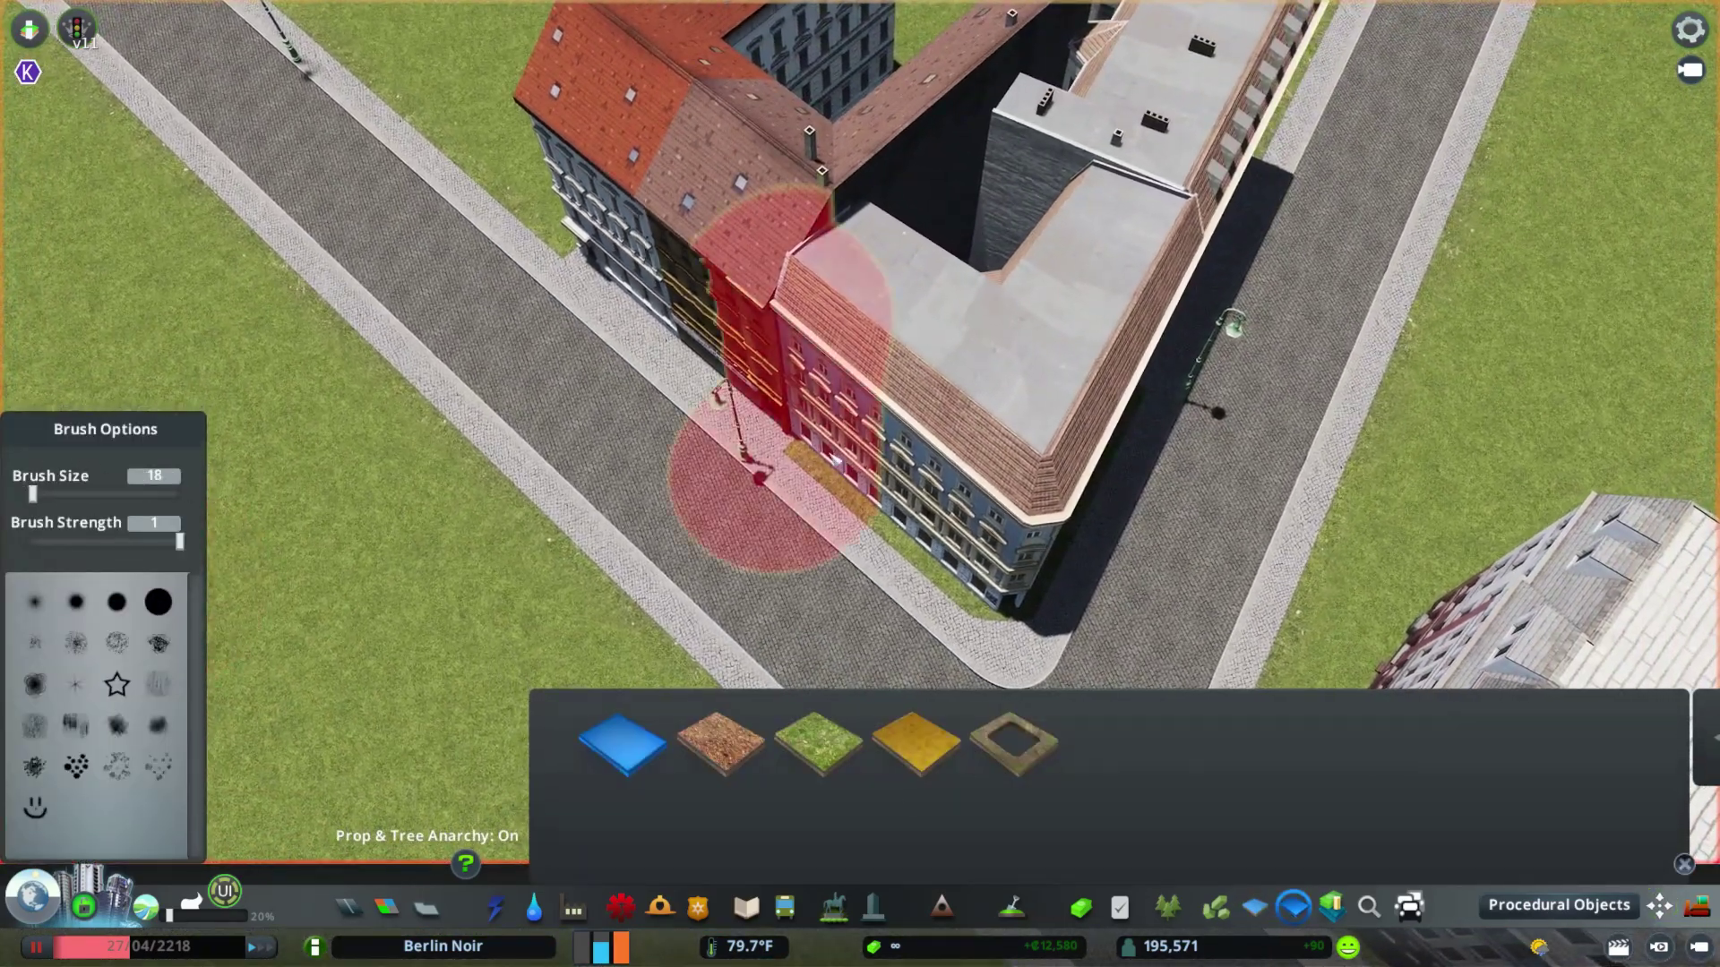
left_click(1291, 912)
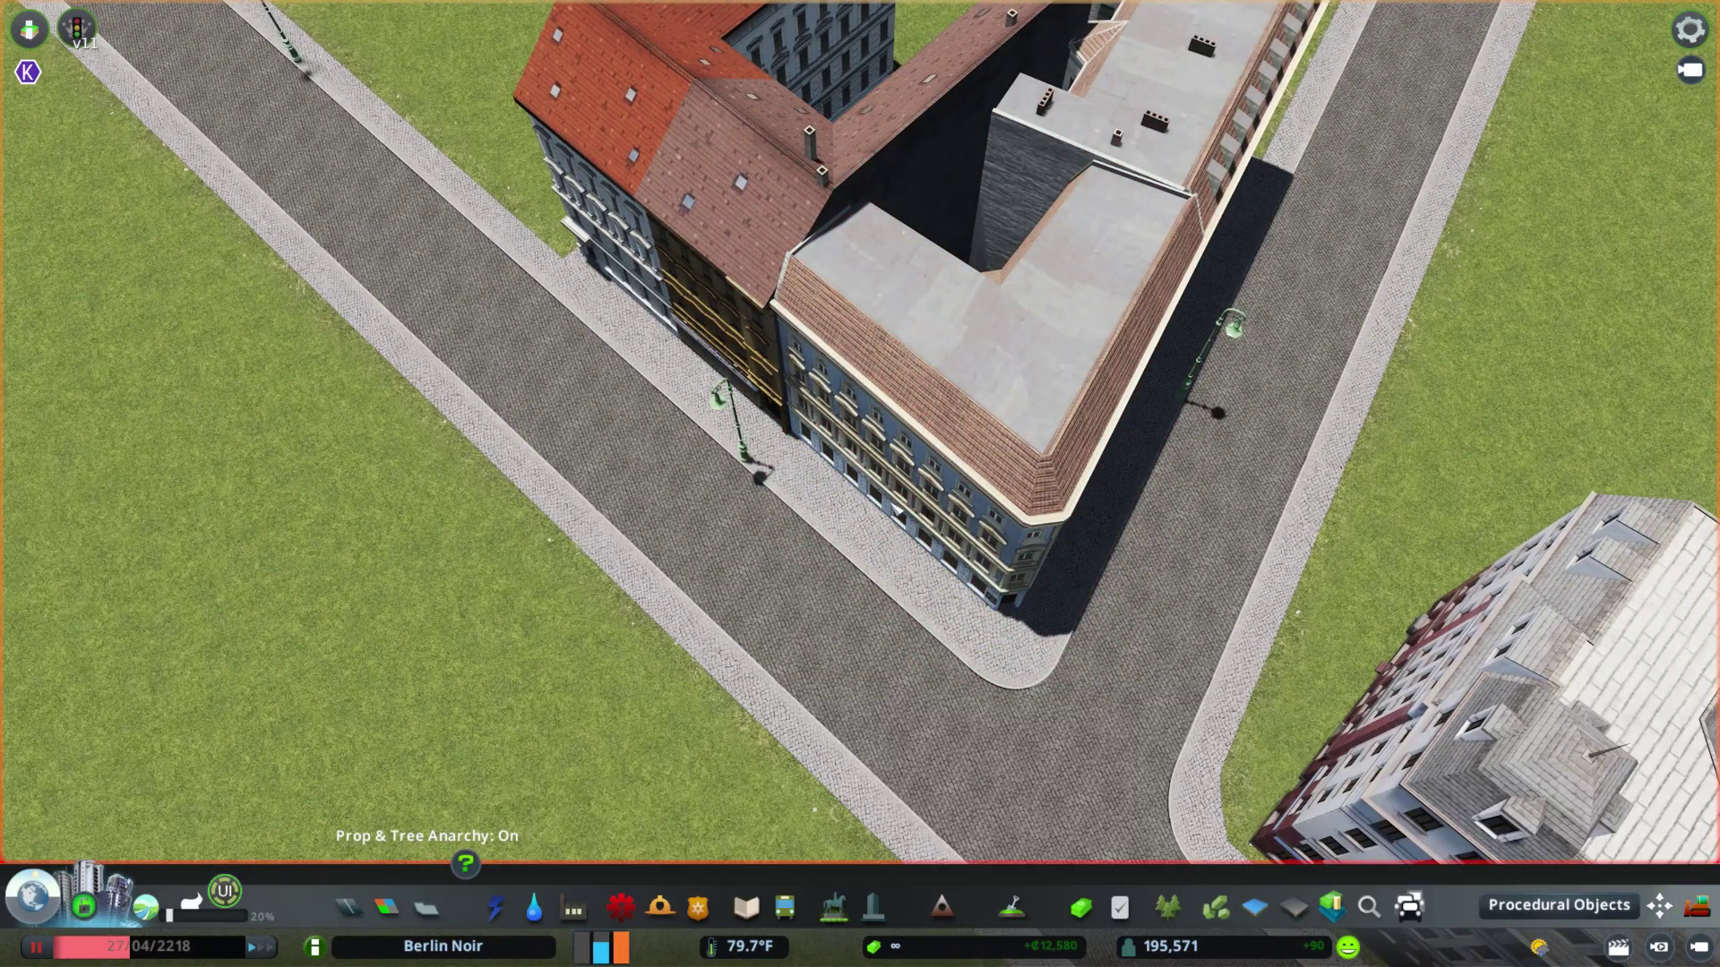
- Deform the white-and-red corner building in Procedural Objects by shifting the outer-end cage points of one wing until its facade follows the street
scroll(1232, 448, "down", 5)
scroll(1328, 224, "up", 5)
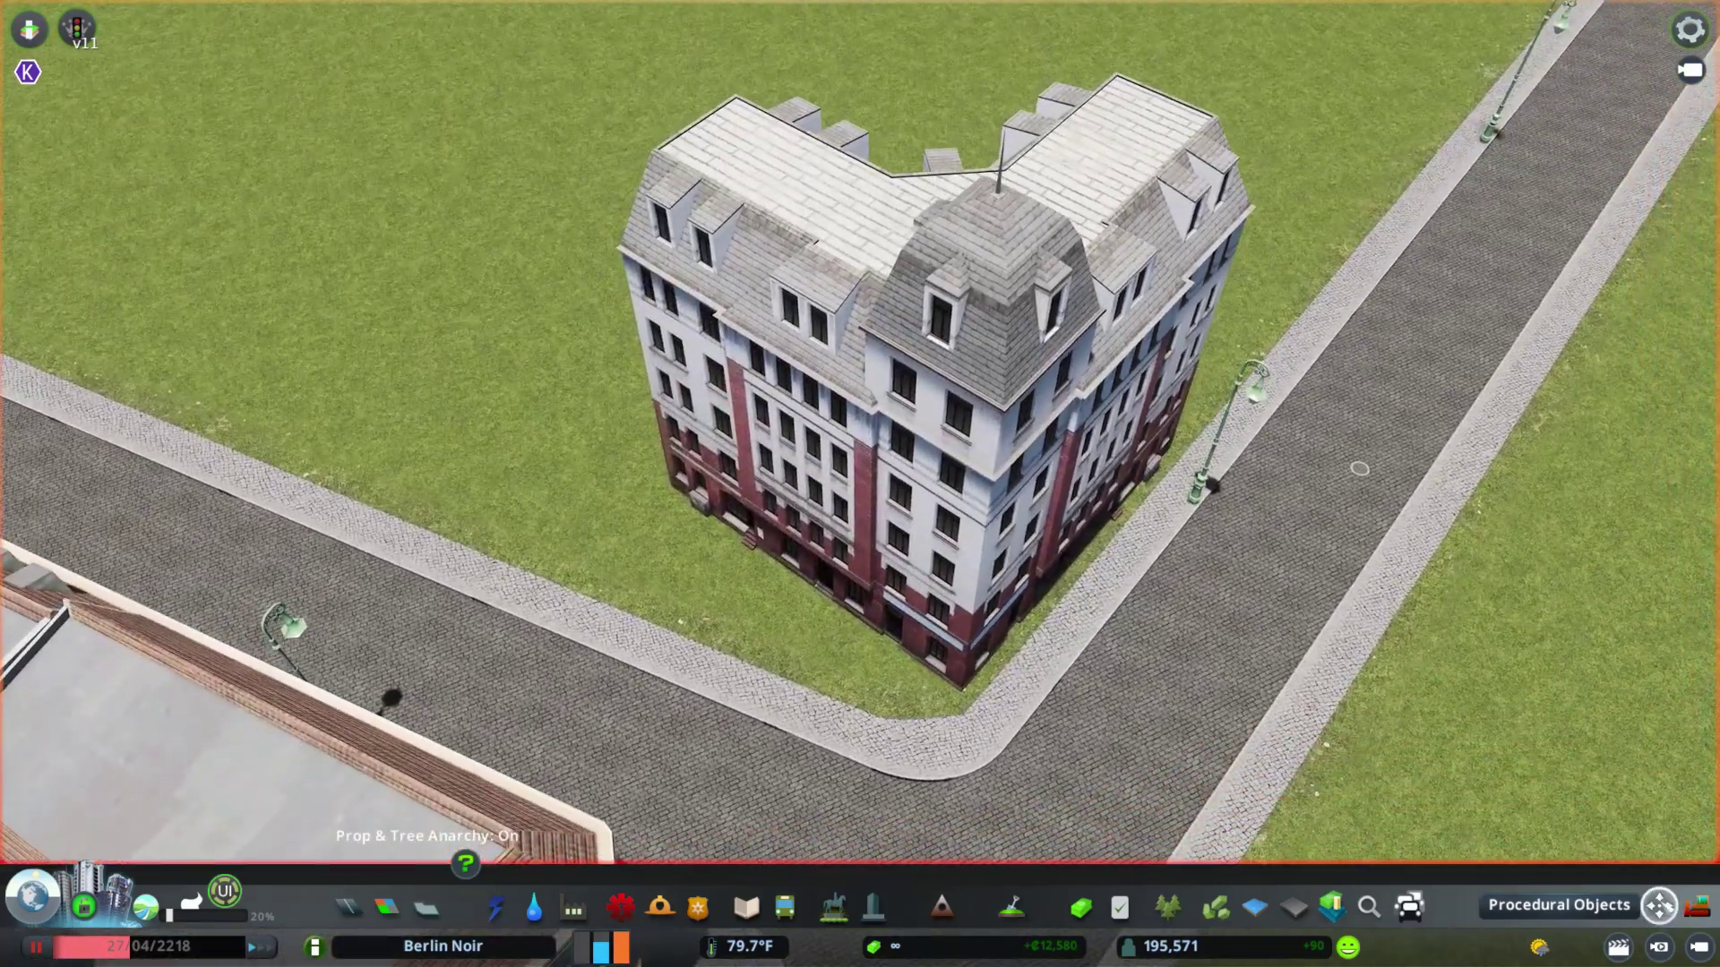
left_click(1659, 906)
left_click(1559, 907)
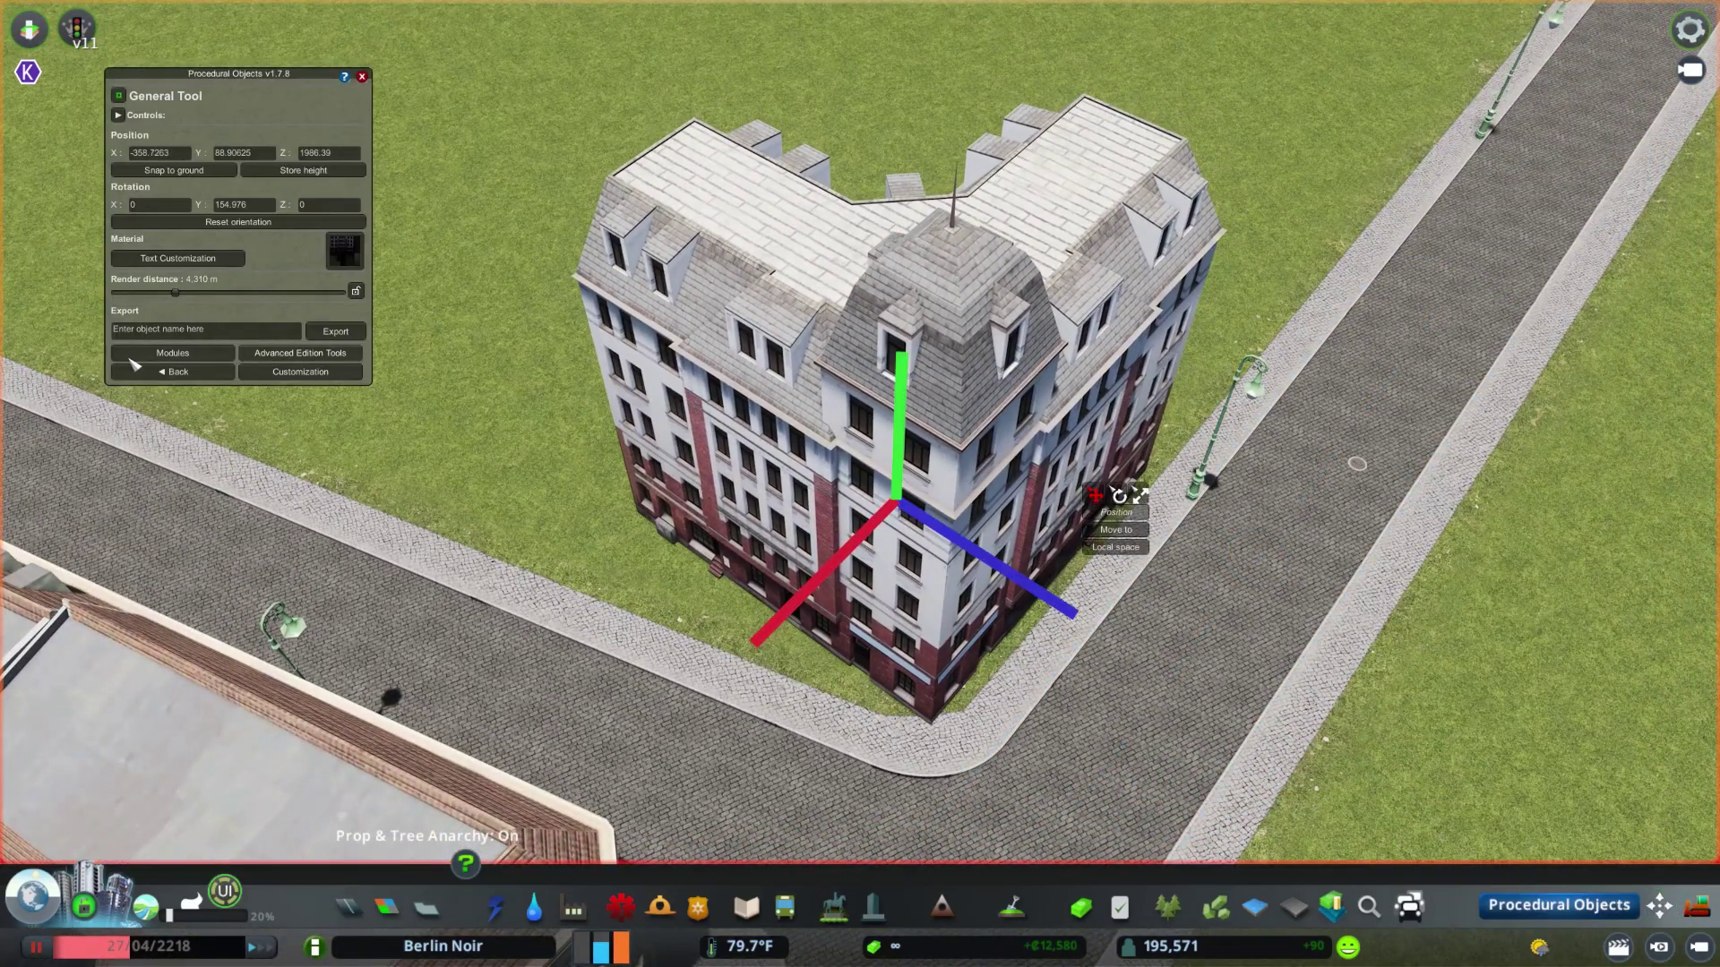
scroll(960, 497, "down", 4)
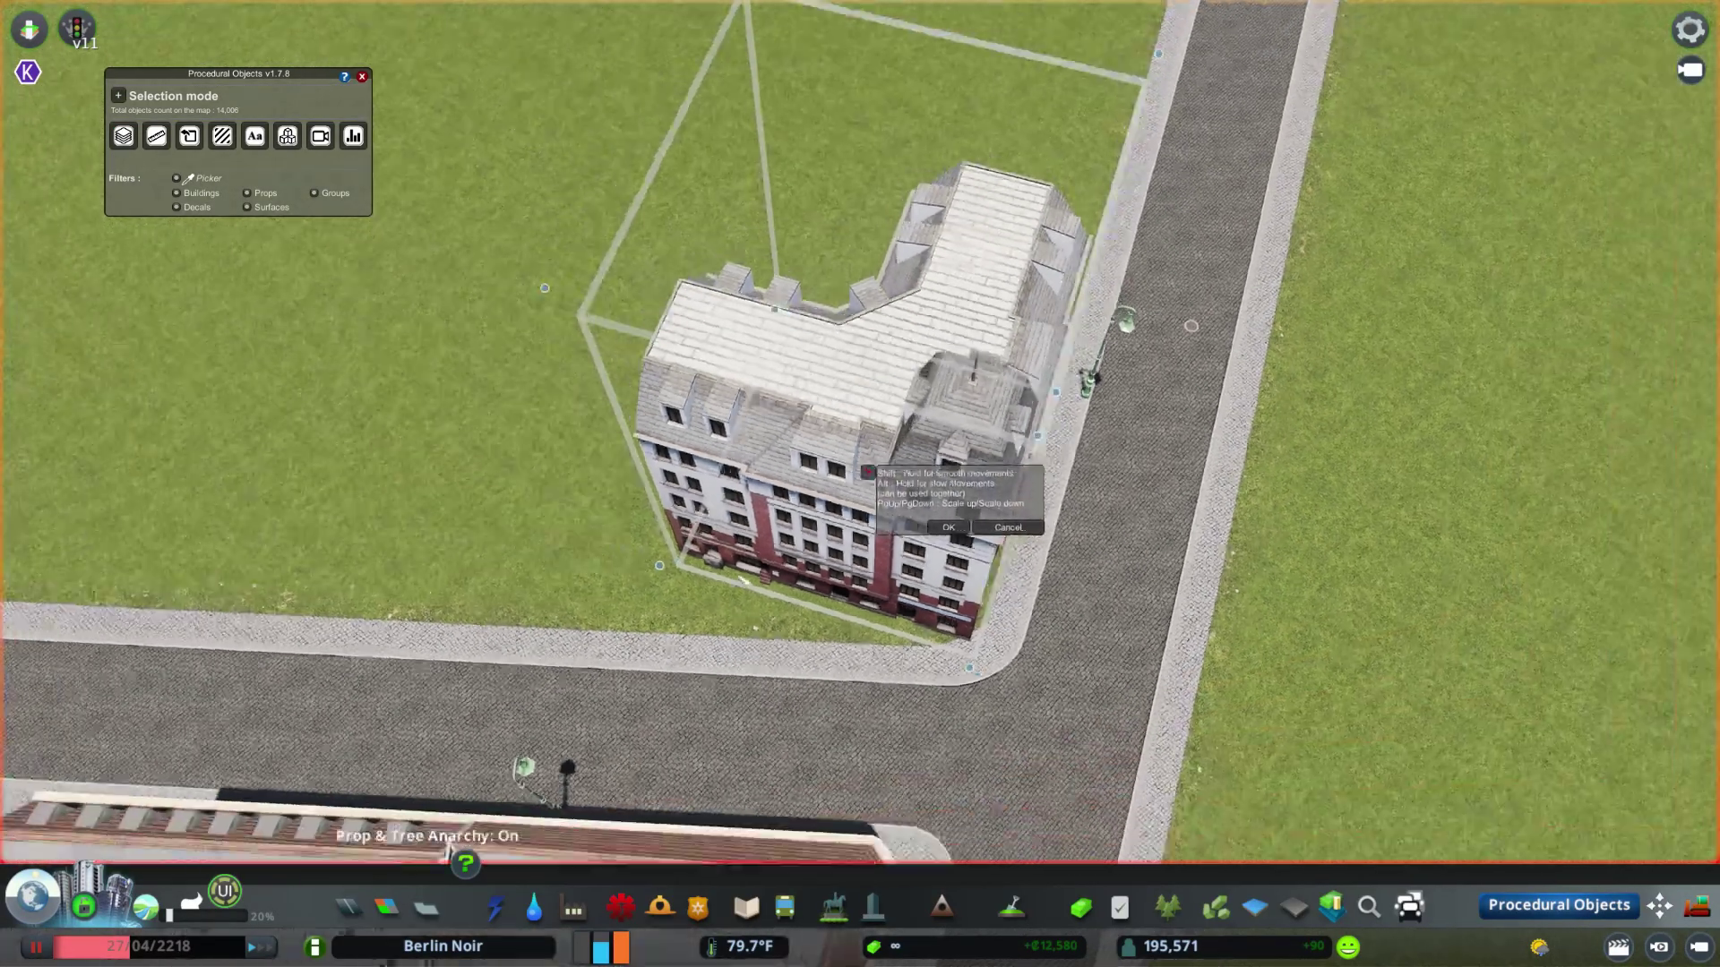
left_click_drag(825, 653, 511, 63)
scroll(511, 63, "up", 4)
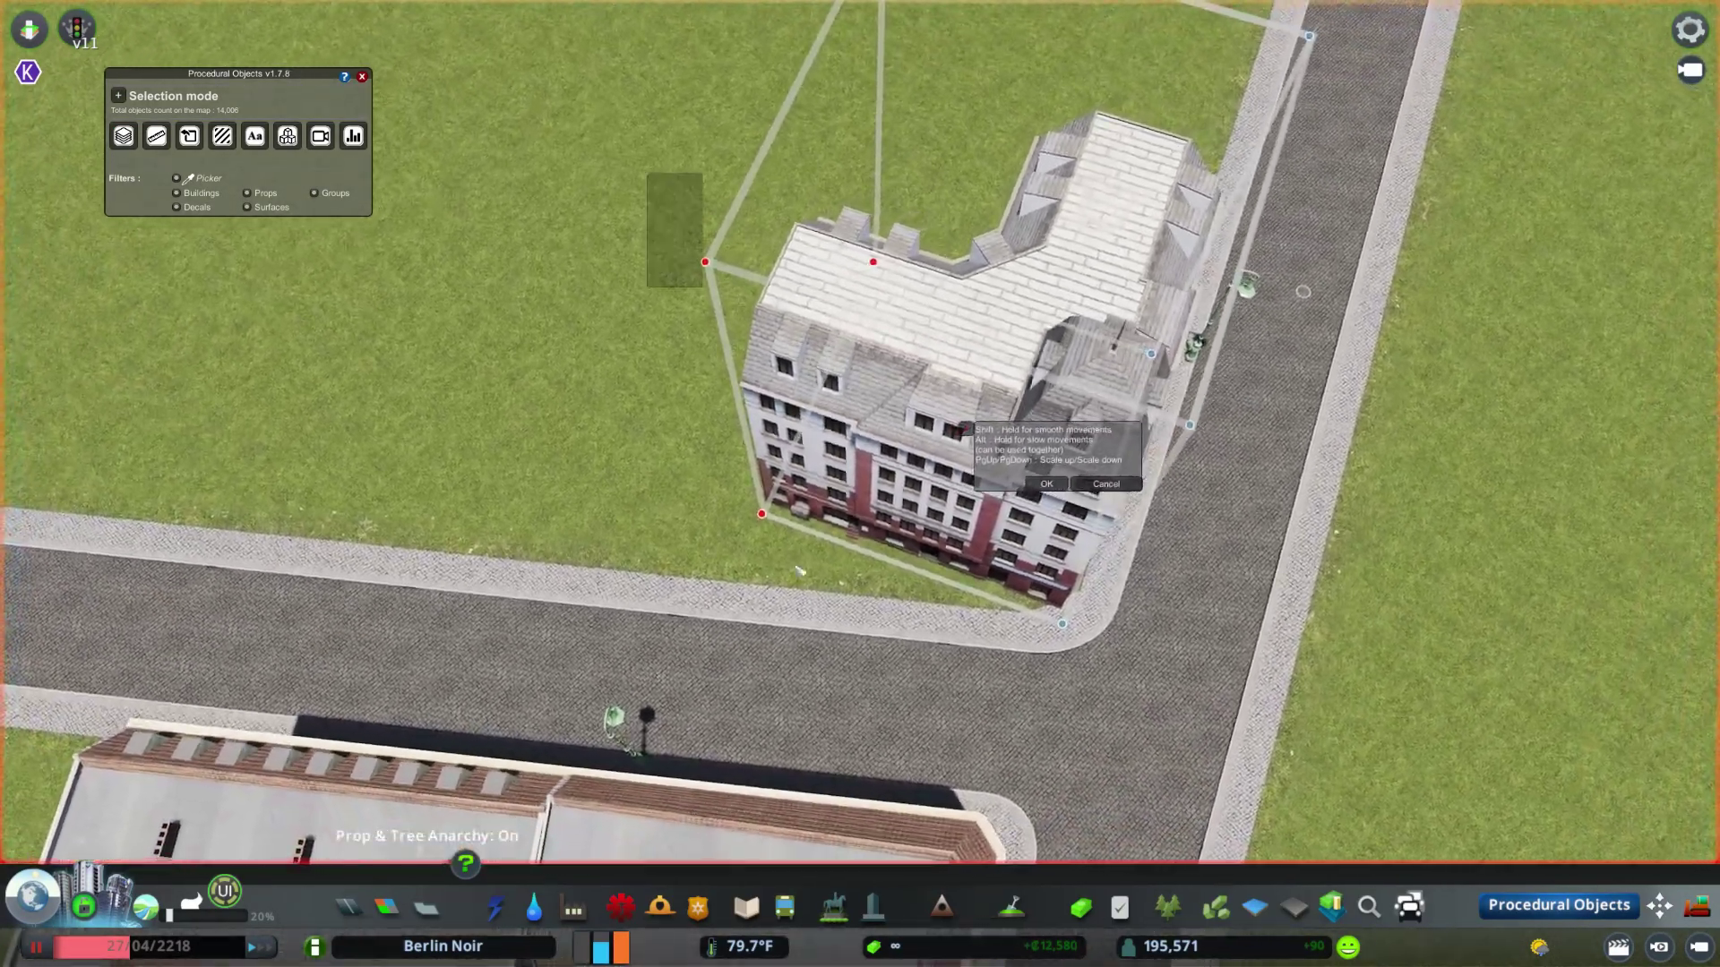
scroll(976, 430, "up", 5)
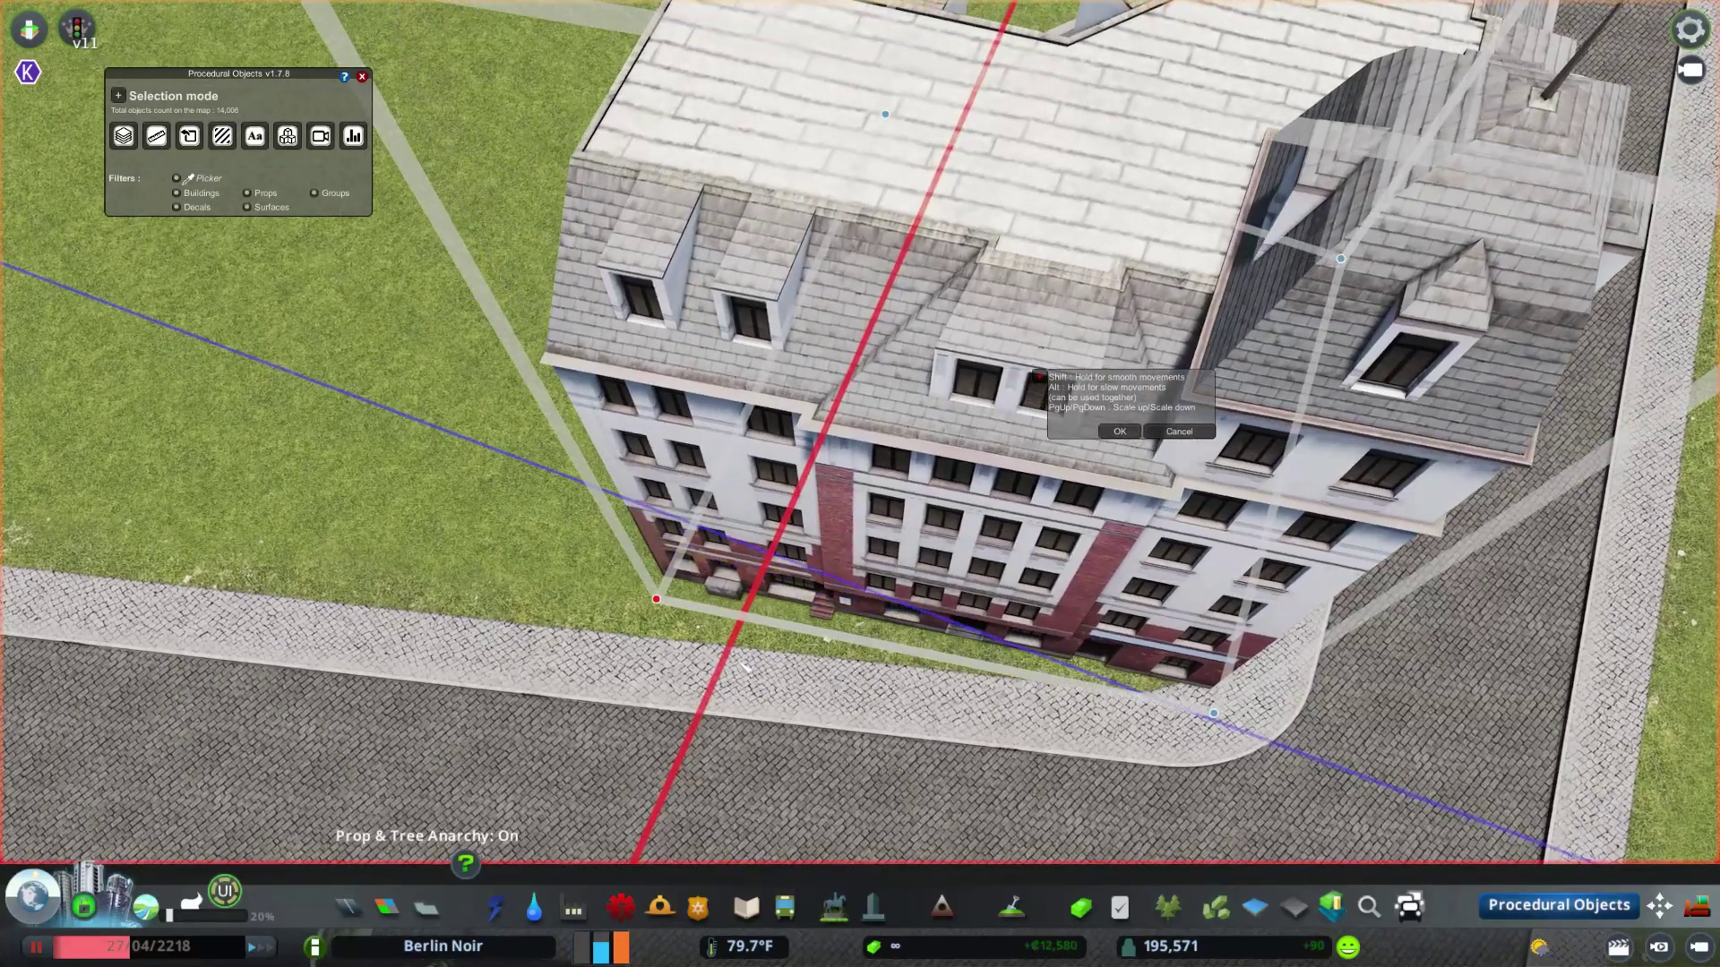
mouse_move(741, 662)
left_mouse_down()
mouse_move(730, 681)
mouse_move(758, 670)
left_mouse_up()
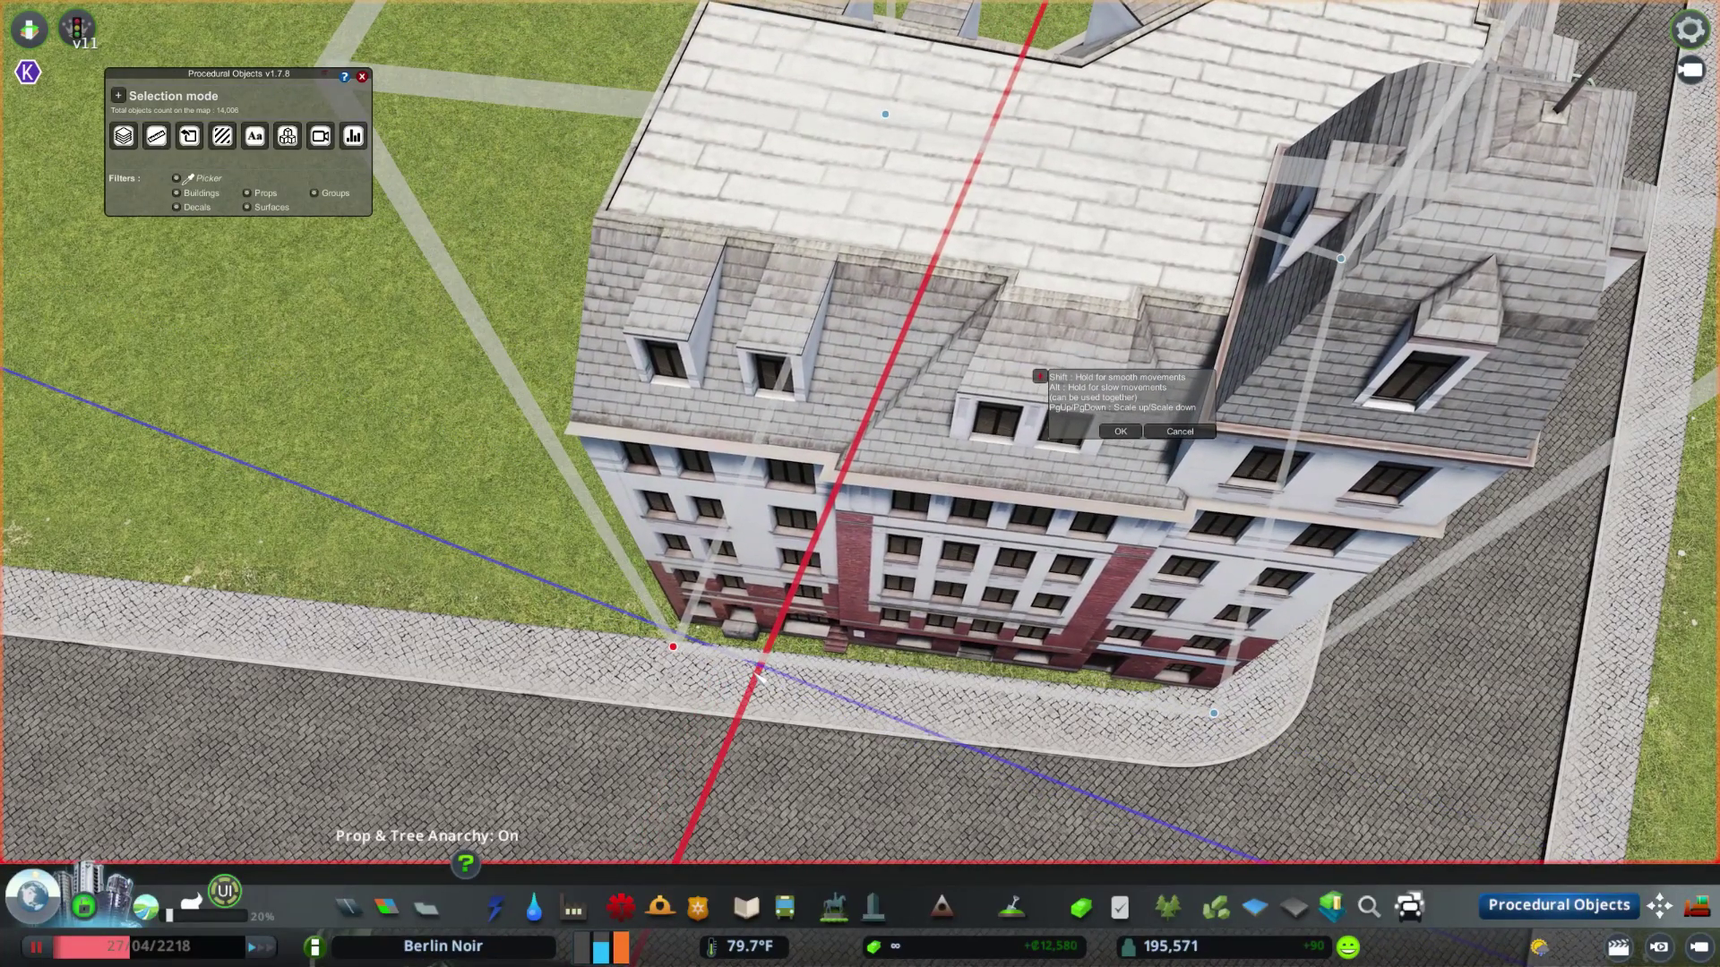
scroll(756, 681, "down", 8)
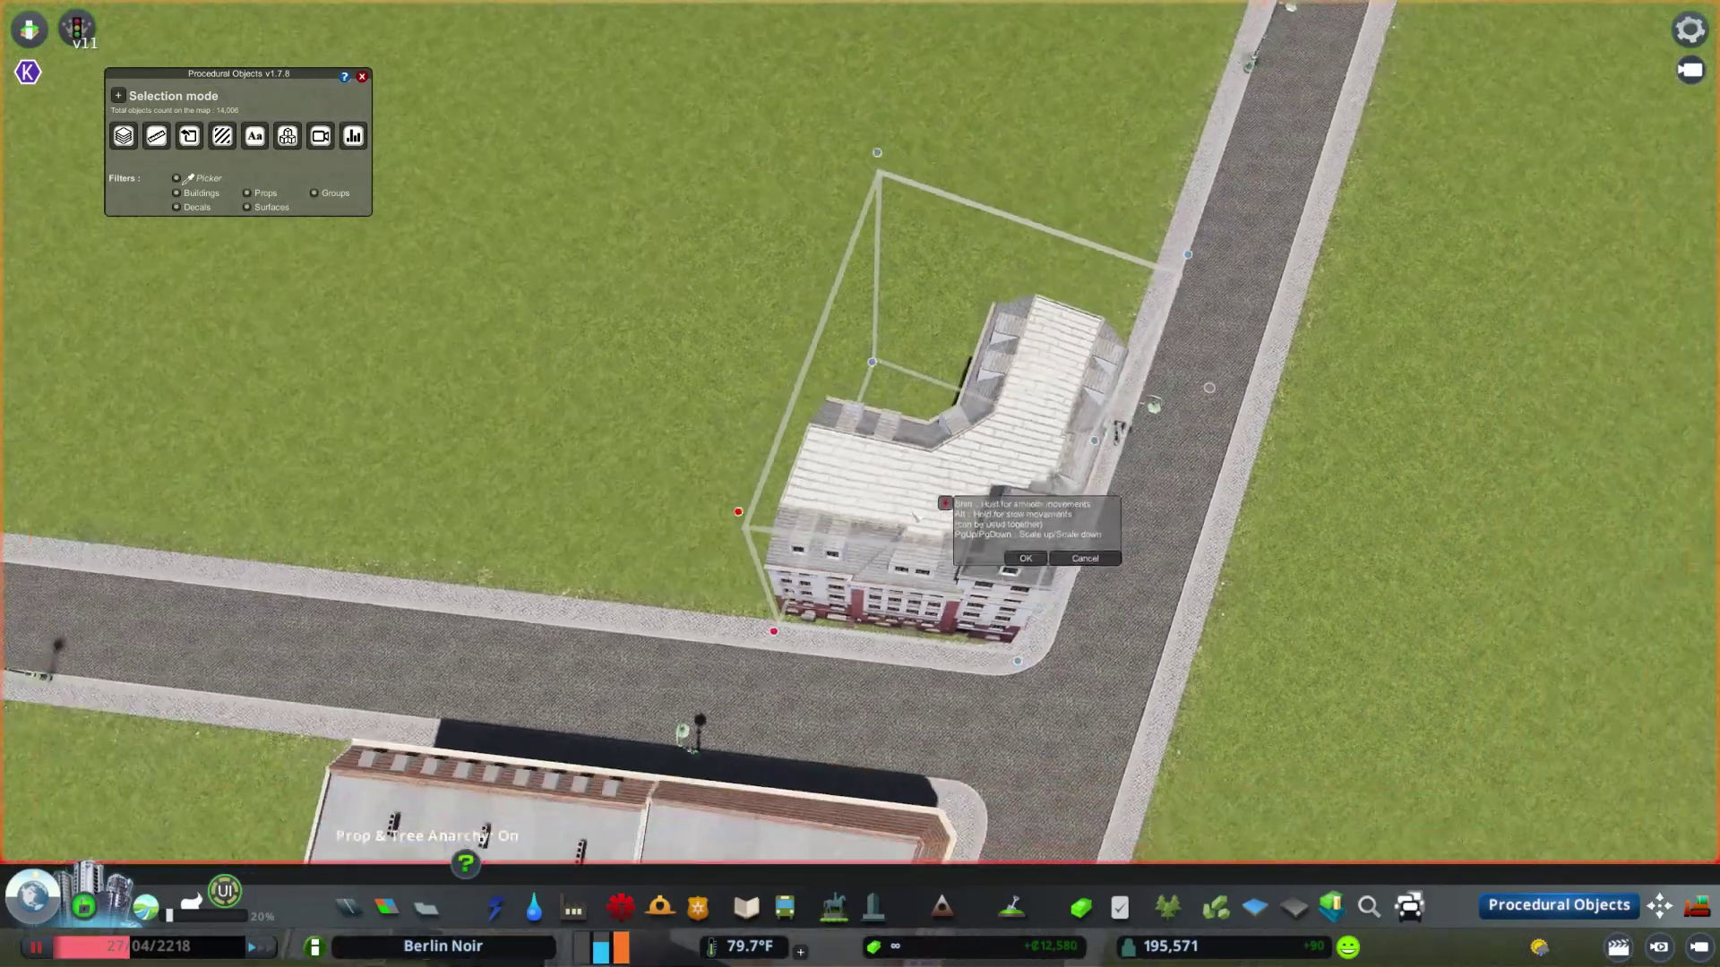
left_click(1014, 543)
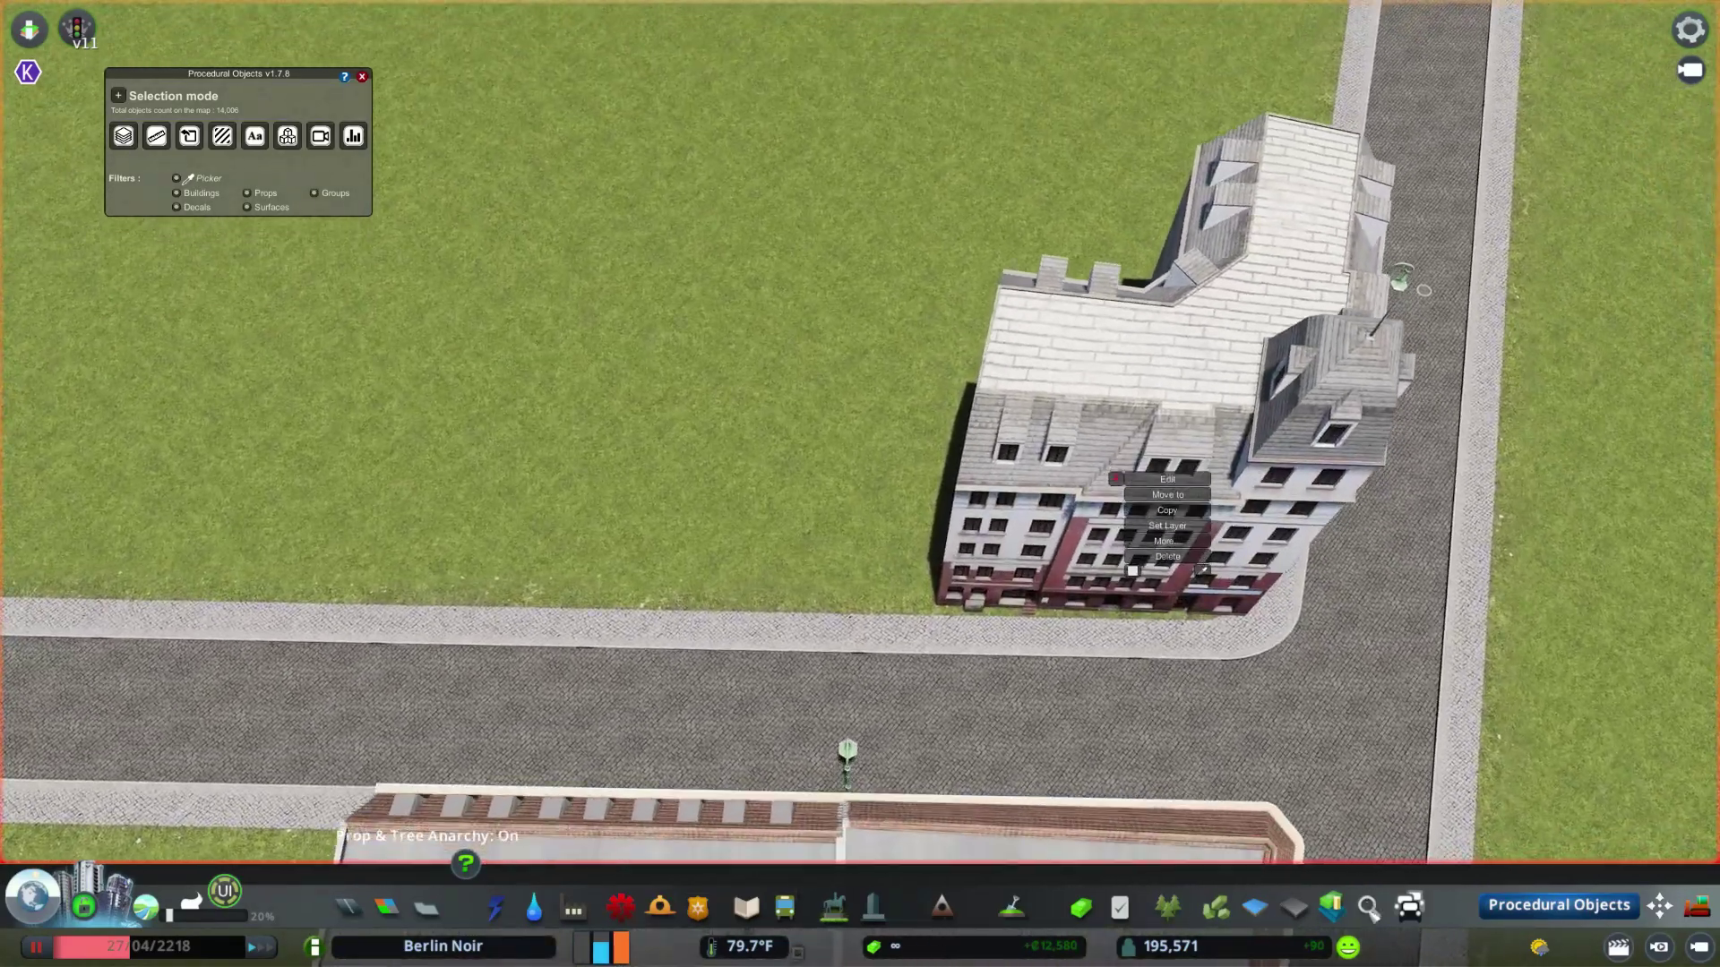
- Place a Grwb/RICO courtyard building beside the deformed wing of the white-and-red corner building and align it with Move It
key("ctrl+f")
scroll(1071, 811, "down", 1)
left_click(1205, 739)
left_click(972, 314)
scroll(971, 313, "up", 4)
left_click(1659, 906)
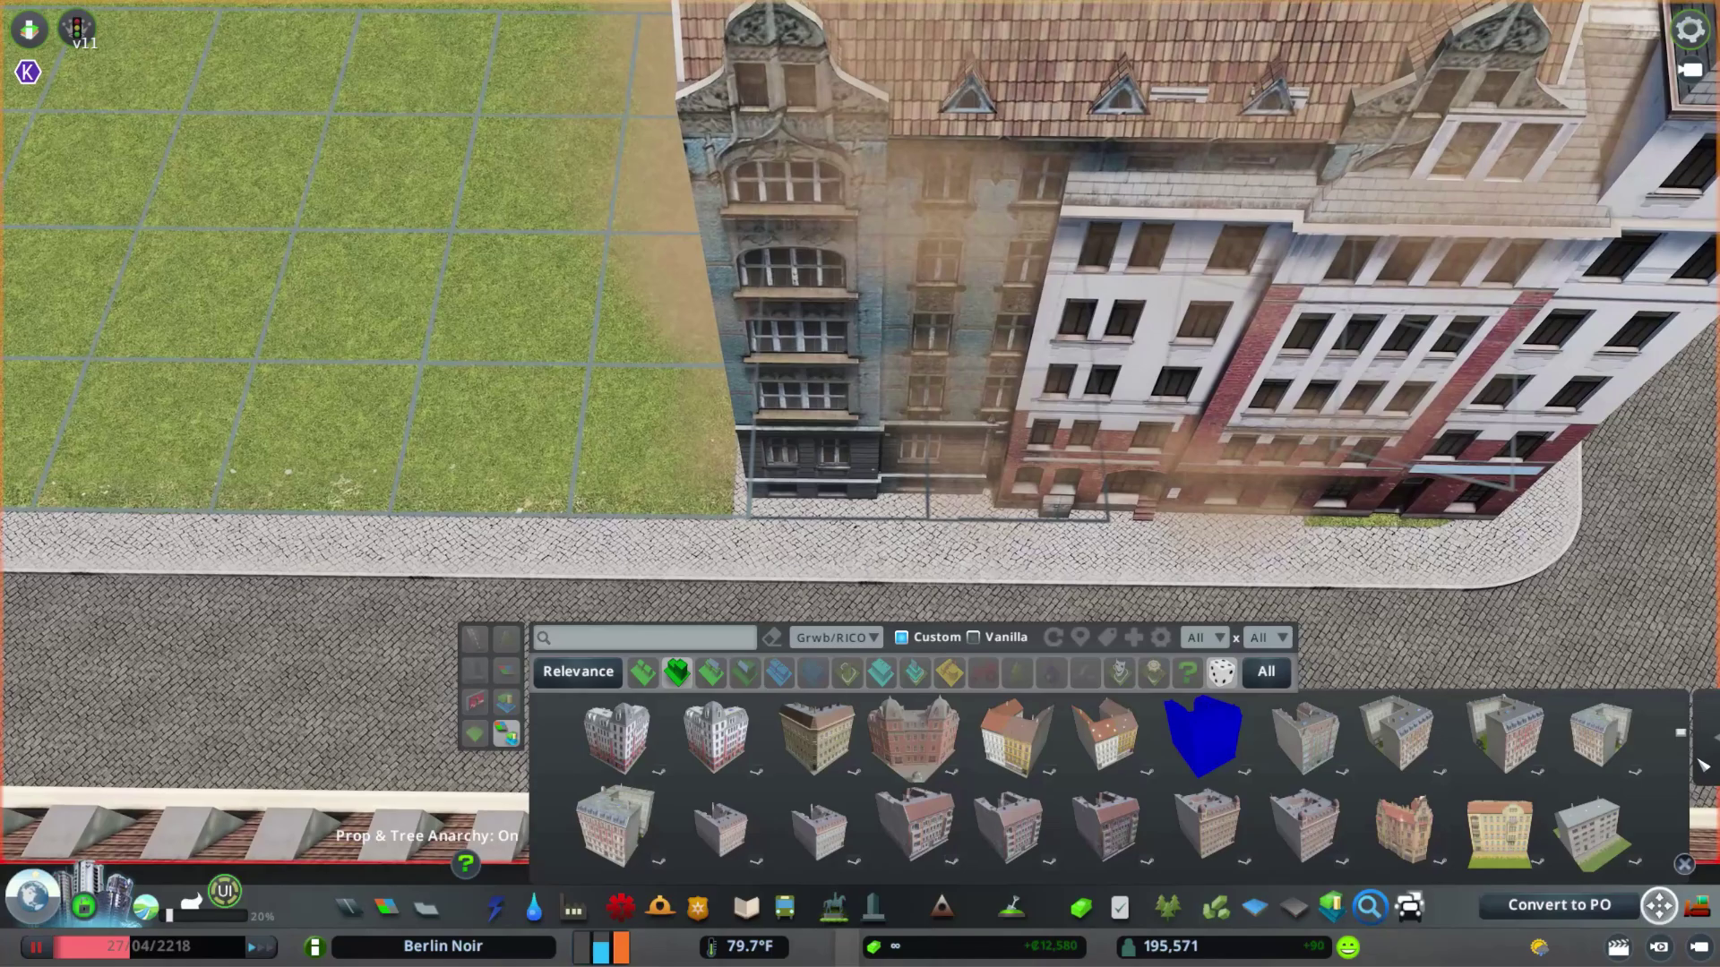
key("m")
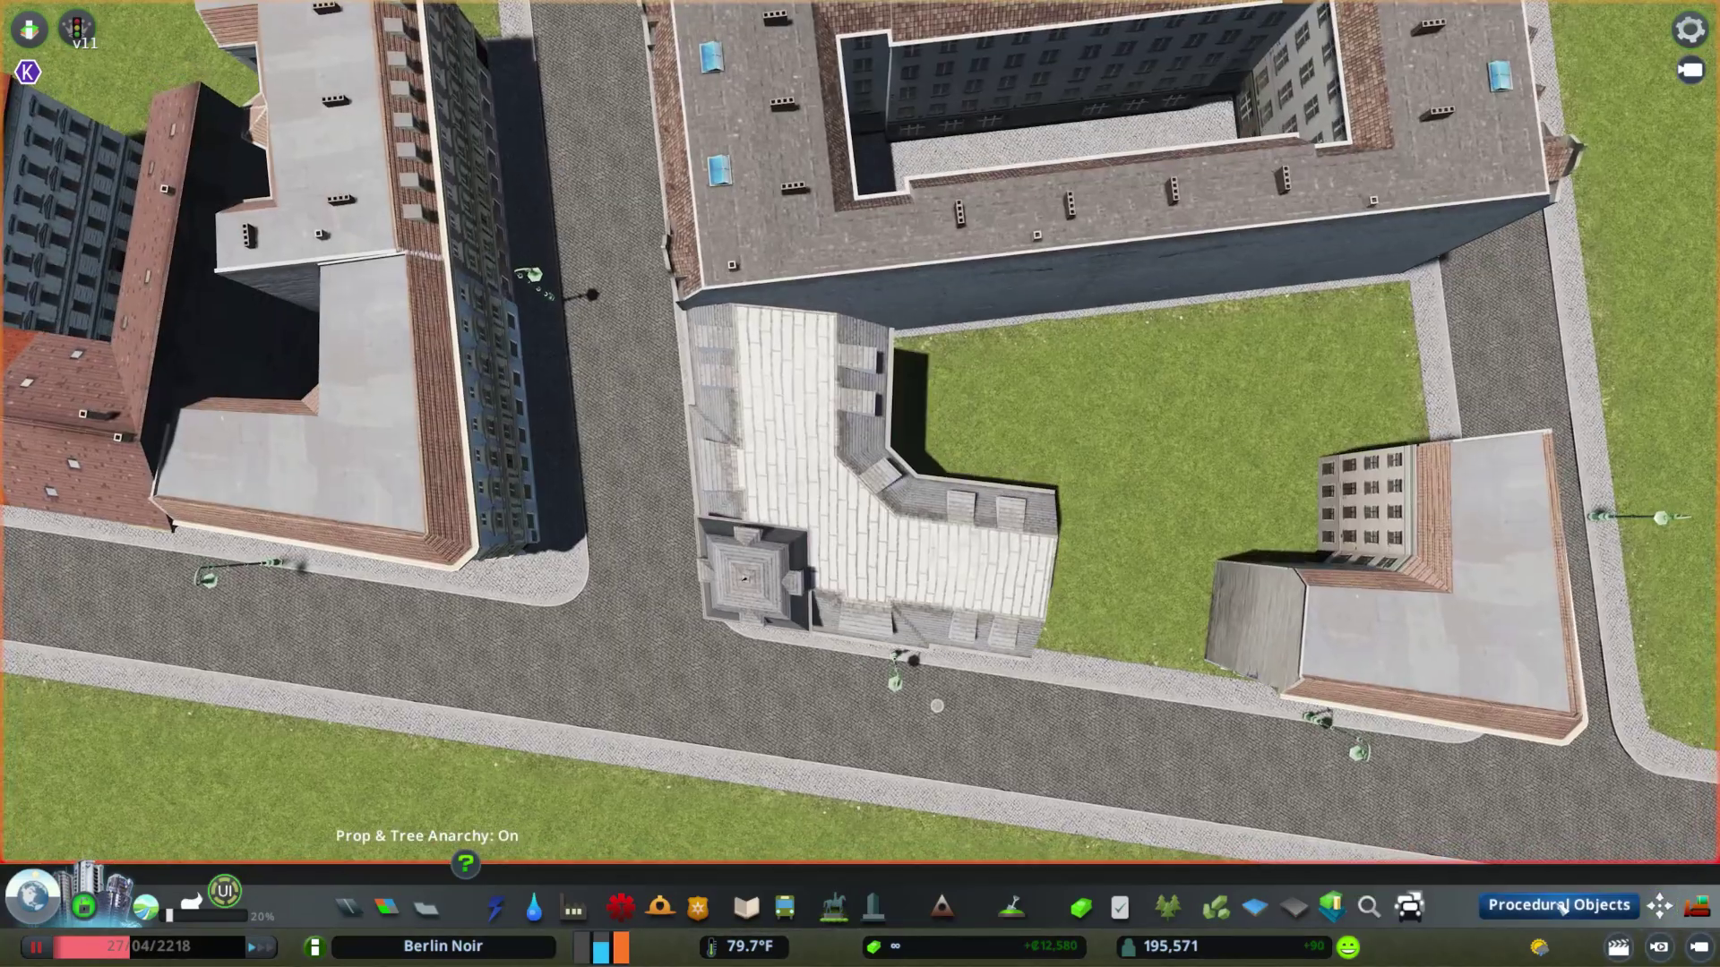
- Shift the cage points at the other wing's outer end on the white-and-red building so that wing runs parallel to its street
left_click(1563, 910)
key("d")
key("w")
left_click(774, 529)
left_click(831, 590)
left_click(922, 604)
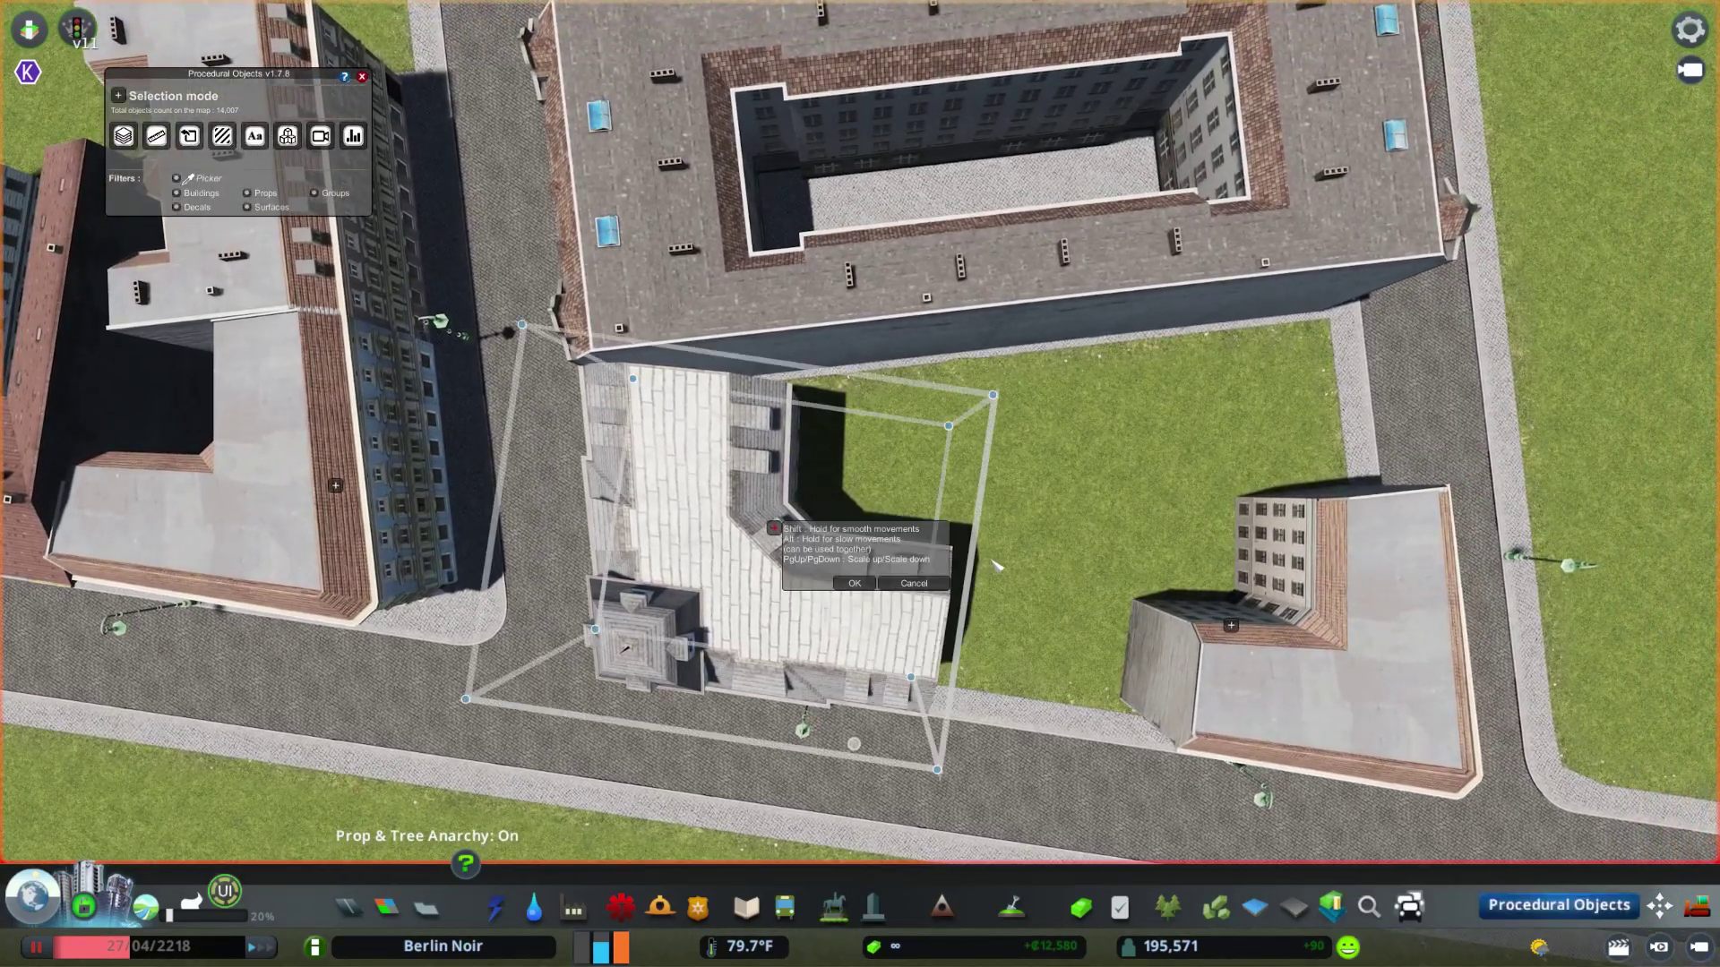
left_click_drag(913, 337, 918, 311)
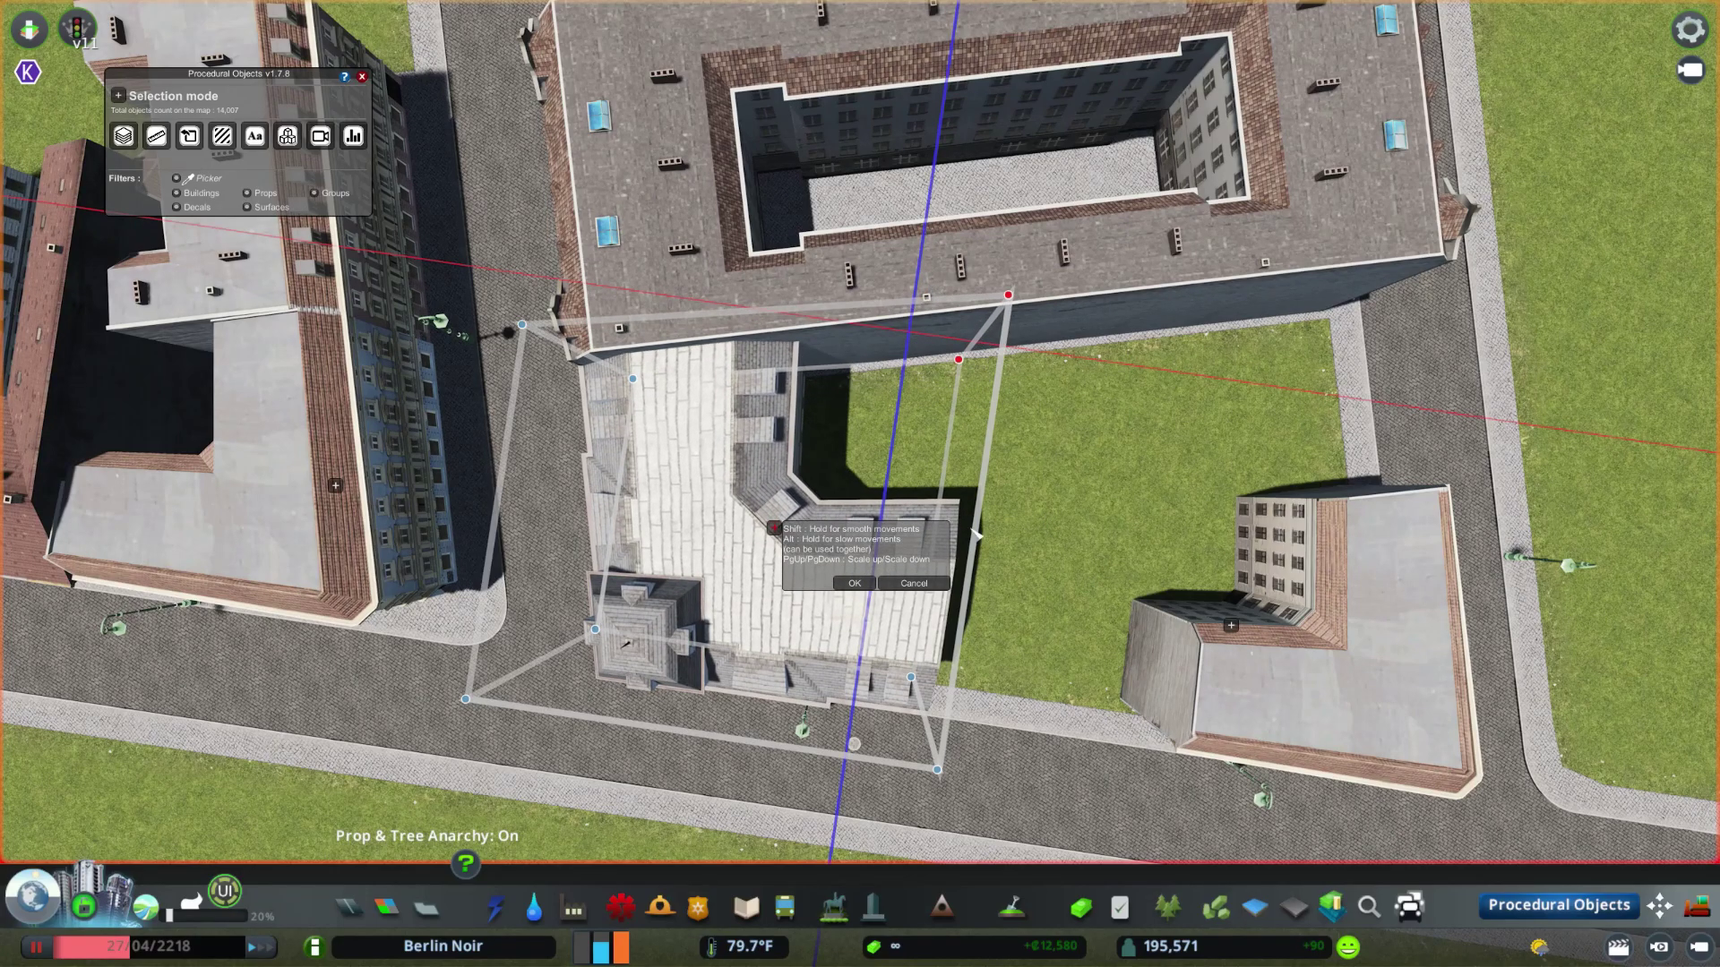
left_click(855, 584)
left_click(774, 529)
- Search the Grwb/RICO buildings for 3x4 and place the white building with the red roof between the two corner buildings
key("d")
scroll(959, 416, "up", 3)
key("ctrl+f")
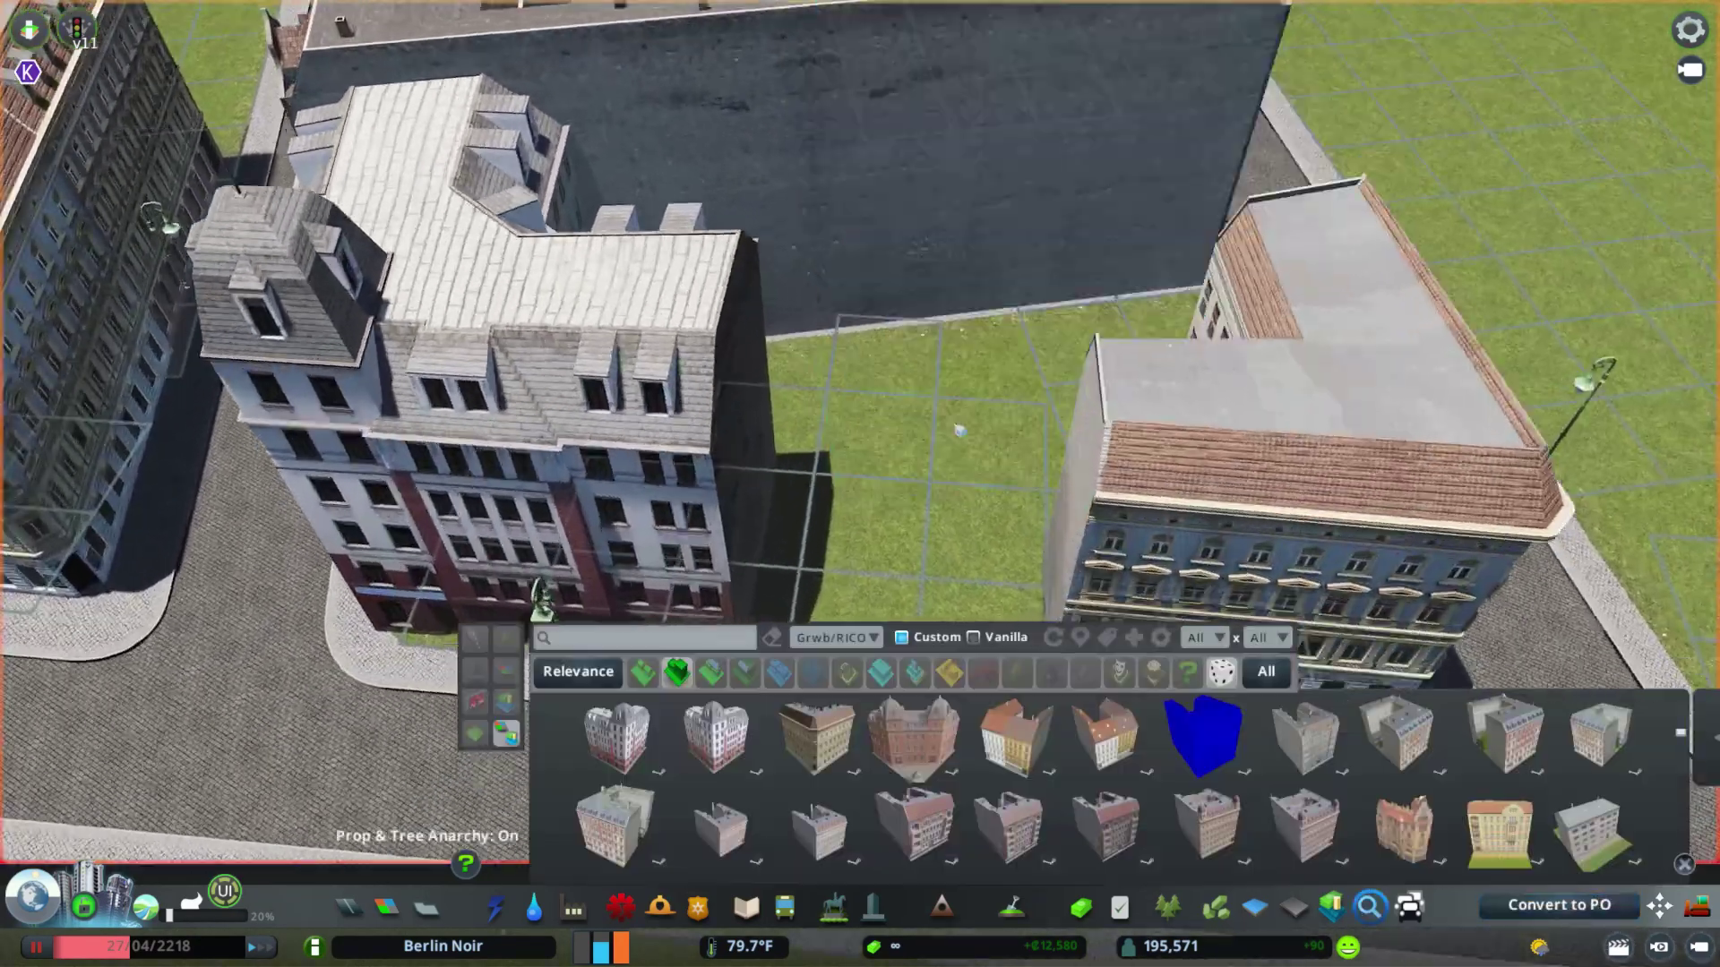
type("3x4")
left_click(912, 744)
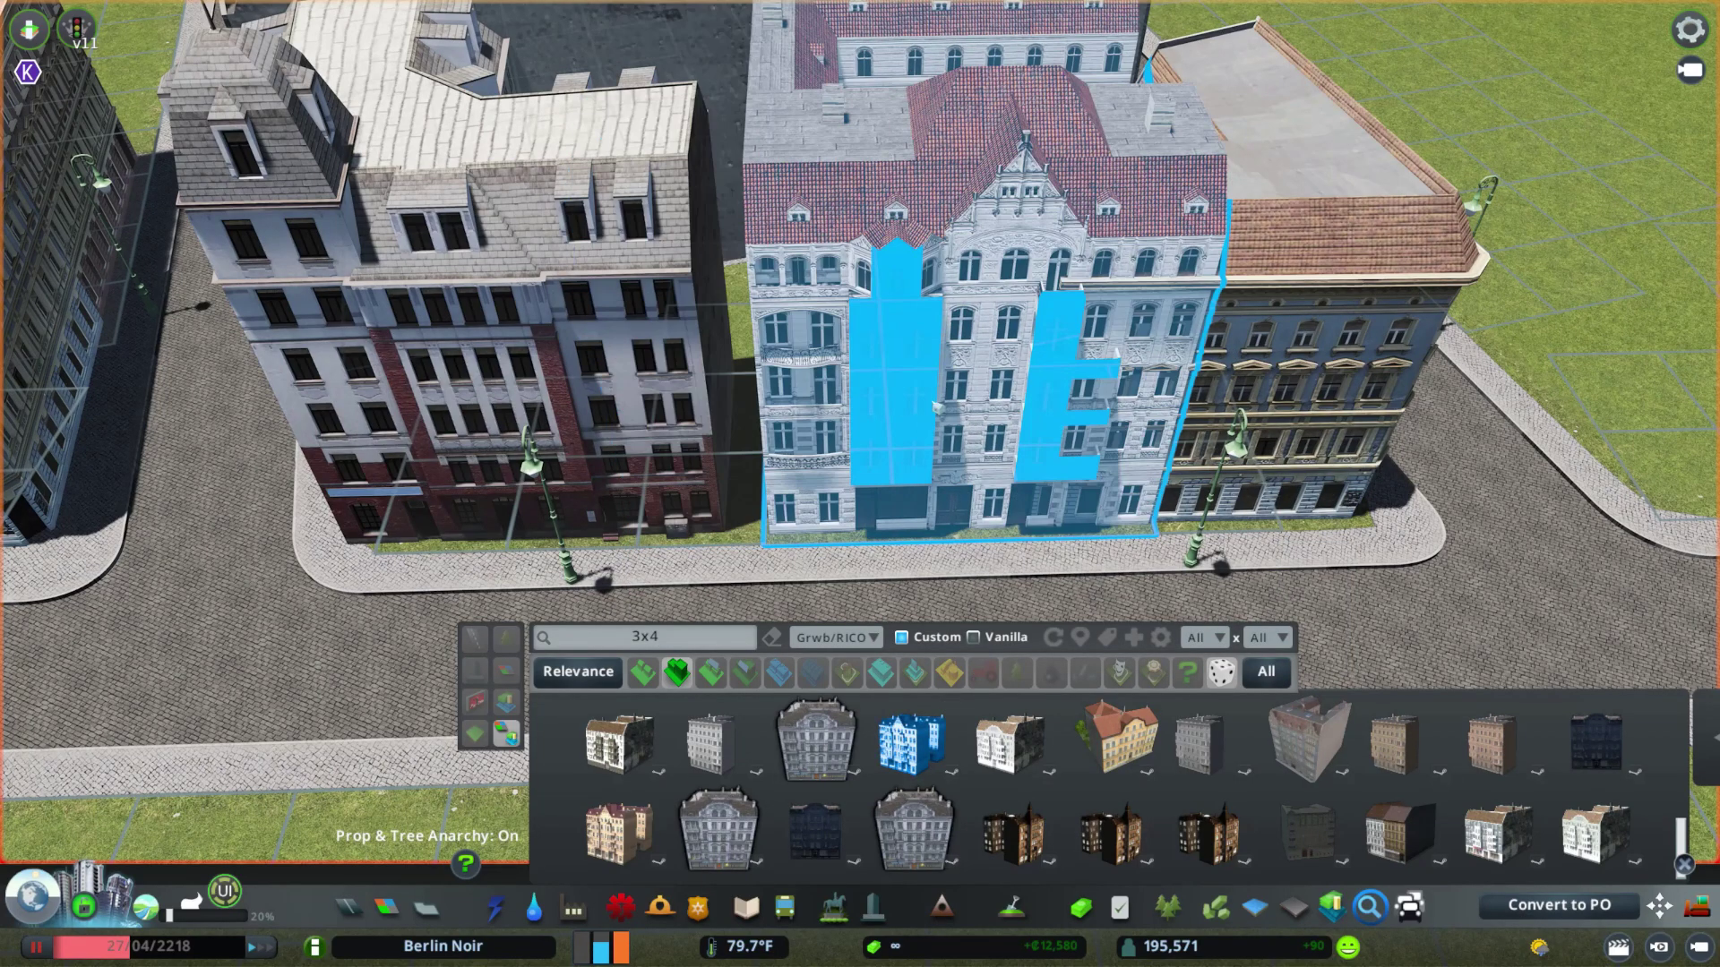
- Move the red-roofed building flush against the white-and-red corner building with Move It and convert it to a Procedural Object
key("Escape")
scroll(819, 108, "up", 3)
key("m")
left_click_drag(903, 383, 839, 366)
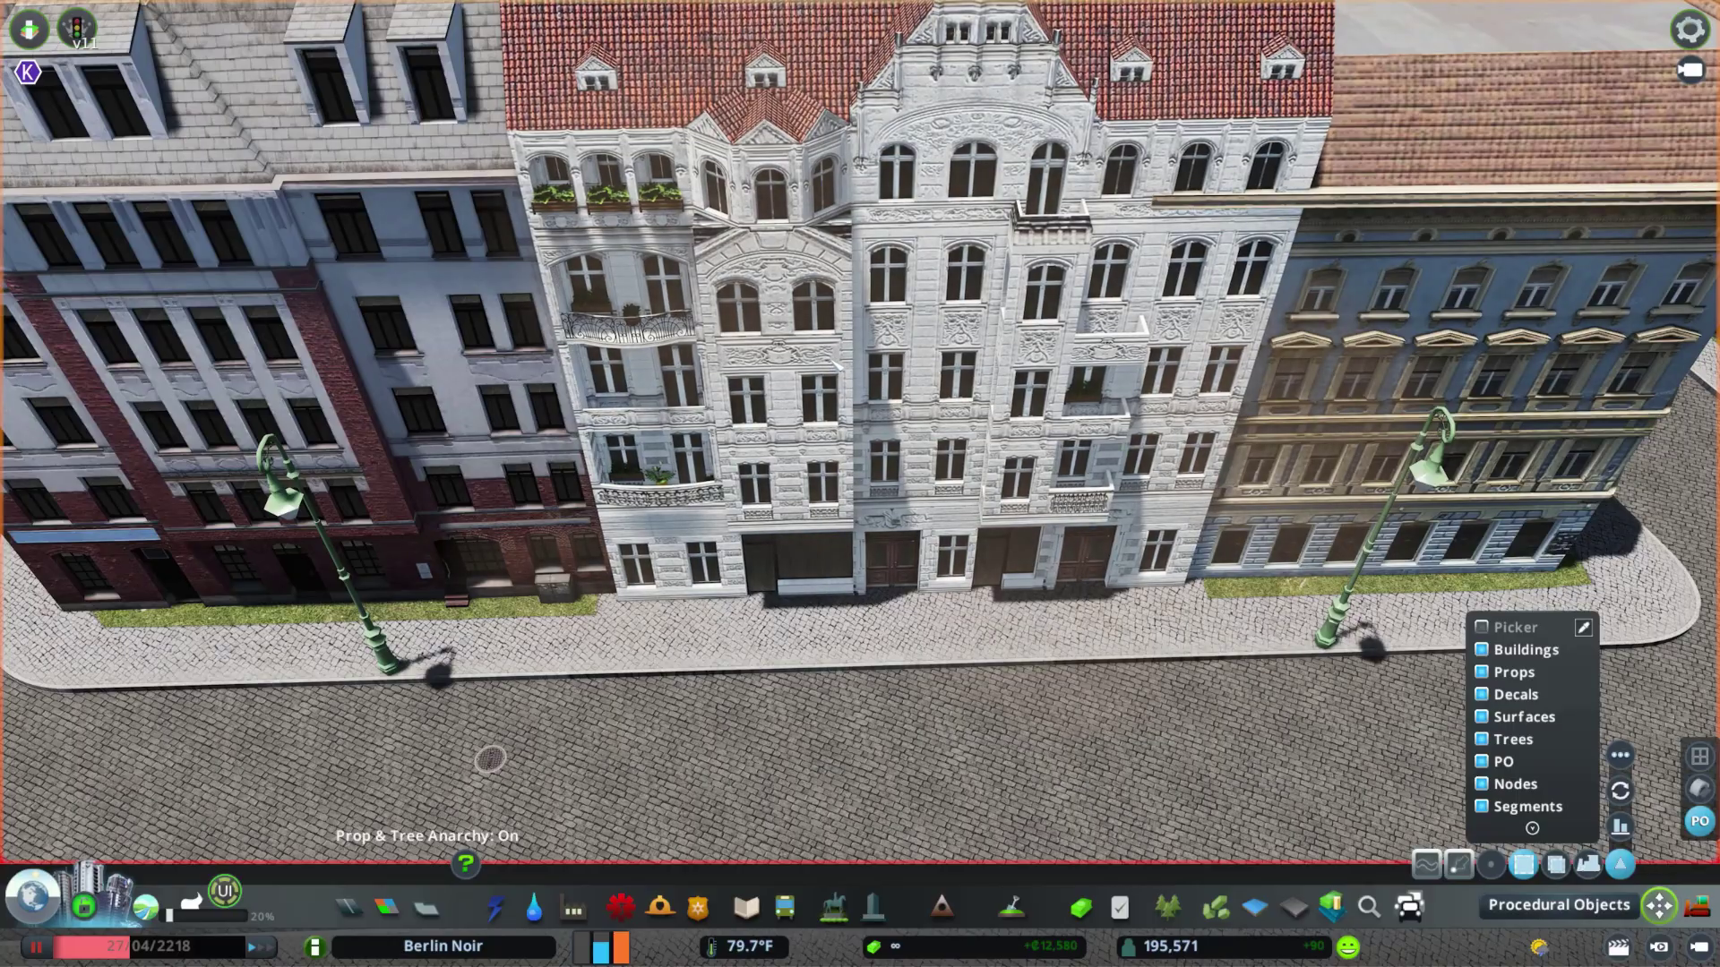
left_click(1620, 755)
left_click(1532, 641)
scroll(860, 484, "down", 2)
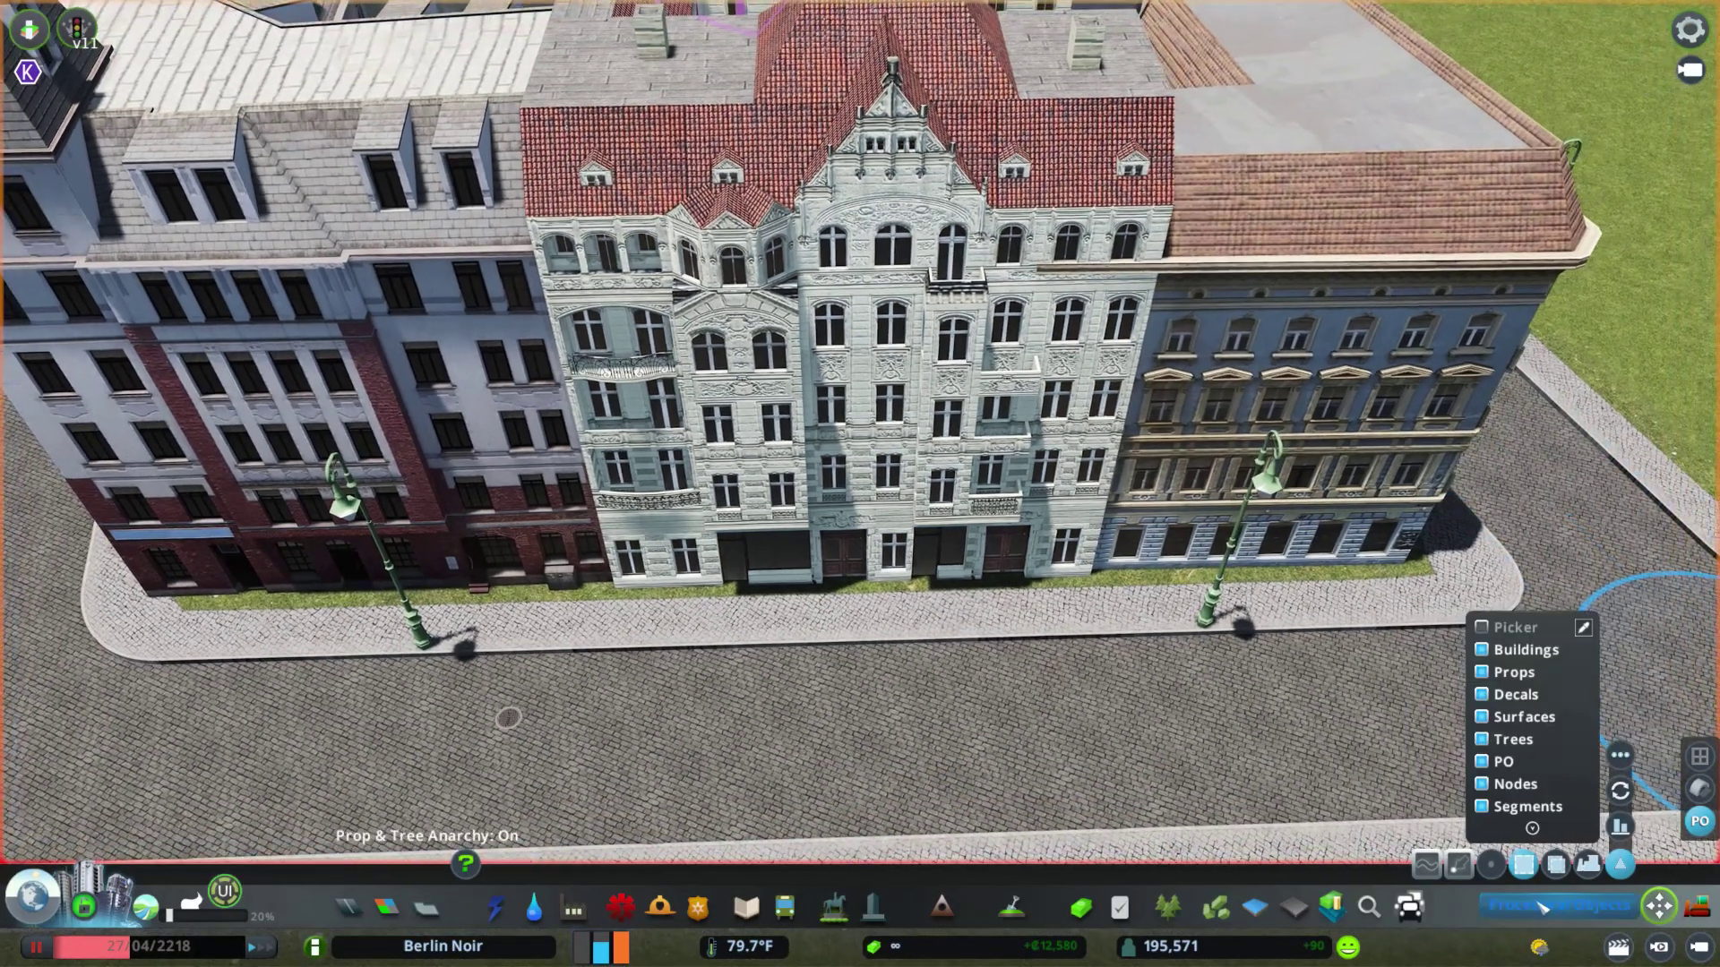
- Edit the red-roofed building and shift the cage points on its side facing the blue corner building inward to fit the gap
left_click(1558, 905)
left_click(790, 430)
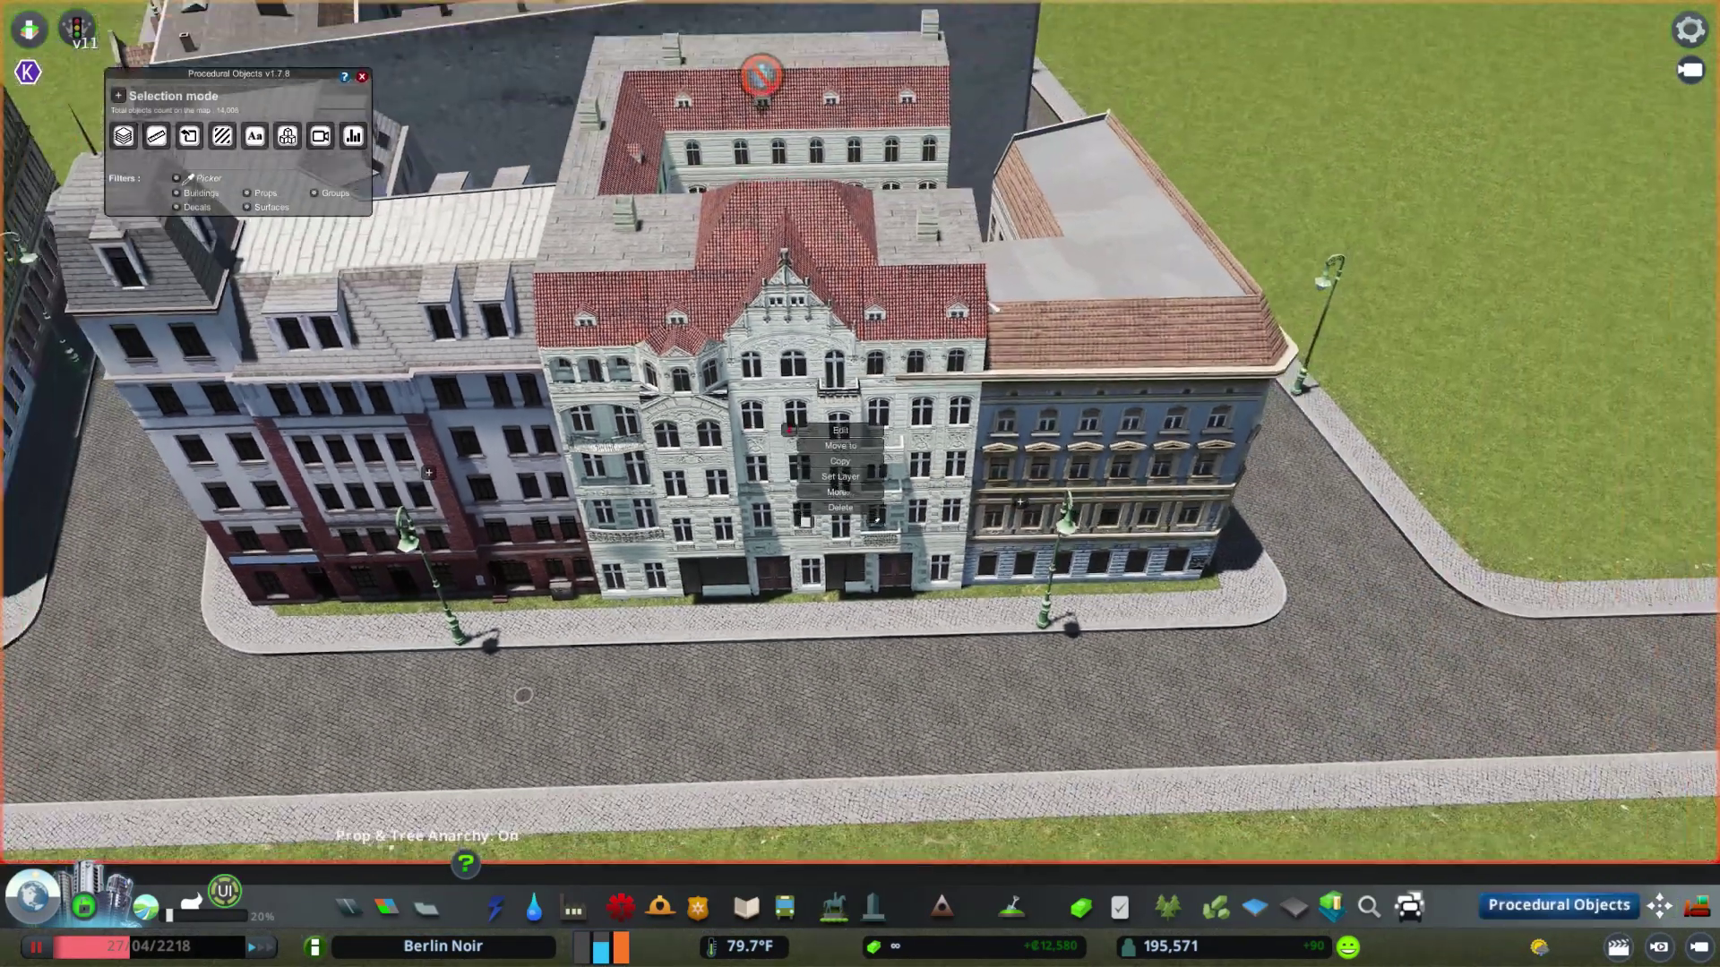
left_click(840, 445)
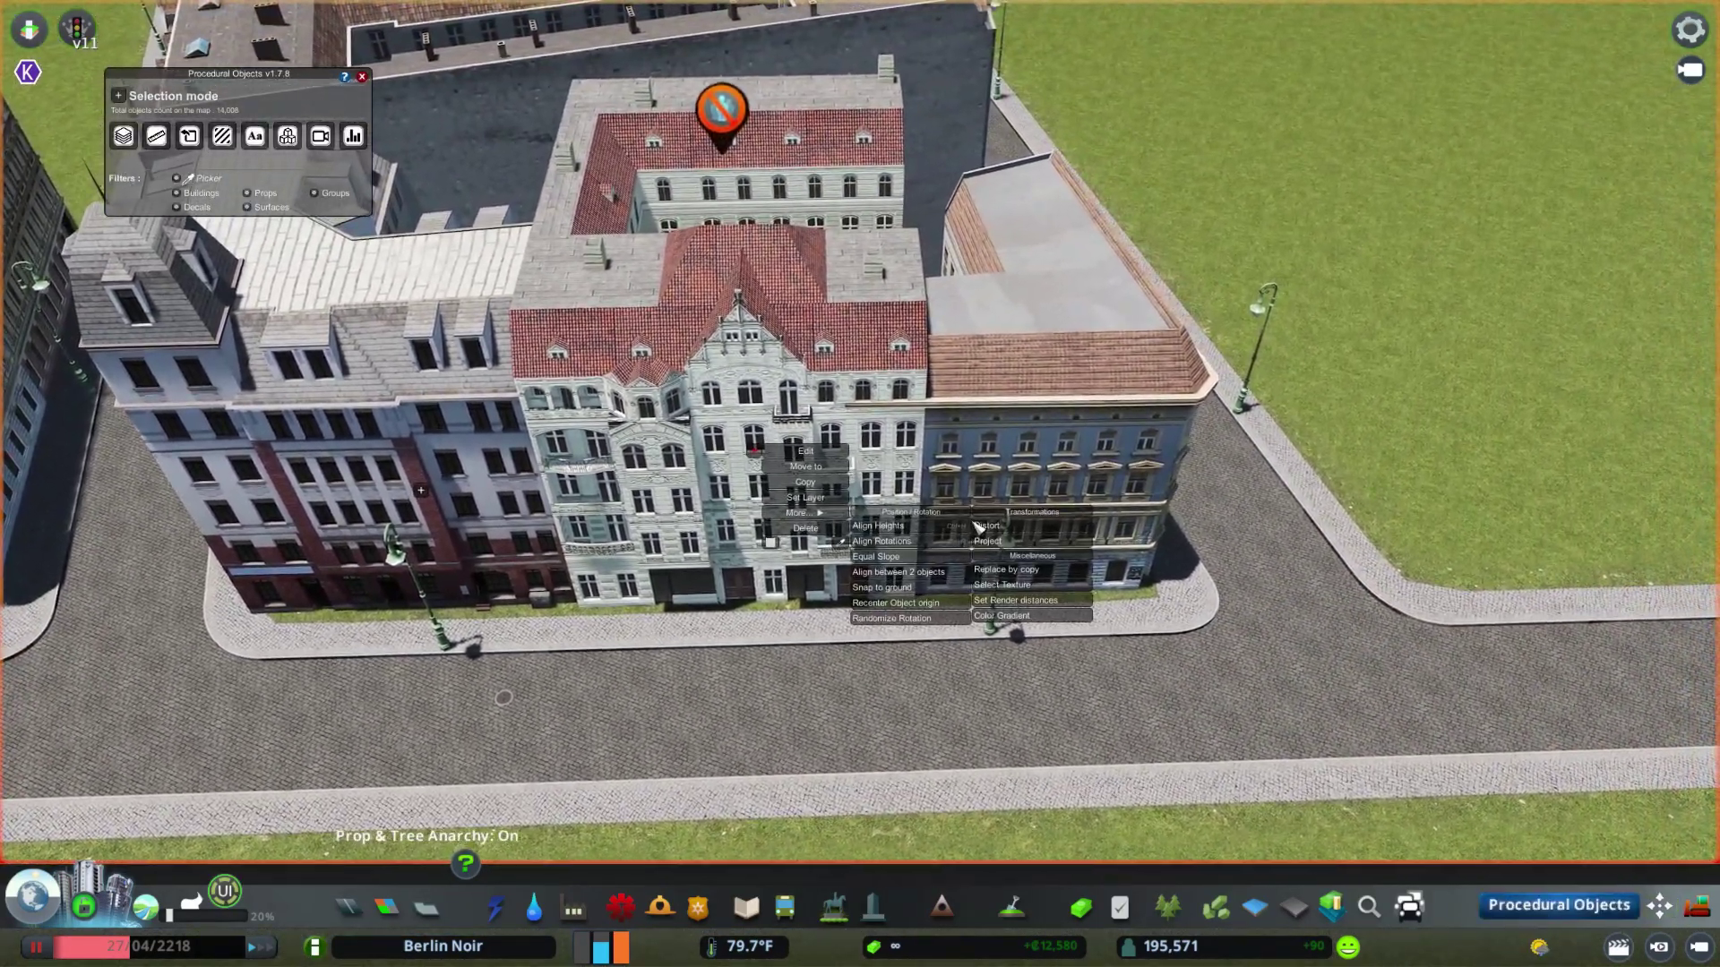
left_click_drag(851, 7, 990, 708)
left_click_drag(957, 415, 896, 419)
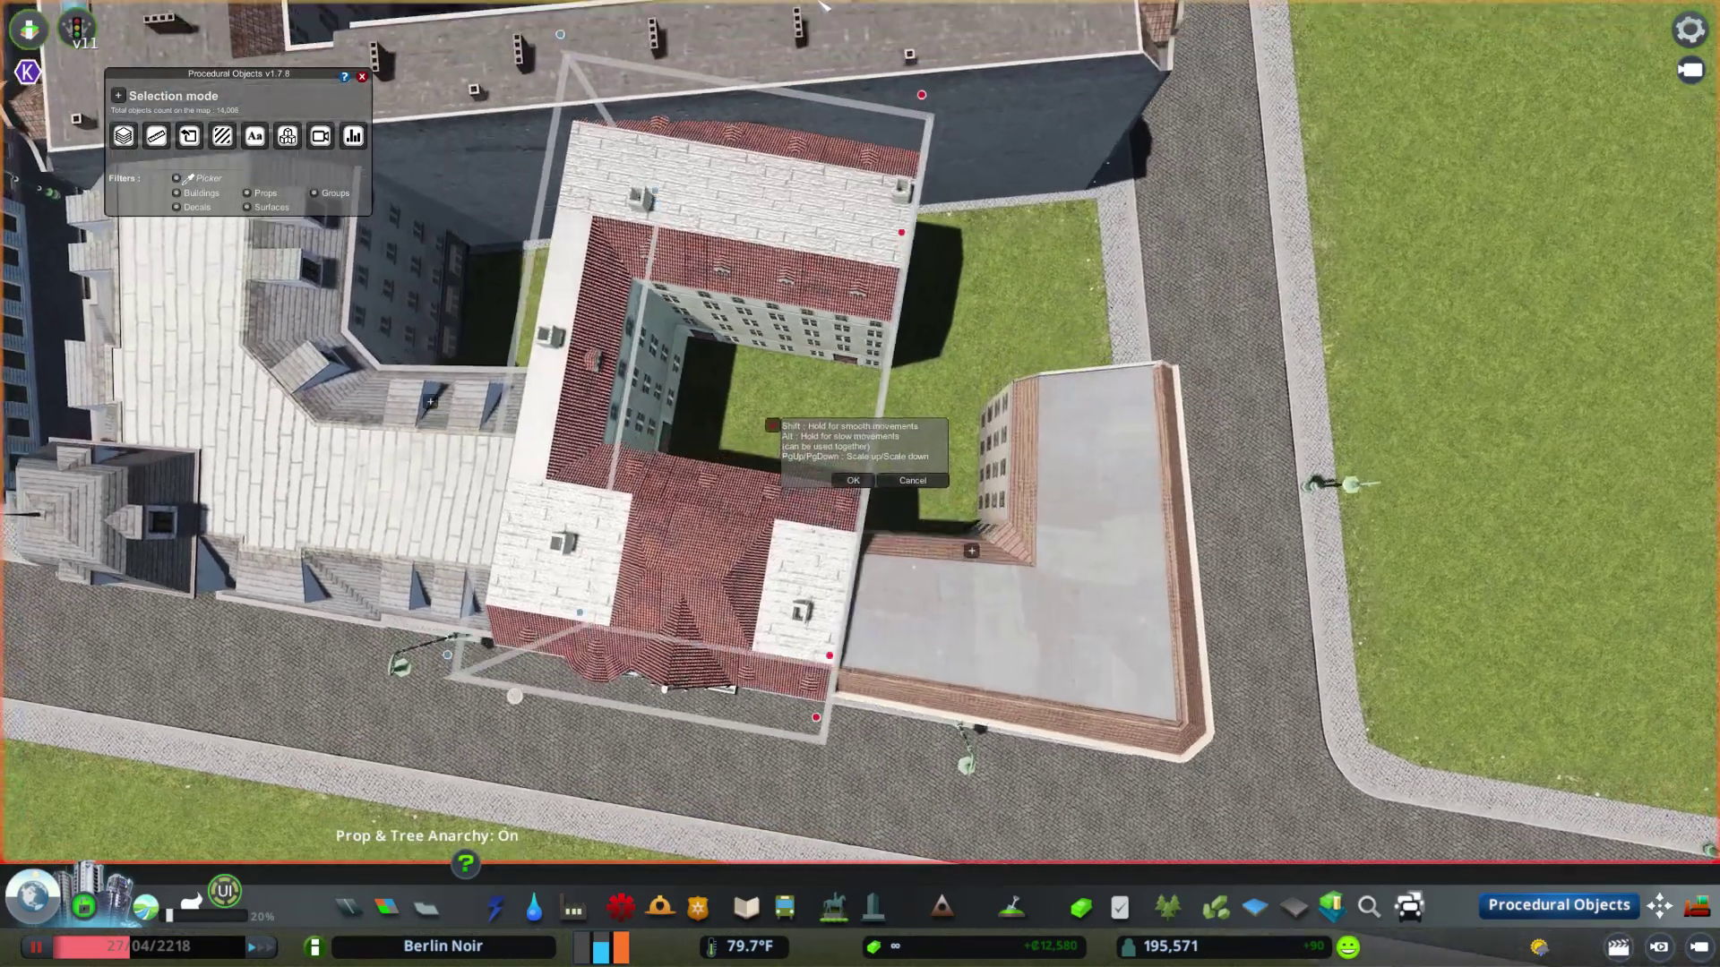
- Shift the red-roofed building's rear cage points back to meet the courtyard building's wall, apply the deformation and close Procedural Objects
key("w")
left_click_drag(883, 260, 943, 202)
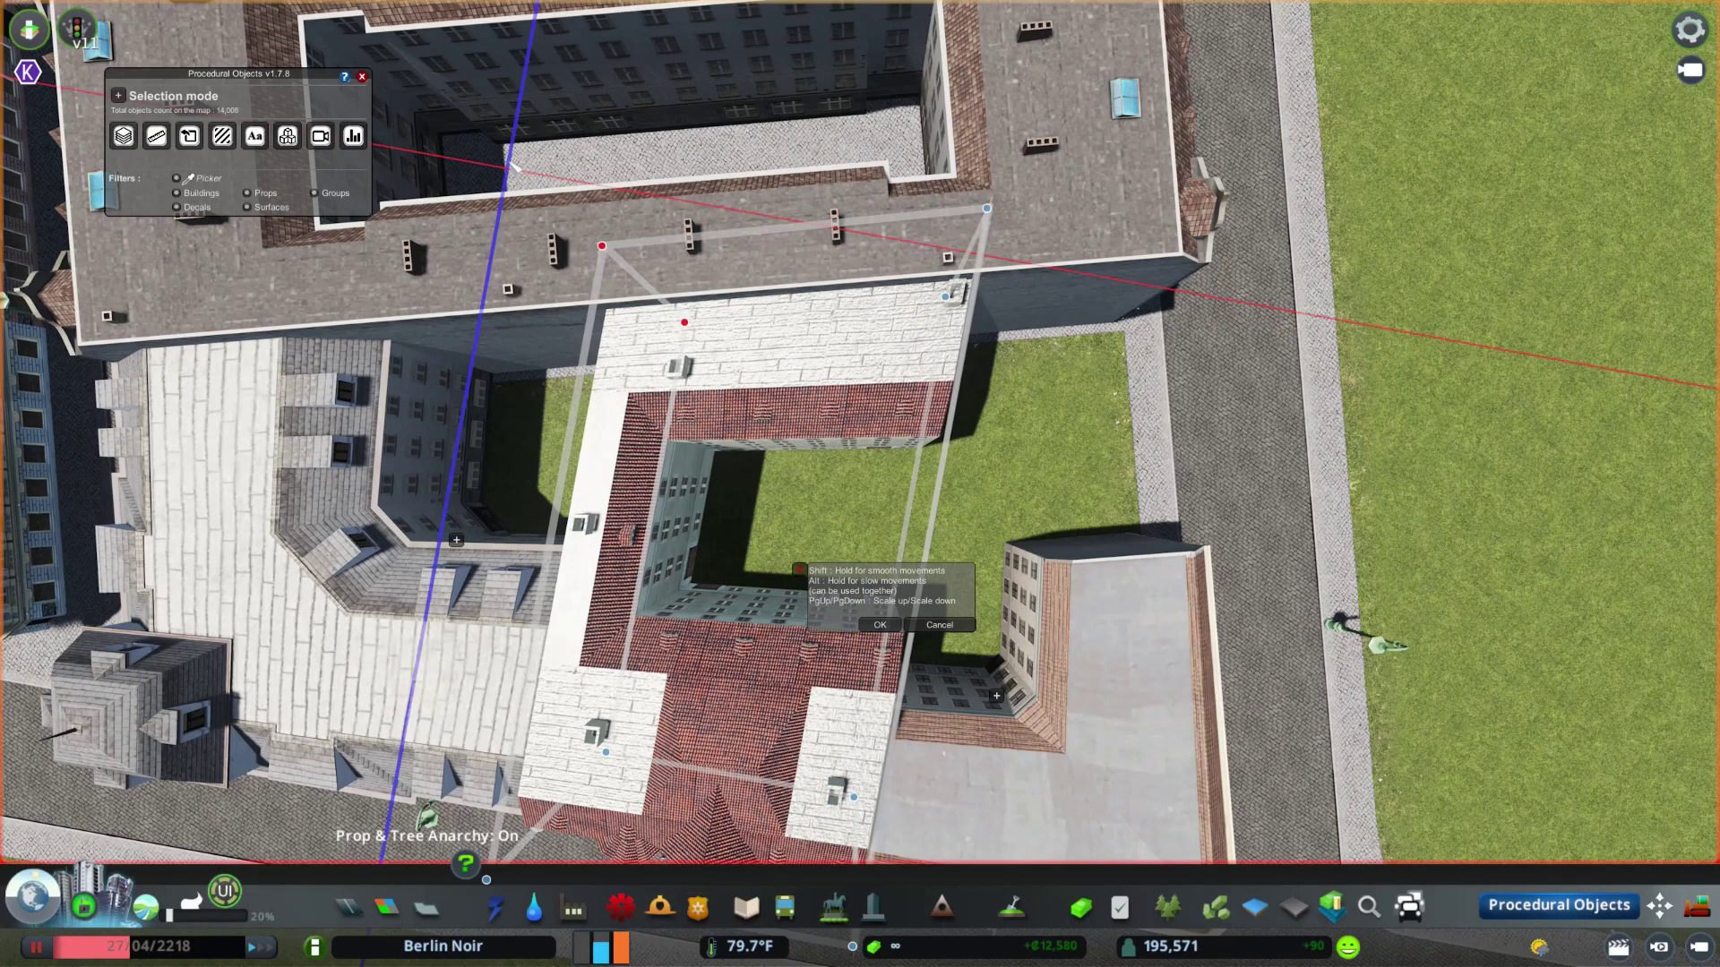
left_click_drag(514, 151, 521, 116)
left_click_drag(870, 148, 878, 99)
left_click(881, 626)
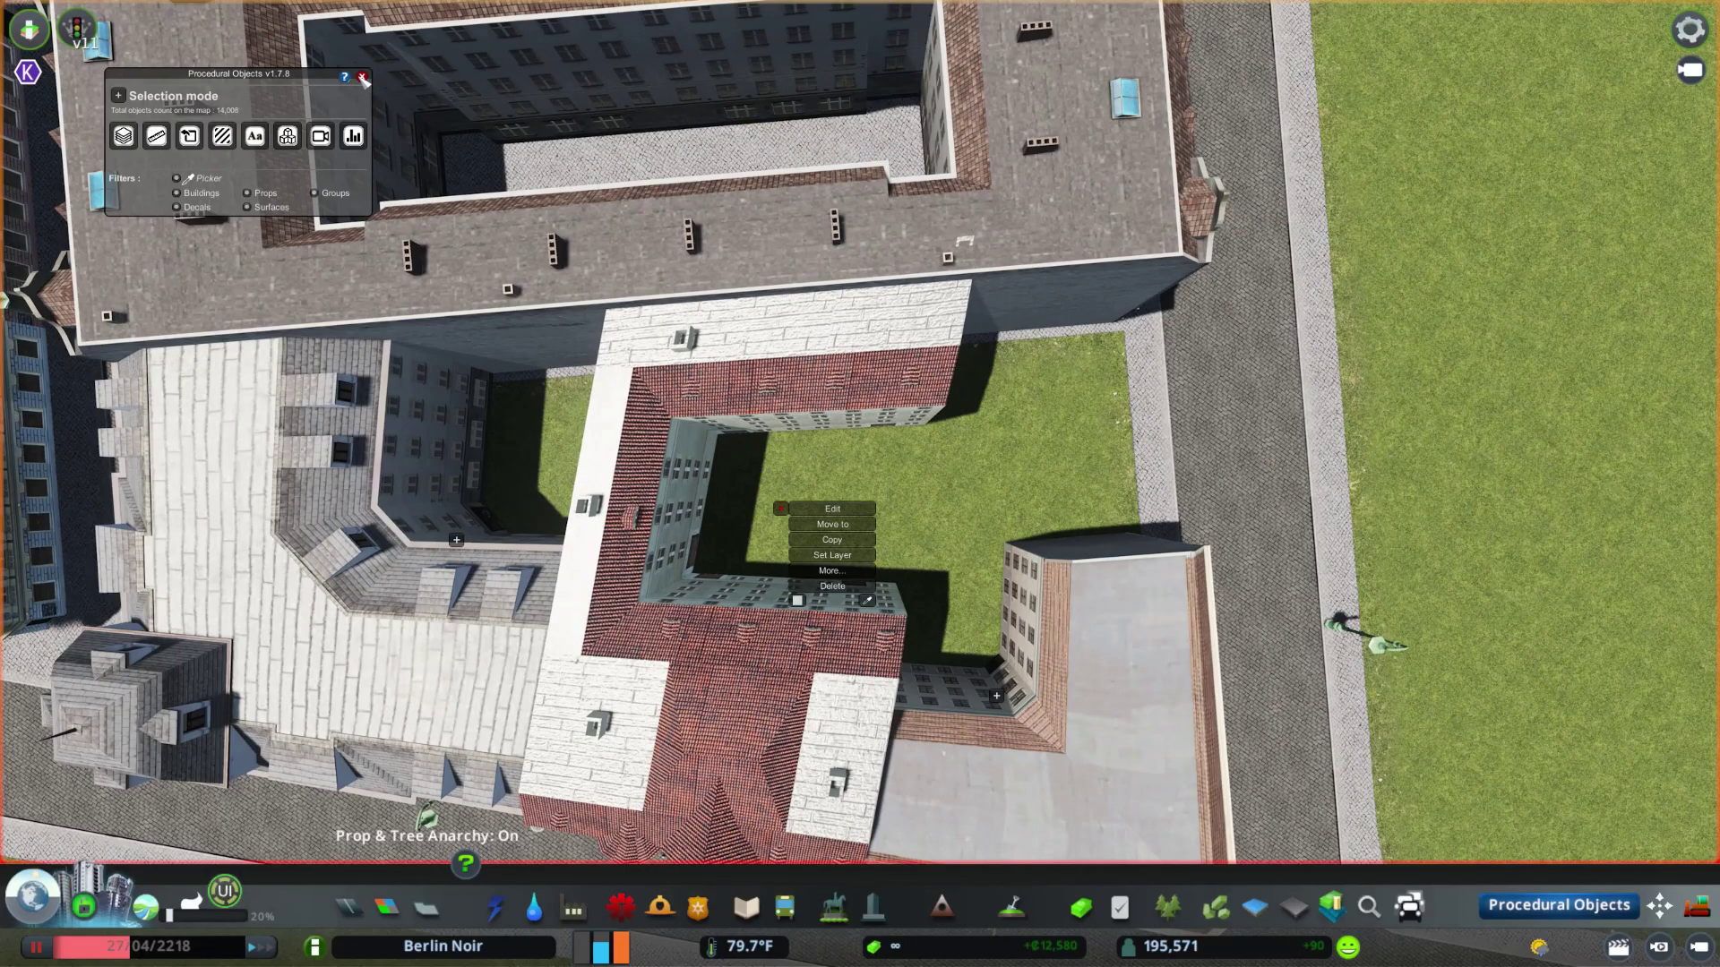
left_click(362, 77)
- Select both paving patches in front of the row of buildings with Move It and convert them to Procedural Objects
scroll(867, 488, "down", 3)
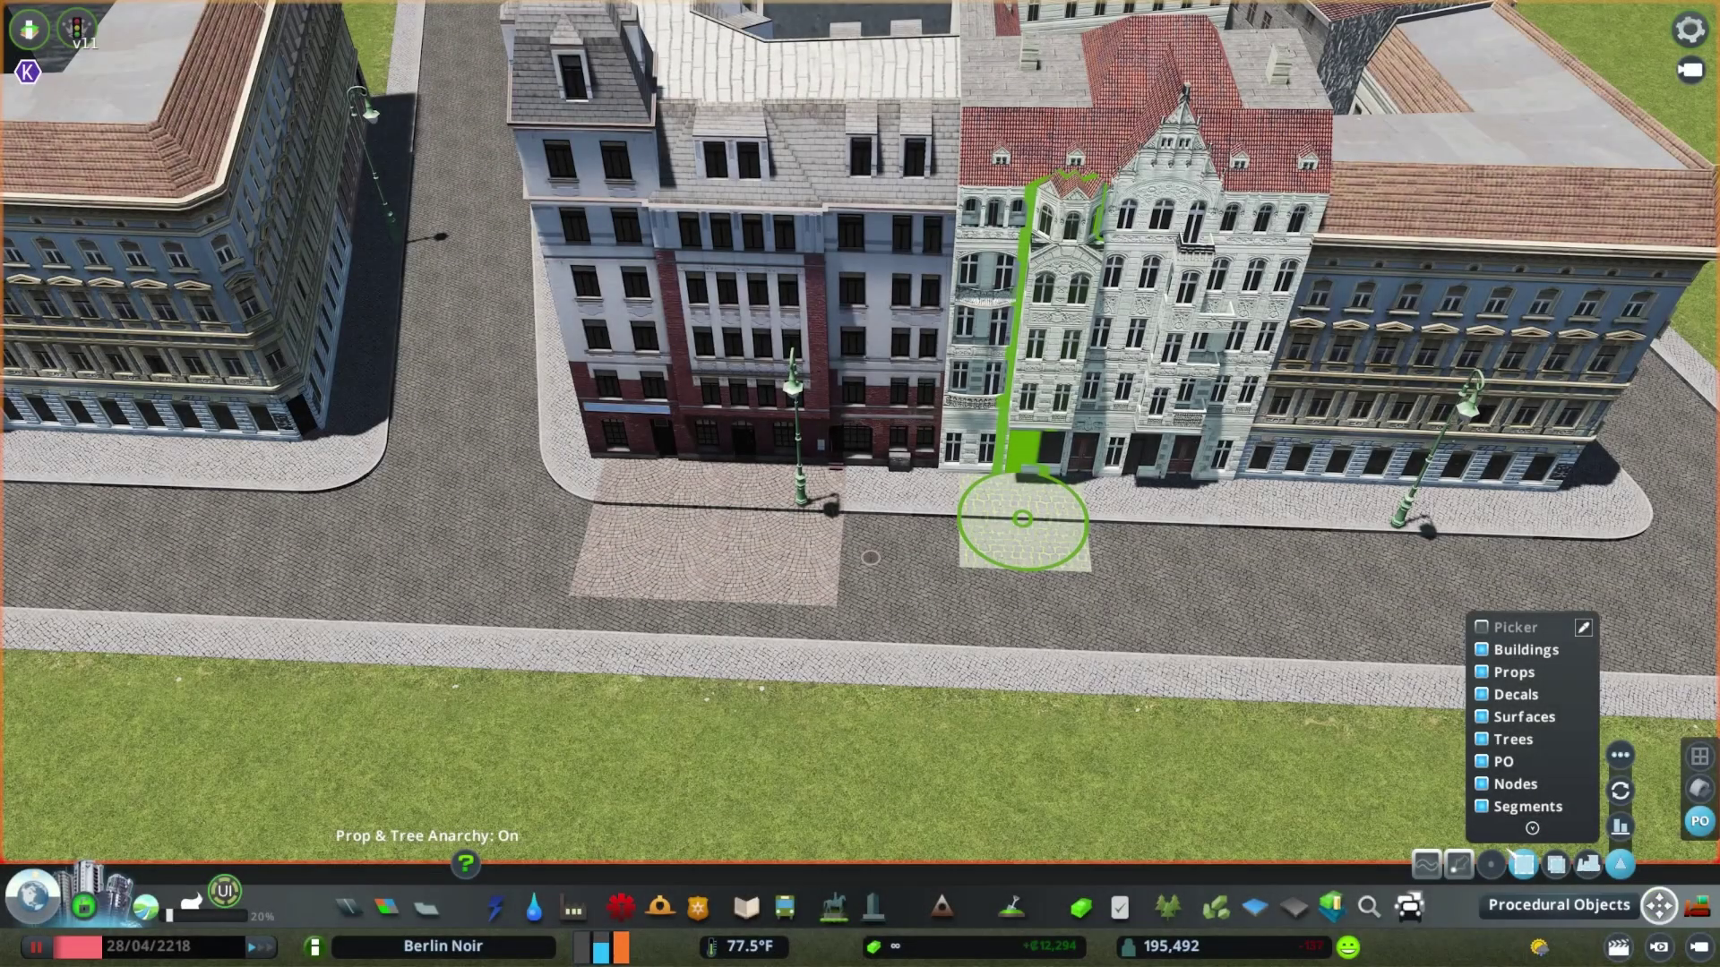
key("Escape")
scroll(1066, 578, "up", 2)
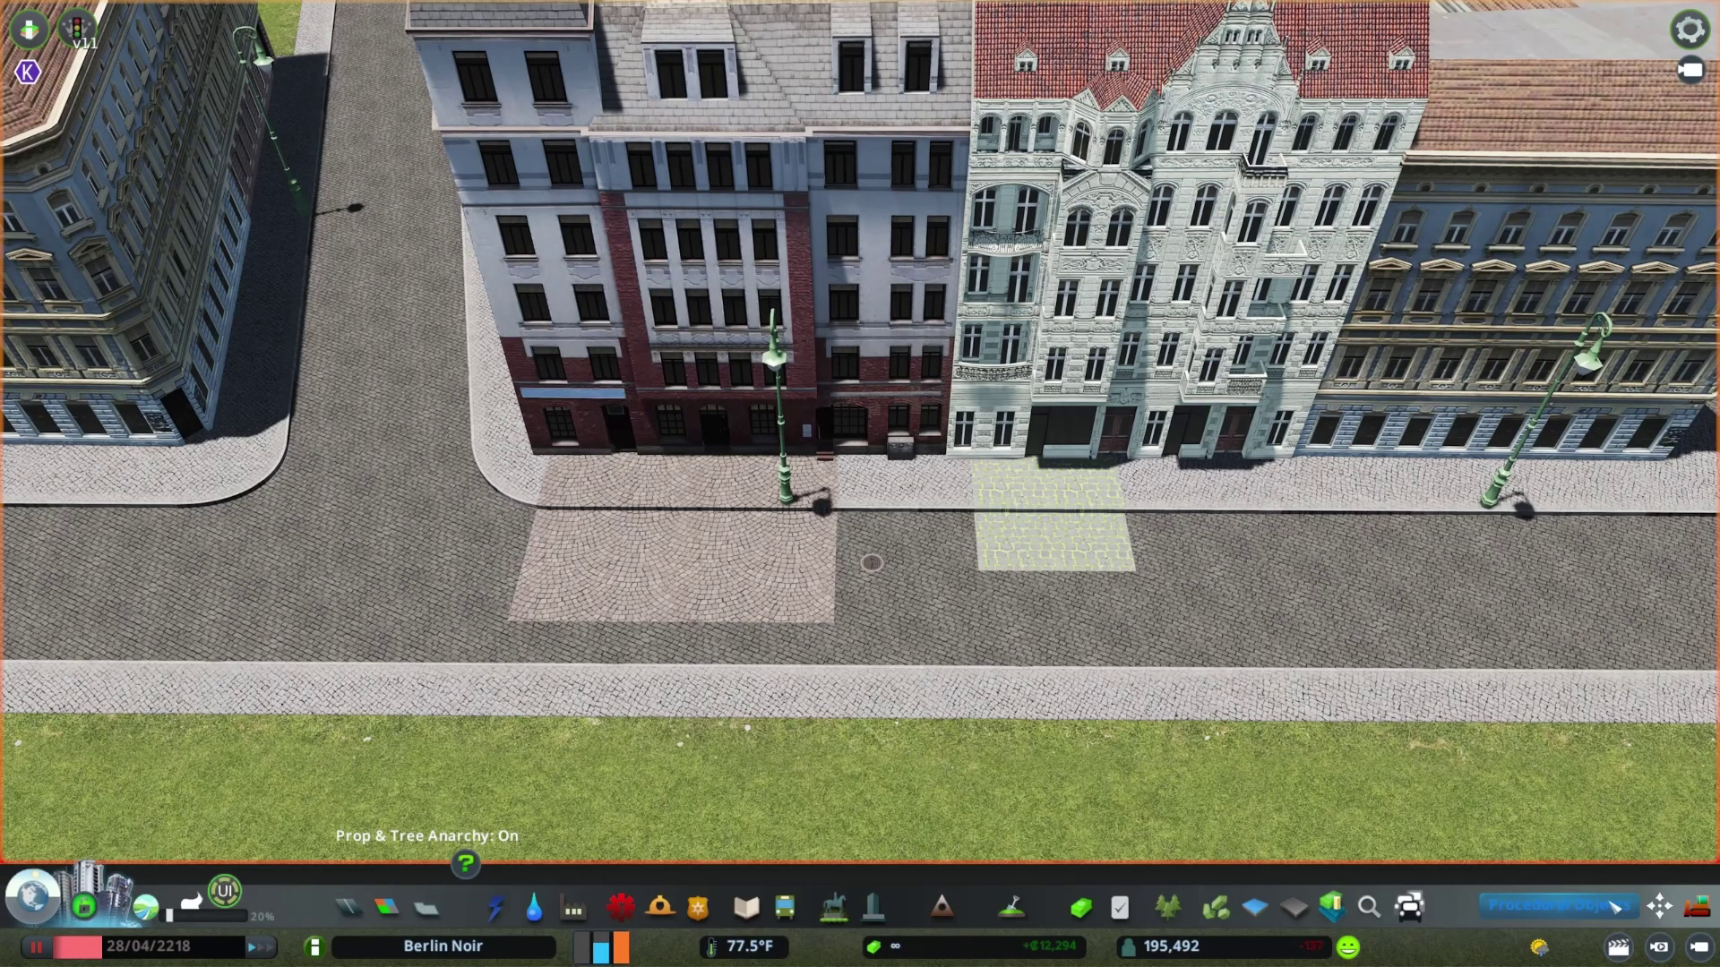
left_click(1629, 908)
left_click_drag(1225, 595, 498, 484)
left_click(959, 578, "shift")
mouse_move(1618, 756)
left_click(1529, 641)
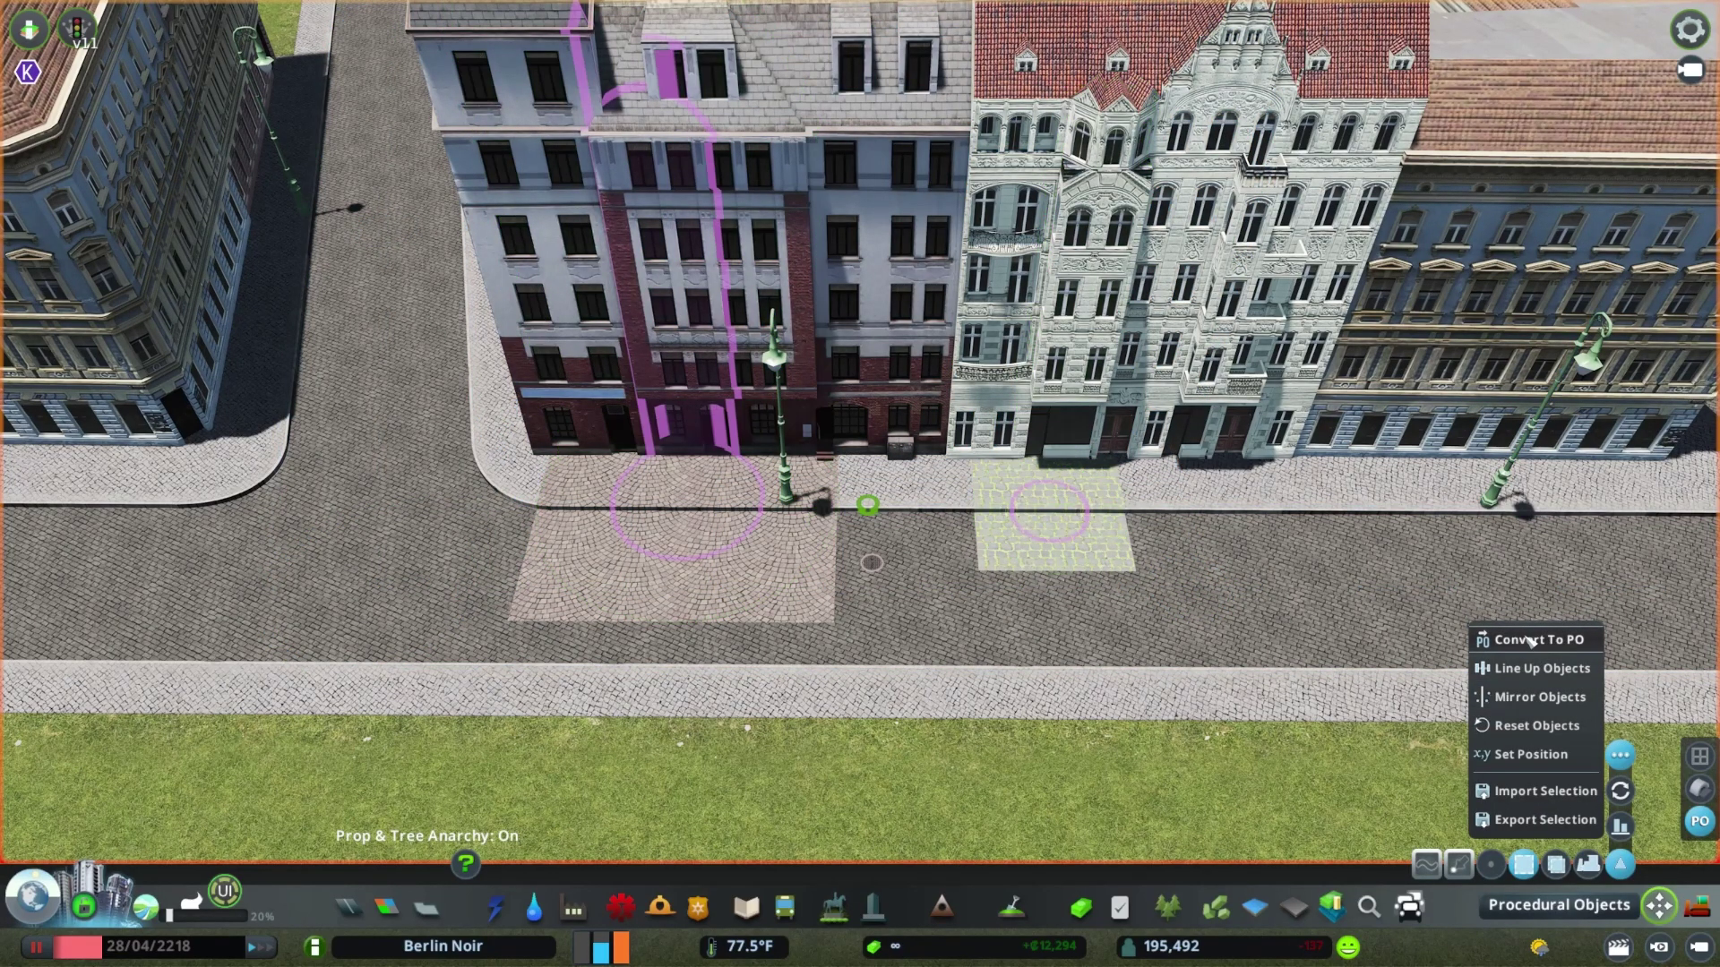
- Give the green cobblestone patch a darker tint in Procedural Objects
left_click(1529, 904)
left_click(1067, 616)
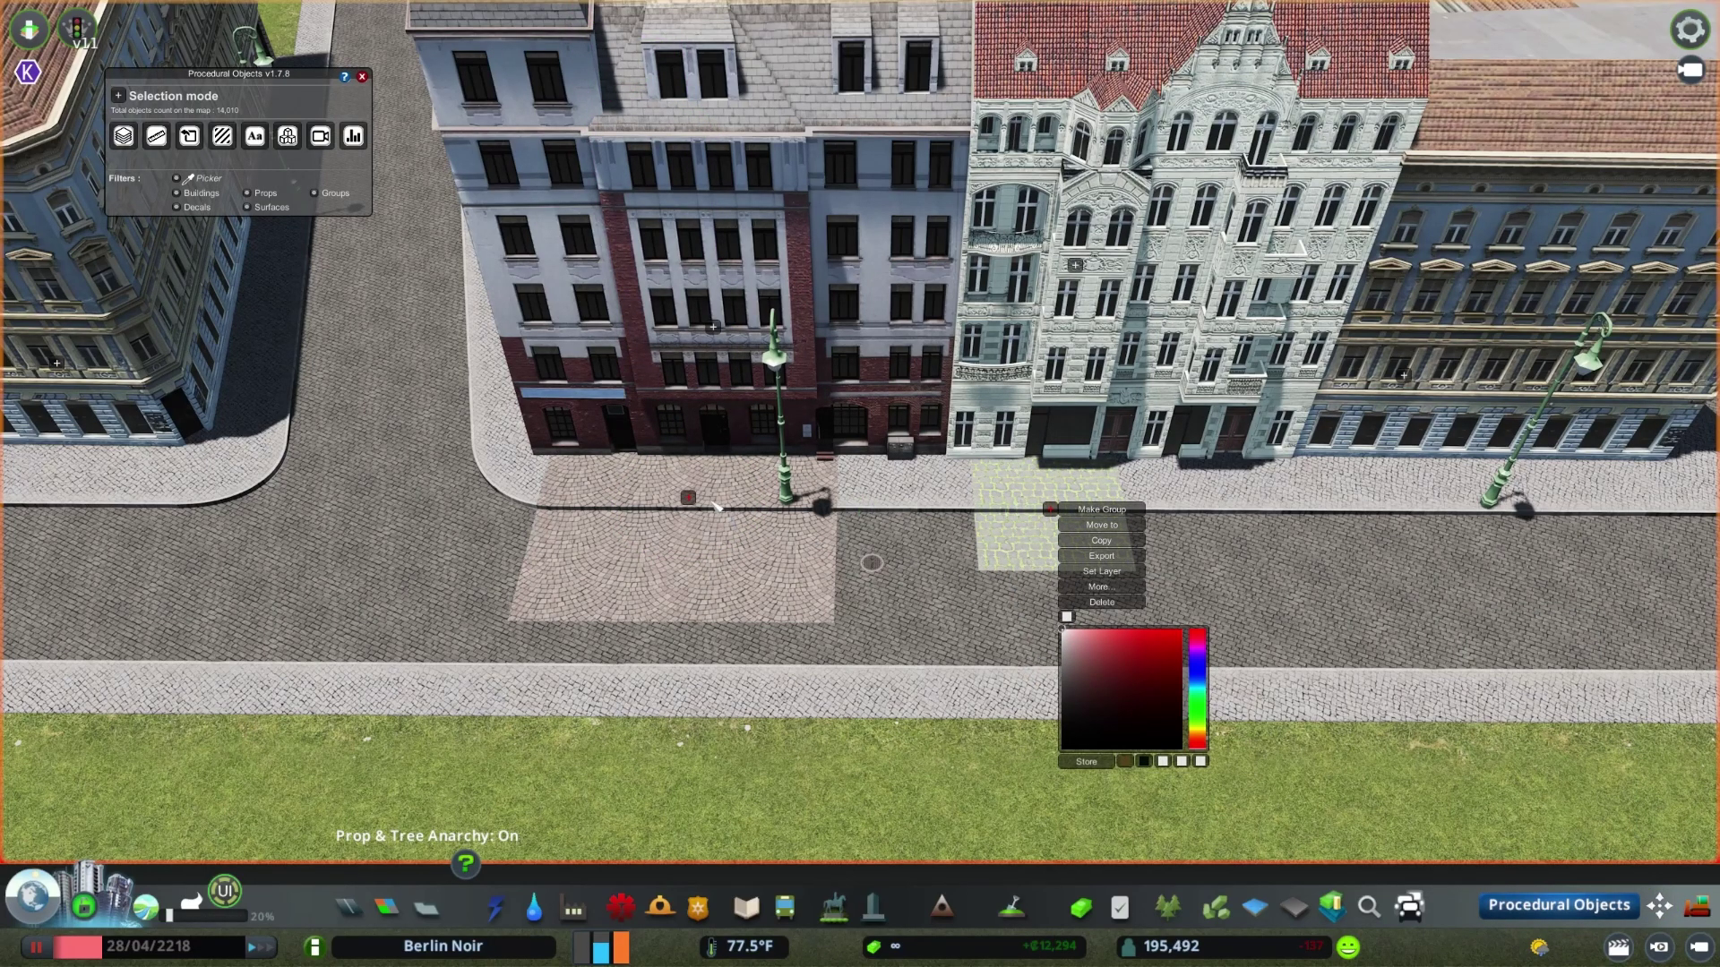
left_click(1066, 616)
left_click(1067, 601)
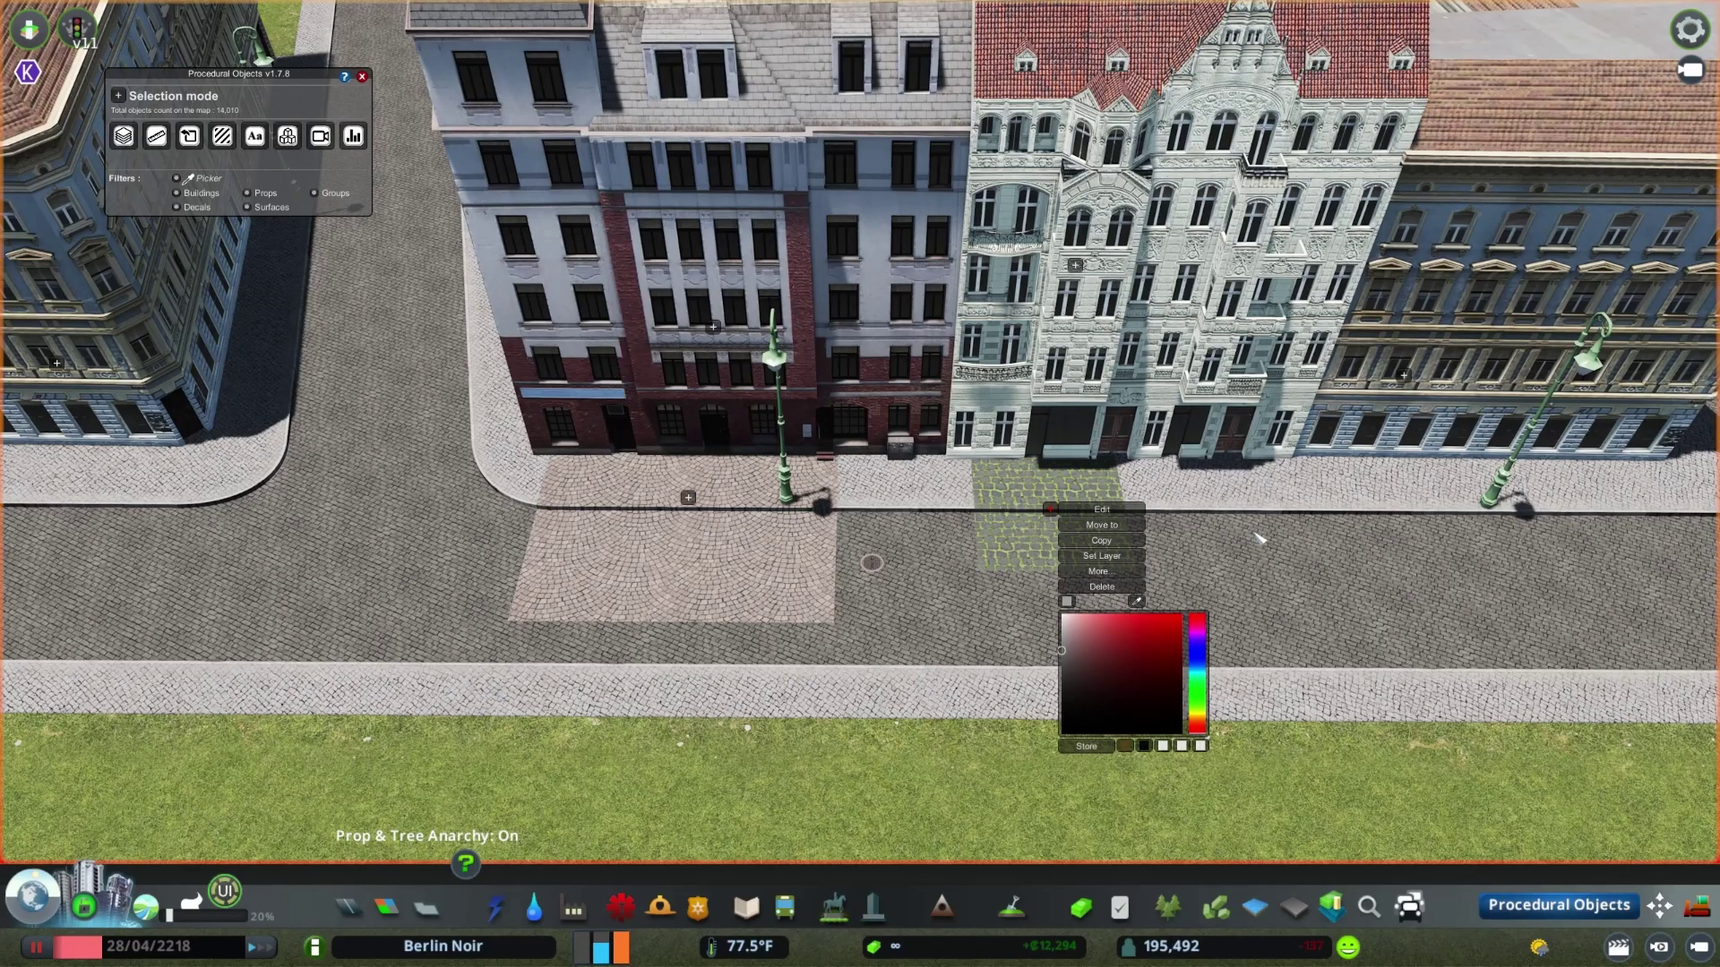
- Lower both paving patches with Move It until they cover only the road and not the sidewalk
left_click(1659, 906)
scroll(1659, 906, "up", 3)
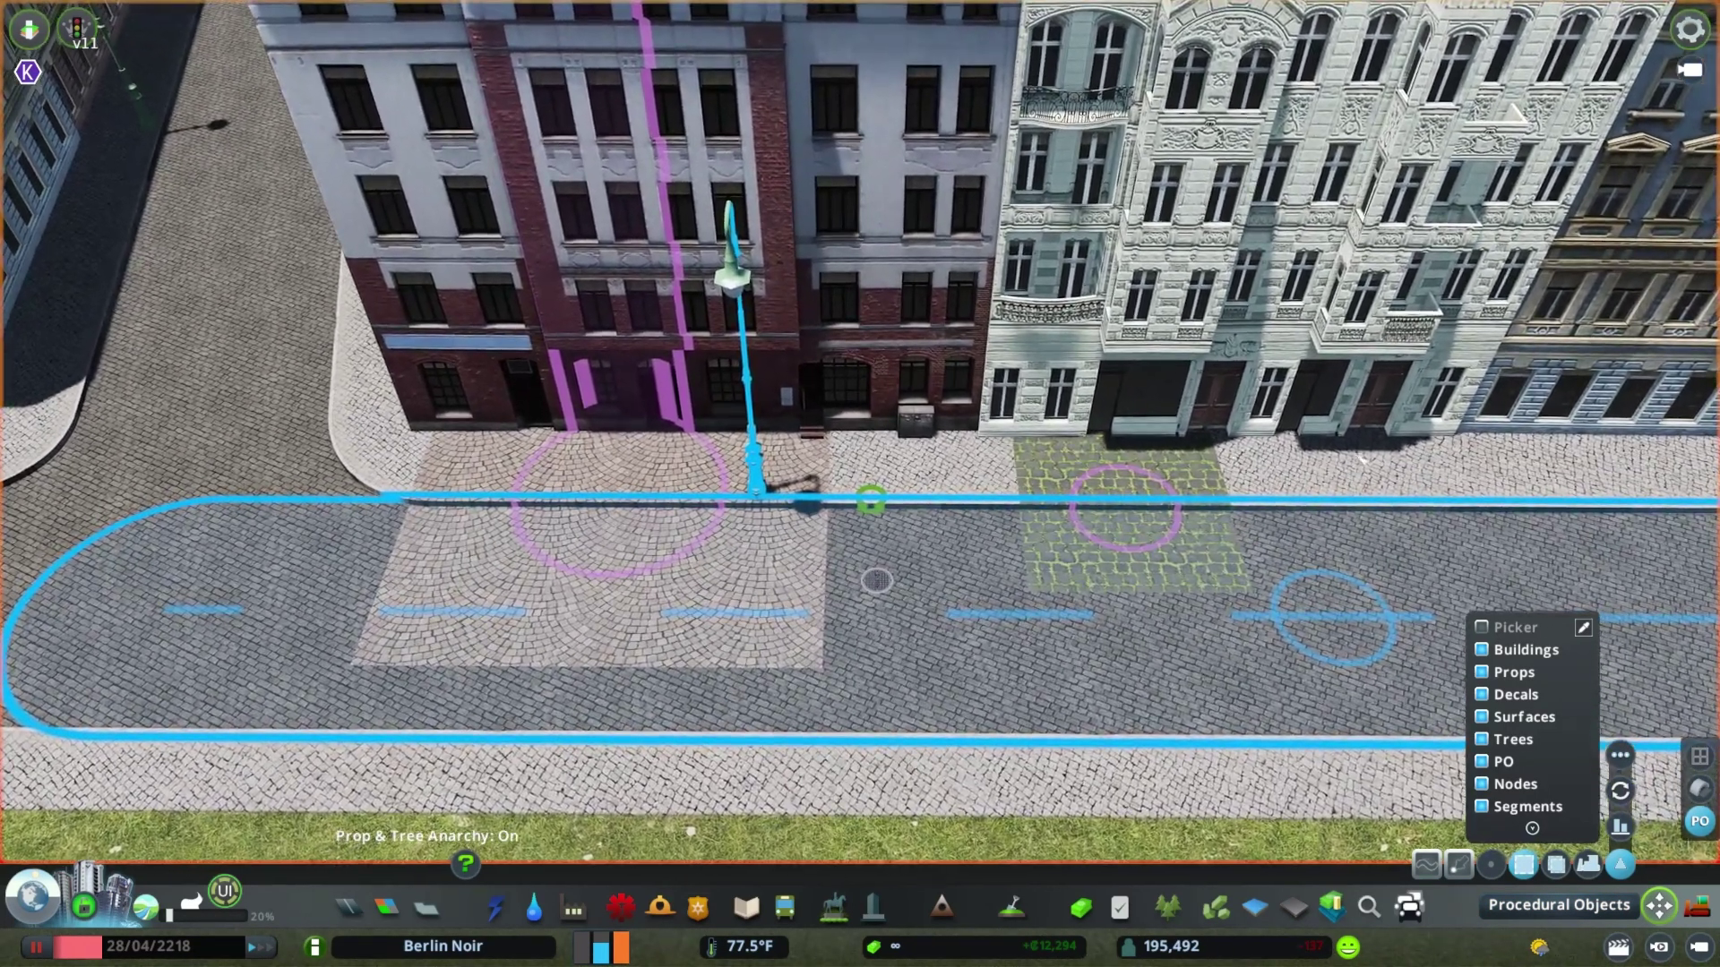
key("Page_Down")
key("ctrl+z")
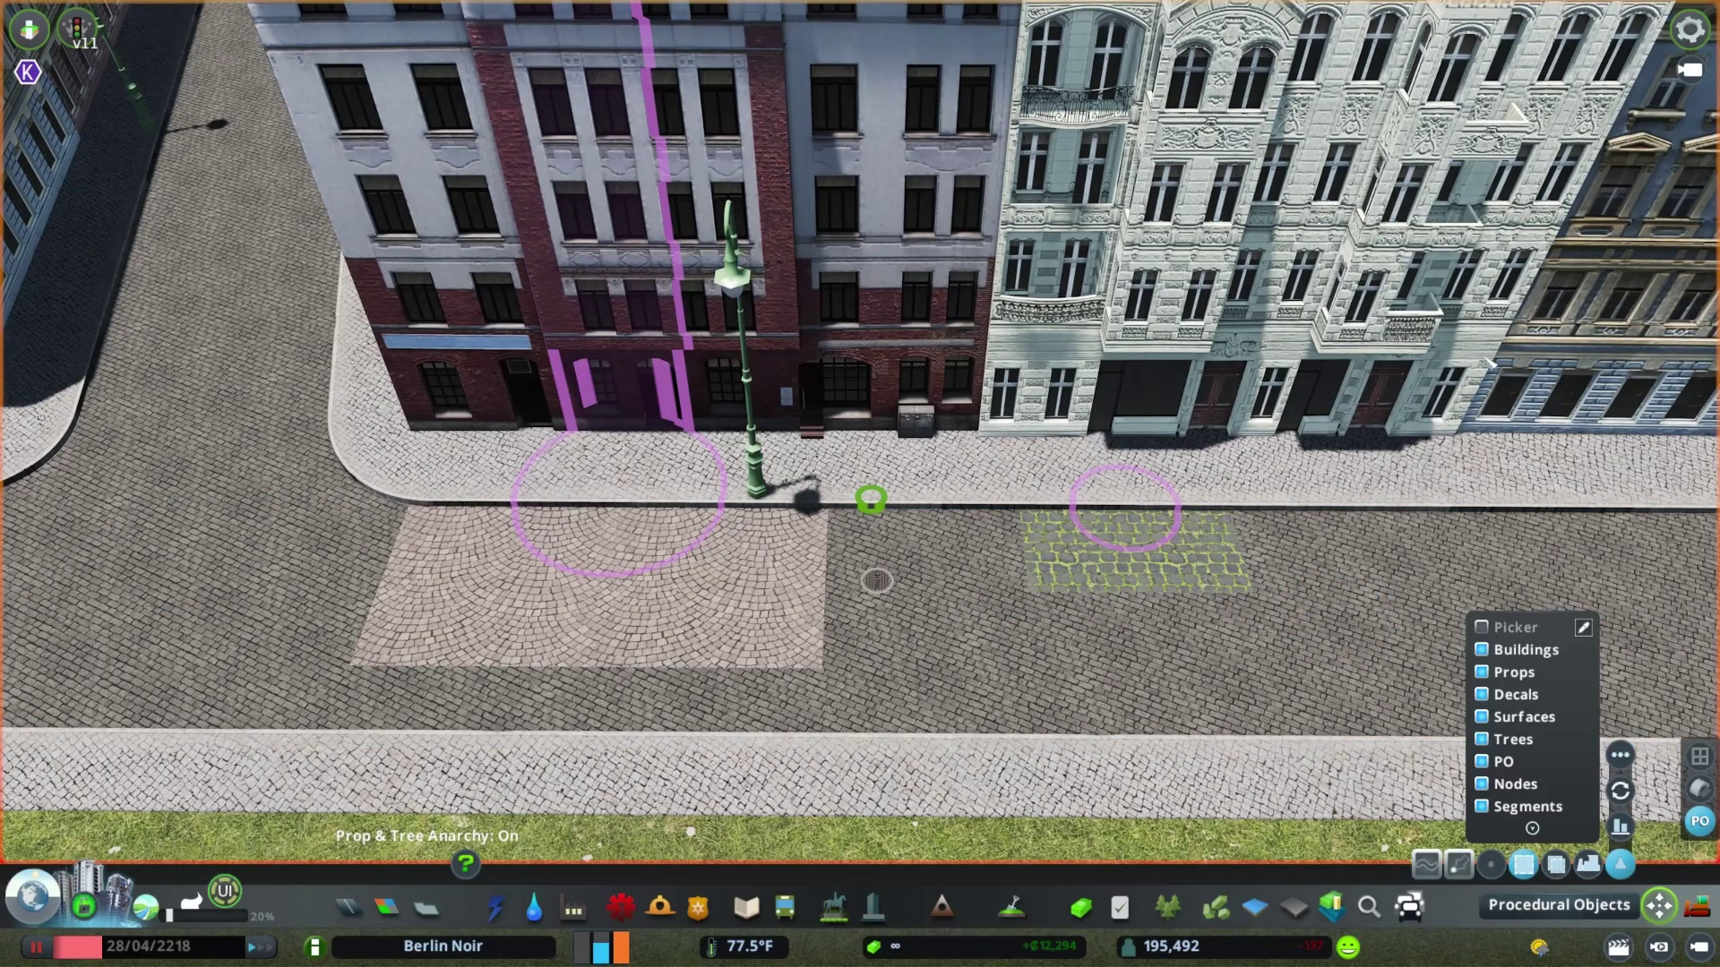
- Exclude segments from the Move It selection and shift both paving patches along the street
left_click(1483, 807)
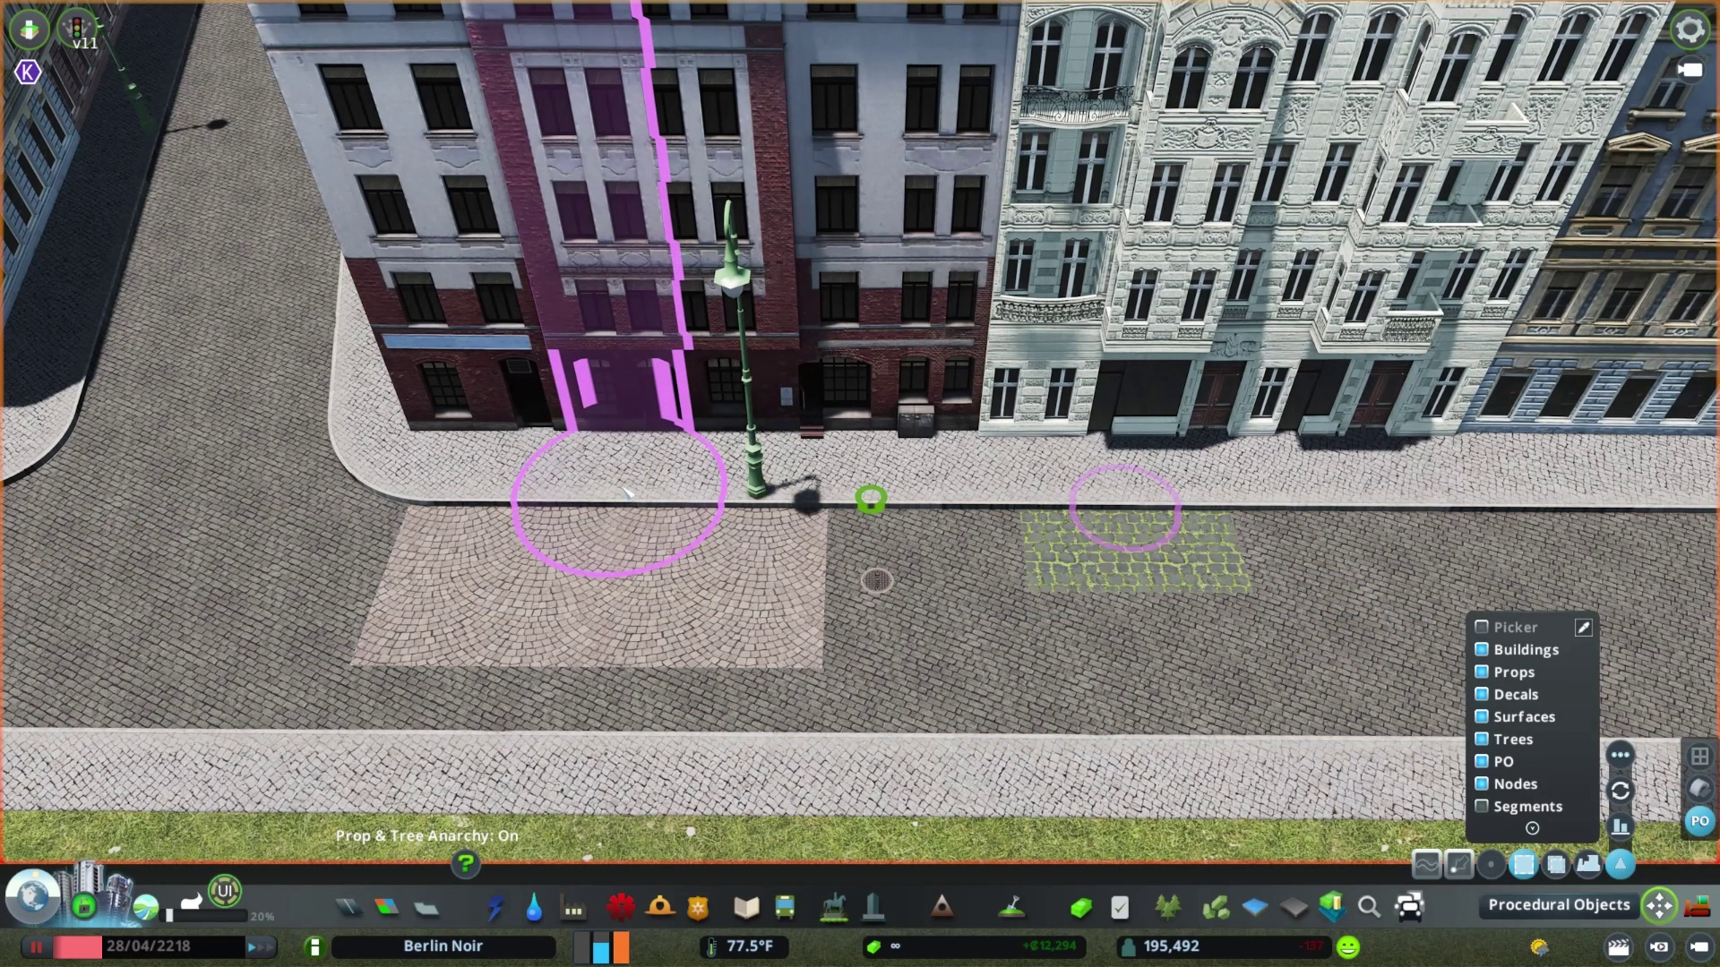
key("Delete")
key("ctrl+z")
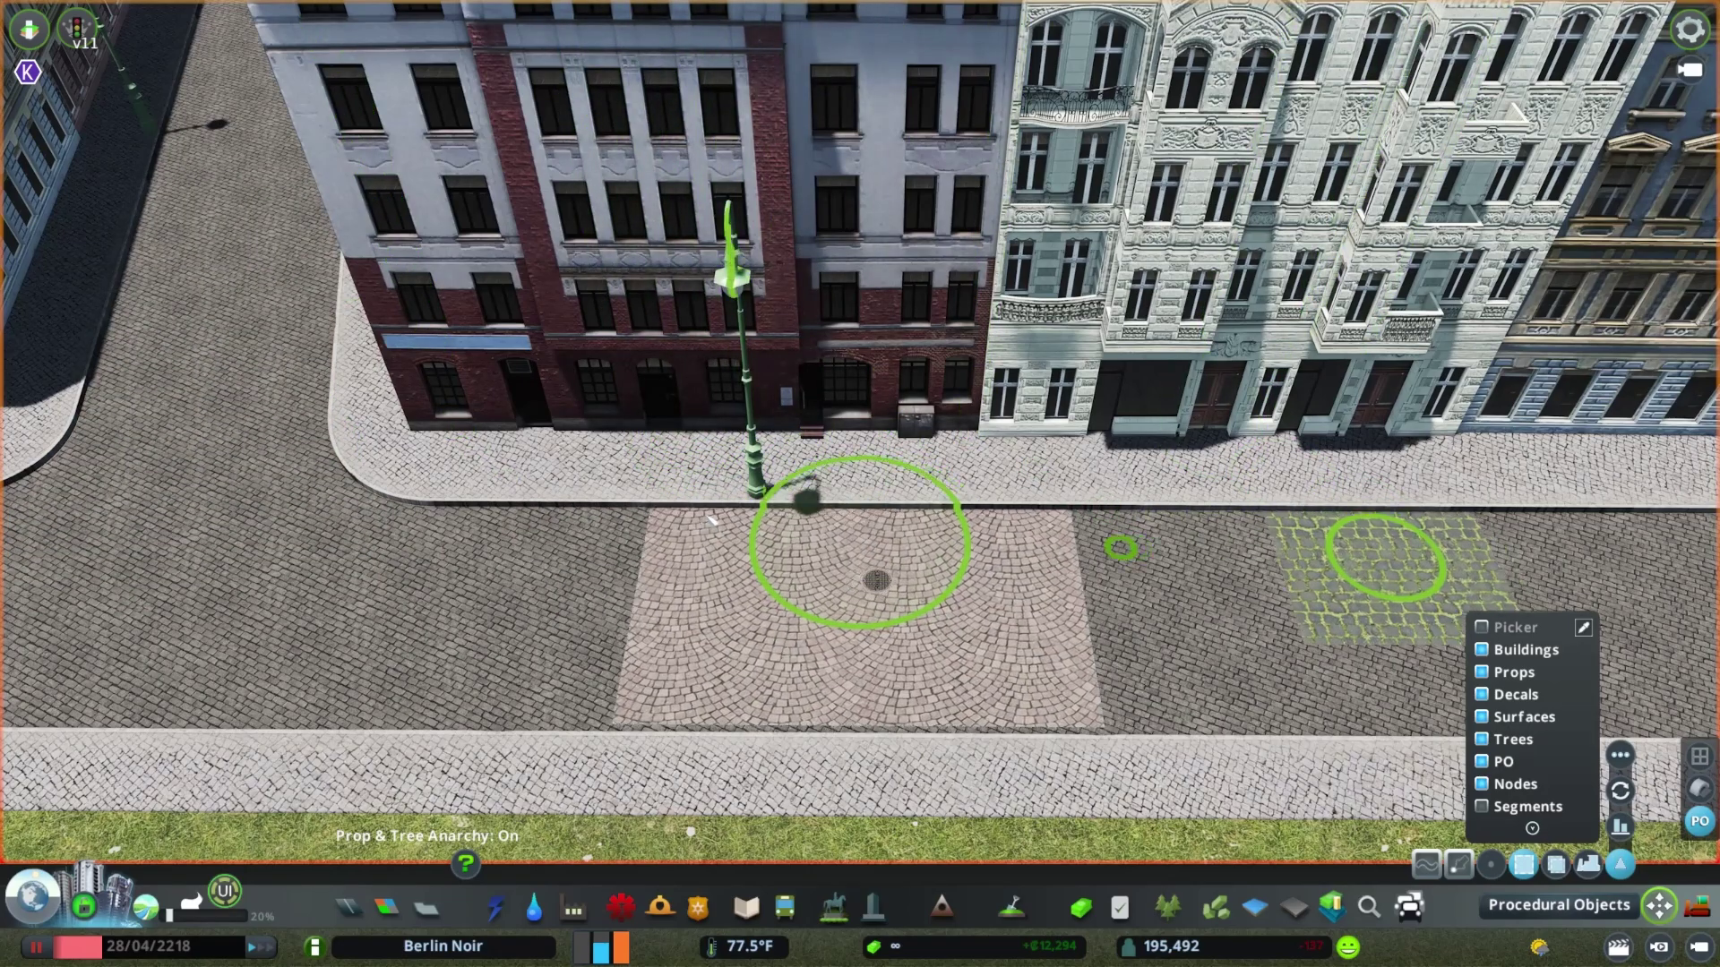
key("ctrl+z")
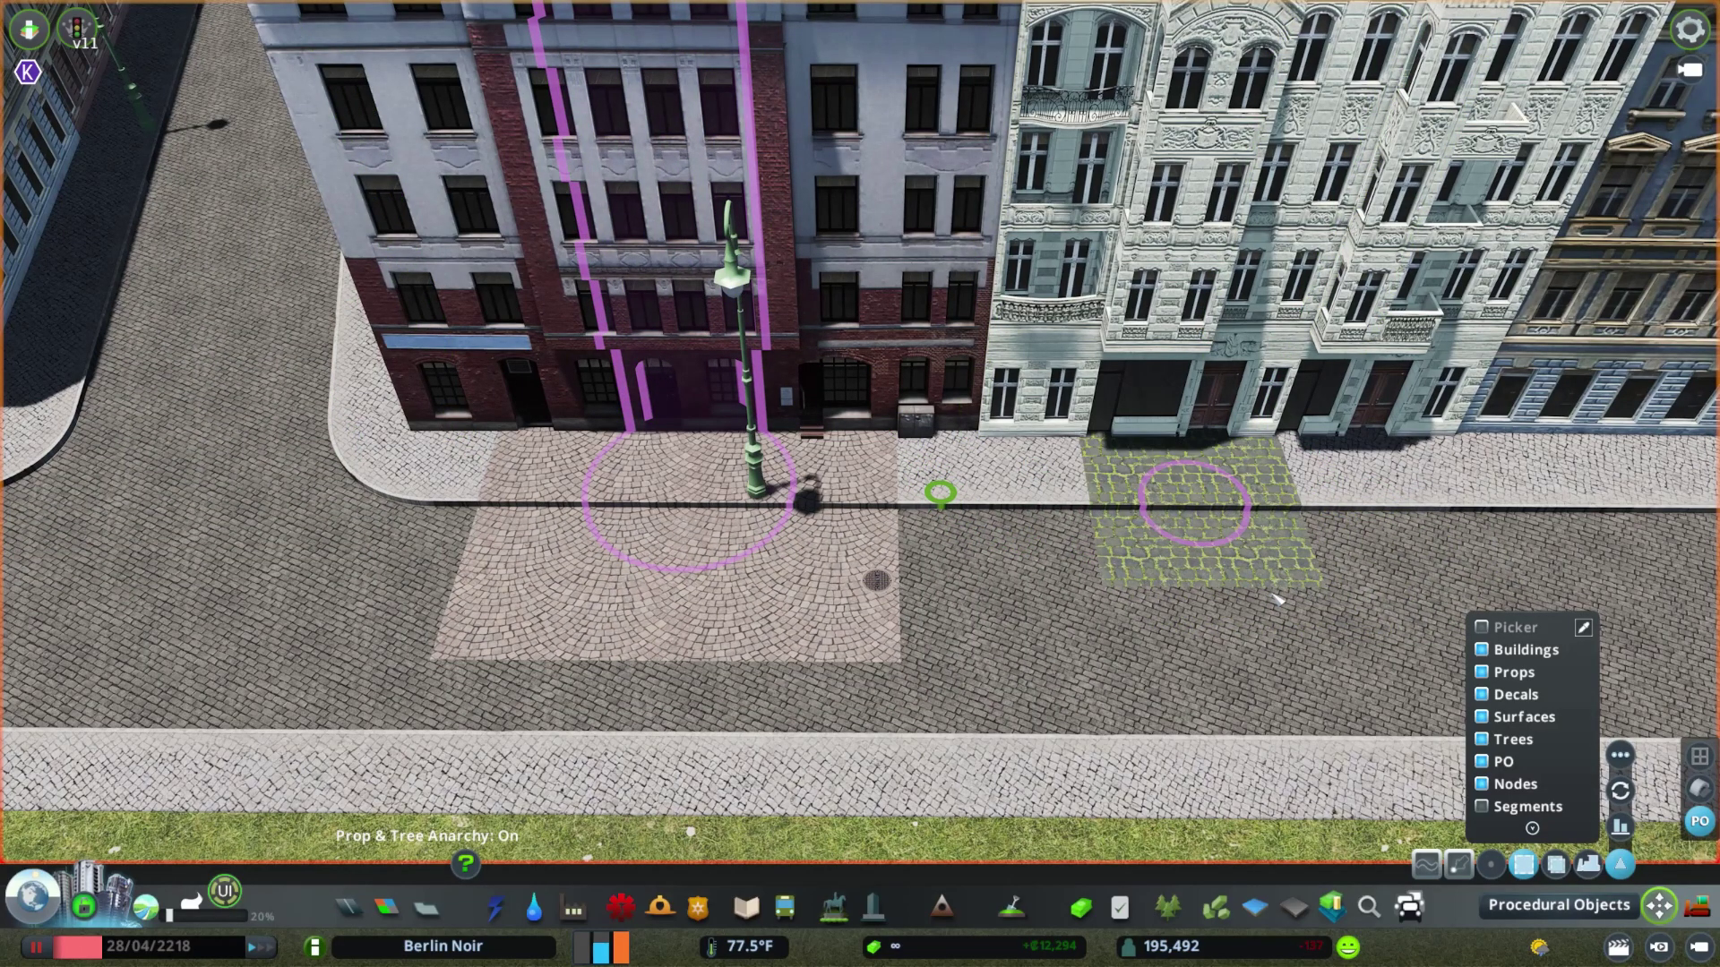
- Adjust the patches' heights individually so the green one covers only the sidewalk and the pink one spans sidewalk and road
right_click(793, 551)
left_click(816, 566)
key("ctrl+z")
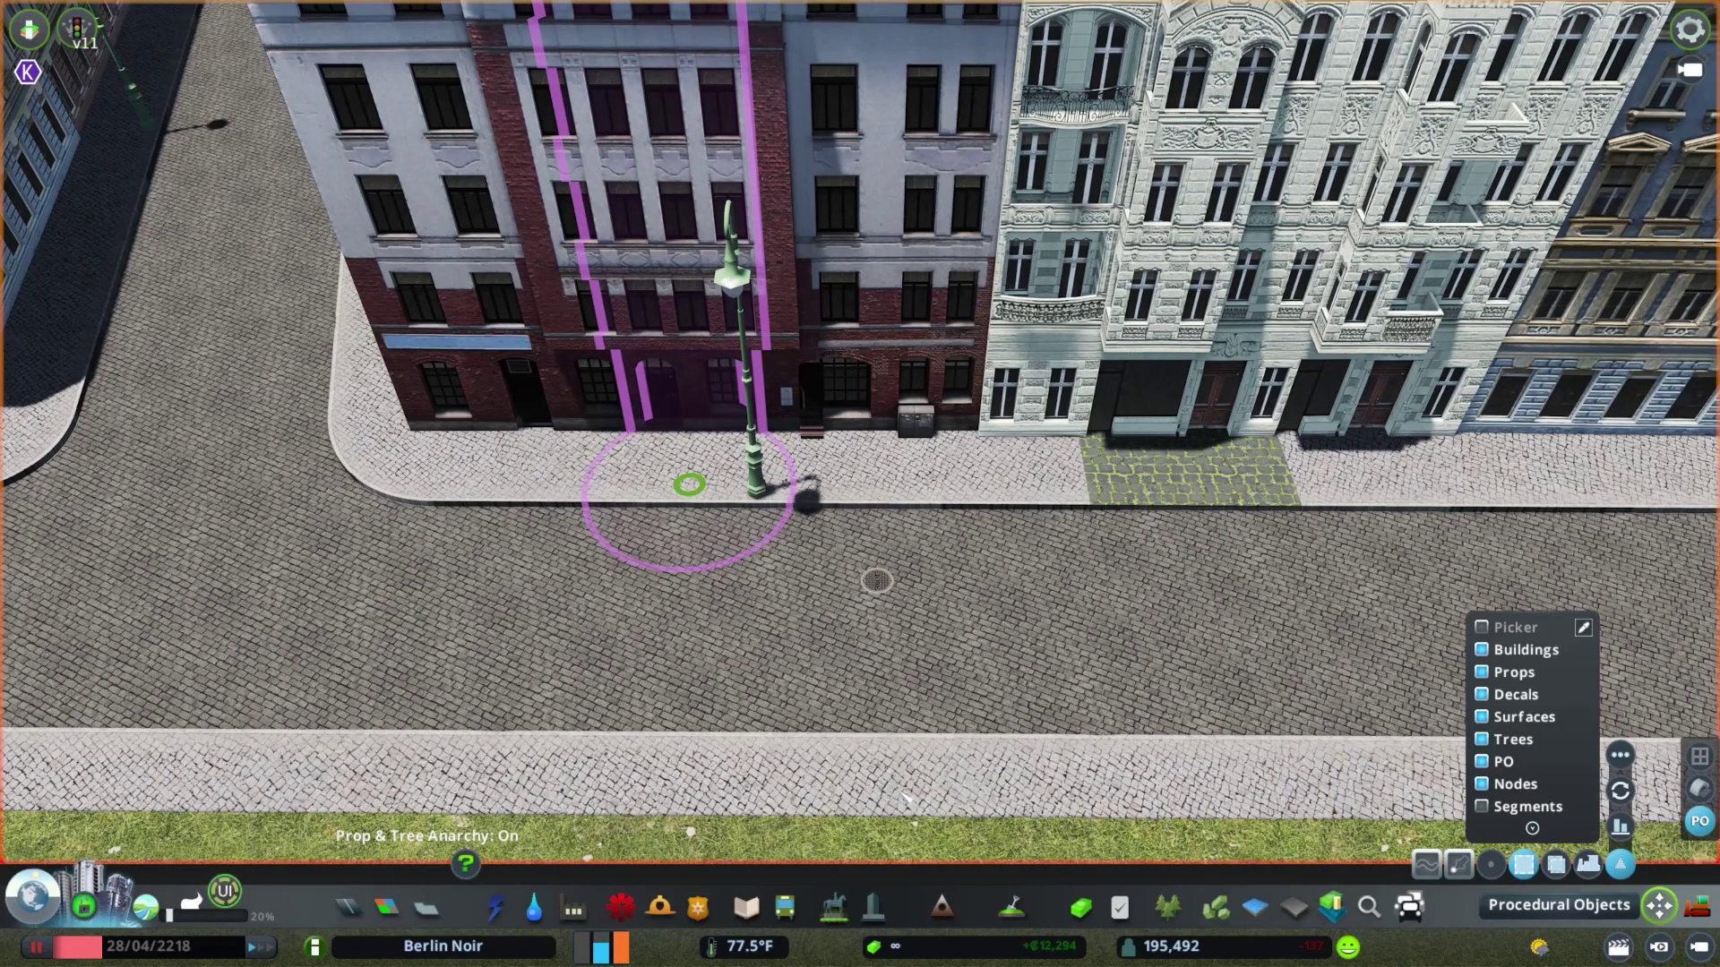
key("ctrl+y")
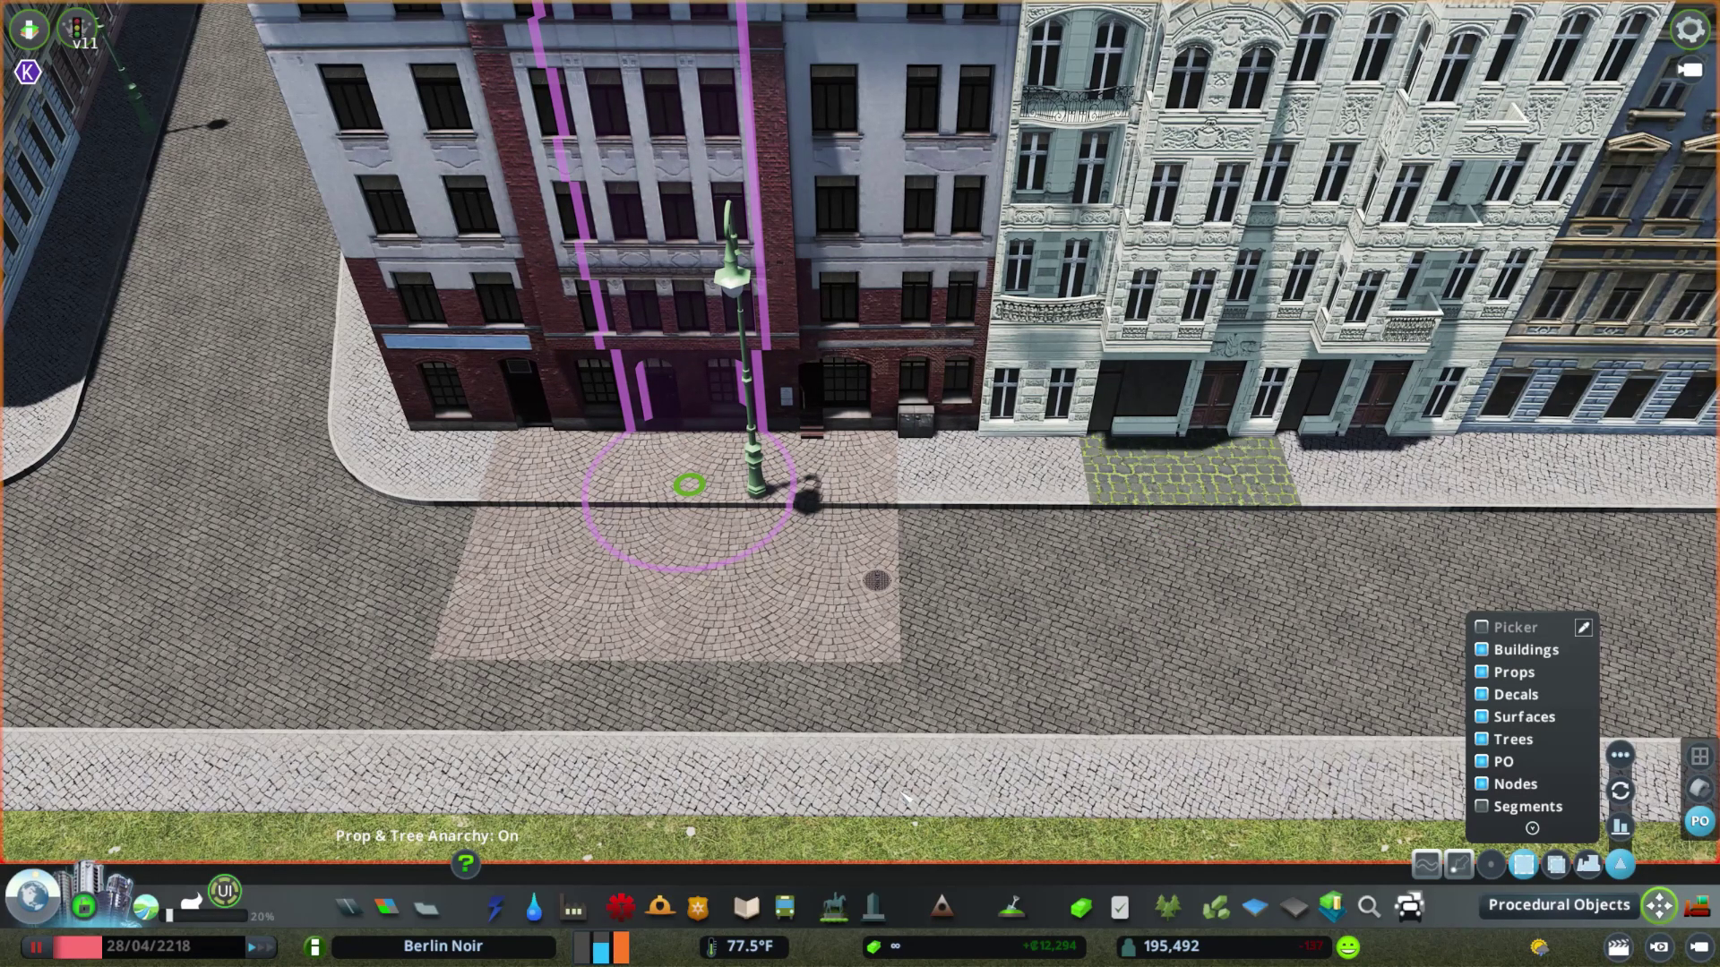
key("Page_Down")
key("Page_Up")
- Delete the pink paving patch and move the green patch onto the rounded sidewalk corner beside the white-and-red building
left_click(1620, 825)
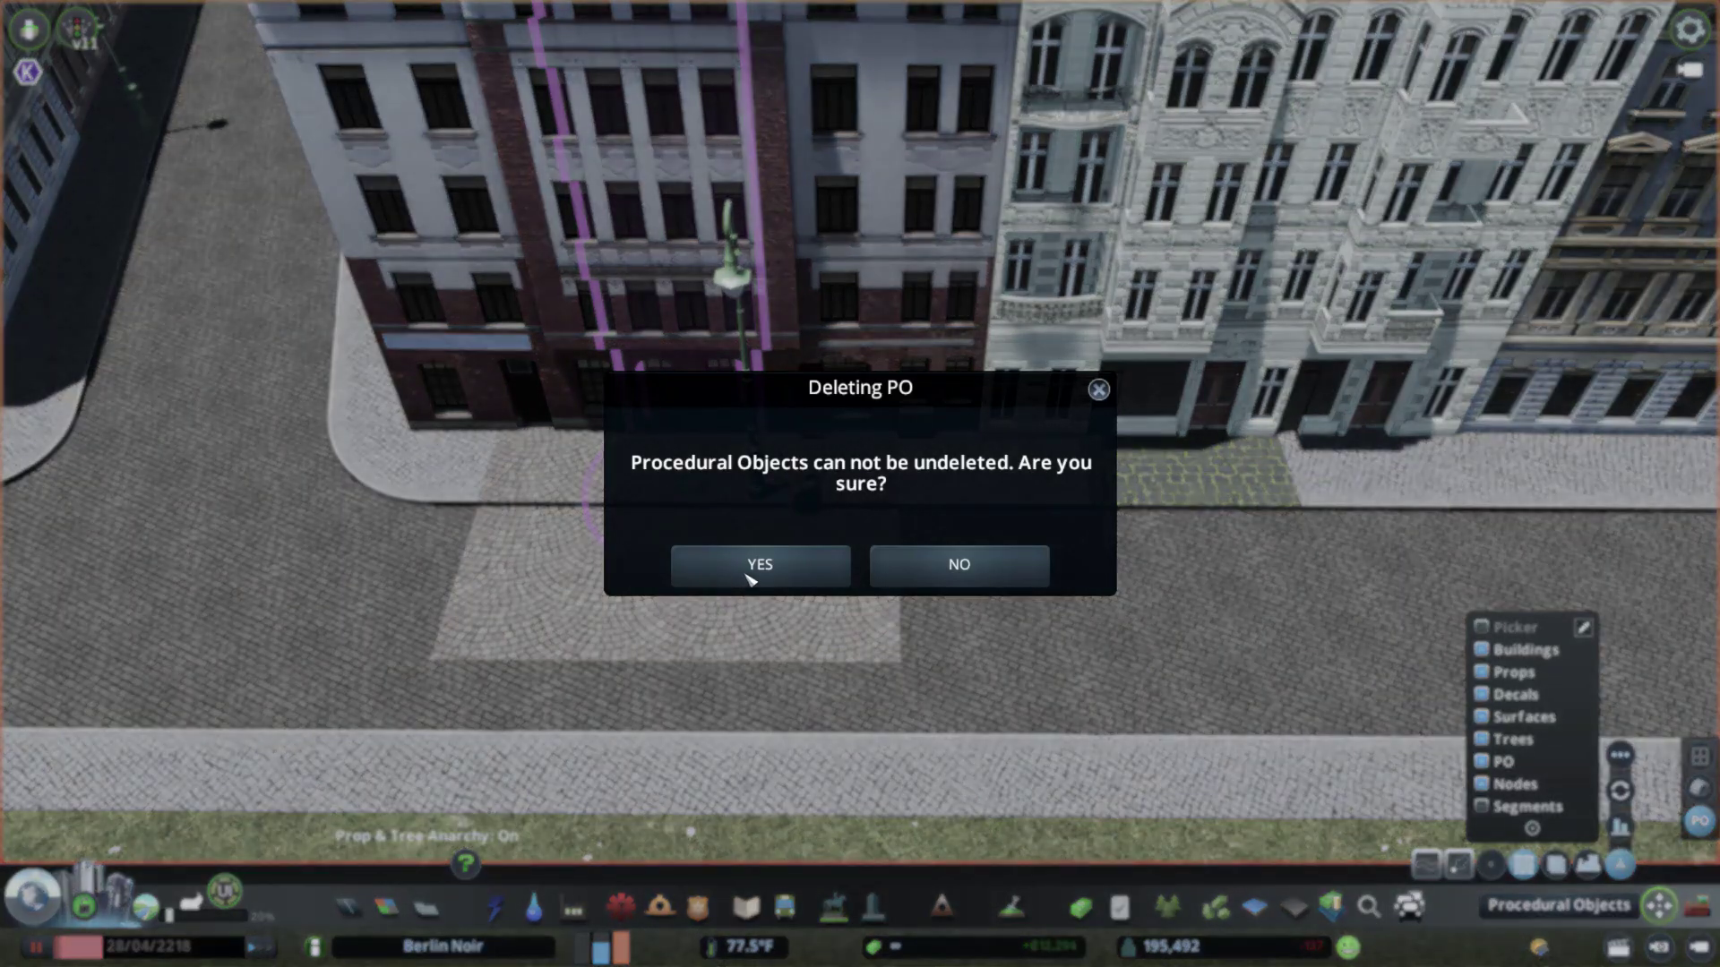
left_click(755, 566)
left_click_drag(1187, 505, 424, 449)
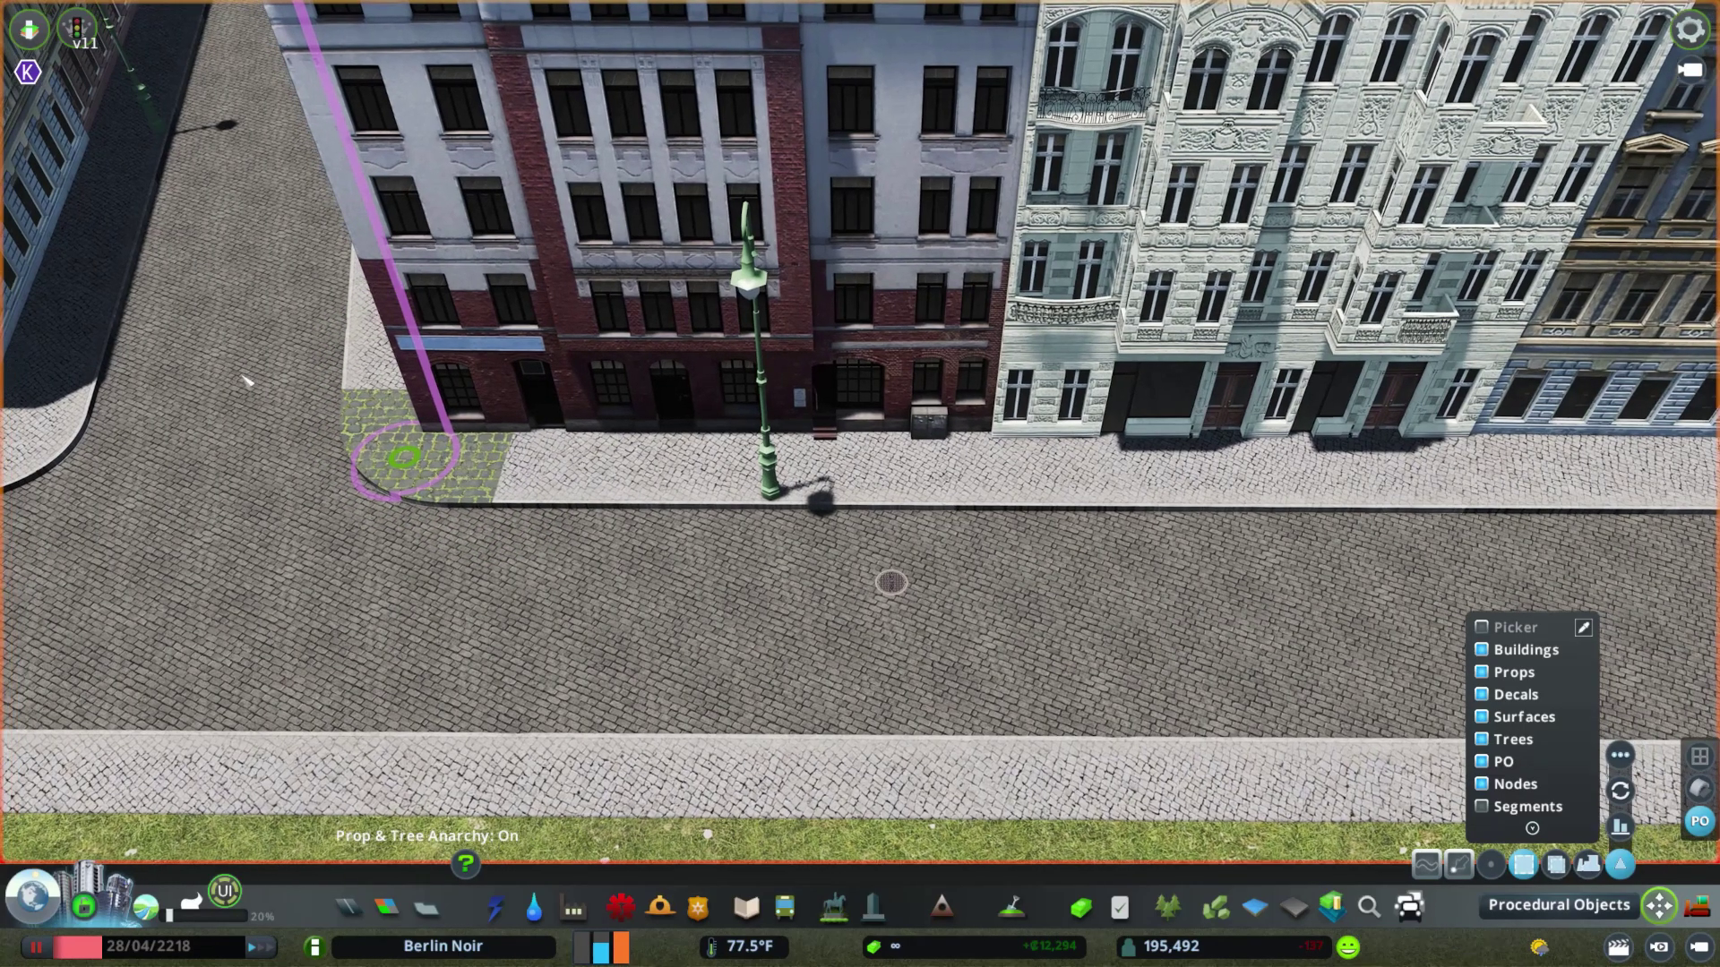
left_click(1620, 755)
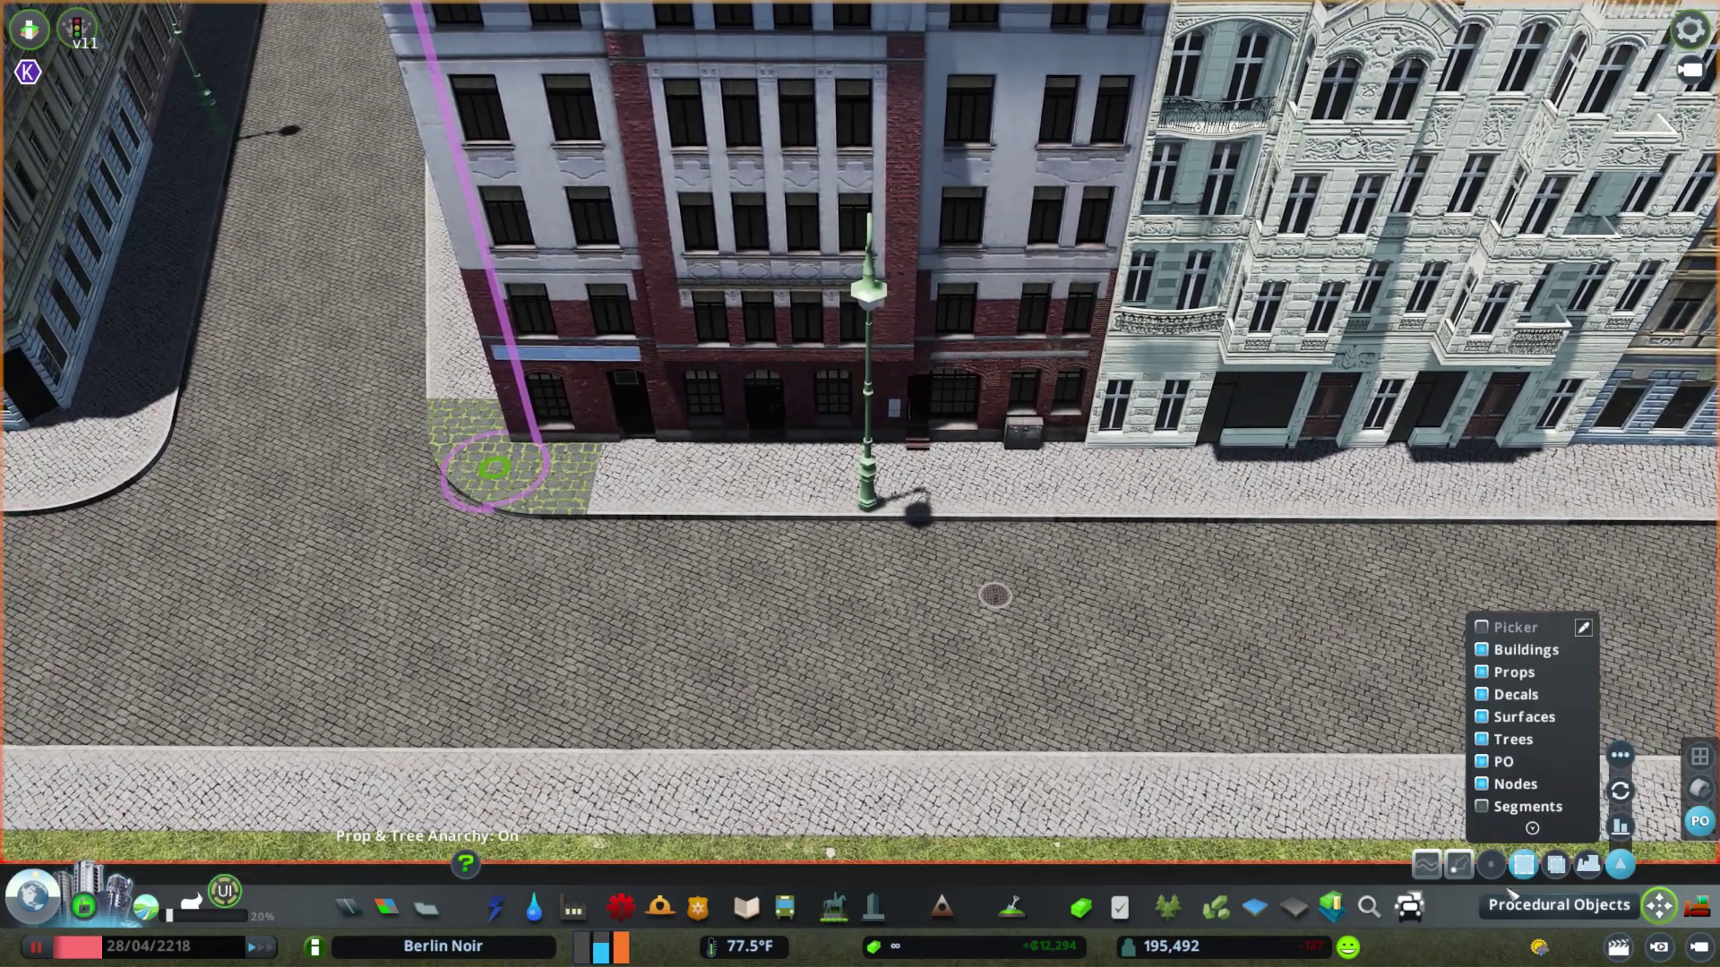
- Edit the green corner patch in Procedural Objects and lay copies end to end along the sidewalk to the far street corner
left_click(1559, 904)
left_click(498, 470)
left_click(570, 465)
scroll(560, 460, "up", 2)
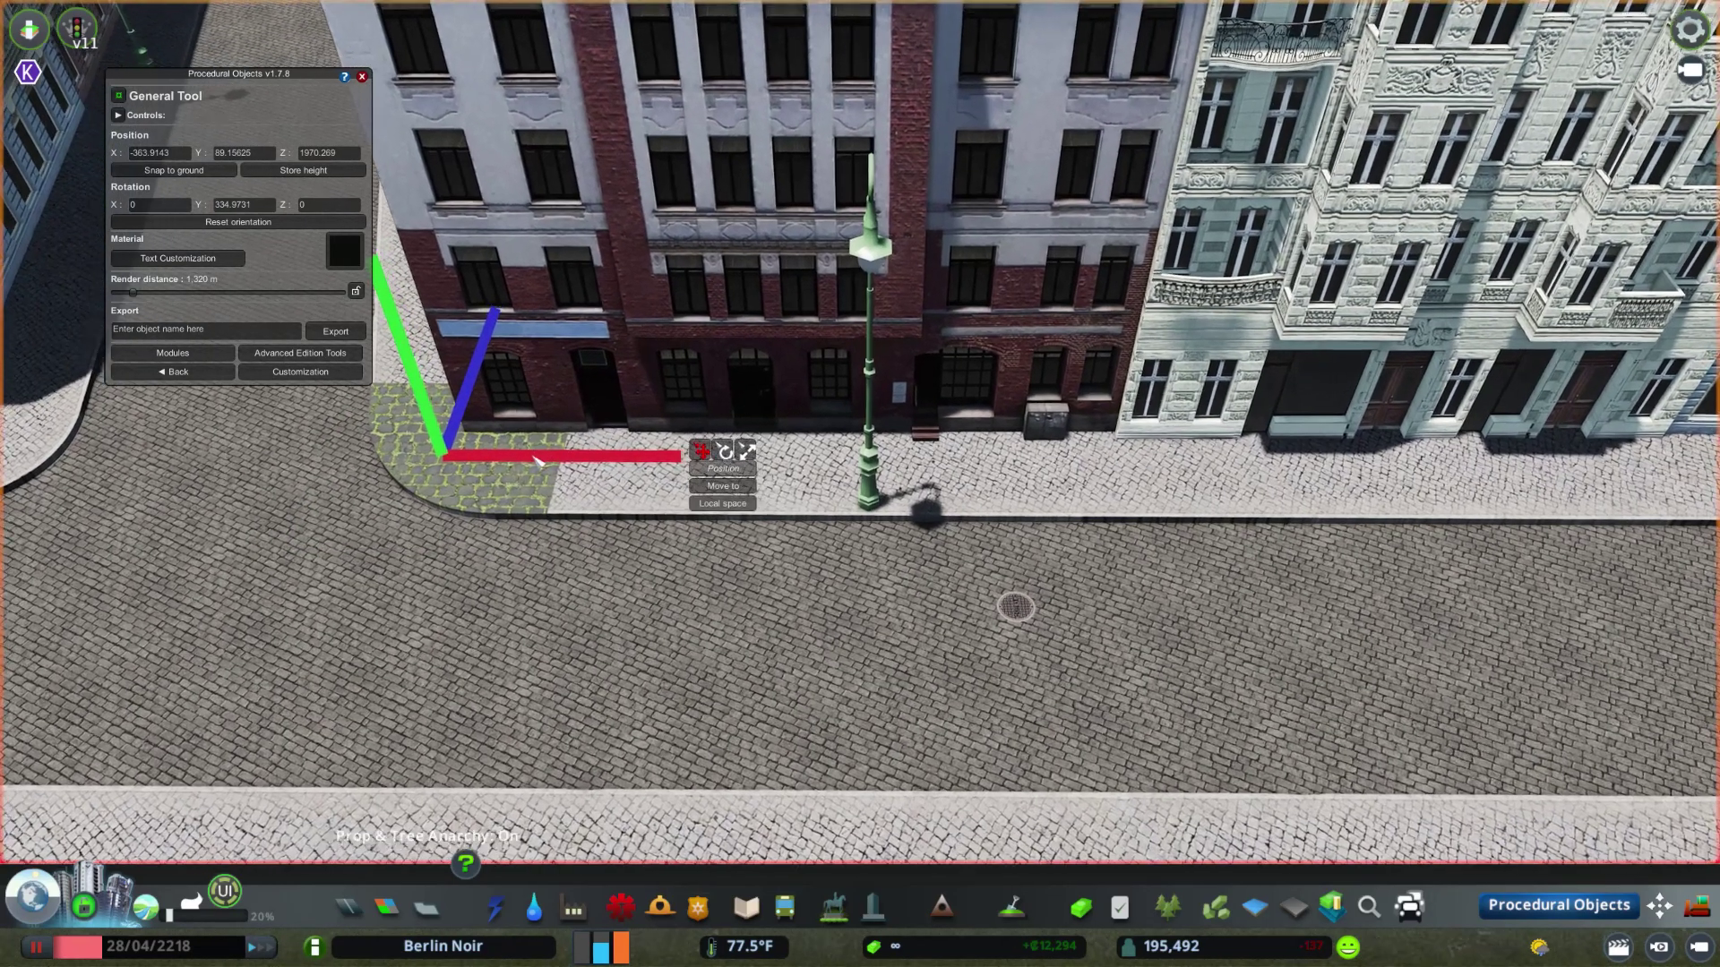
left_click_drag(542, 460, 1052, 455)
left_click_drag(753, 455, 1234, 461)
scroll(1235, 461, "down", 4)
key("d")
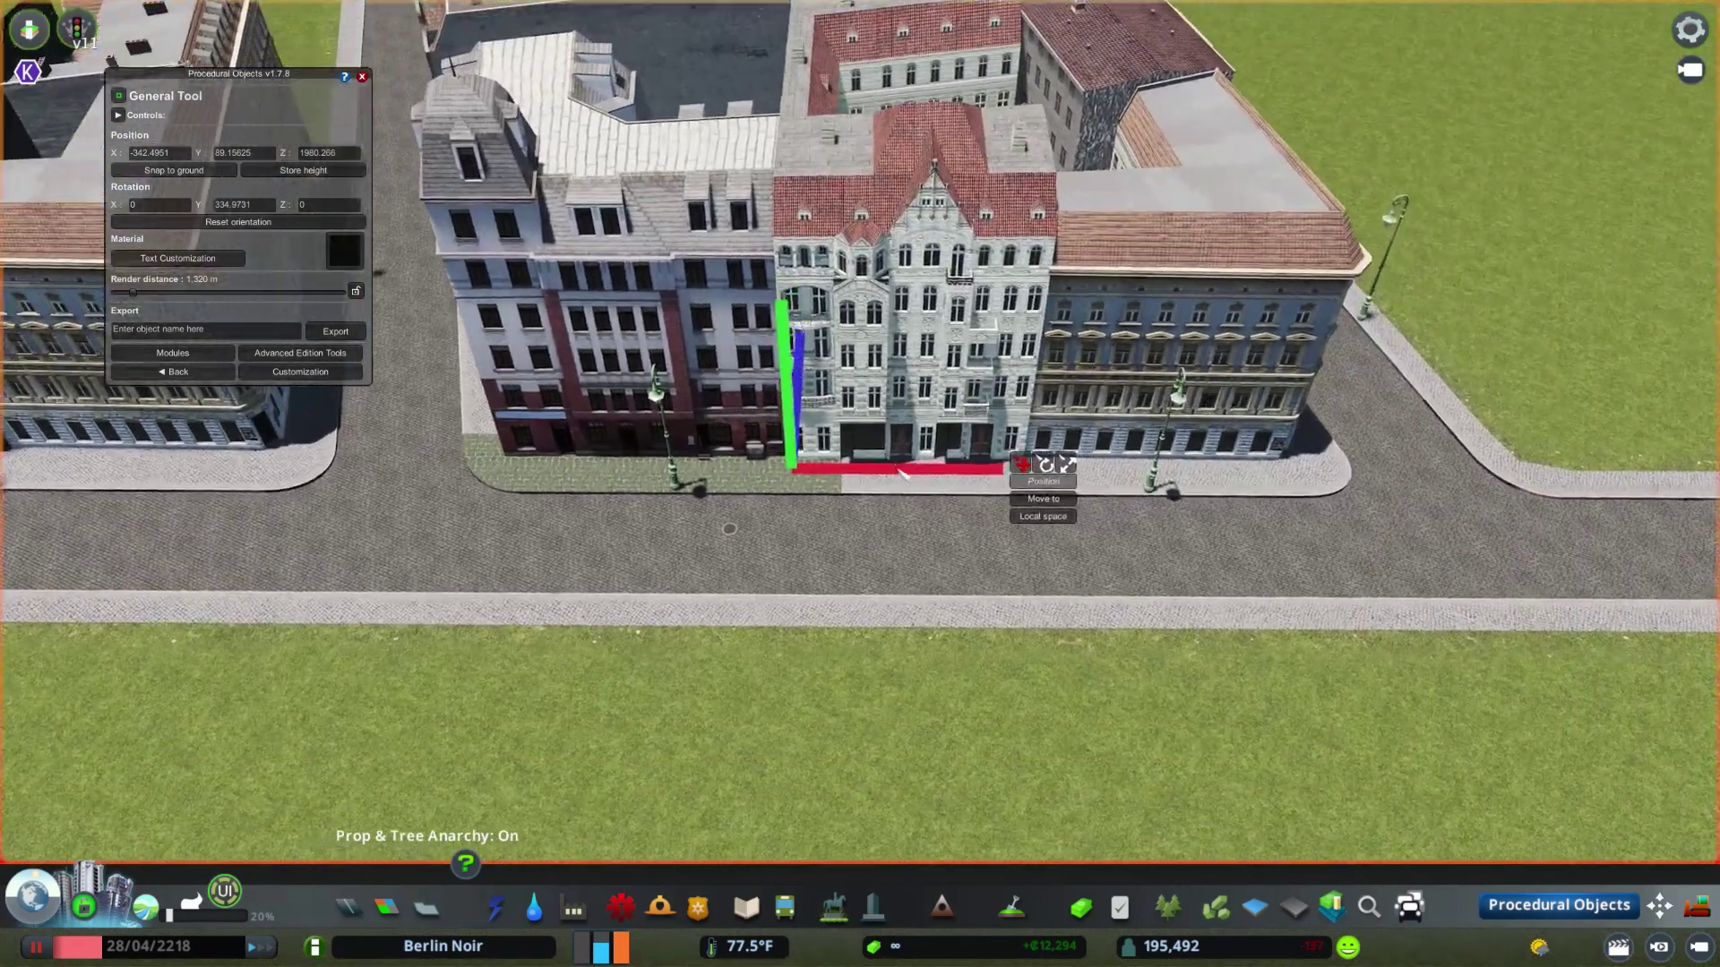
left_click_drag(894, 464, 1066, 464)
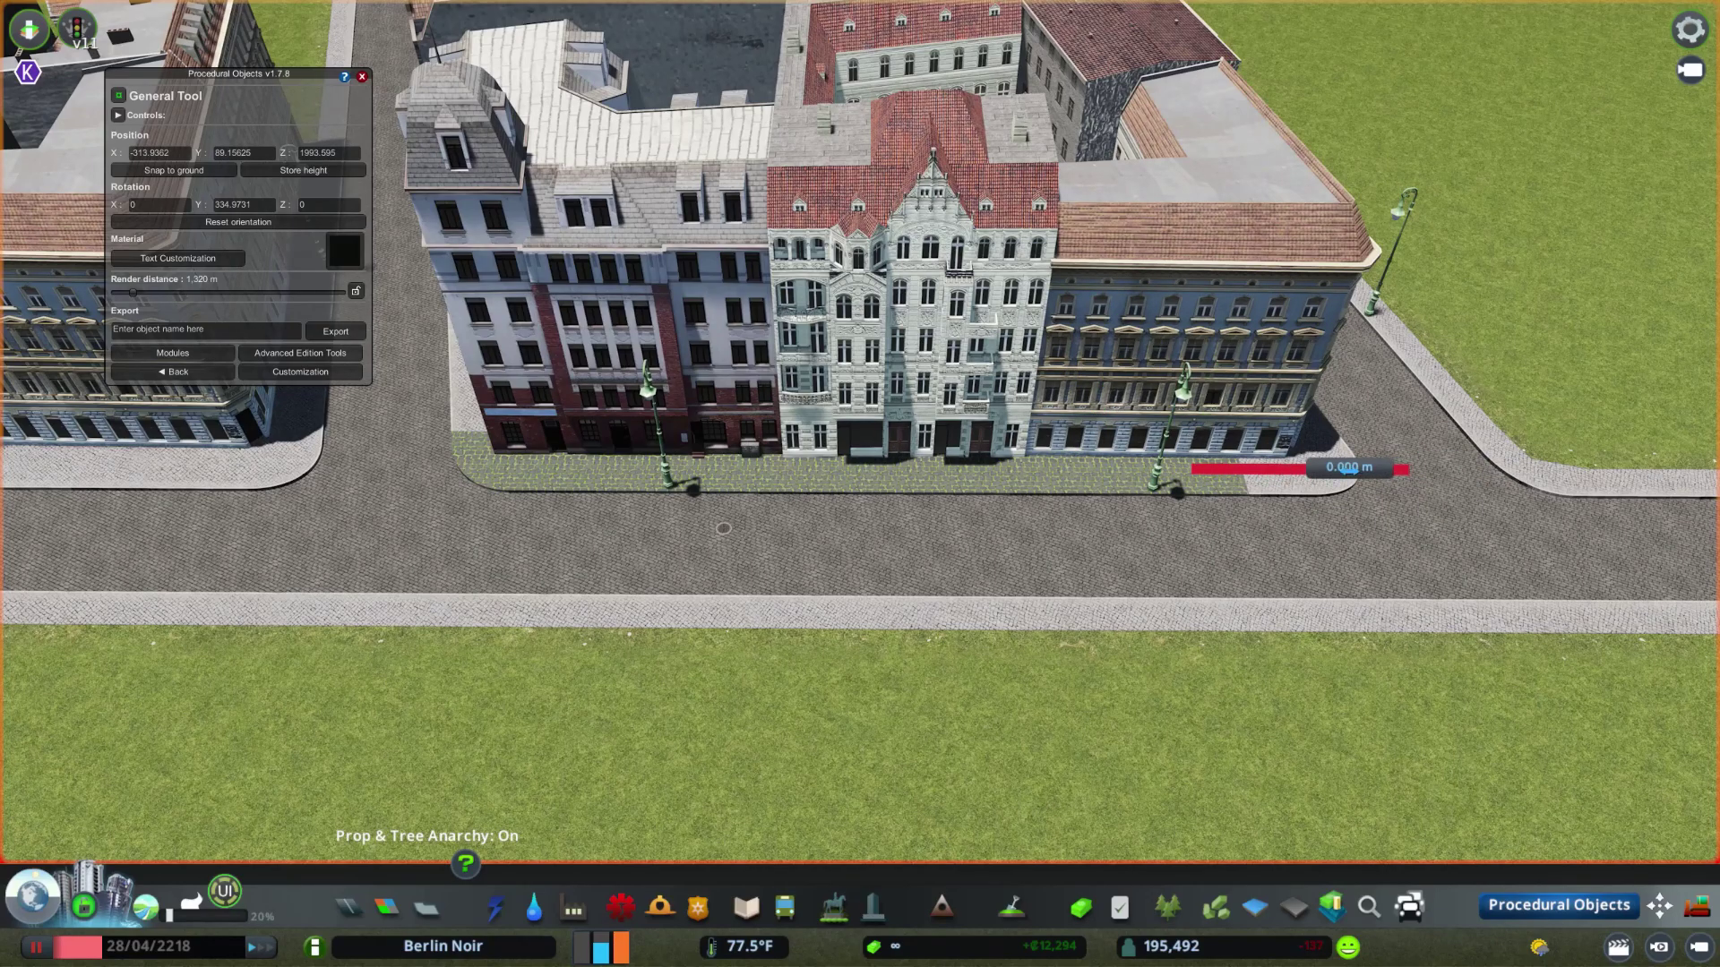
left_click_drag(1353, 471, 1450, 471)
scroll(885, 7, "up", 3)
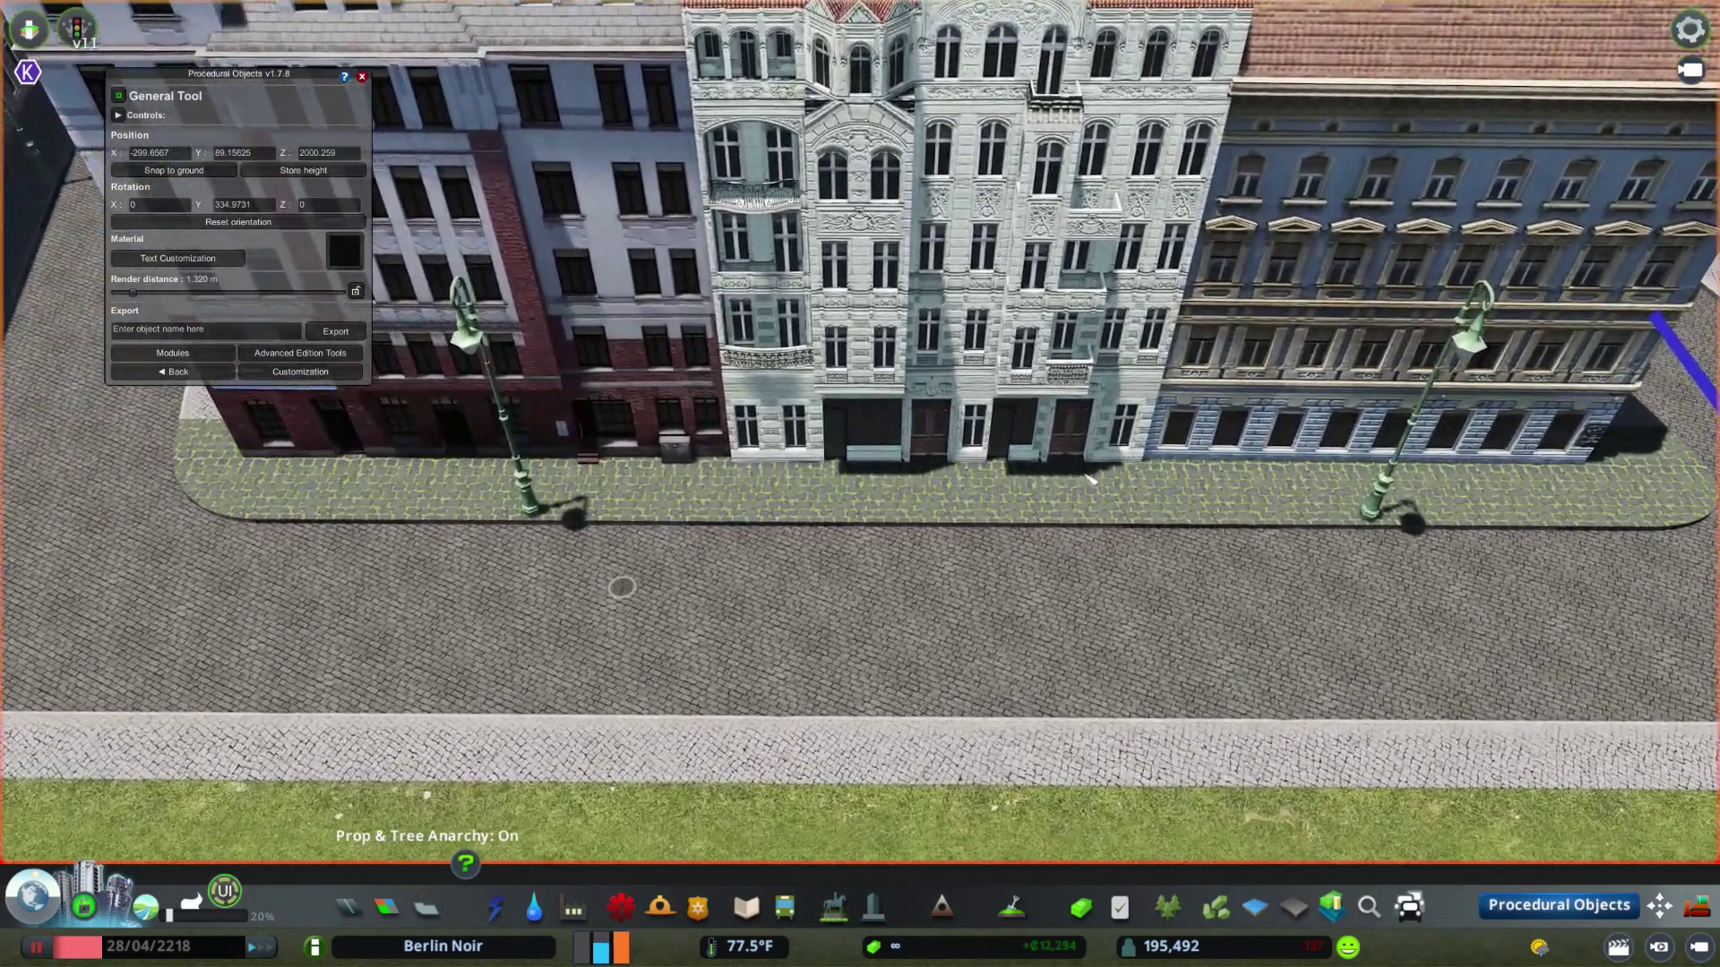
scroll(1617, 859, "down", 3)
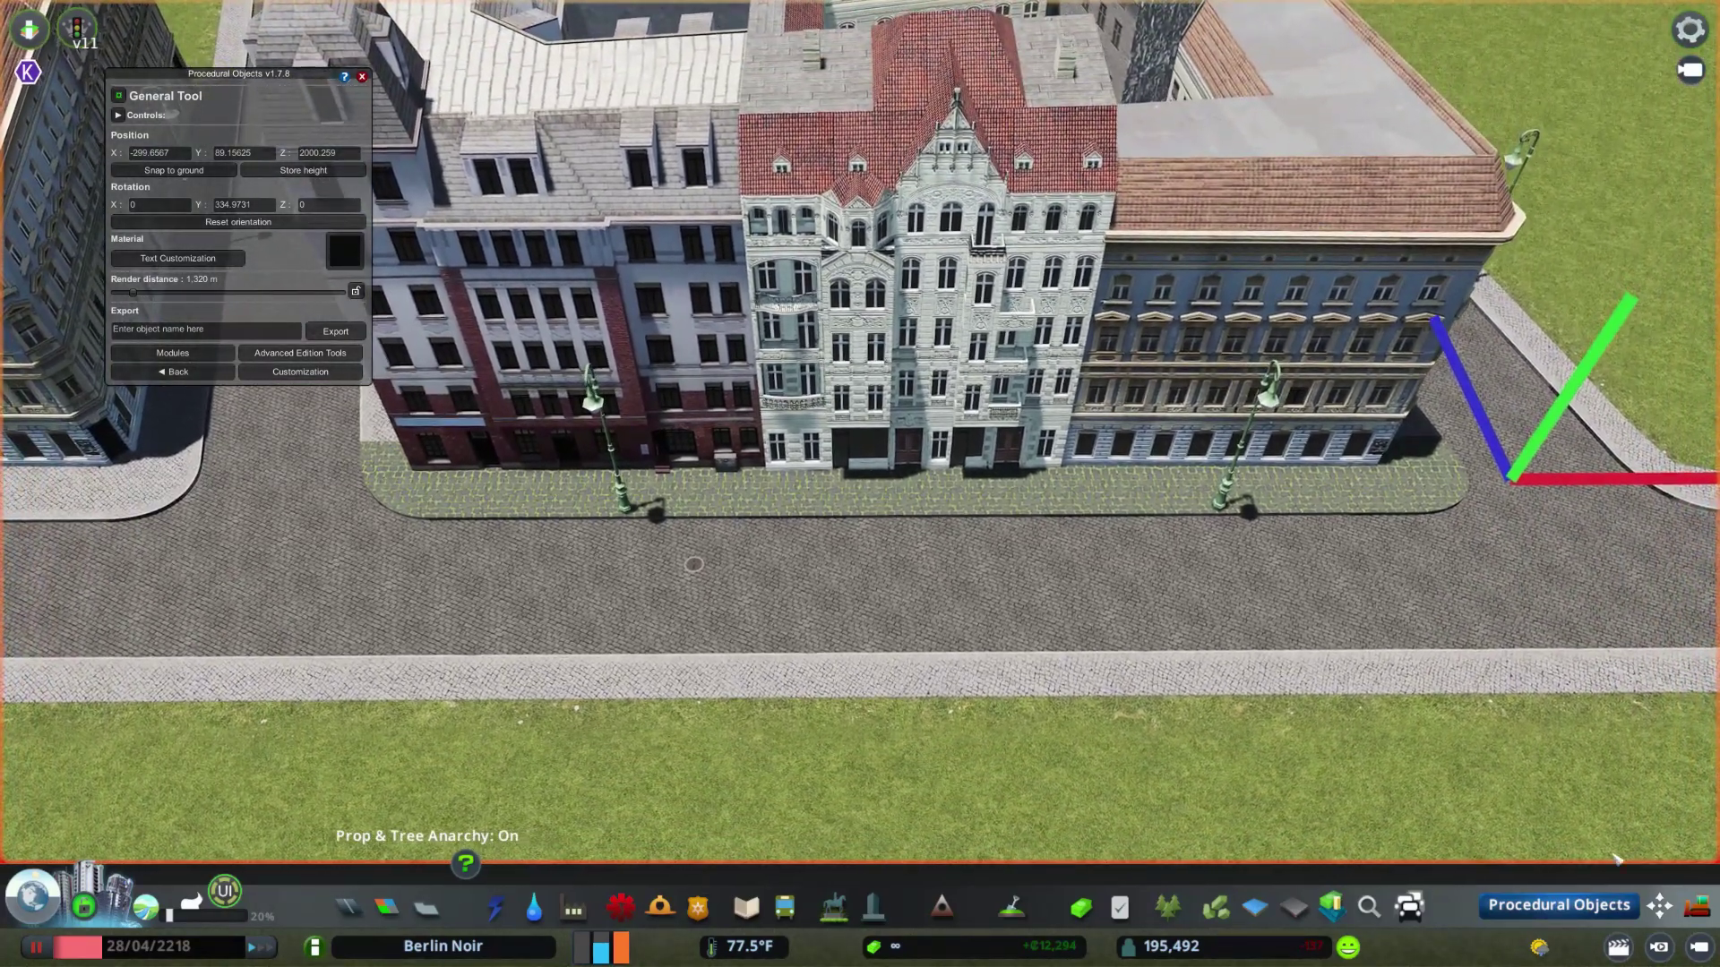
- Select all the copied green patches along the sidewalk with Move It and delete them, keeping the original corner patch
left_click(1659, 905)
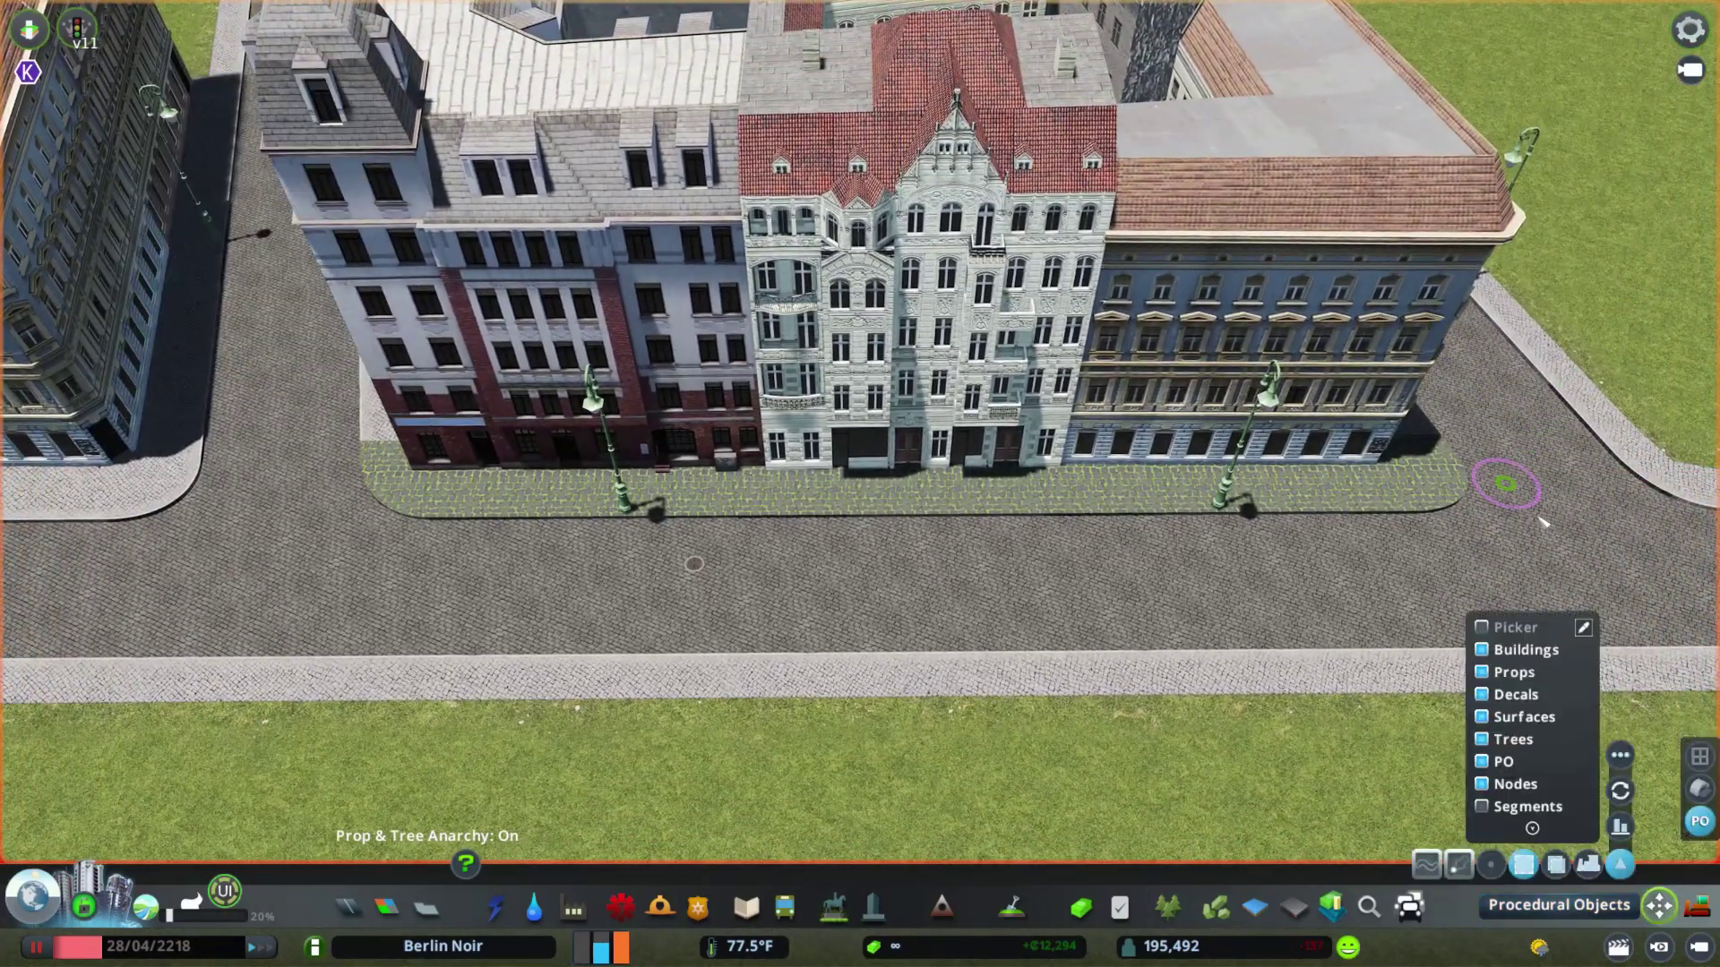
left_click_drag(1568, 528, 490, 468)
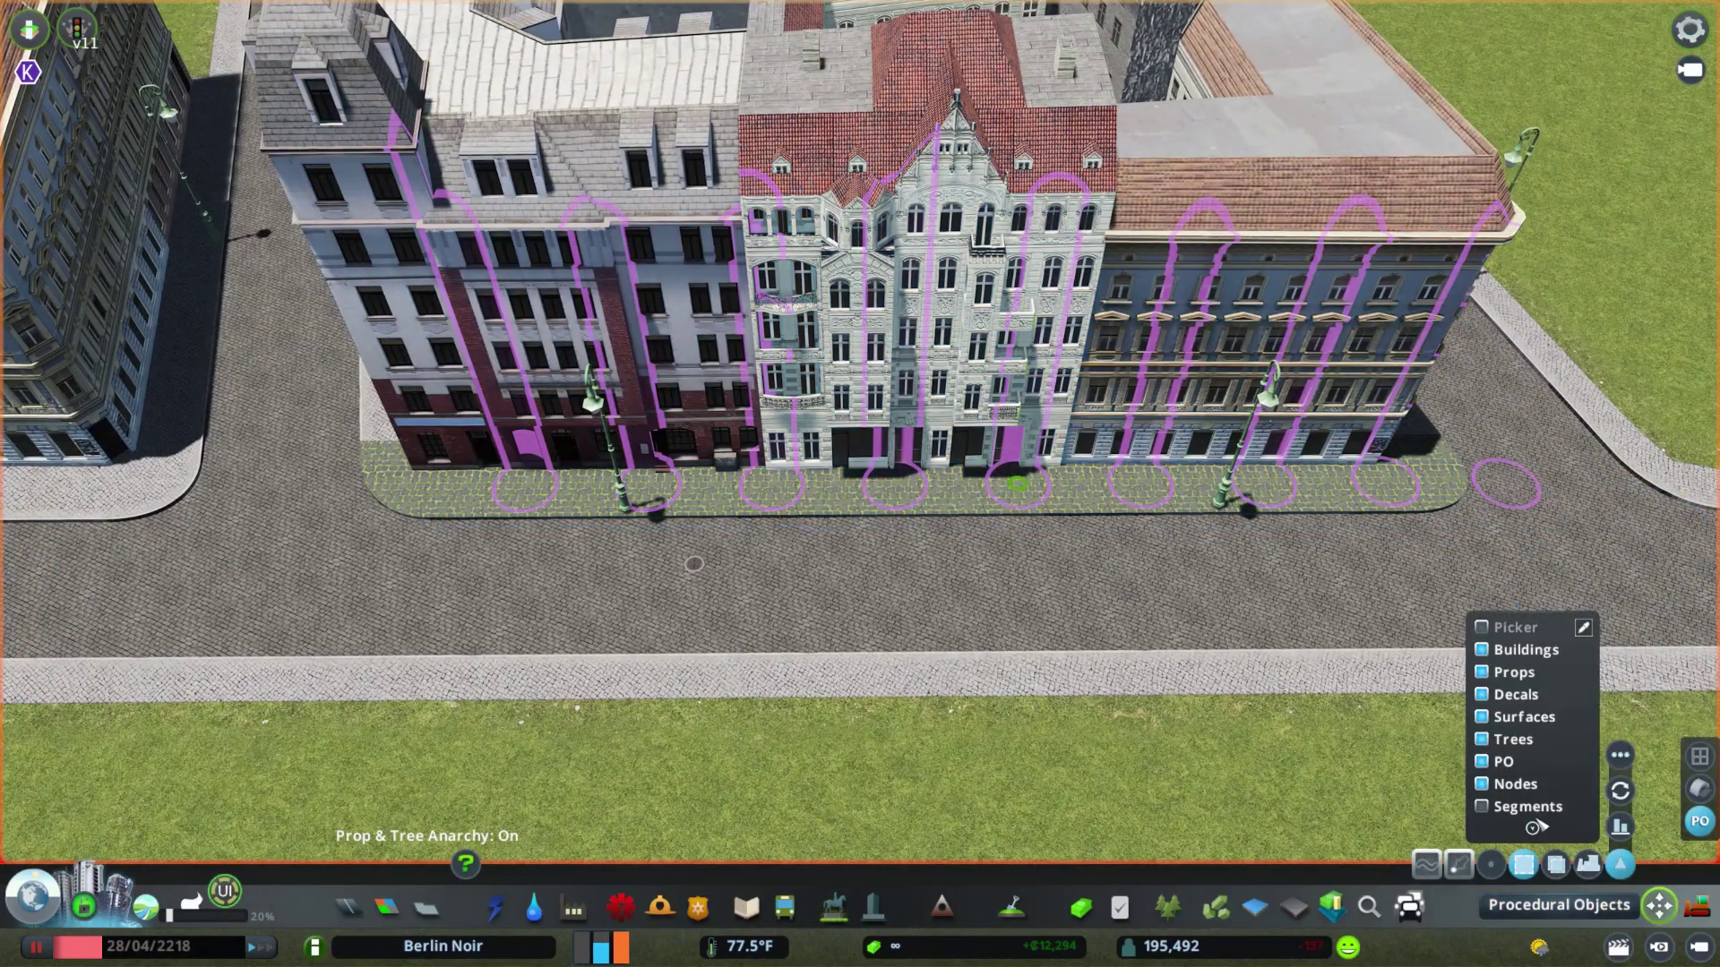
key("Delete")
left_click(793, 563)
- Apply the red brick texture from the local textures to the corner paving patch
scroll(793, 562, "down", 3)
scroll(542, 510, "up", 5)
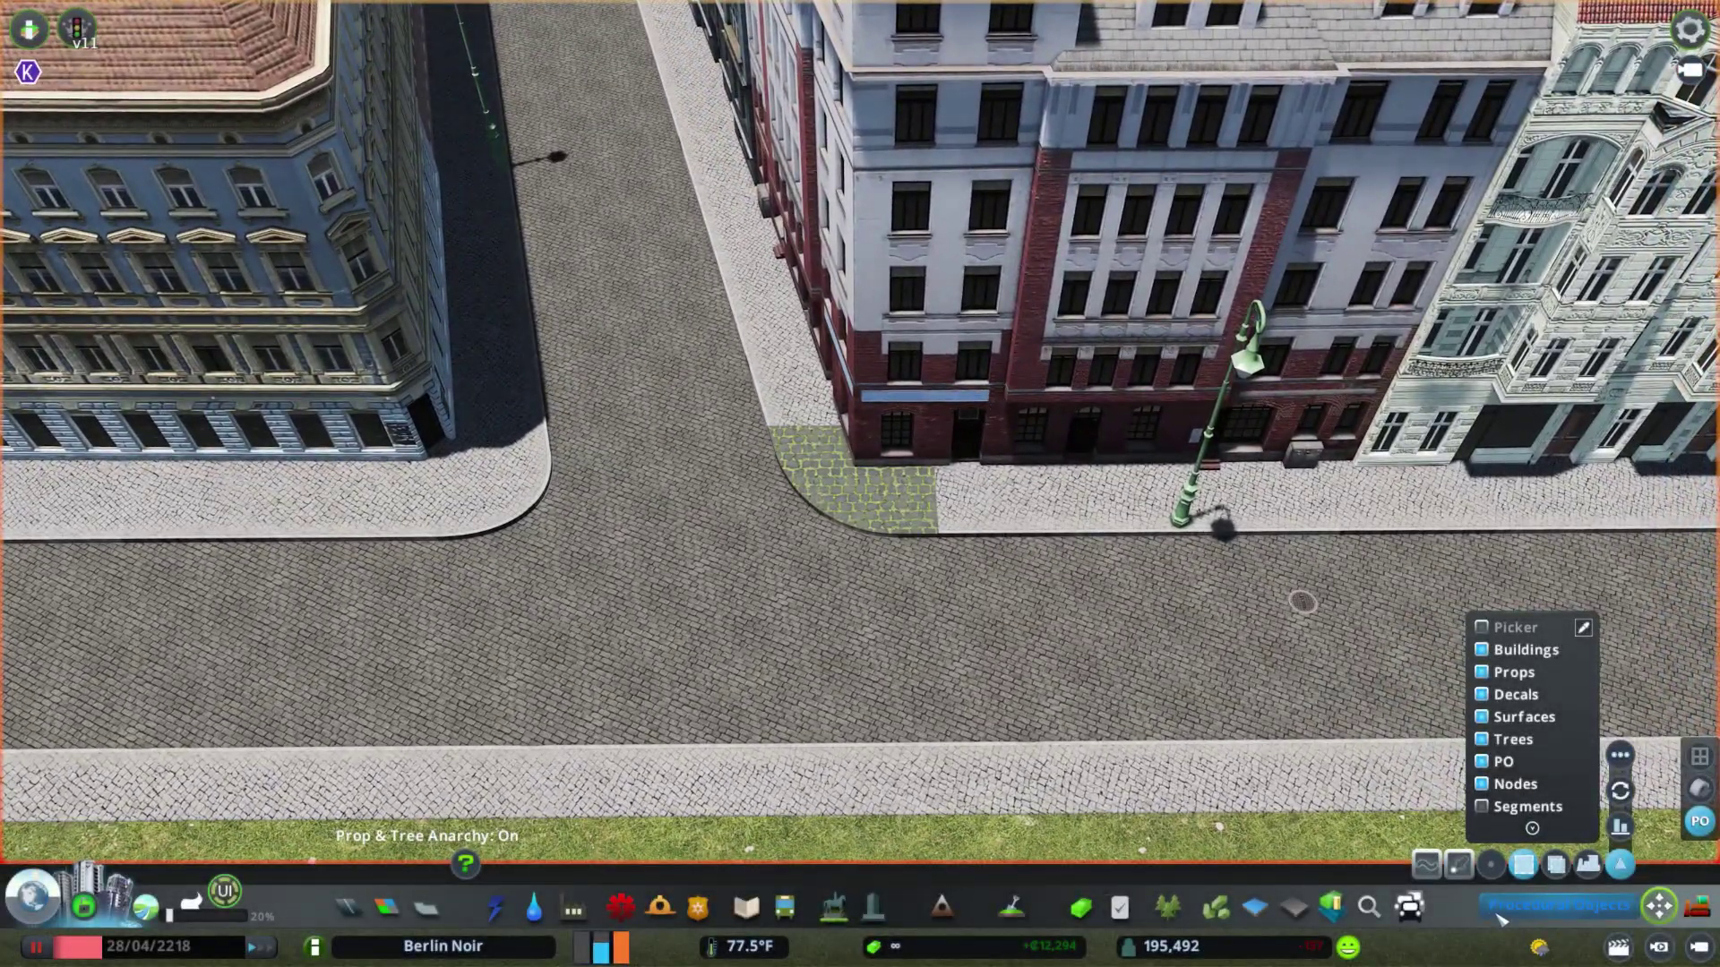
left_click(1501, 920)
left_click(851, 476)
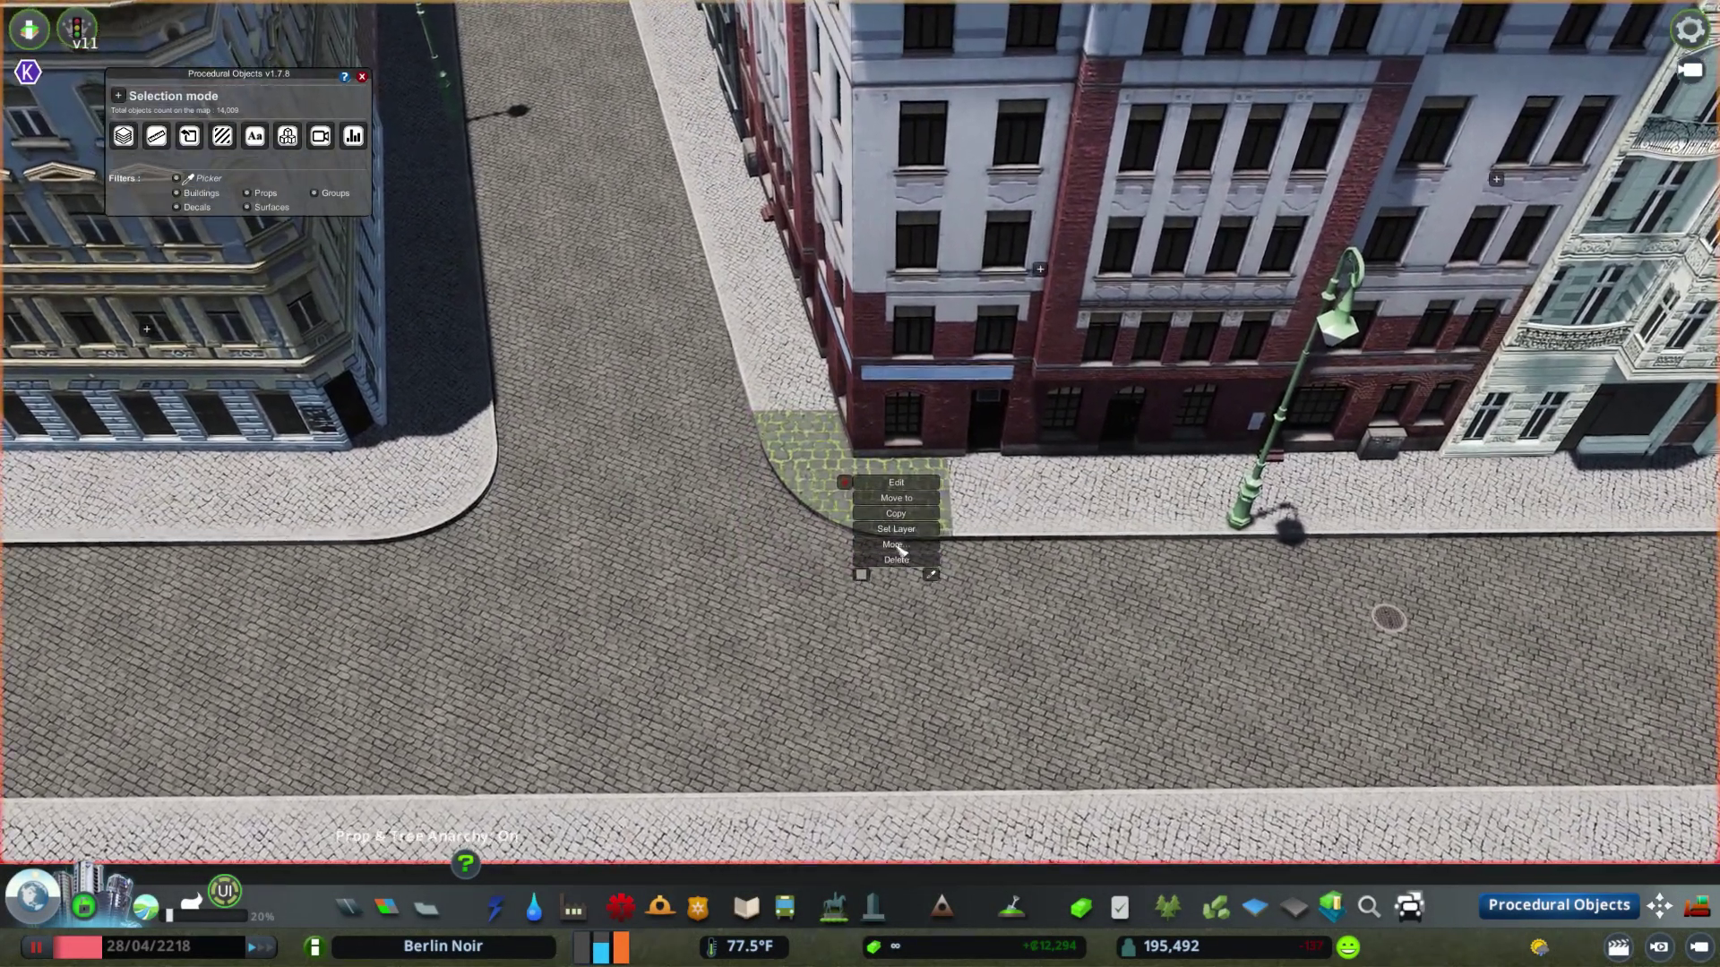
left_click(896, 544)
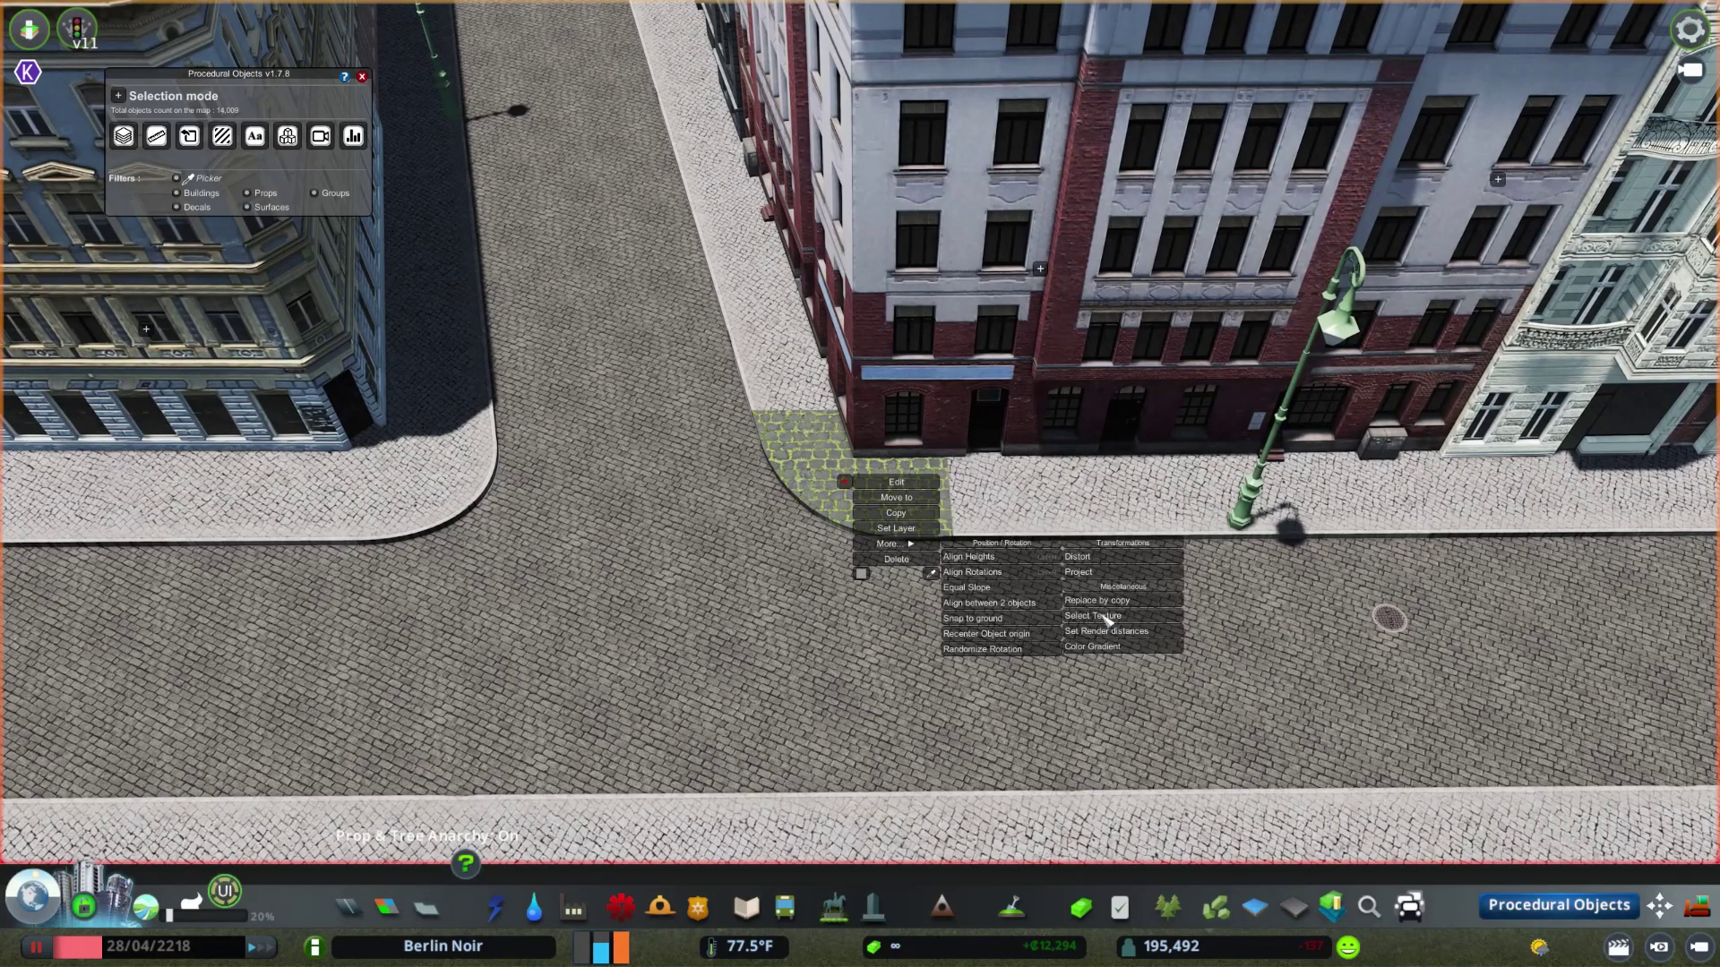
left_click(1093, 616)
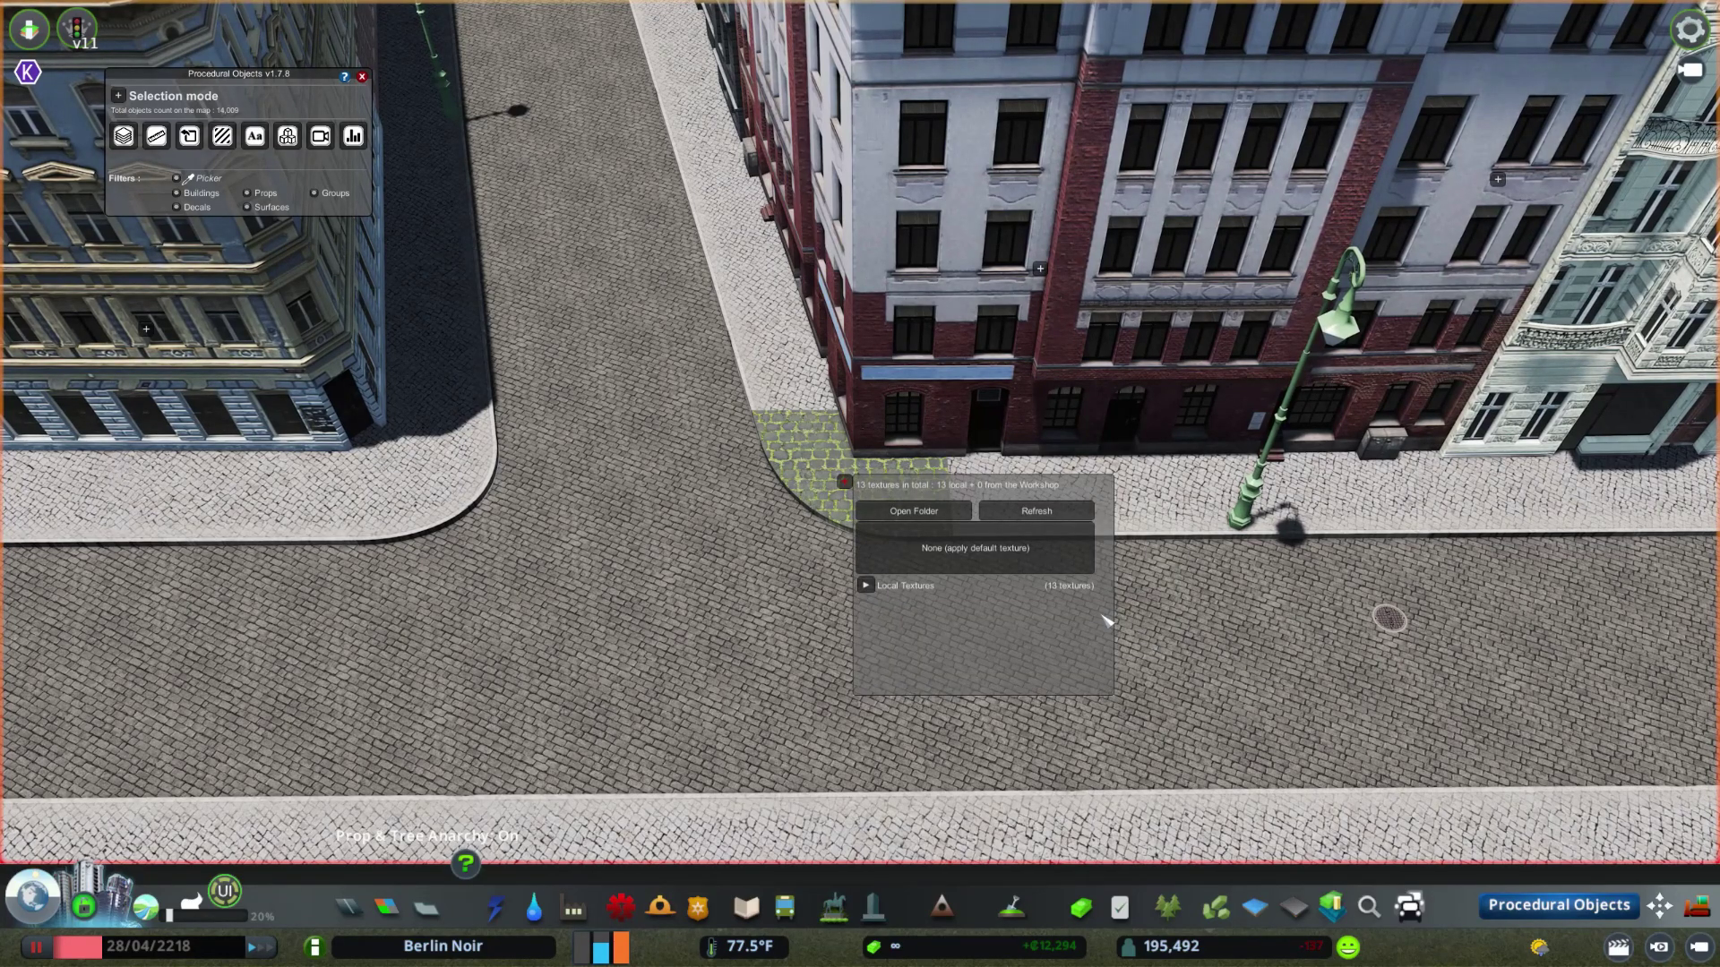
left_click(868, 587)
left_click(960, 569)
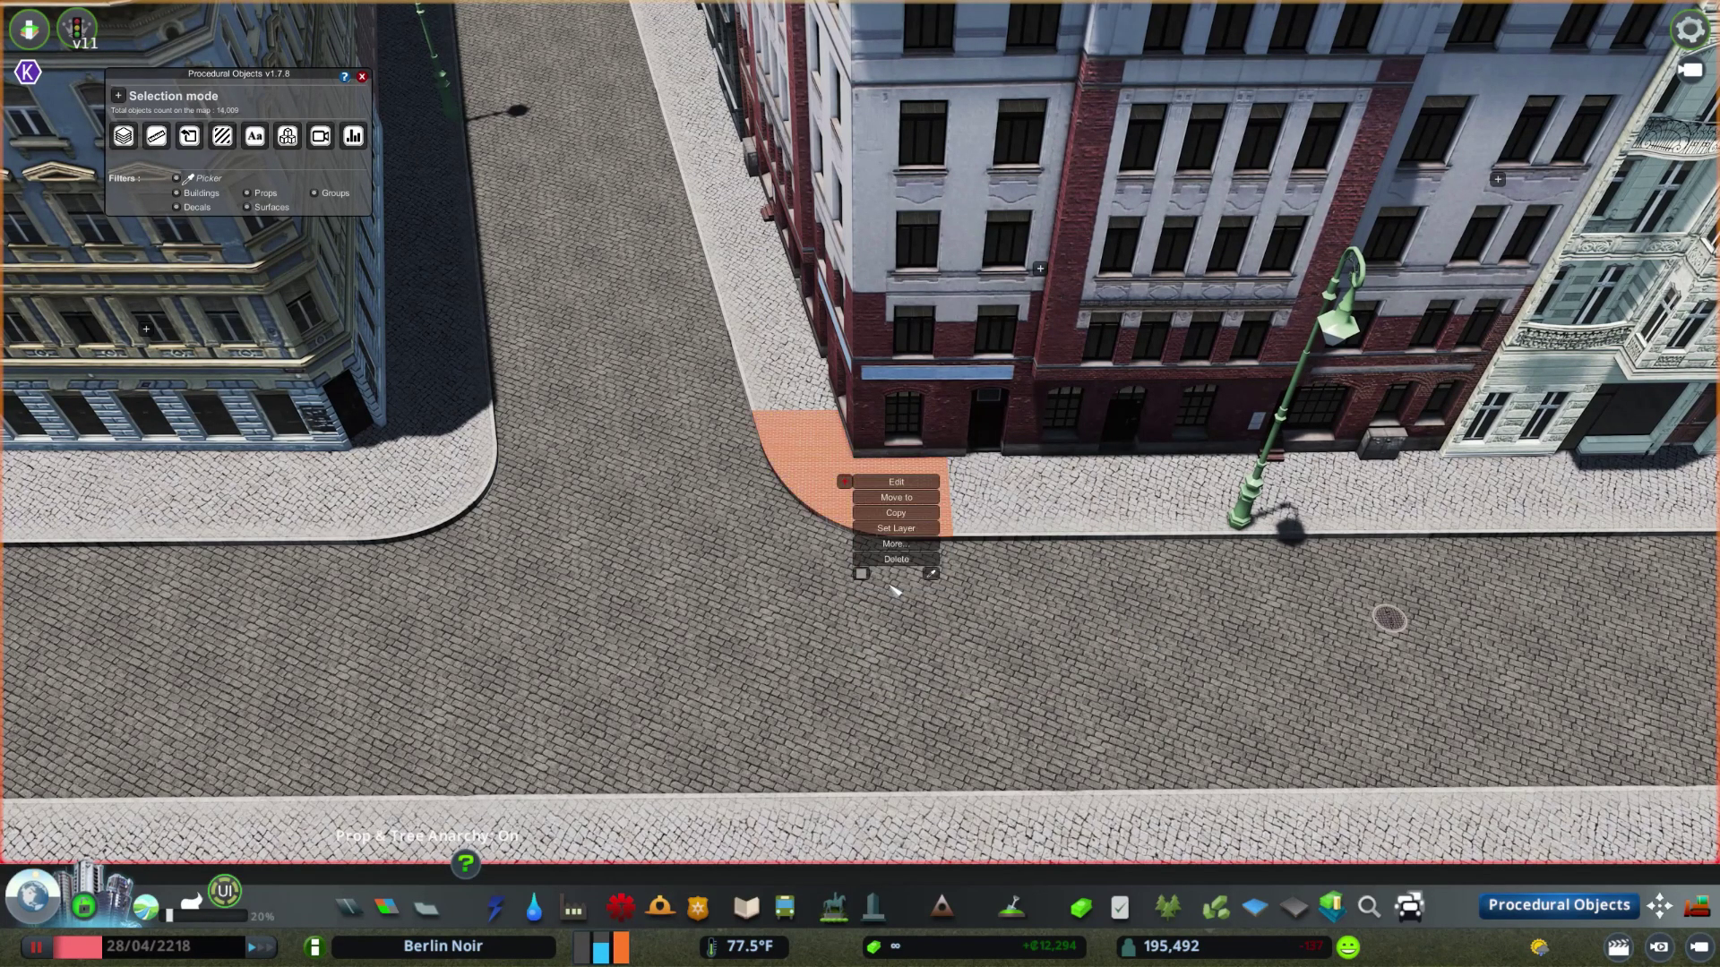
- Darken the tint of the red brick corner patch
left_click(862, 573)
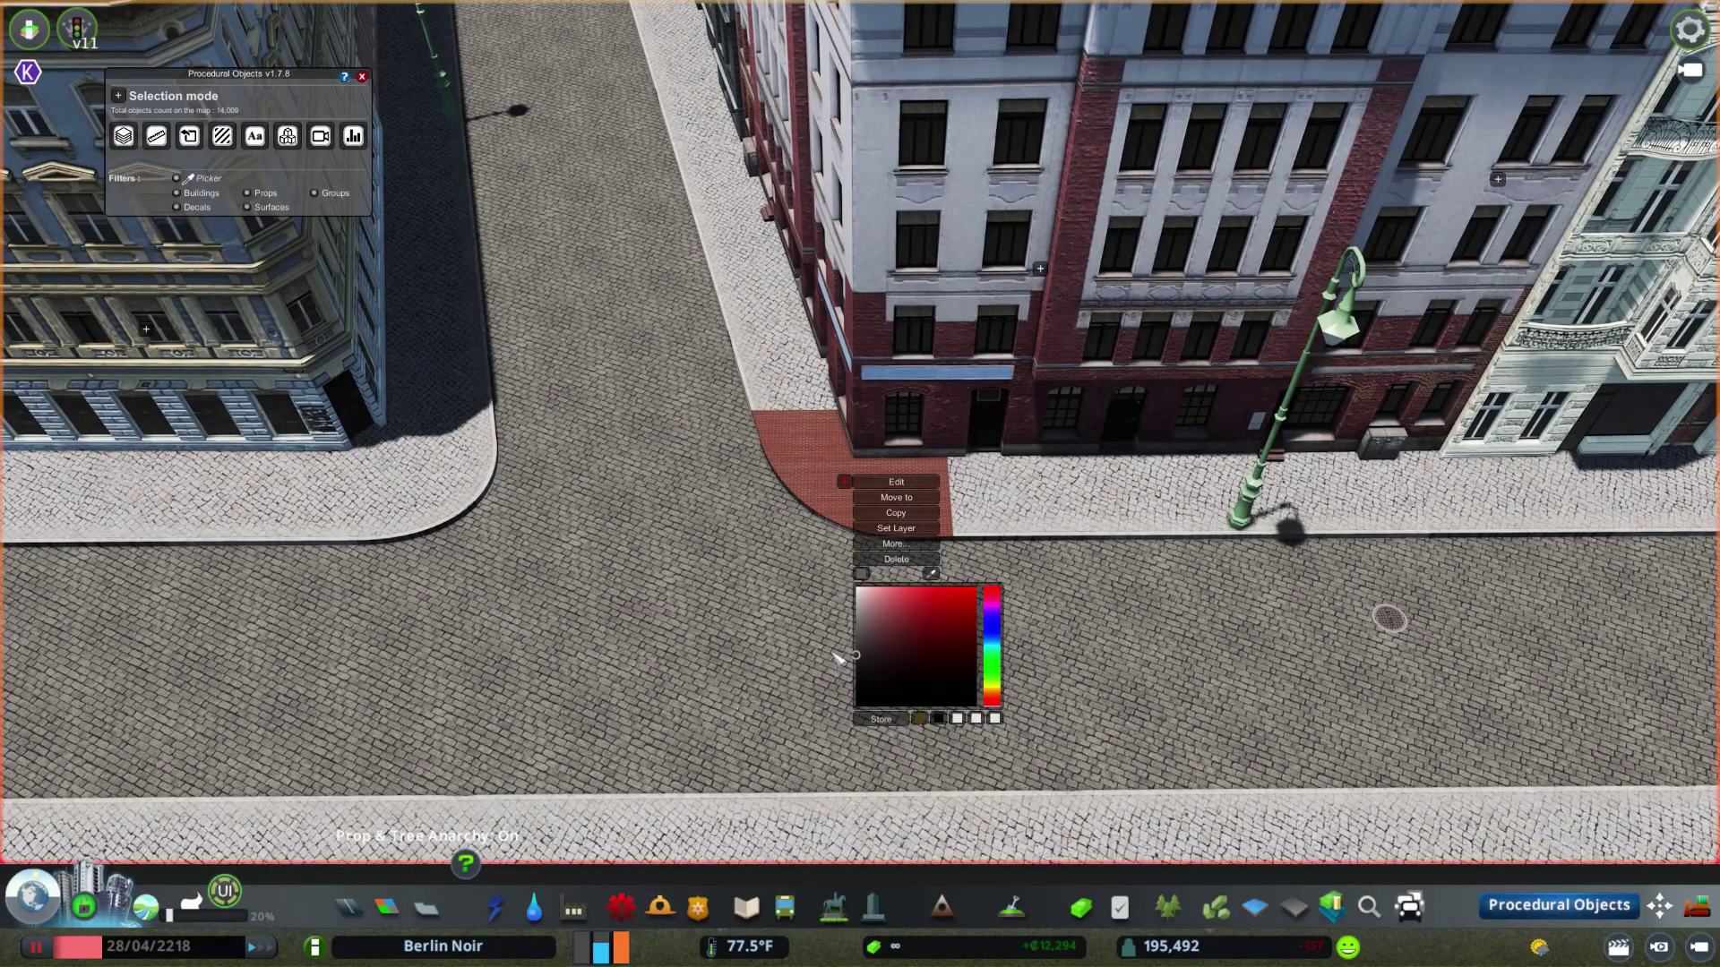
left_click_drag(833, 654, 833, 650)
scroll(1178, 403, "up", 5)
scroll(1075, 484, "down", 2)
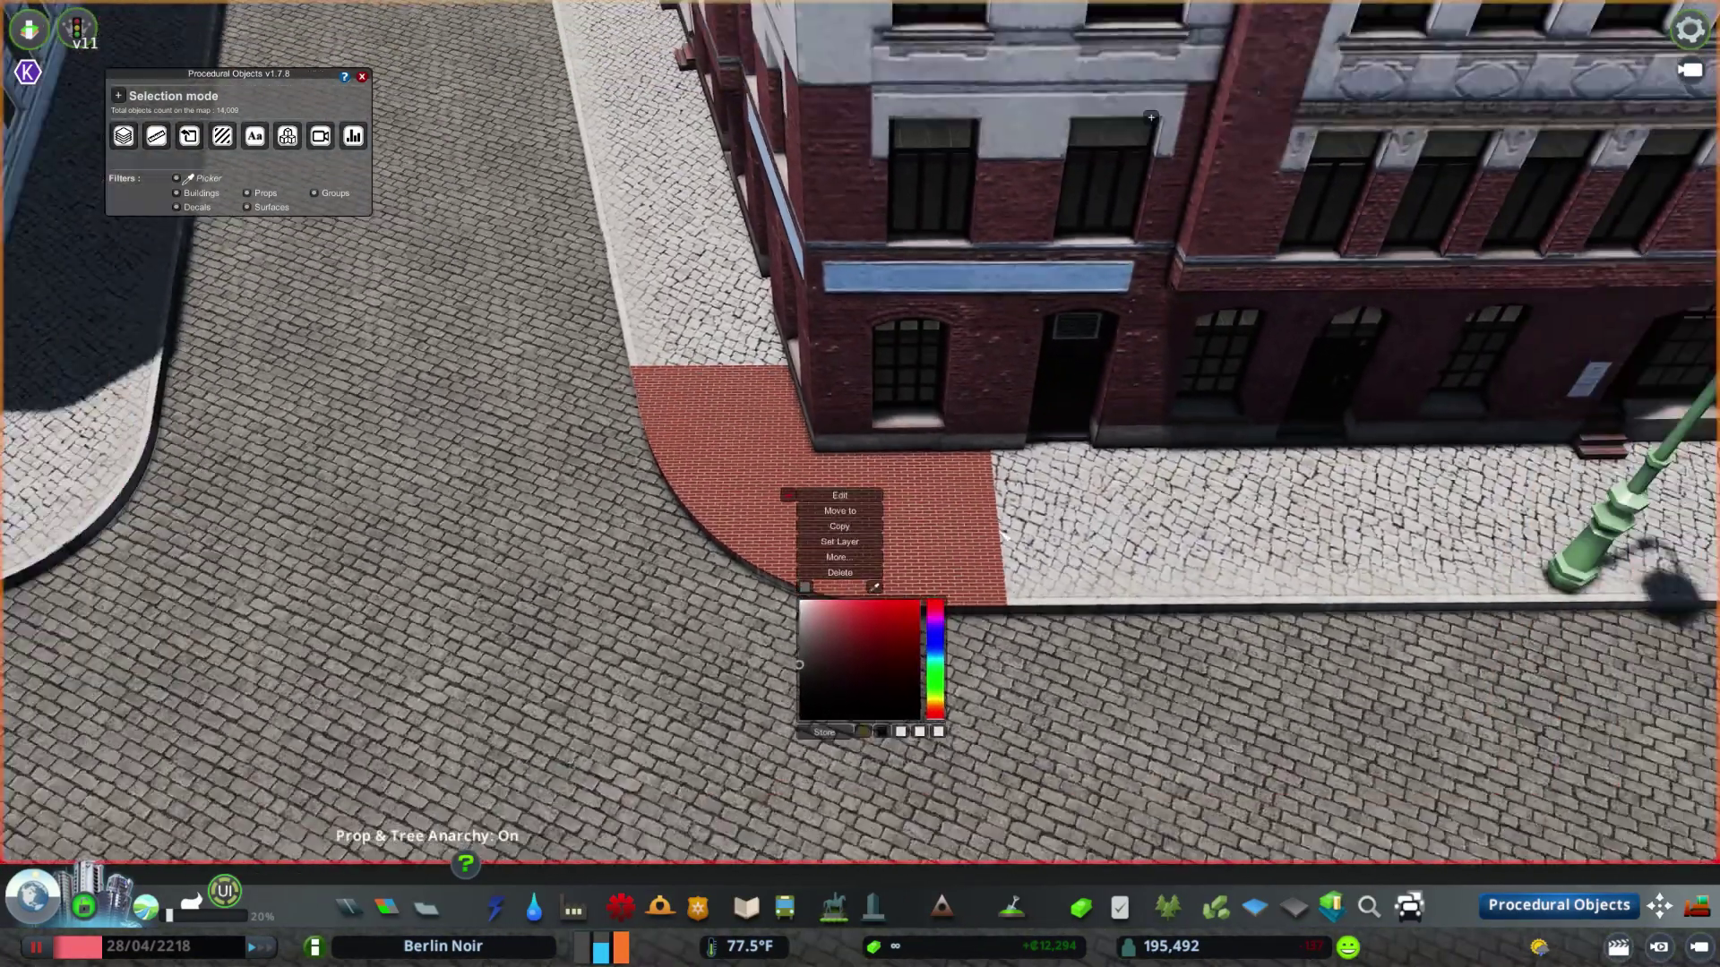
scroll(993, 542, "down", 3)
- Replace the corner patch's brick texture with the gray concrete slab texture from the local textures
left_click(861, 564)
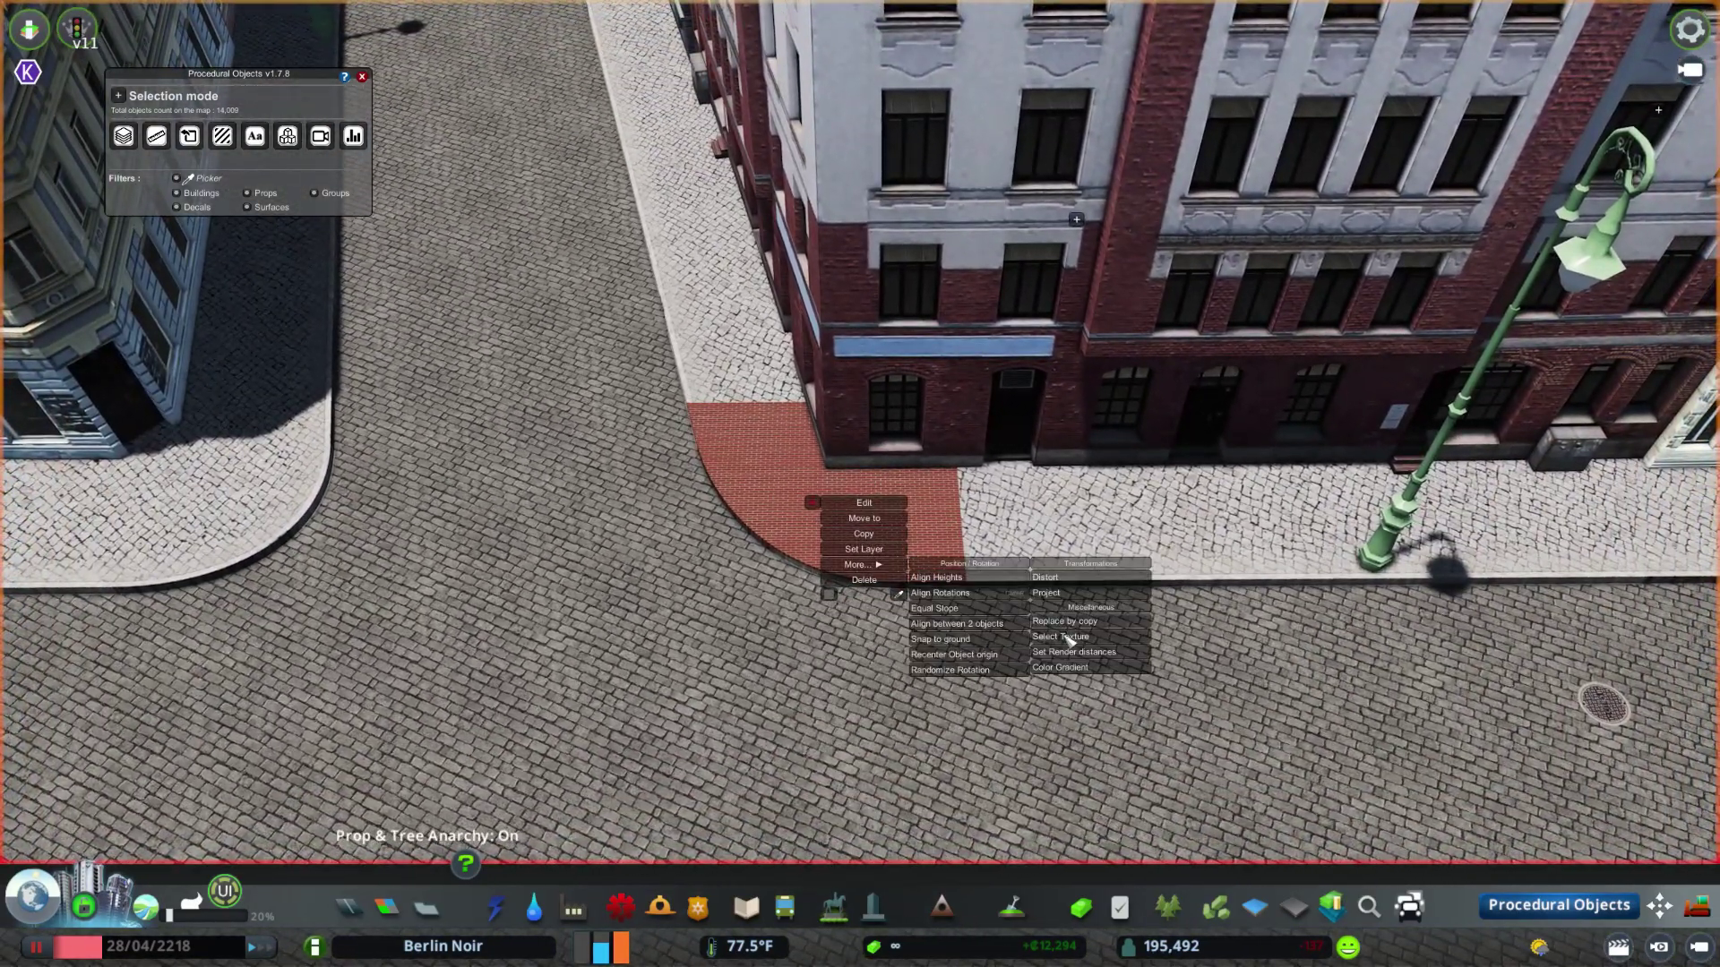
left_click(1069, 638)
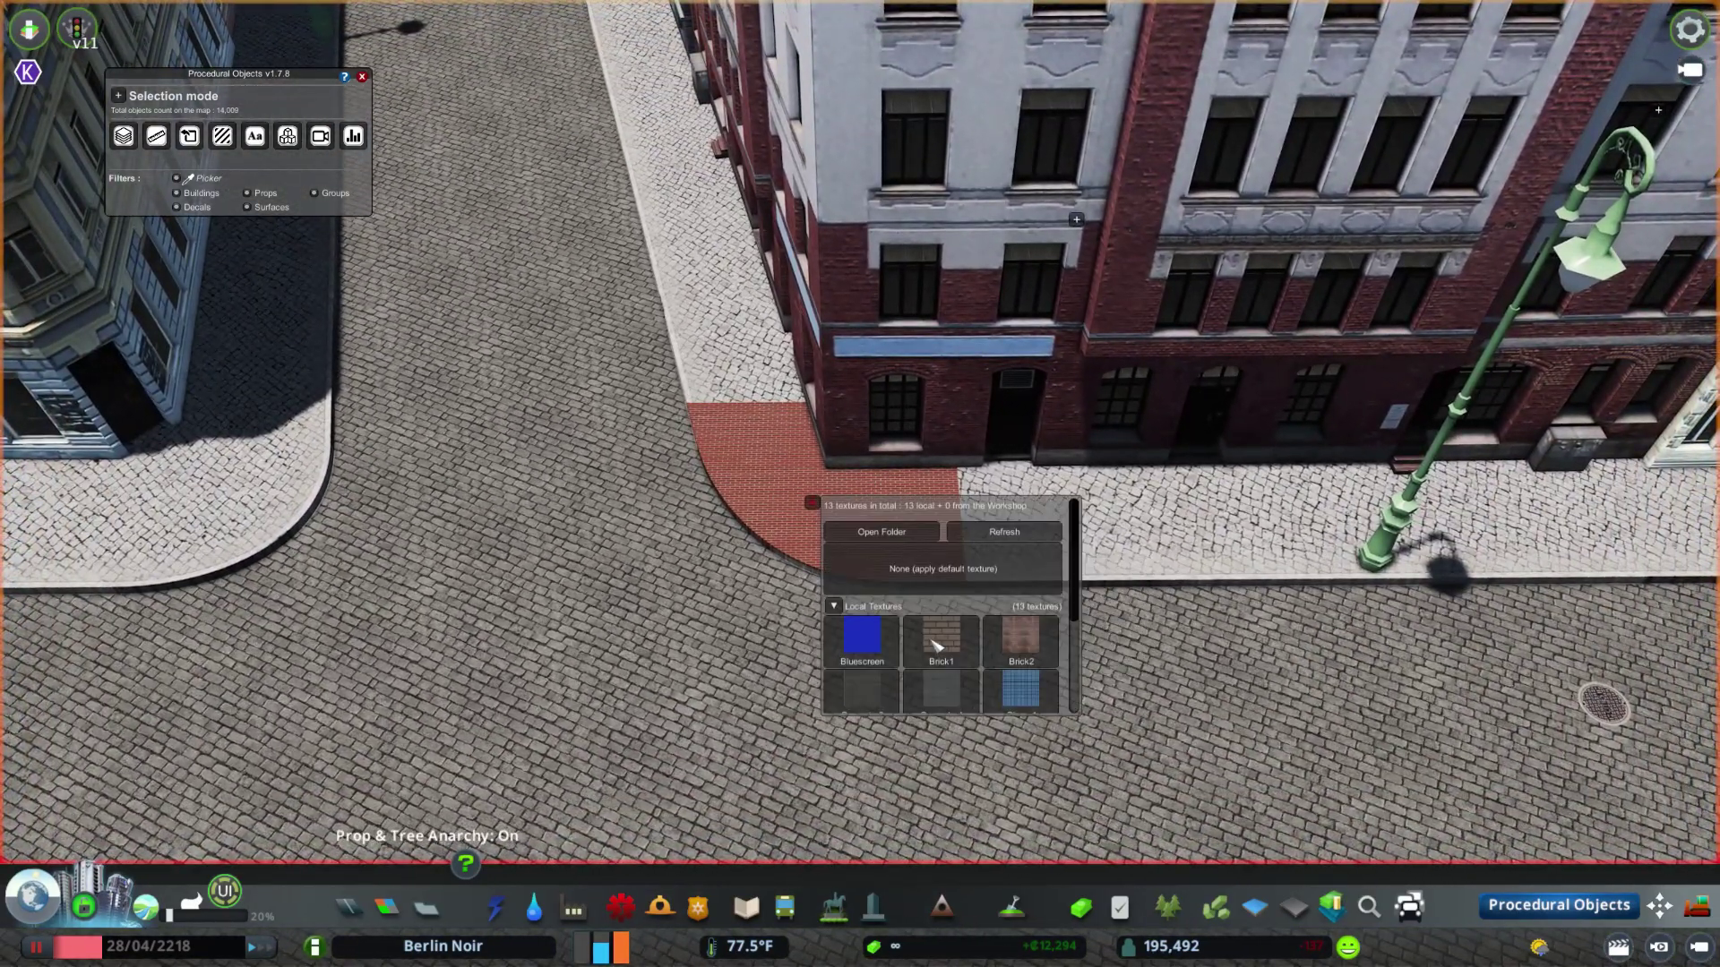
scroll(1021, 672, "down", 2)
left_click(947, 612)
- Adjust the tint of the concrete corner patch to a neutral gray shade
left_click(844, 605)
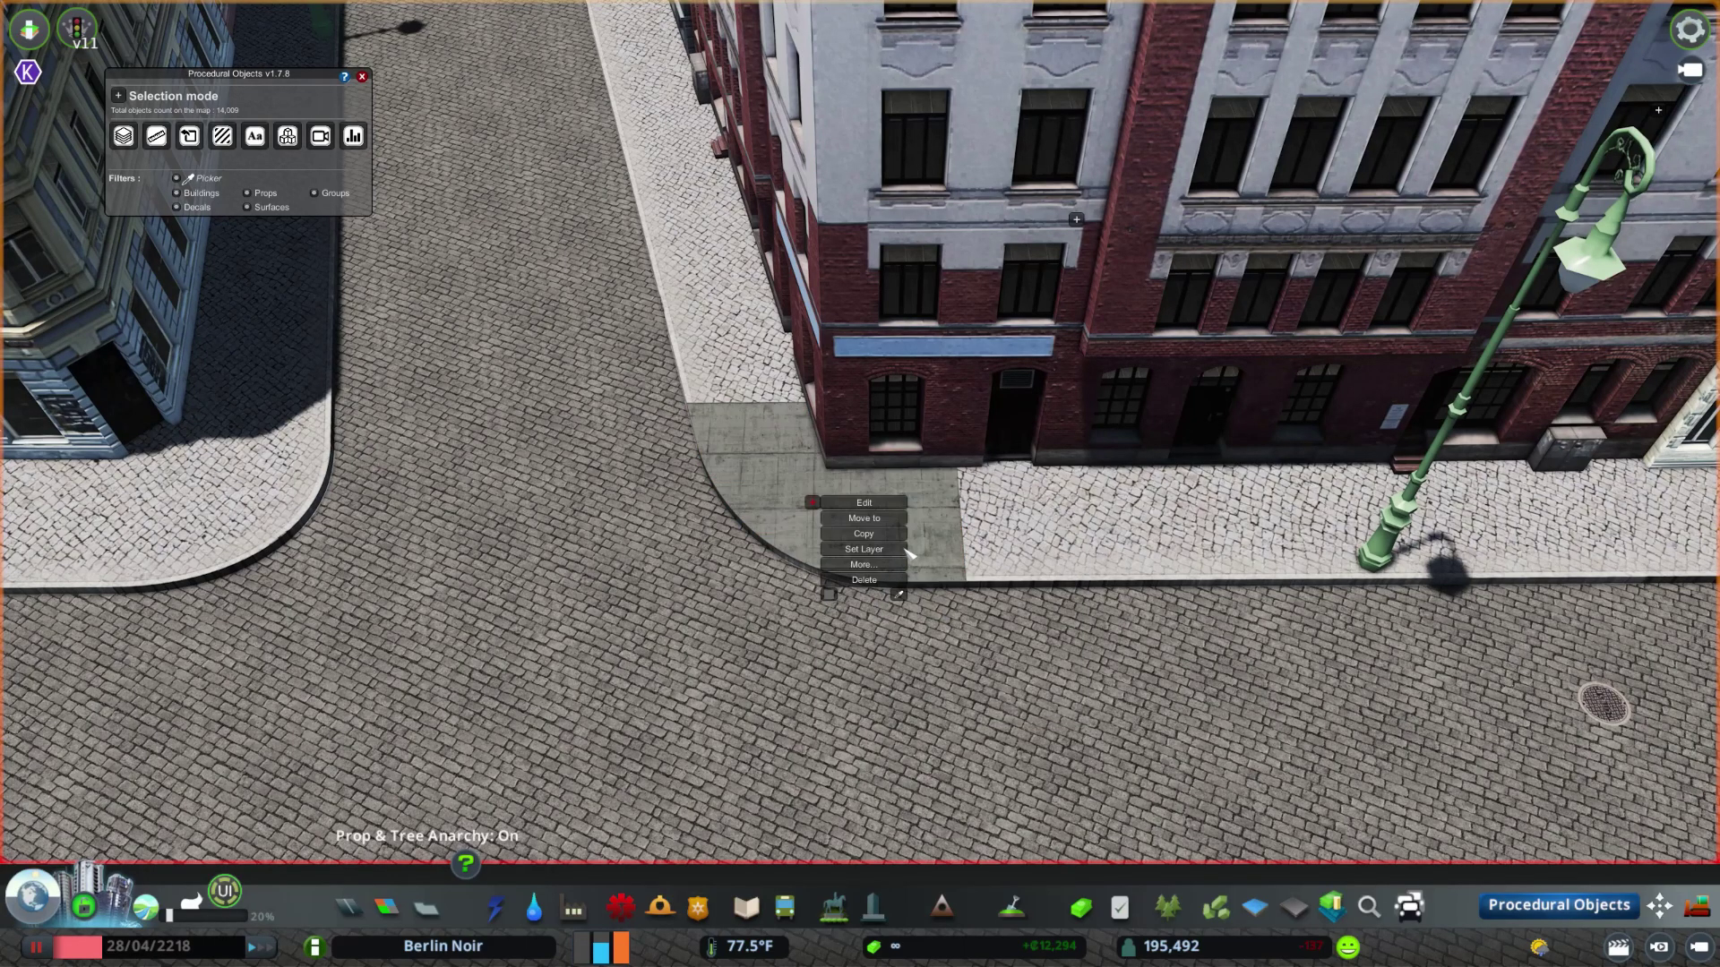
scroll(860, 591, "up", 2)
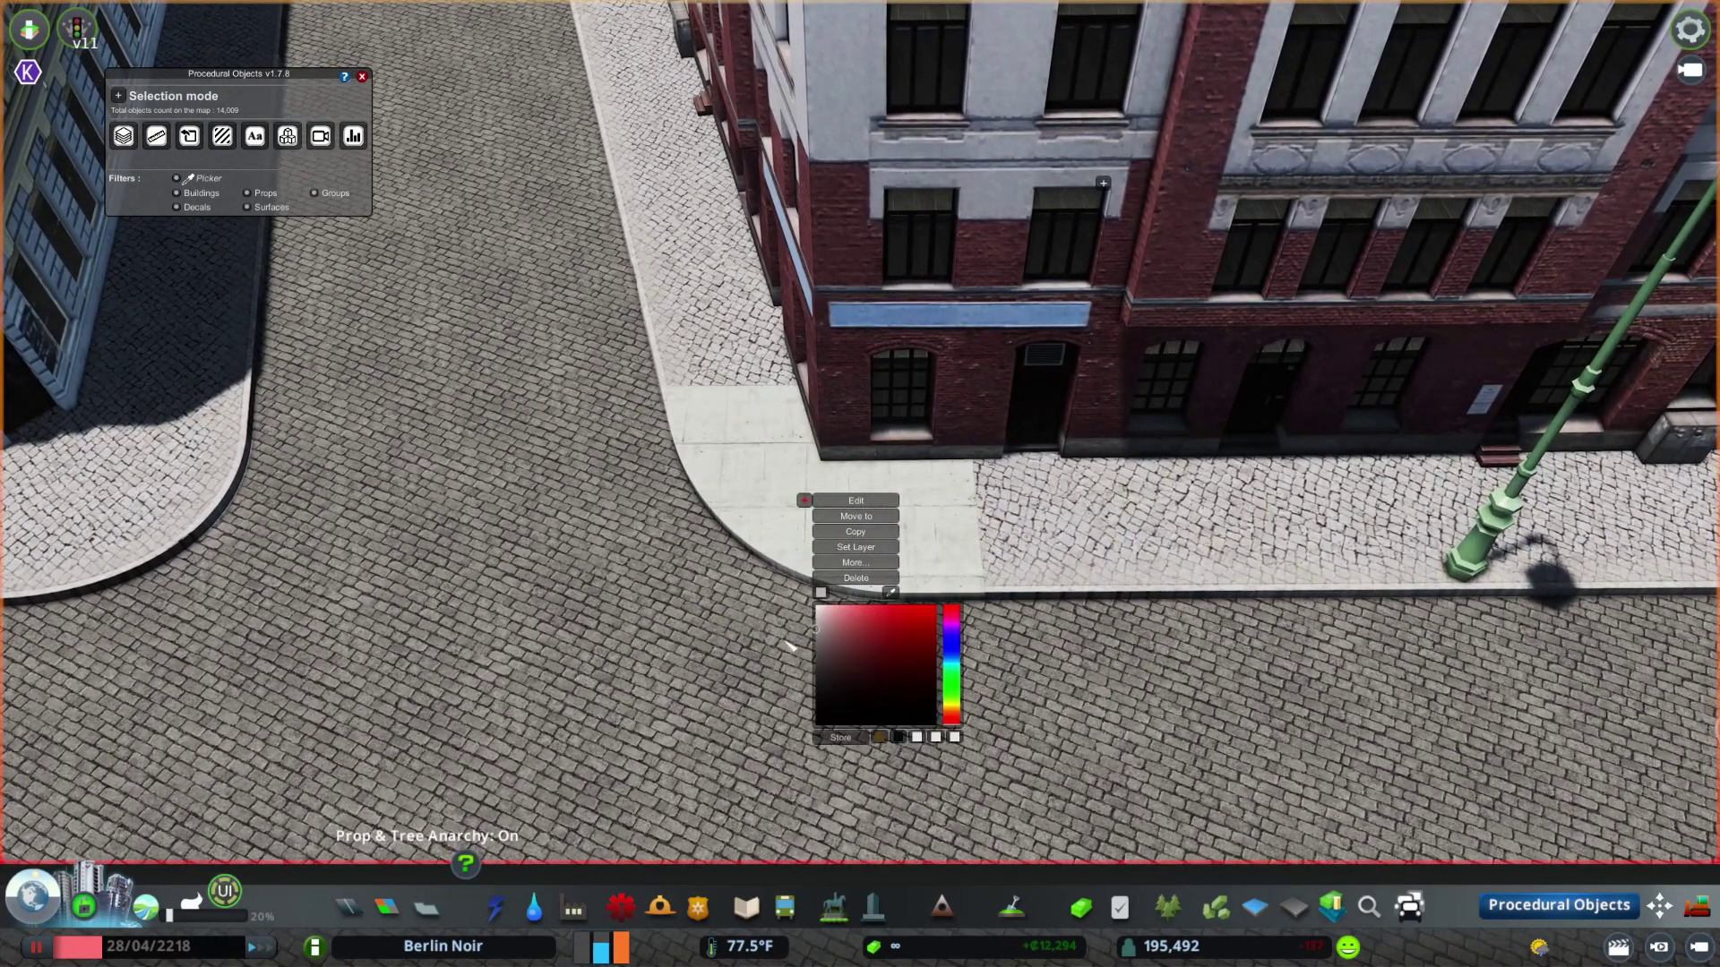
left_click(884, 653)
mouse_move(884, 668)
left_mouse_down()
mouse_move(833, 688)
mouse_move(806, 664)
left_mouse_up()
- Switch to textures.com in the browser and browse the seamless Streets textures in the Floors category
left_click(855, 563)
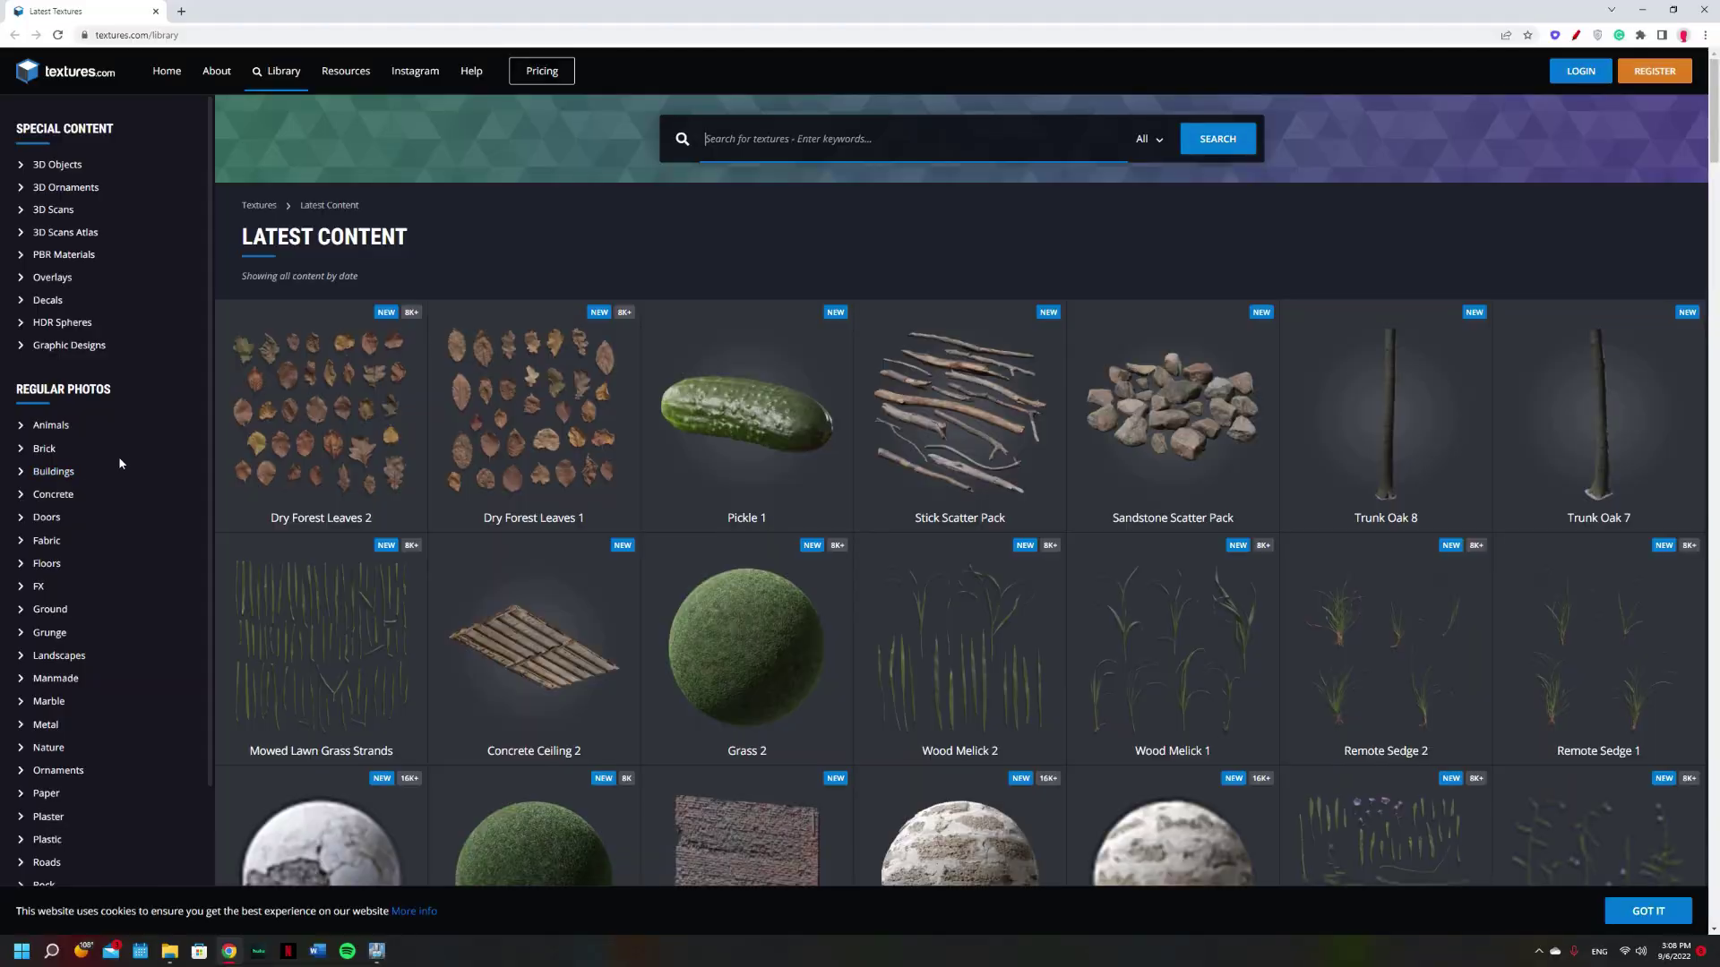
scroll(118, 455, "down", 3)
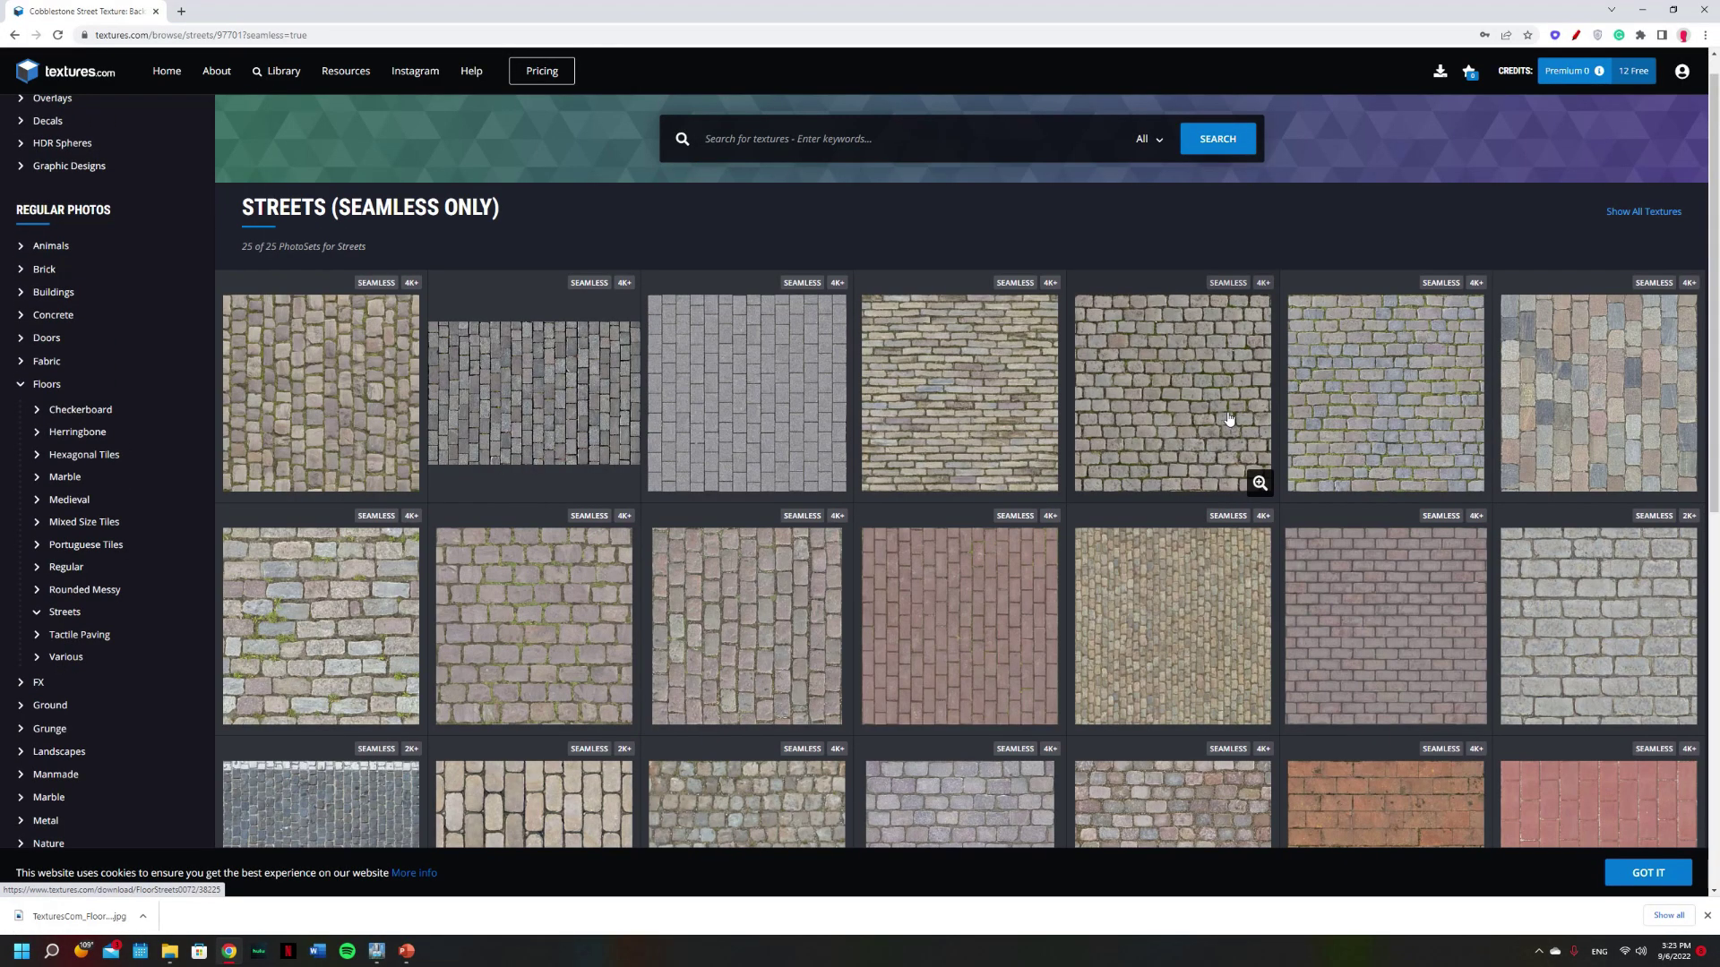
- Download the small seamless image of the gray FloorStreets0080 cobblestone texture from the Streets category
scroll(1229, 419, "down", 3)
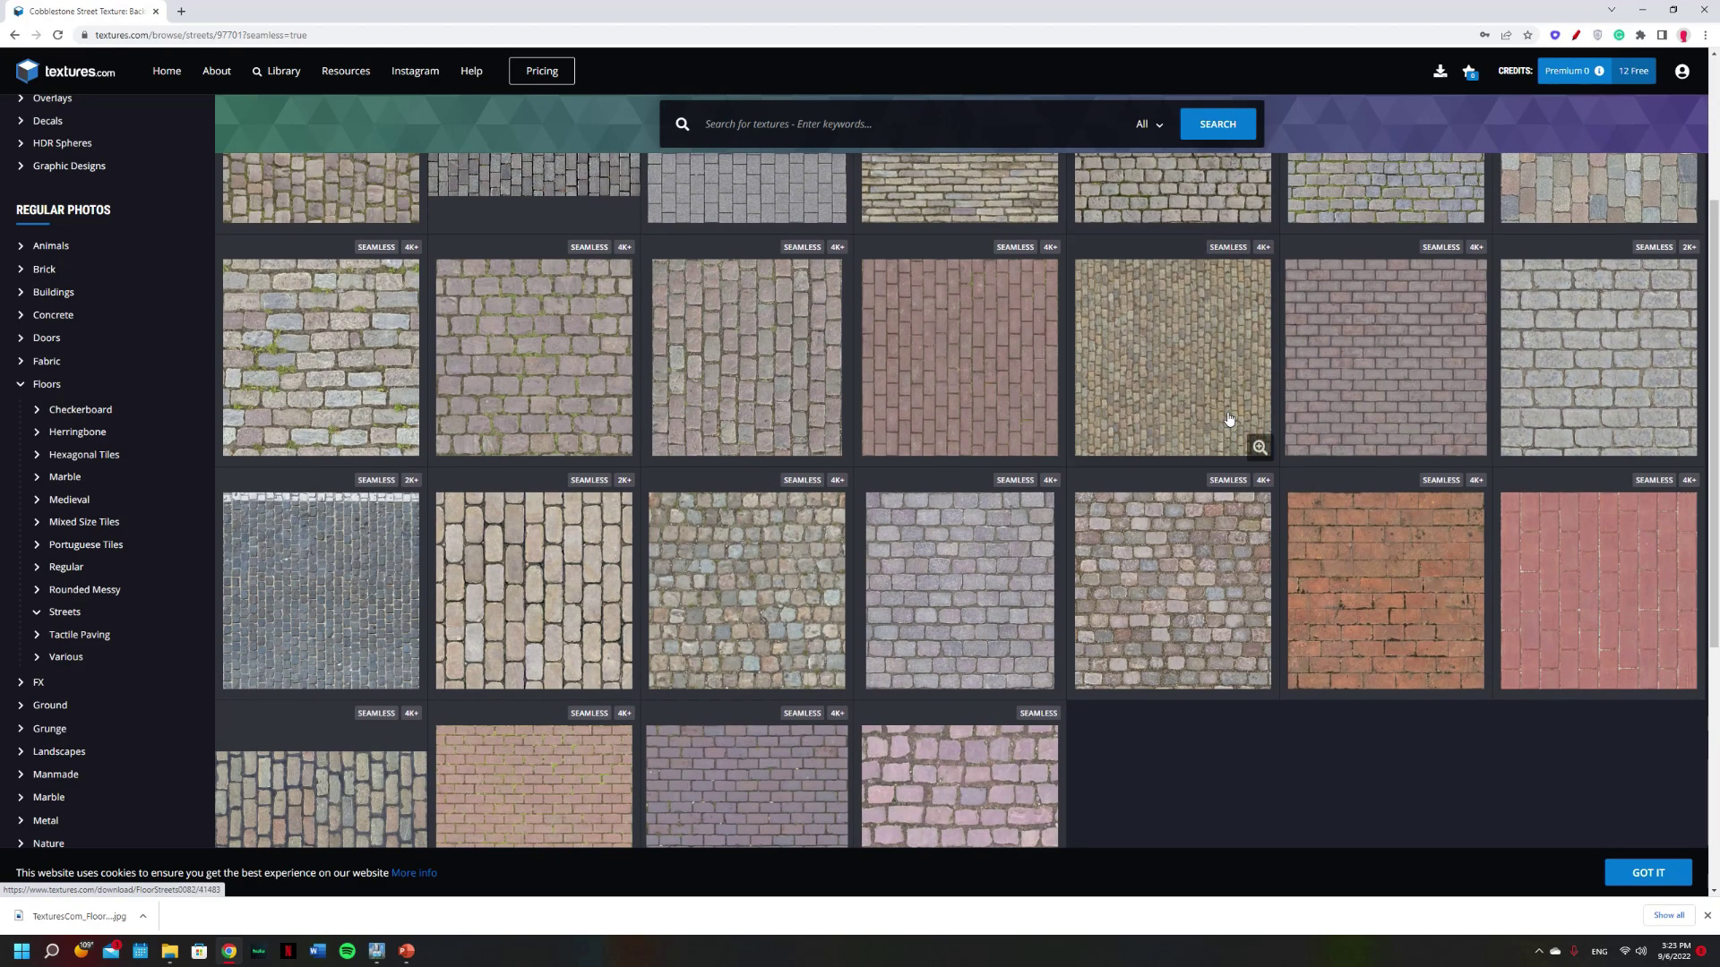
scroll(1229, 420, "down", 1)
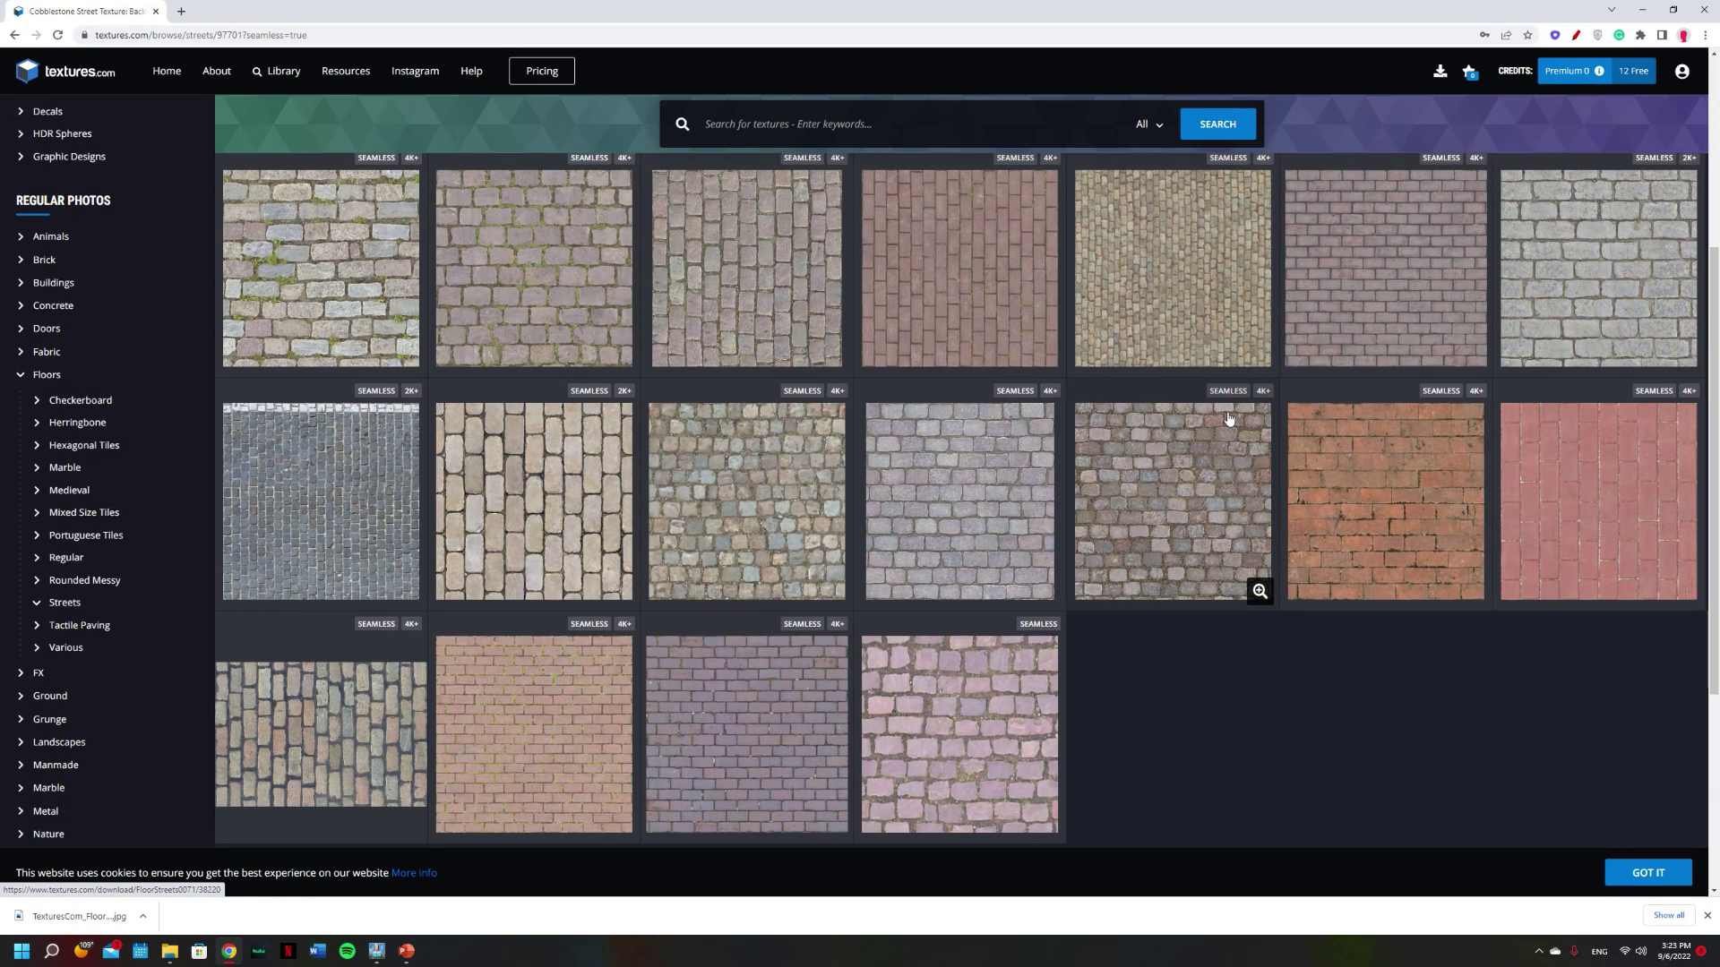
scroll(986, 526, "up", 2)
left_click(960, 669)
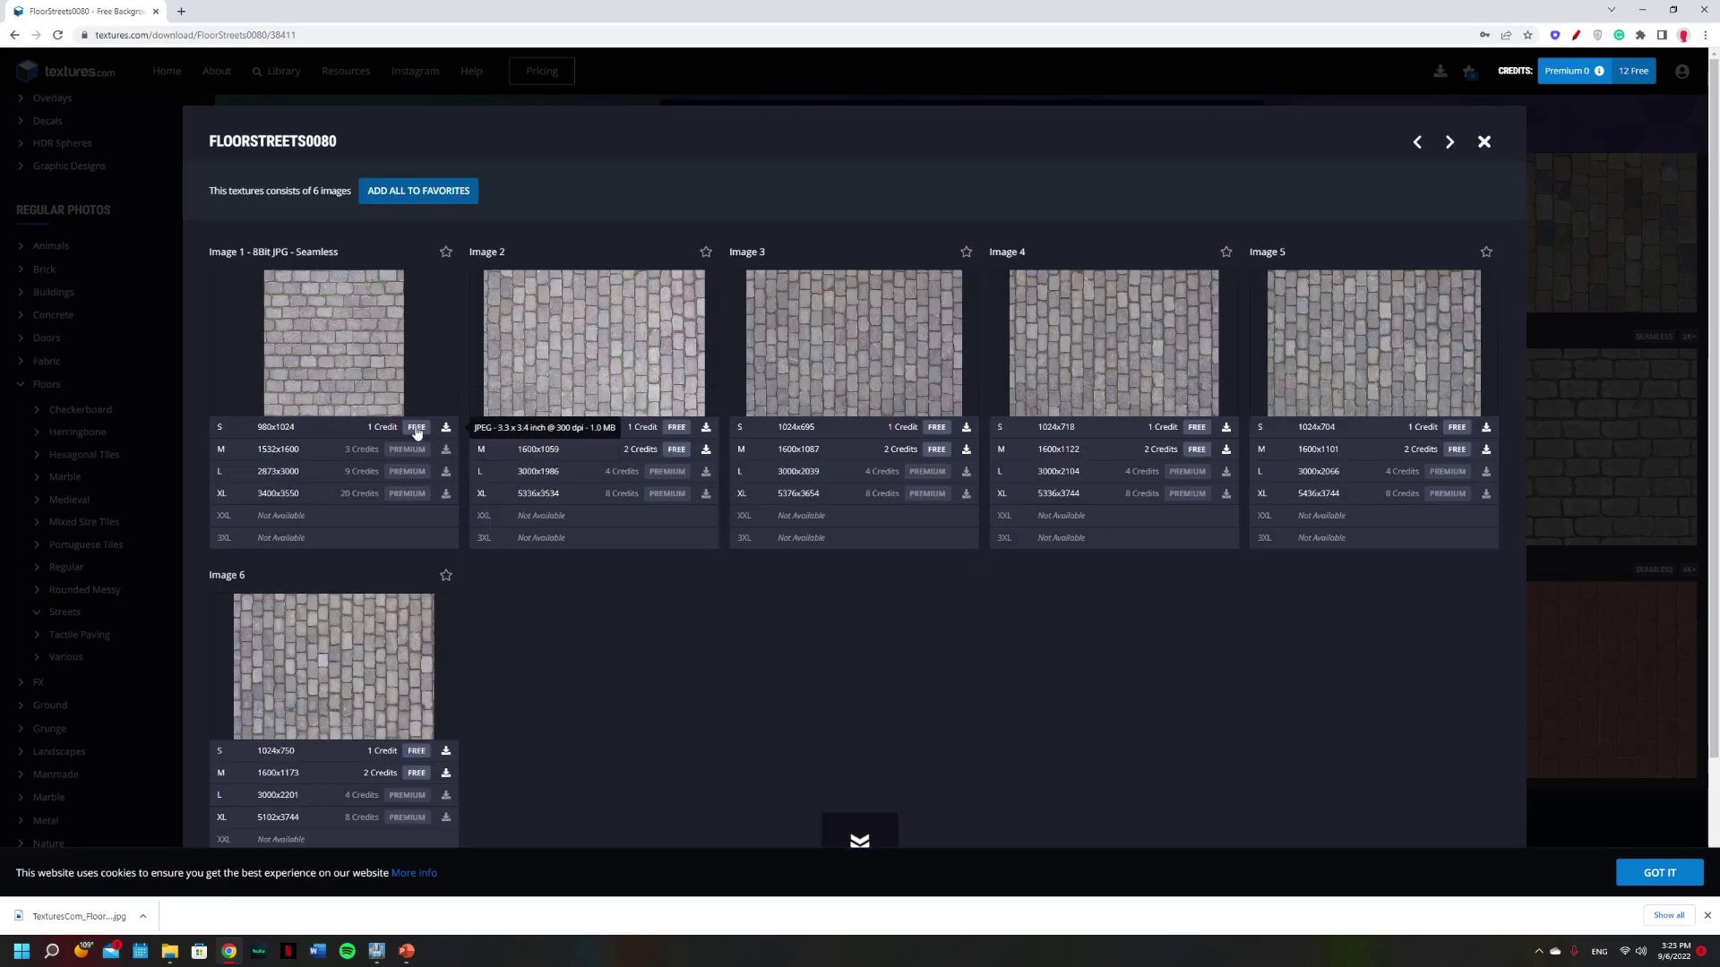
left_click(417, 431)
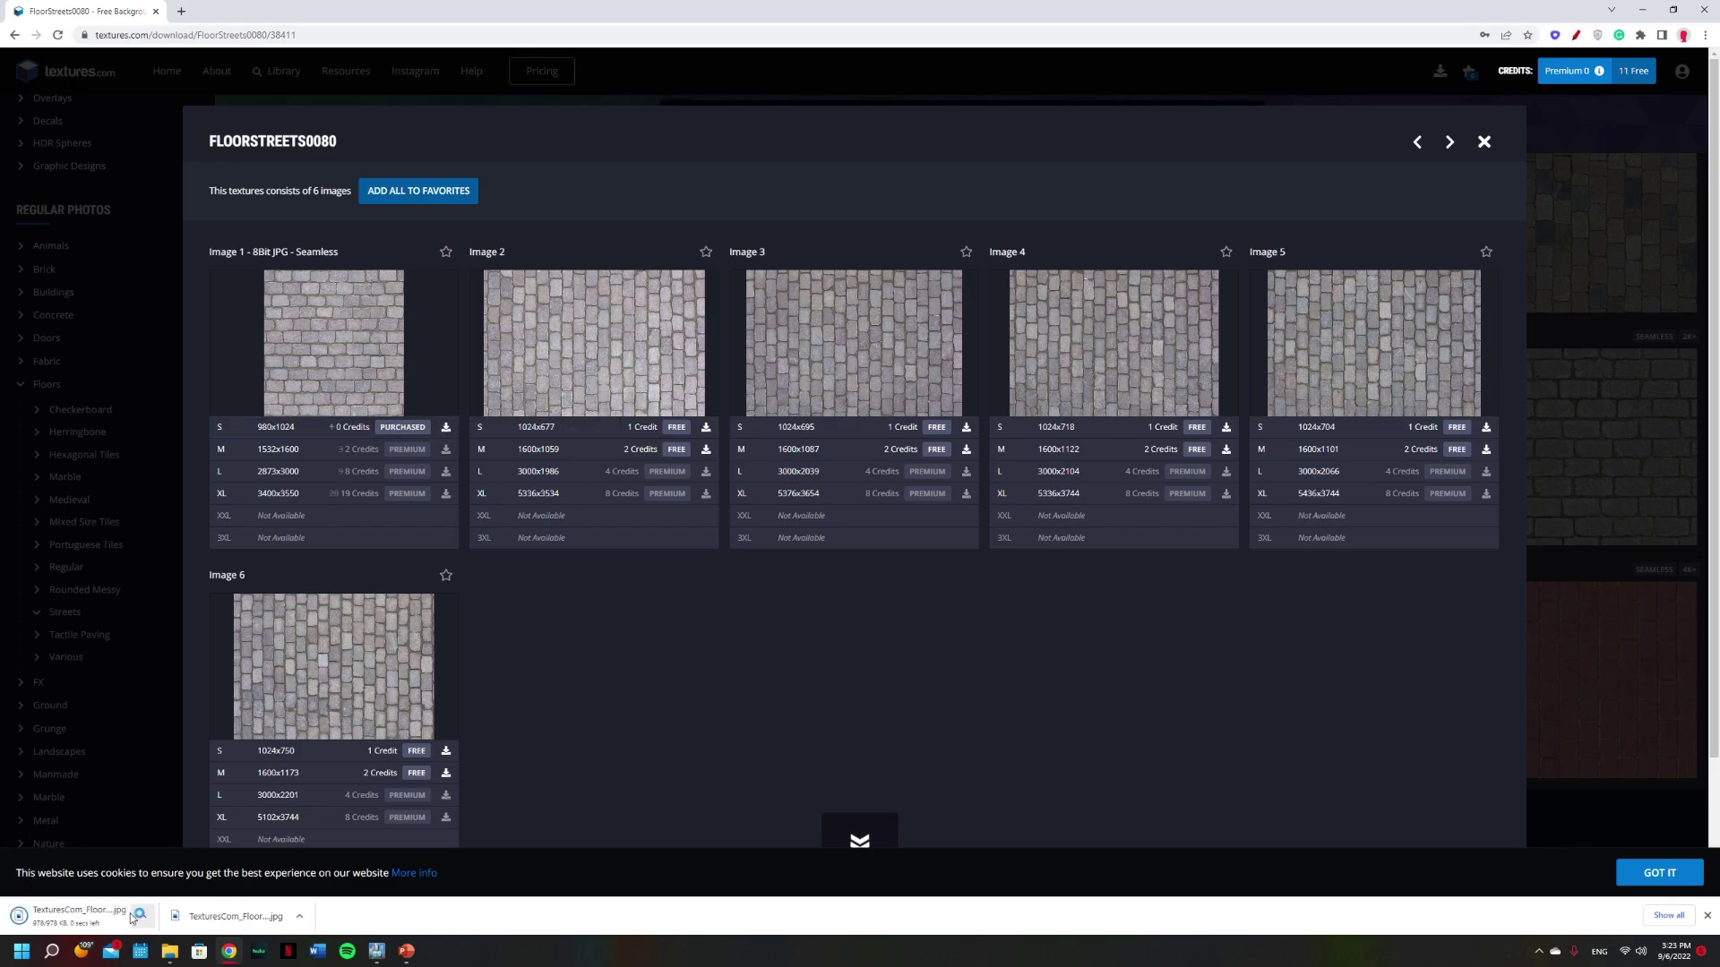
- Locate the downloaded TexturesCom_FloorStreets0080_1_seamless_S image in its folder and insert it into the blank PowerPoint slide
left_click(142, 916)
left_click(168, 868)
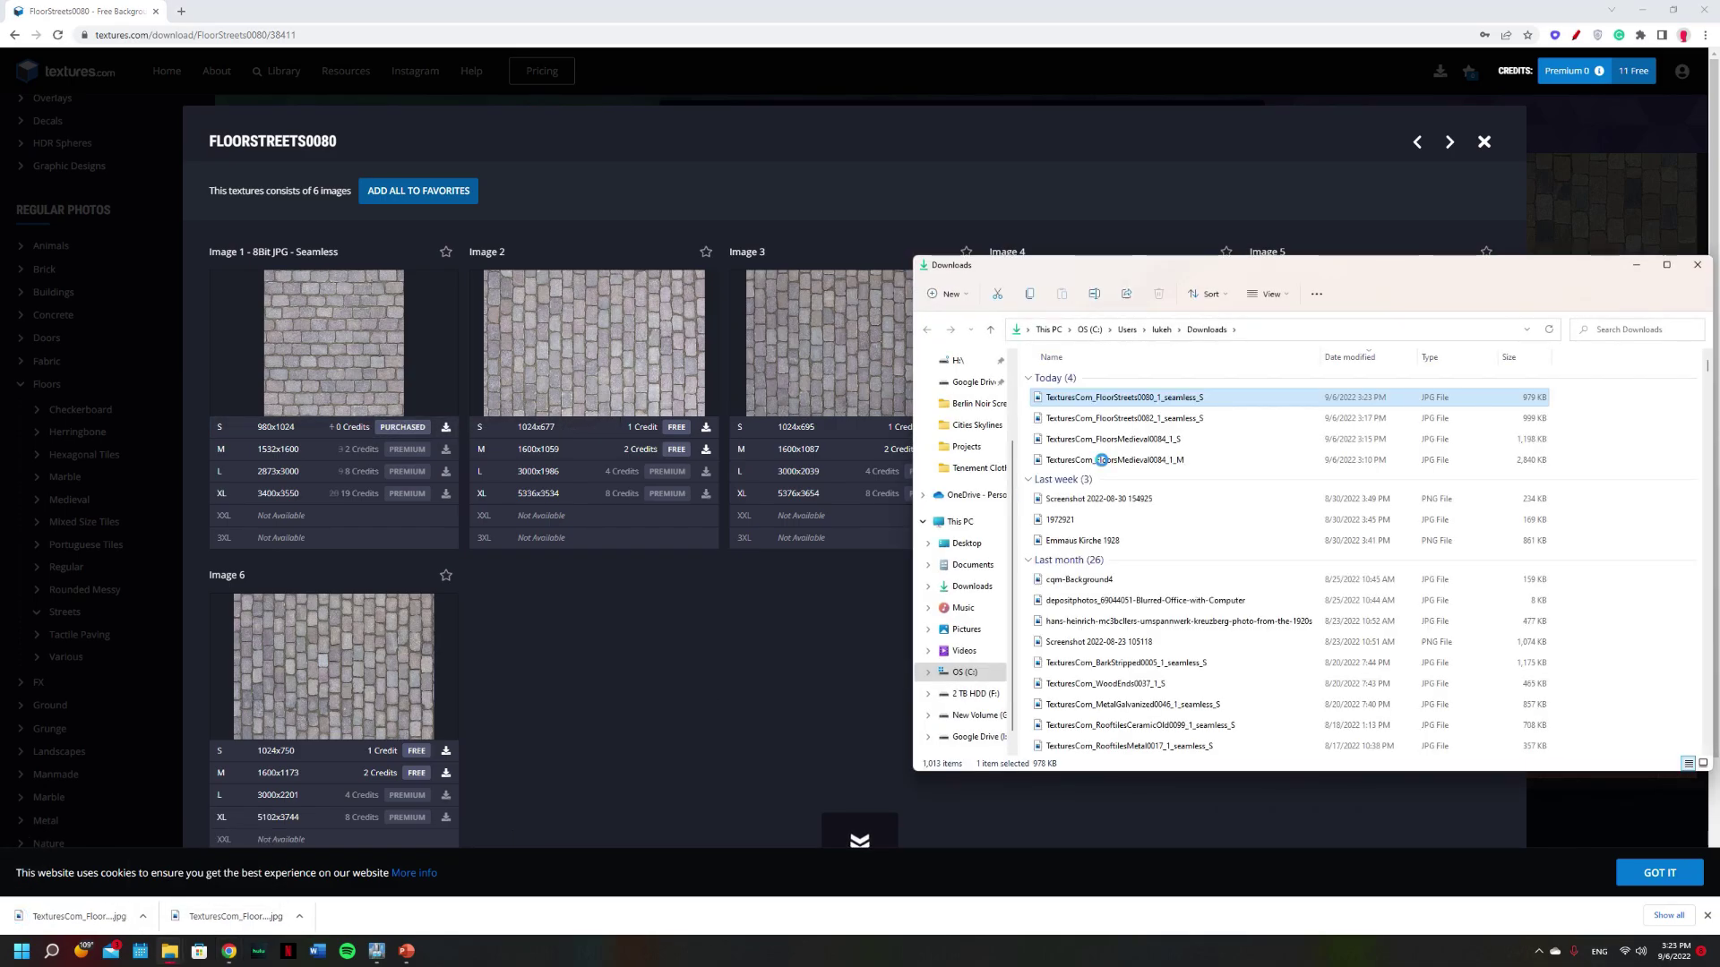
left_click(406, 951)
left_click(170, 952)
left_click(309, 883)
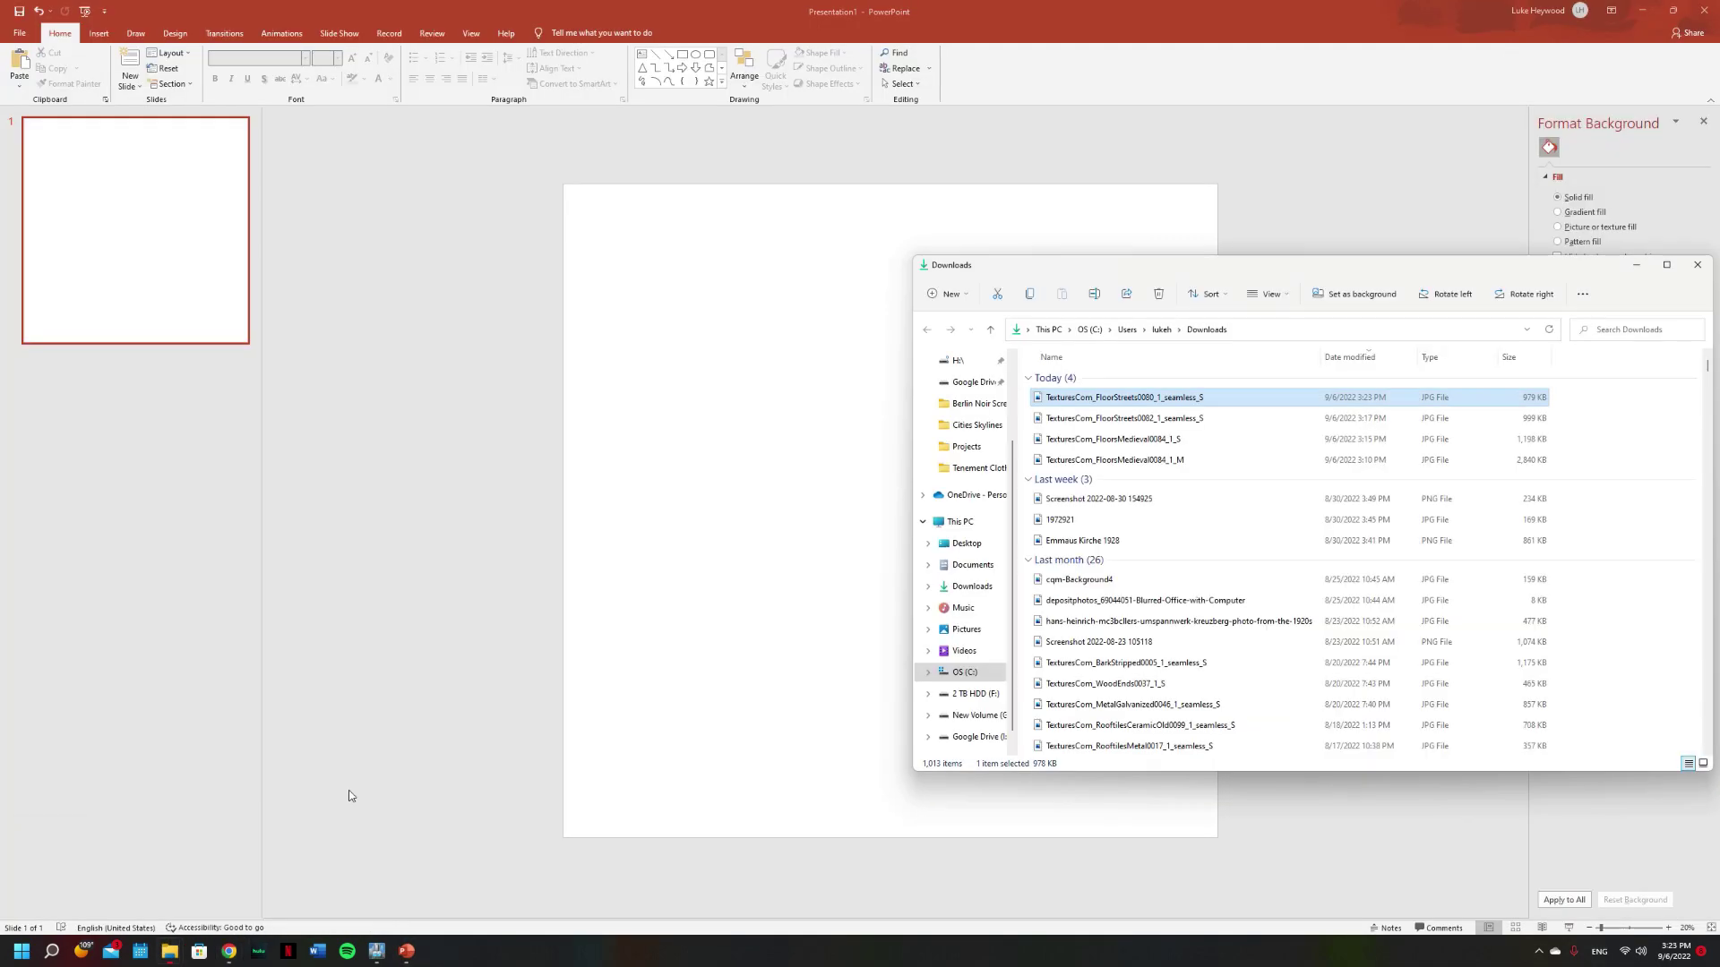
left_click_drag(766, 406, 770, 412)
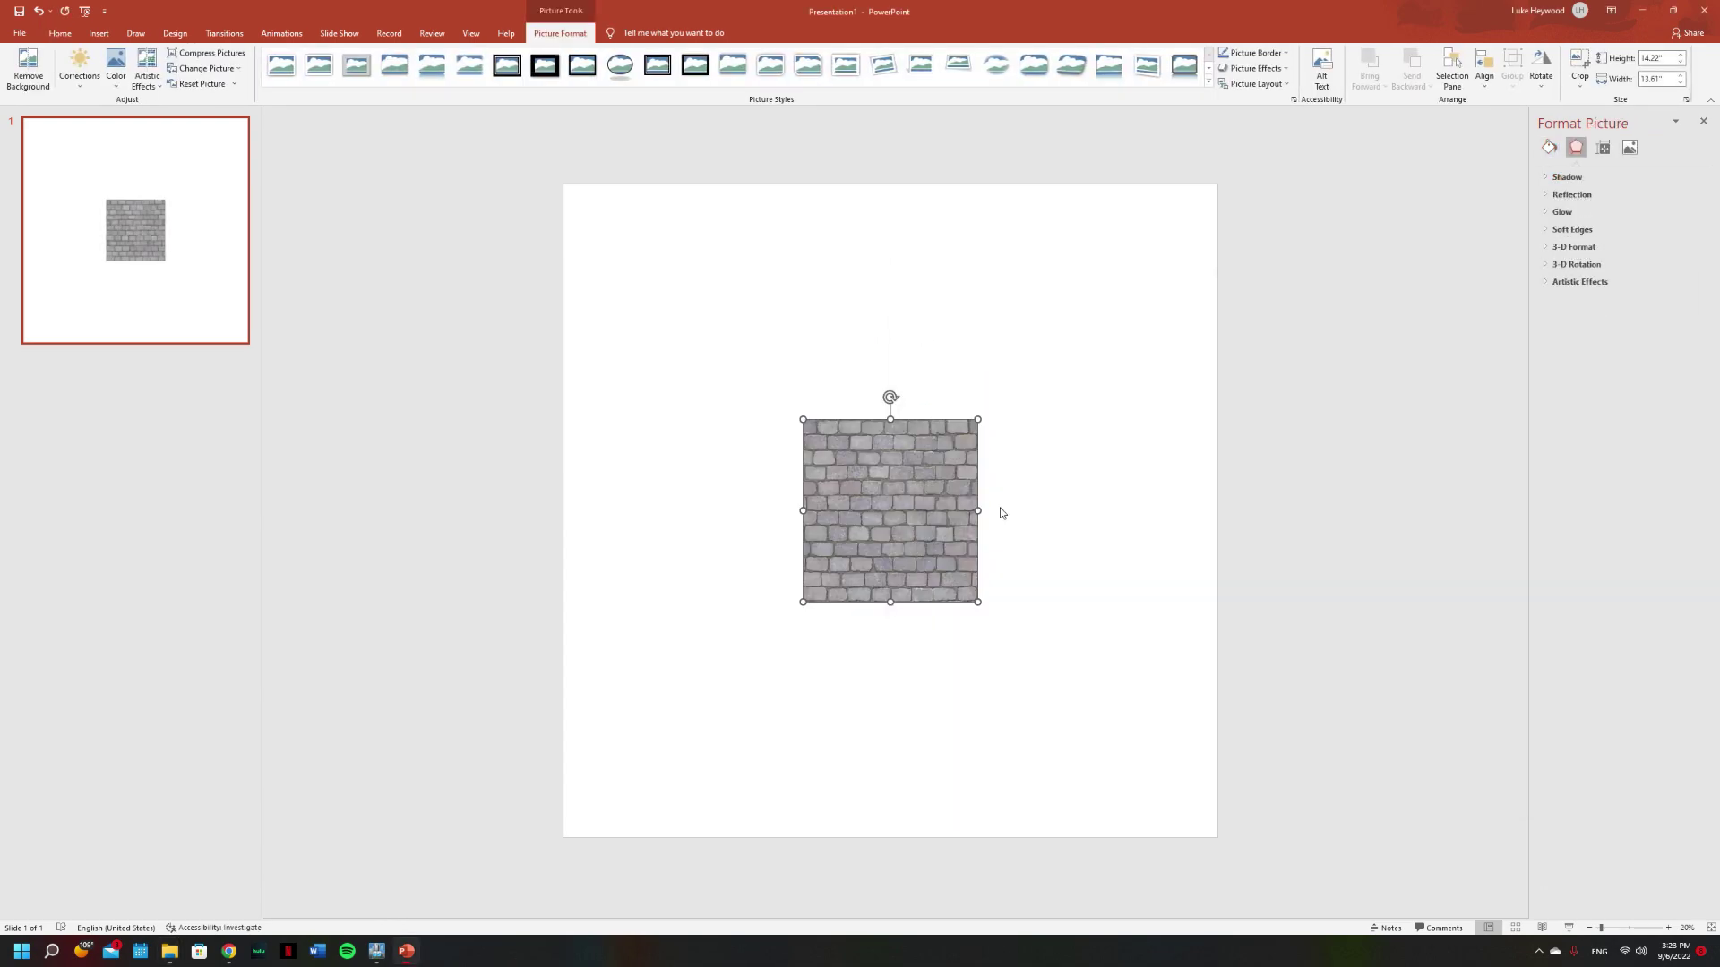
- Place the cobblestone picture in the slide's bottom-left corner and set its brightness to -30% and contrast to 20%
left_click_drag(891, 494, 656, 736)
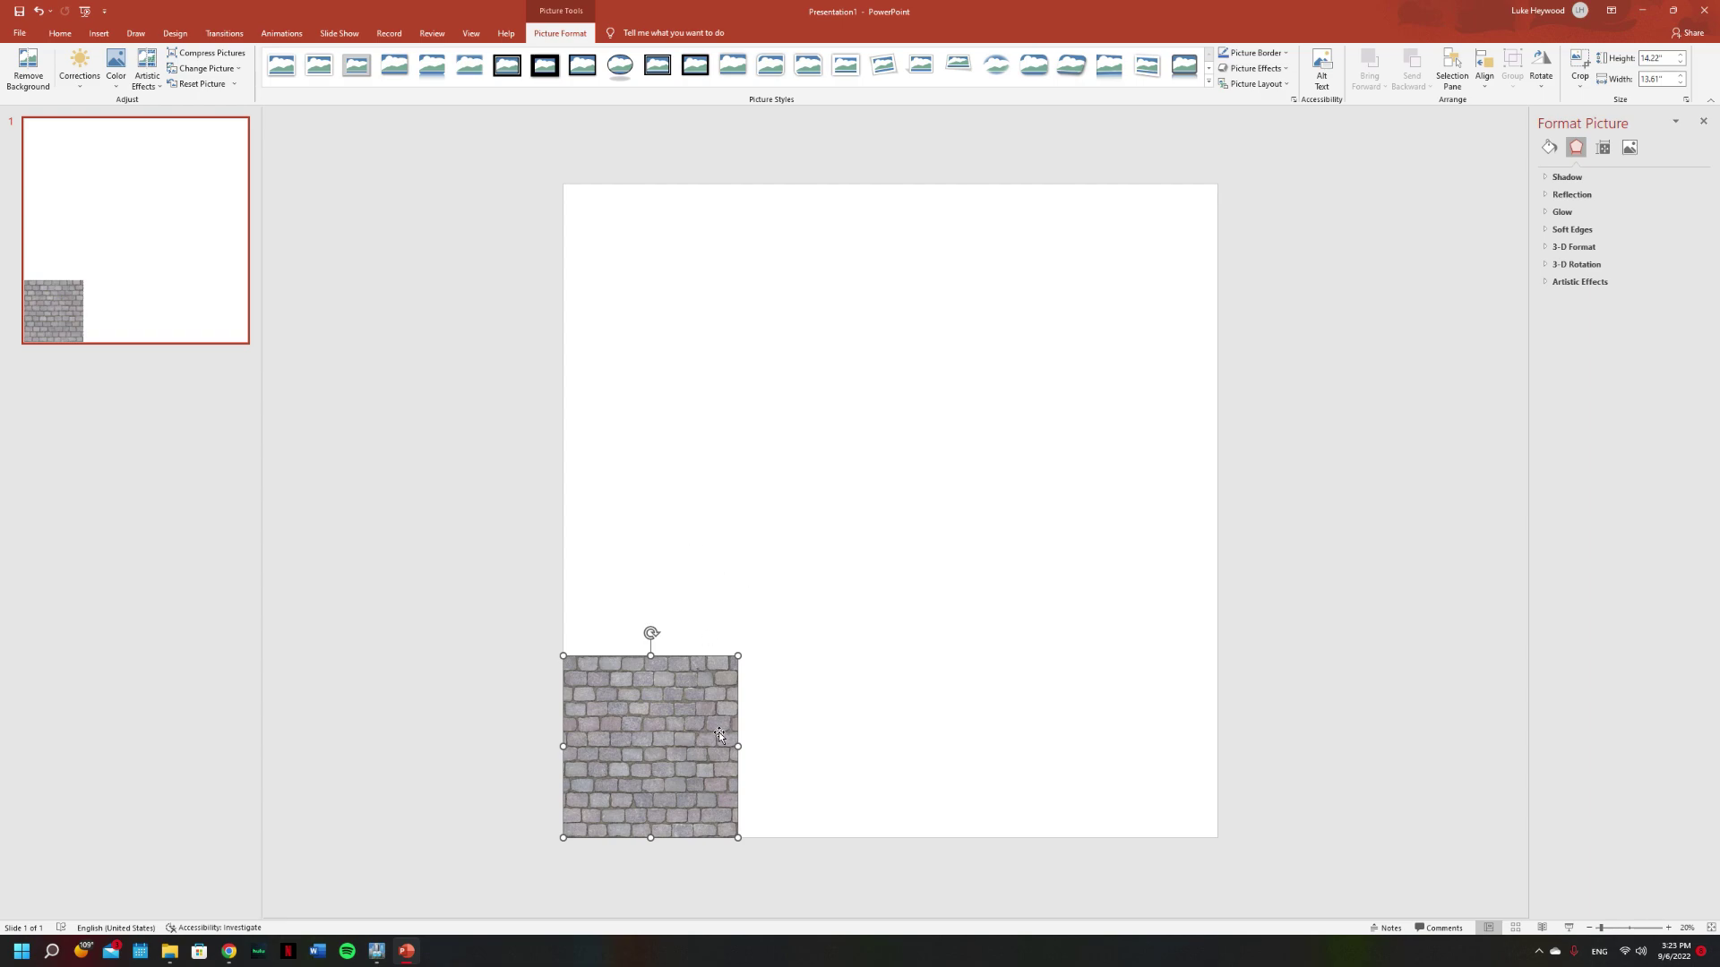
left_click(1629, 147)
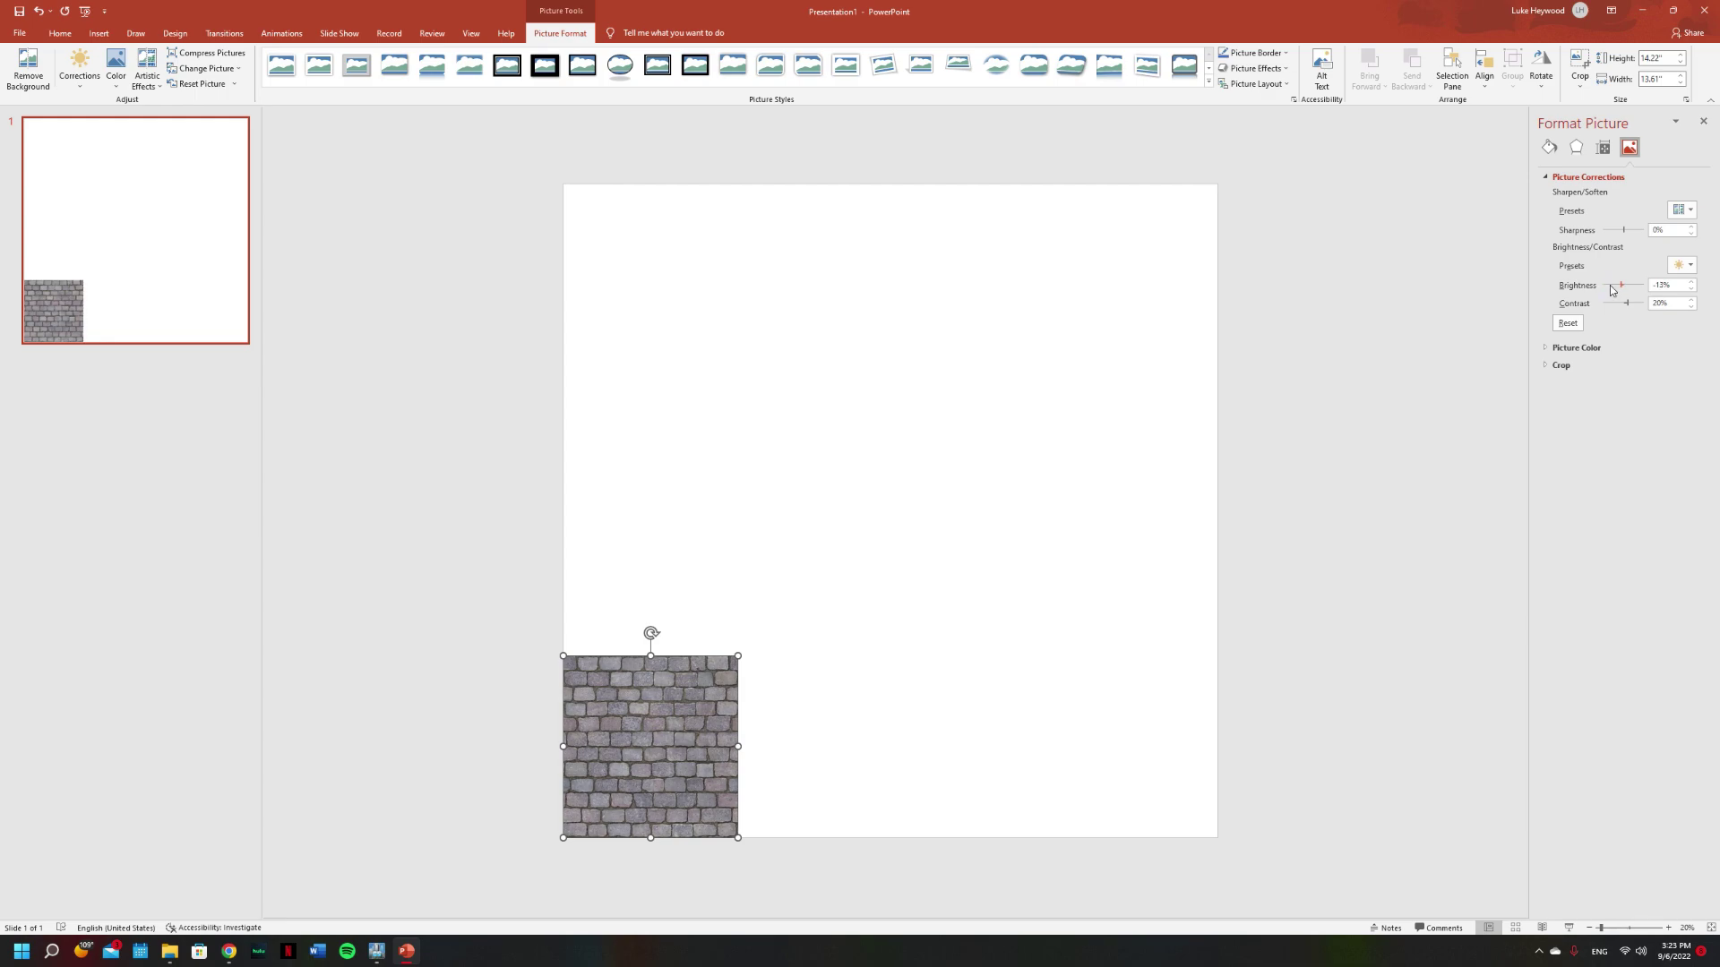
left_click_drag(1610, 285, 1608, 285)
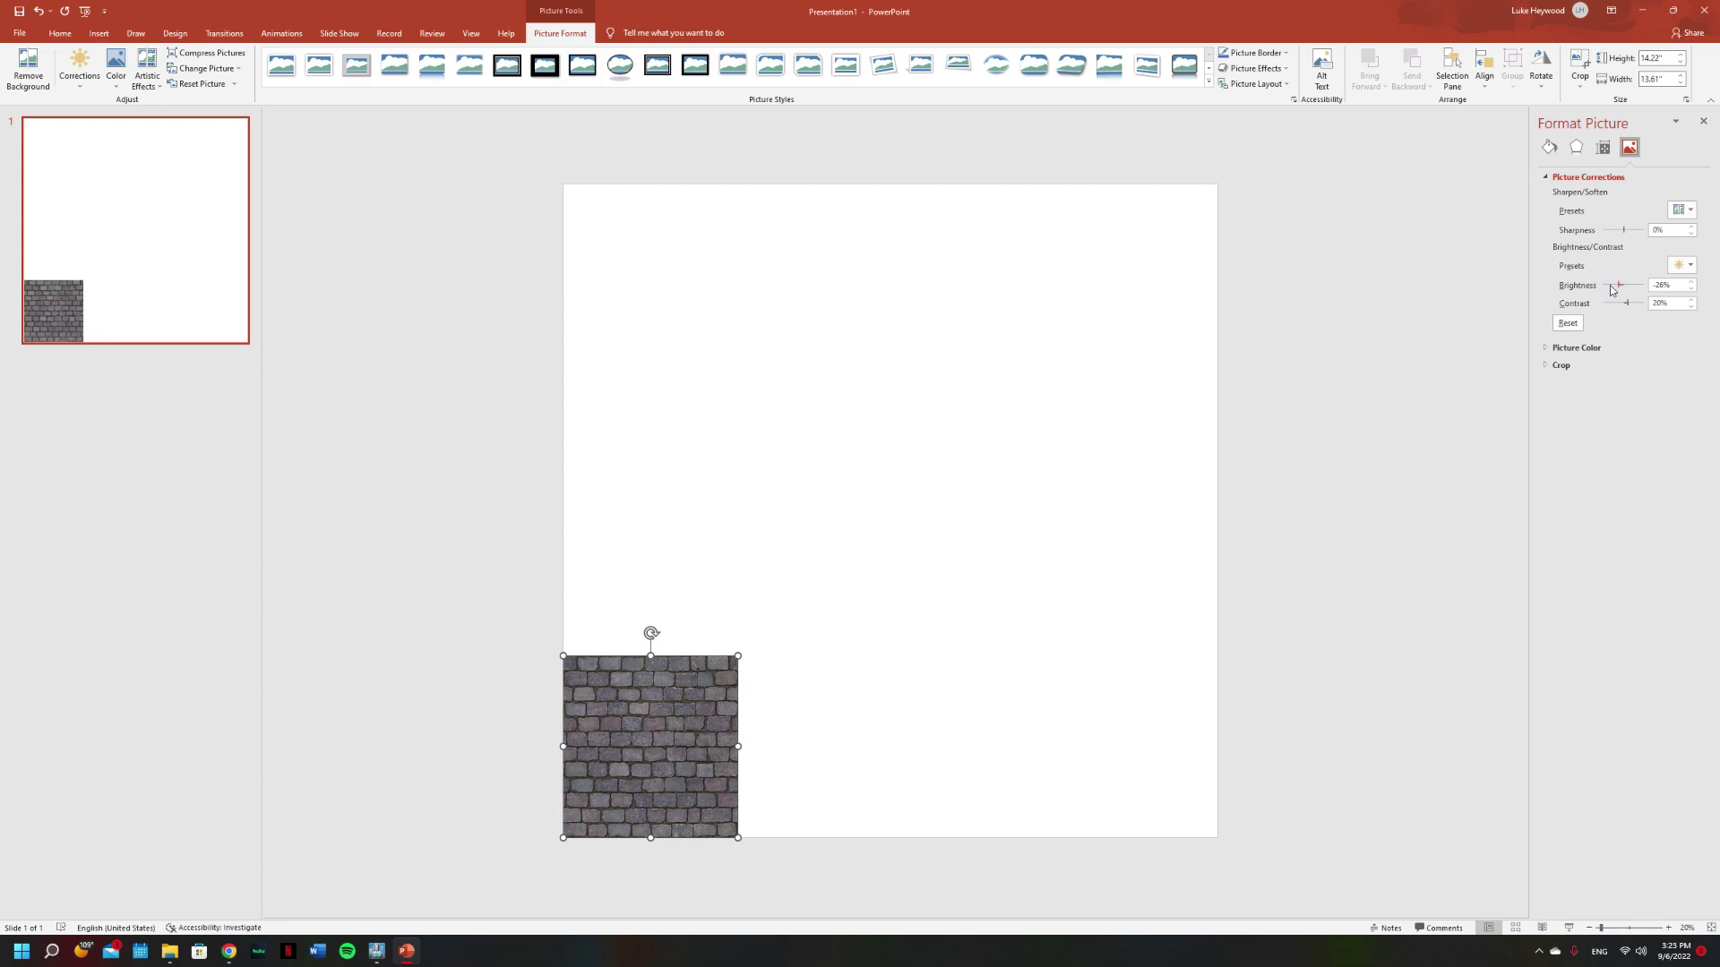
- Stack copies of the cobblestone tile up the slide's left edge and crop the top copy to the slide boundary
right_click(684, 721)
left_click(673, 756)
left_click_drag(669, 766, 624, 219)
right_click(652, 251)
left_click(695, 221)
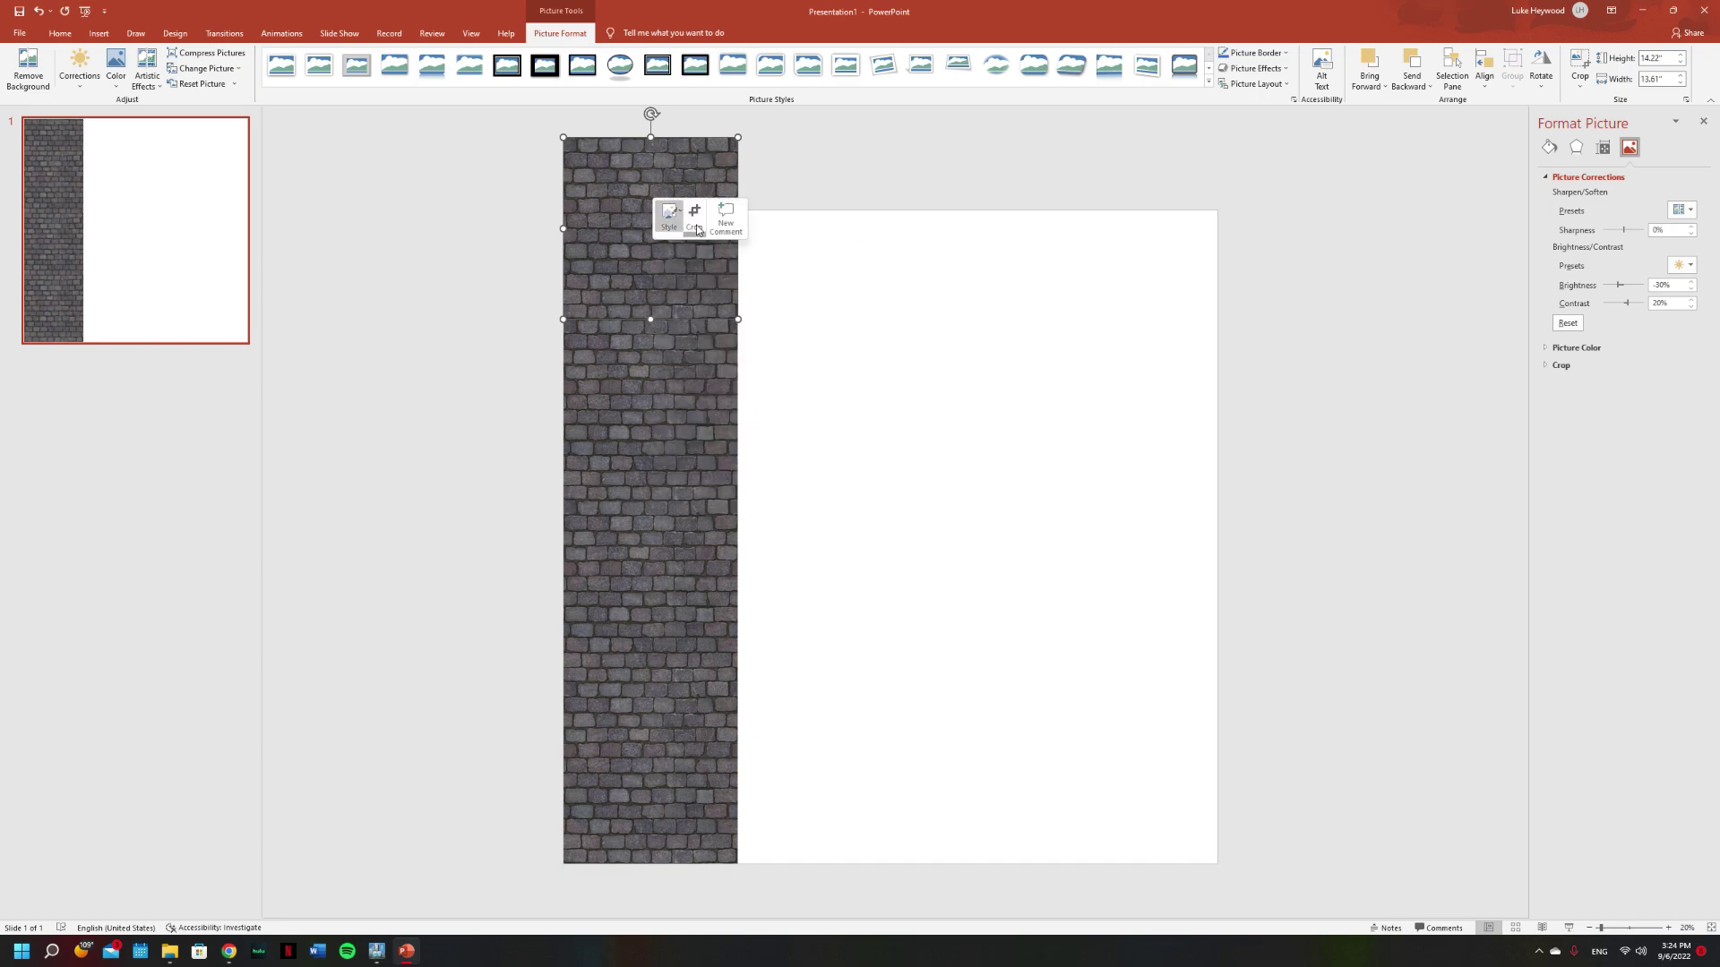
left_click(460, 295)
- Copy the tile column across the slide until it is filled, and crop the overhanging last column to the slide's right edge
left_click(665, 702)
left_click(668, 568, "shift")
left_click(663, 376, "shift")
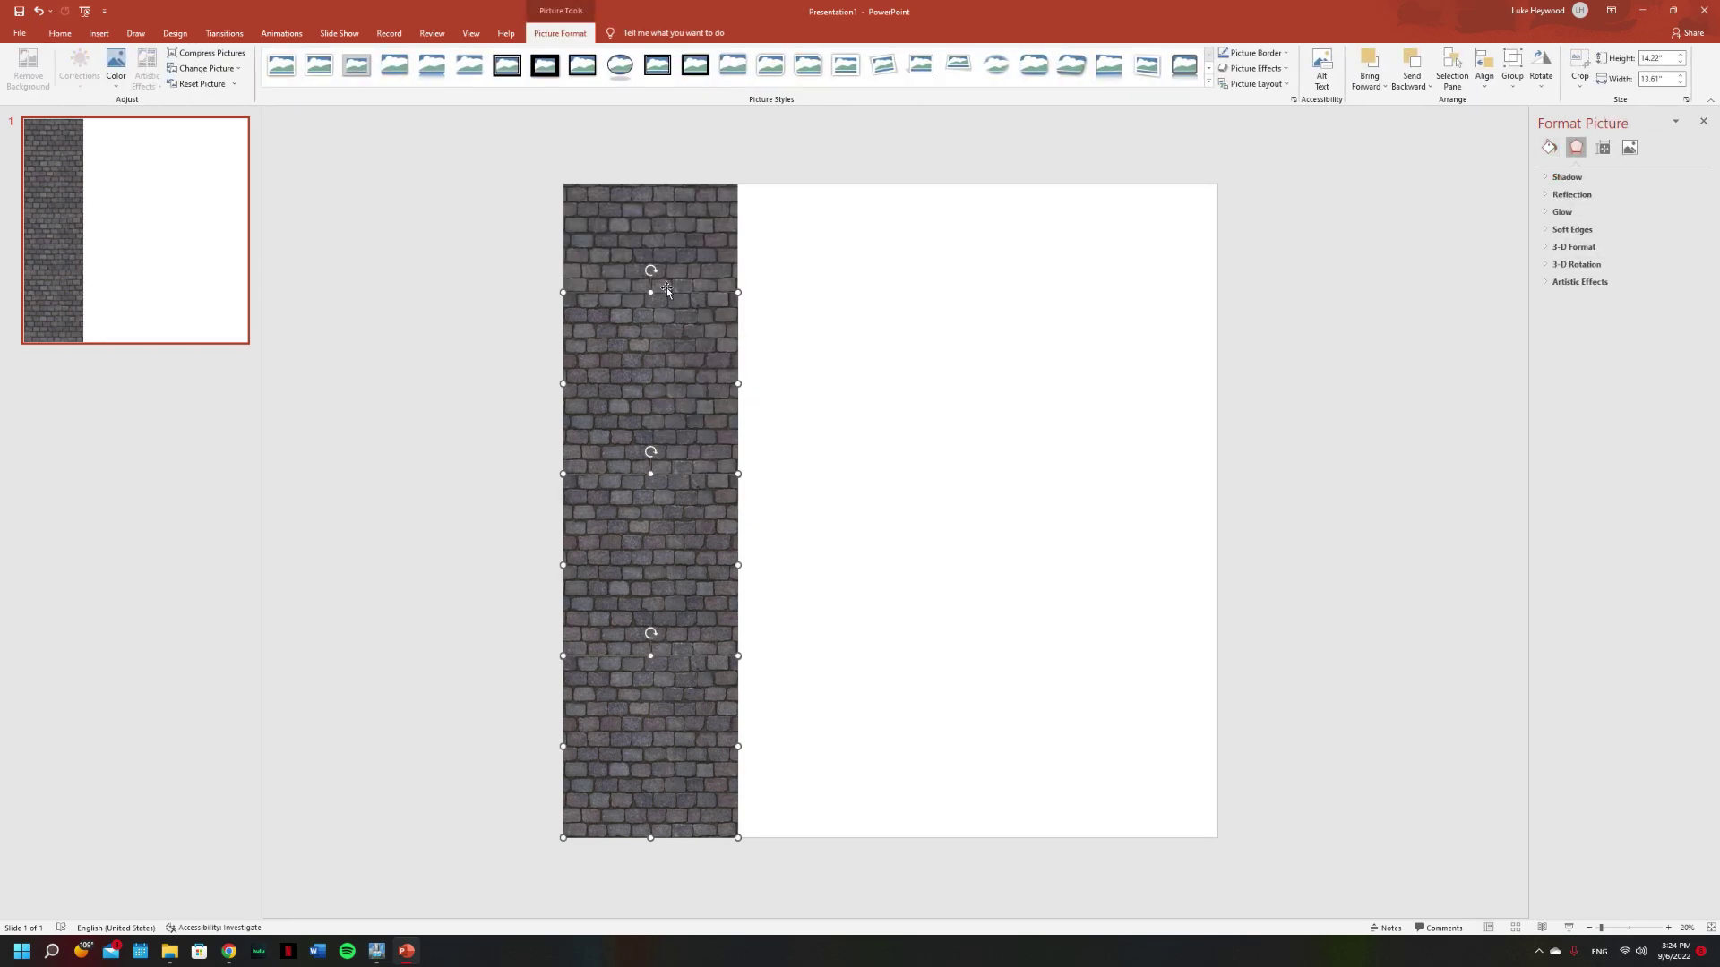
left_click_drag(625, 690, 1161, 778)
right_click(1182, 780)
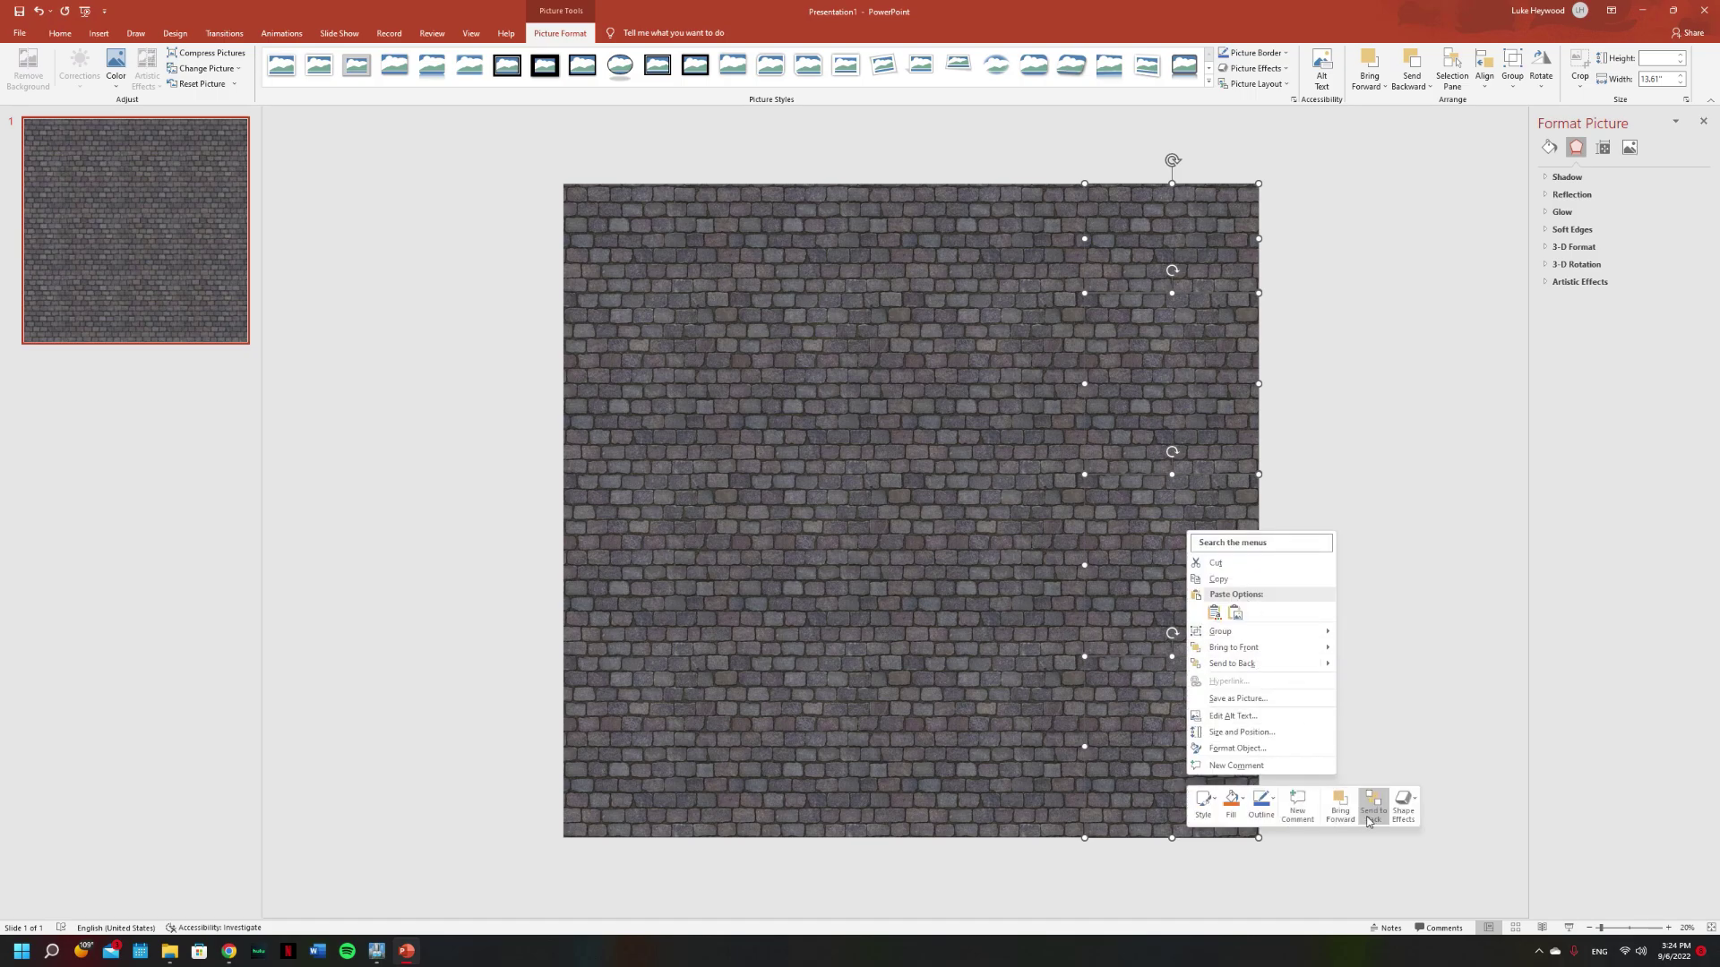
left_click(1127, 736)
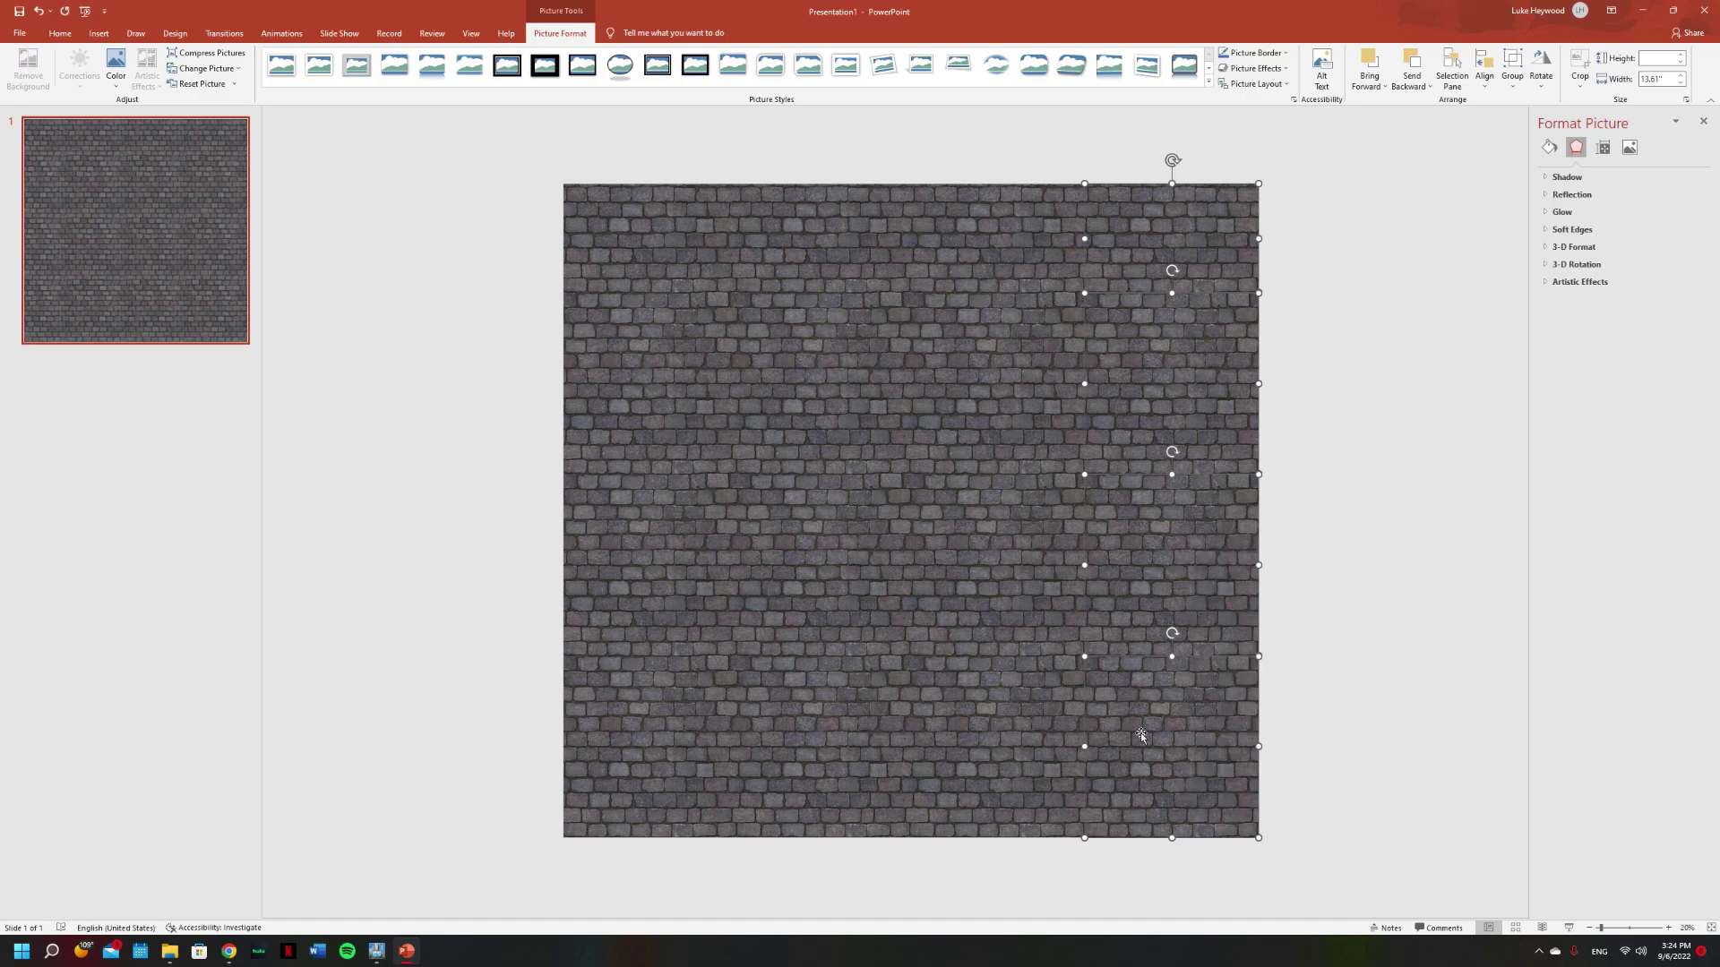
left_click(1141, 732)
right_click(1190, 748)
left_click(1230, 772)
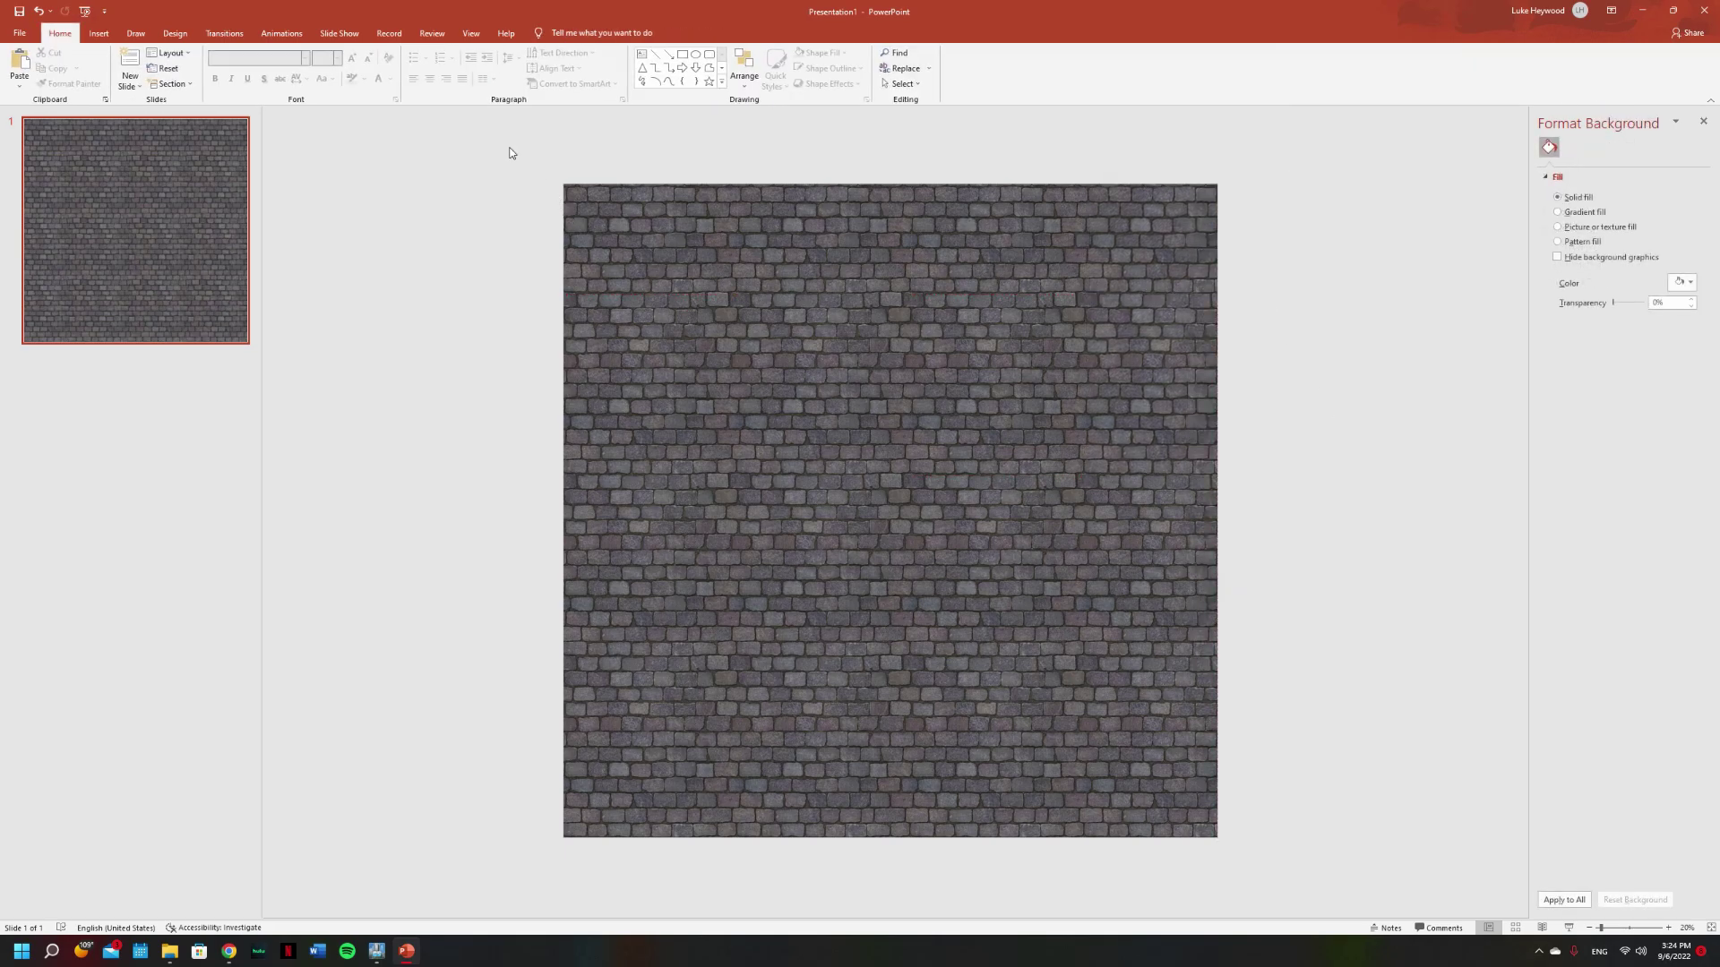
- Select all the cobblestone tiles and save them as one PNG picture named Stone 1 in the Pictures folder
left_click_drag(494, 130, 1390, 878)
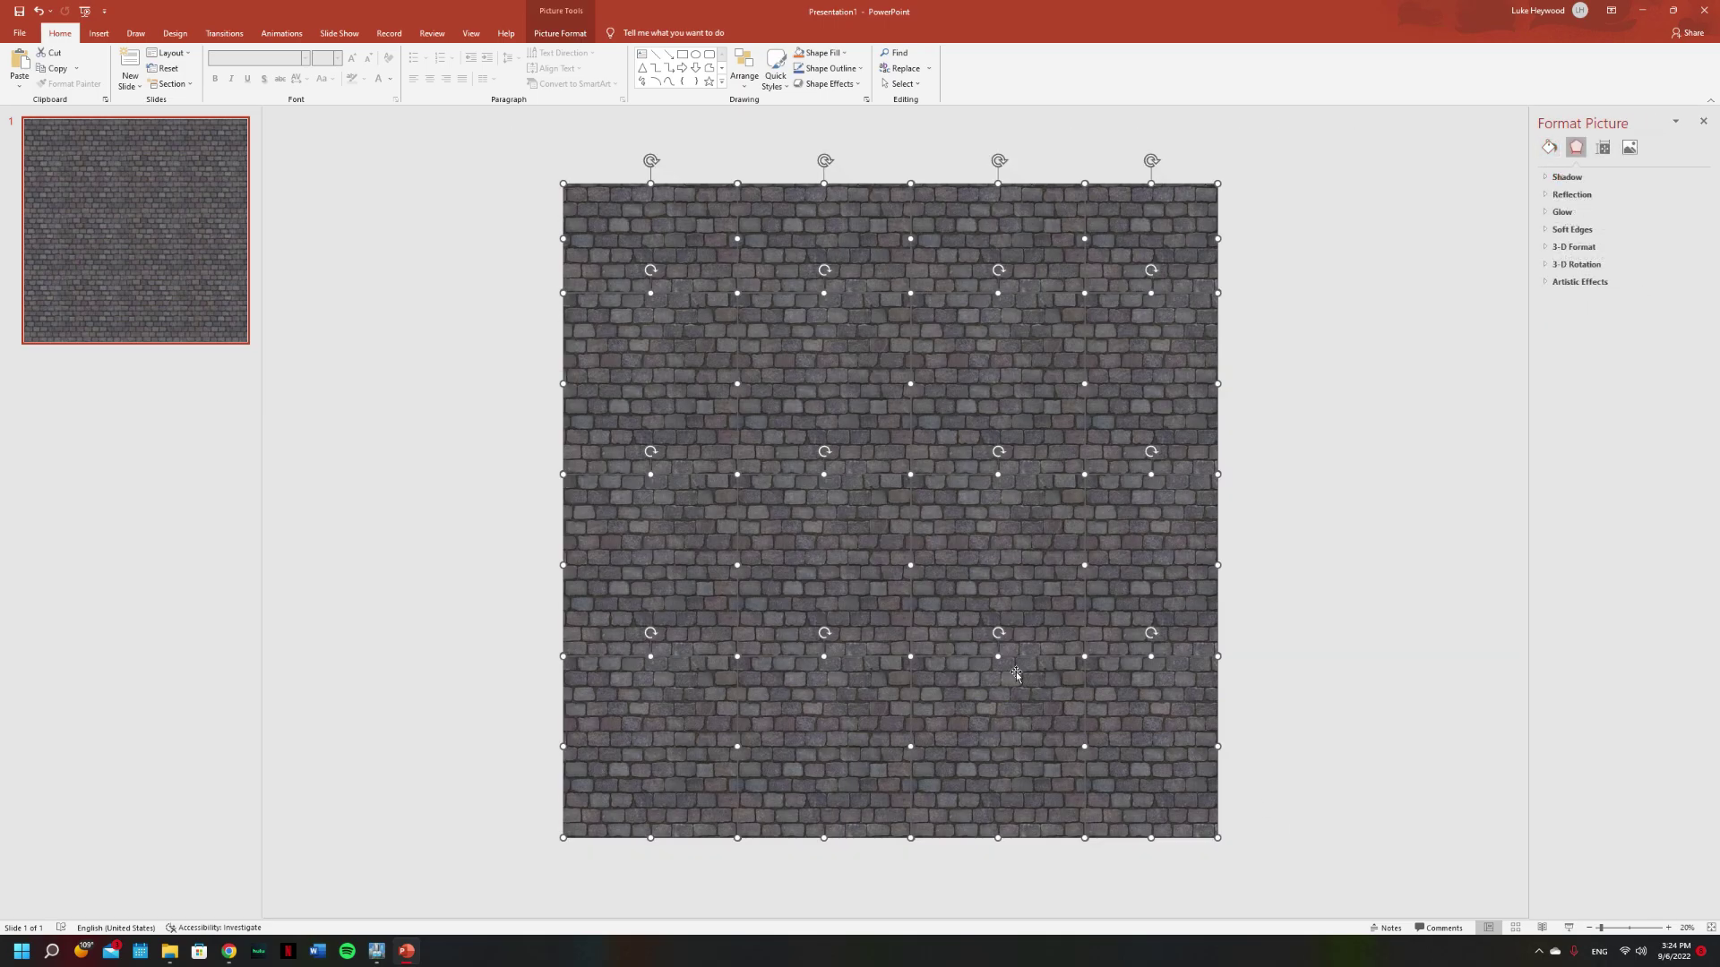
right_click(970, 605)
left_click(1012, 781)
type("Stonr")
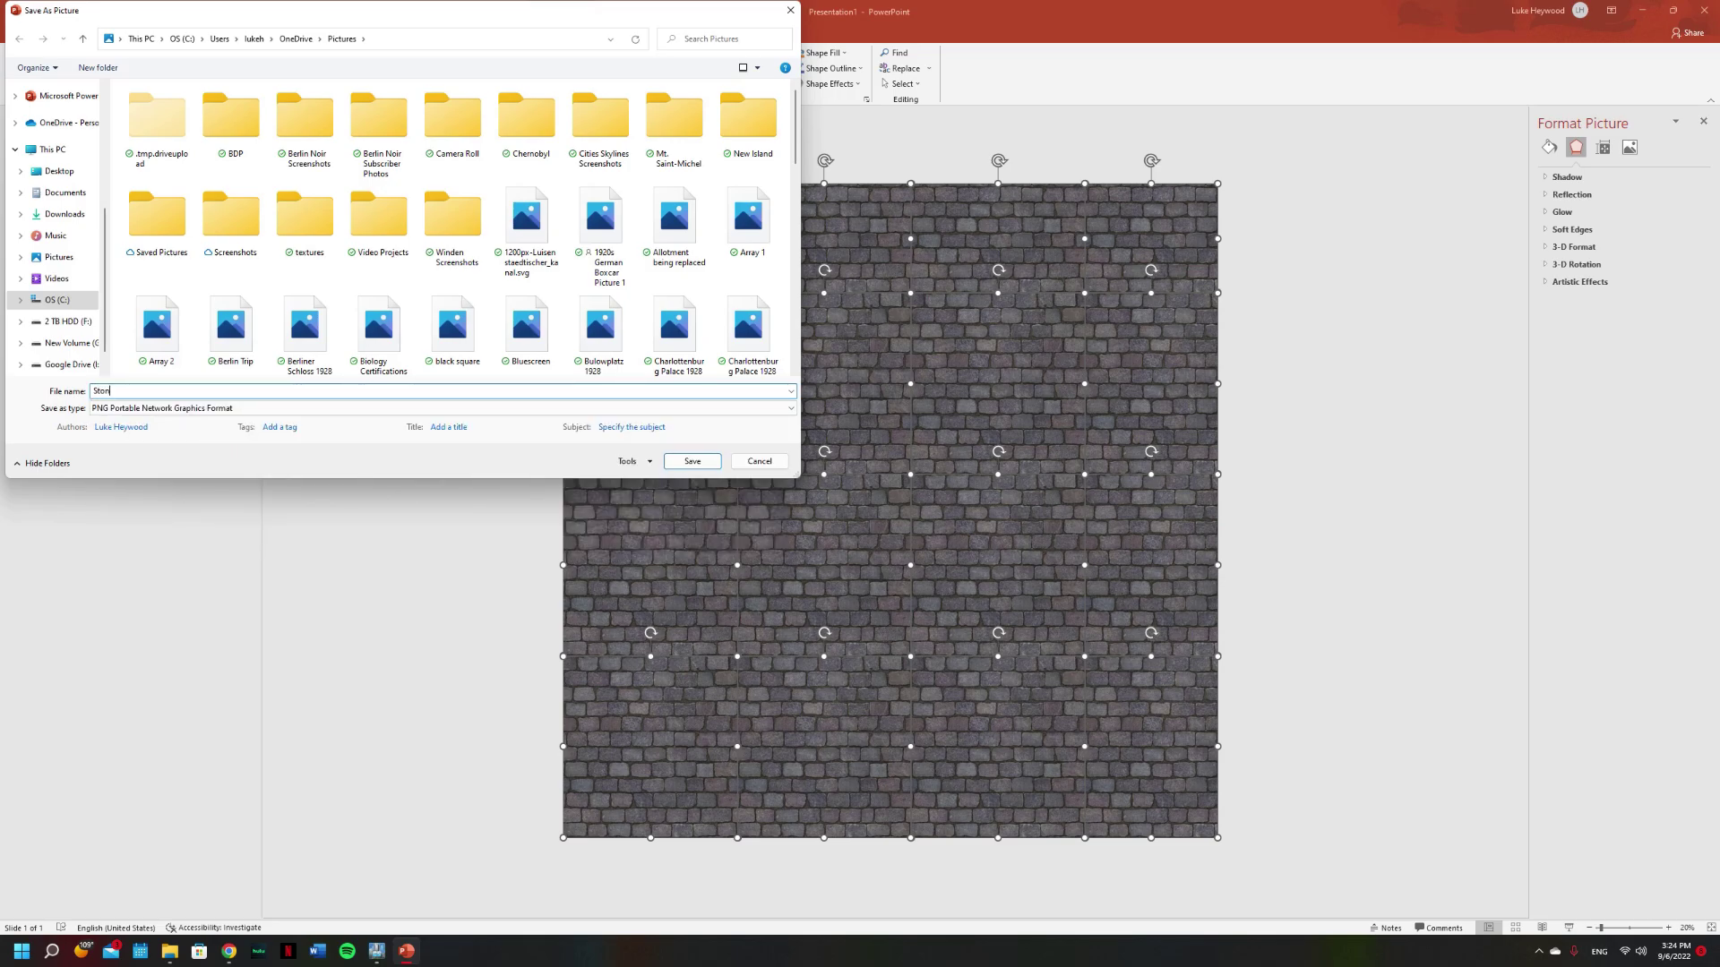
type("Stone 1")
left_click(692, 462)
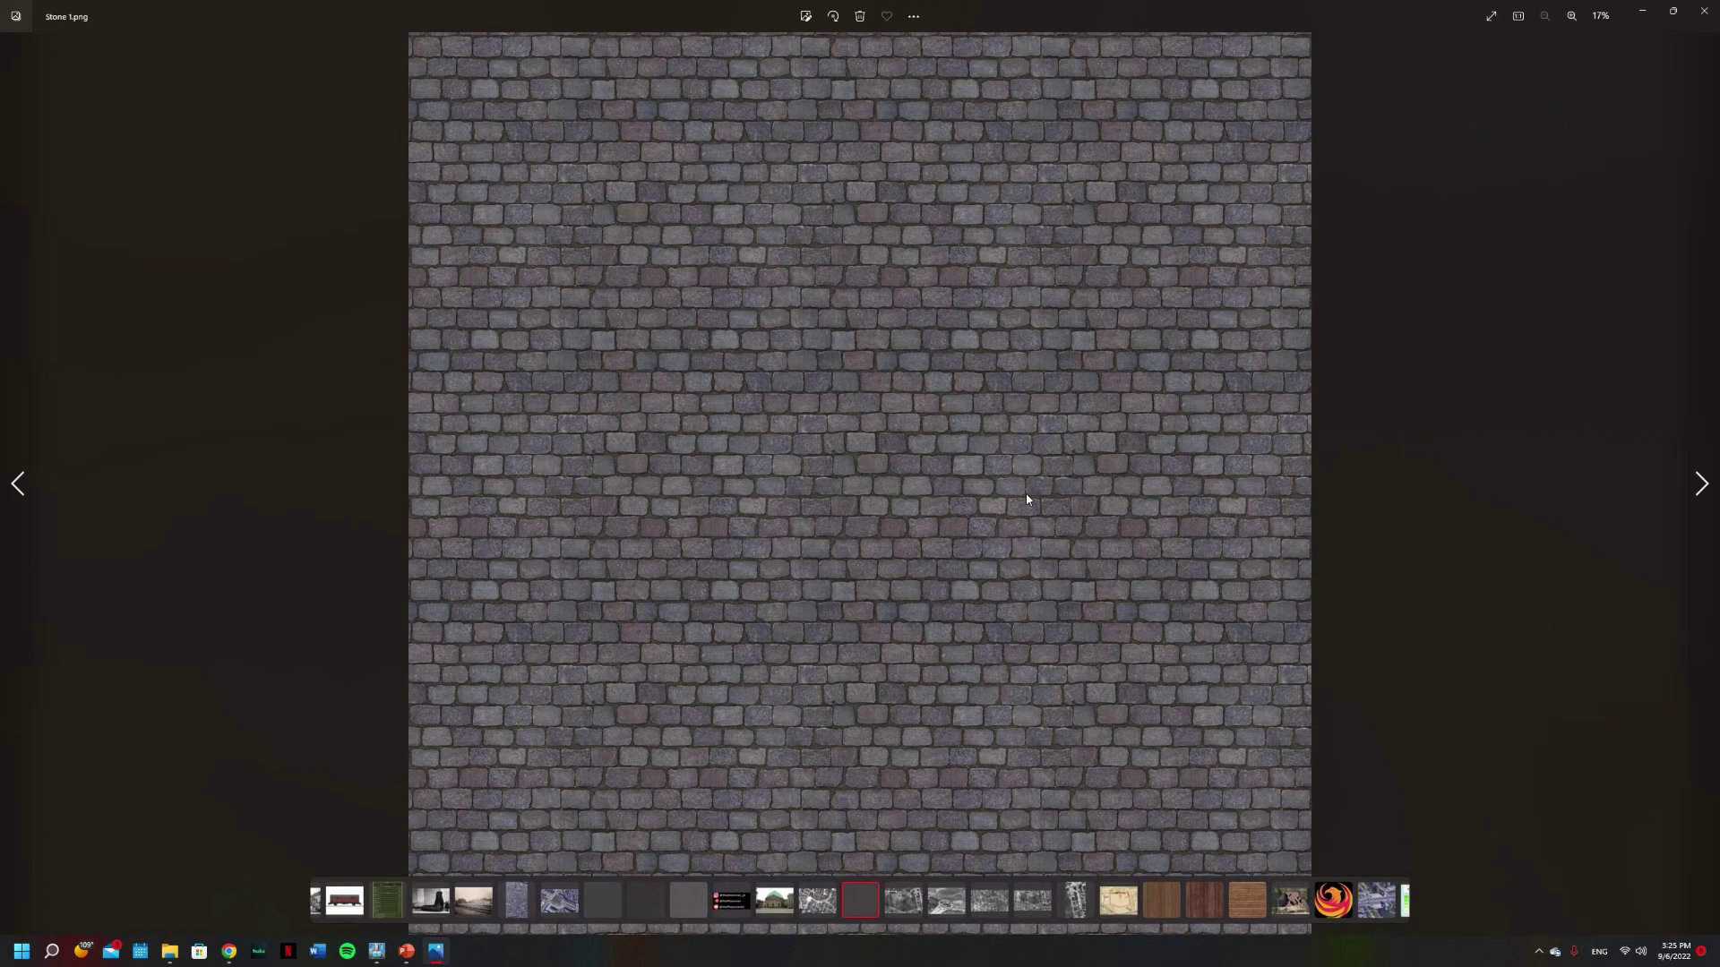
- Resize the Stone 1 image to 512 x 512 and save it over the existing Stone 1 file
right_click(1026, 498)
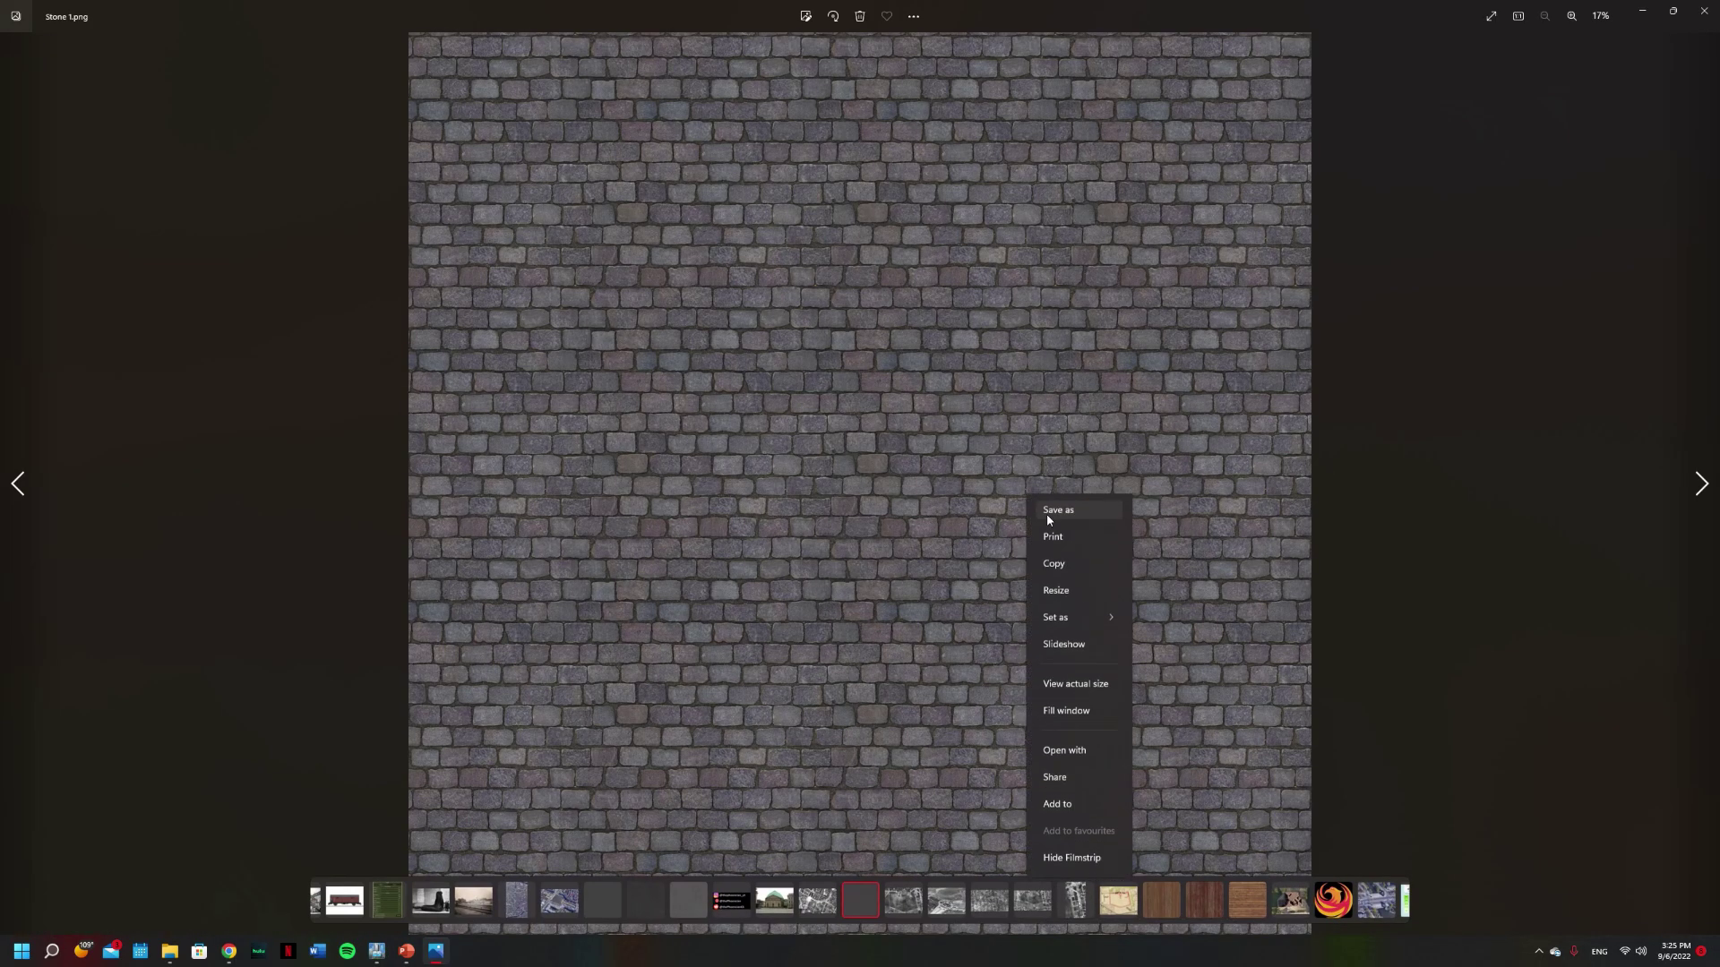
left_click(1074, 596)
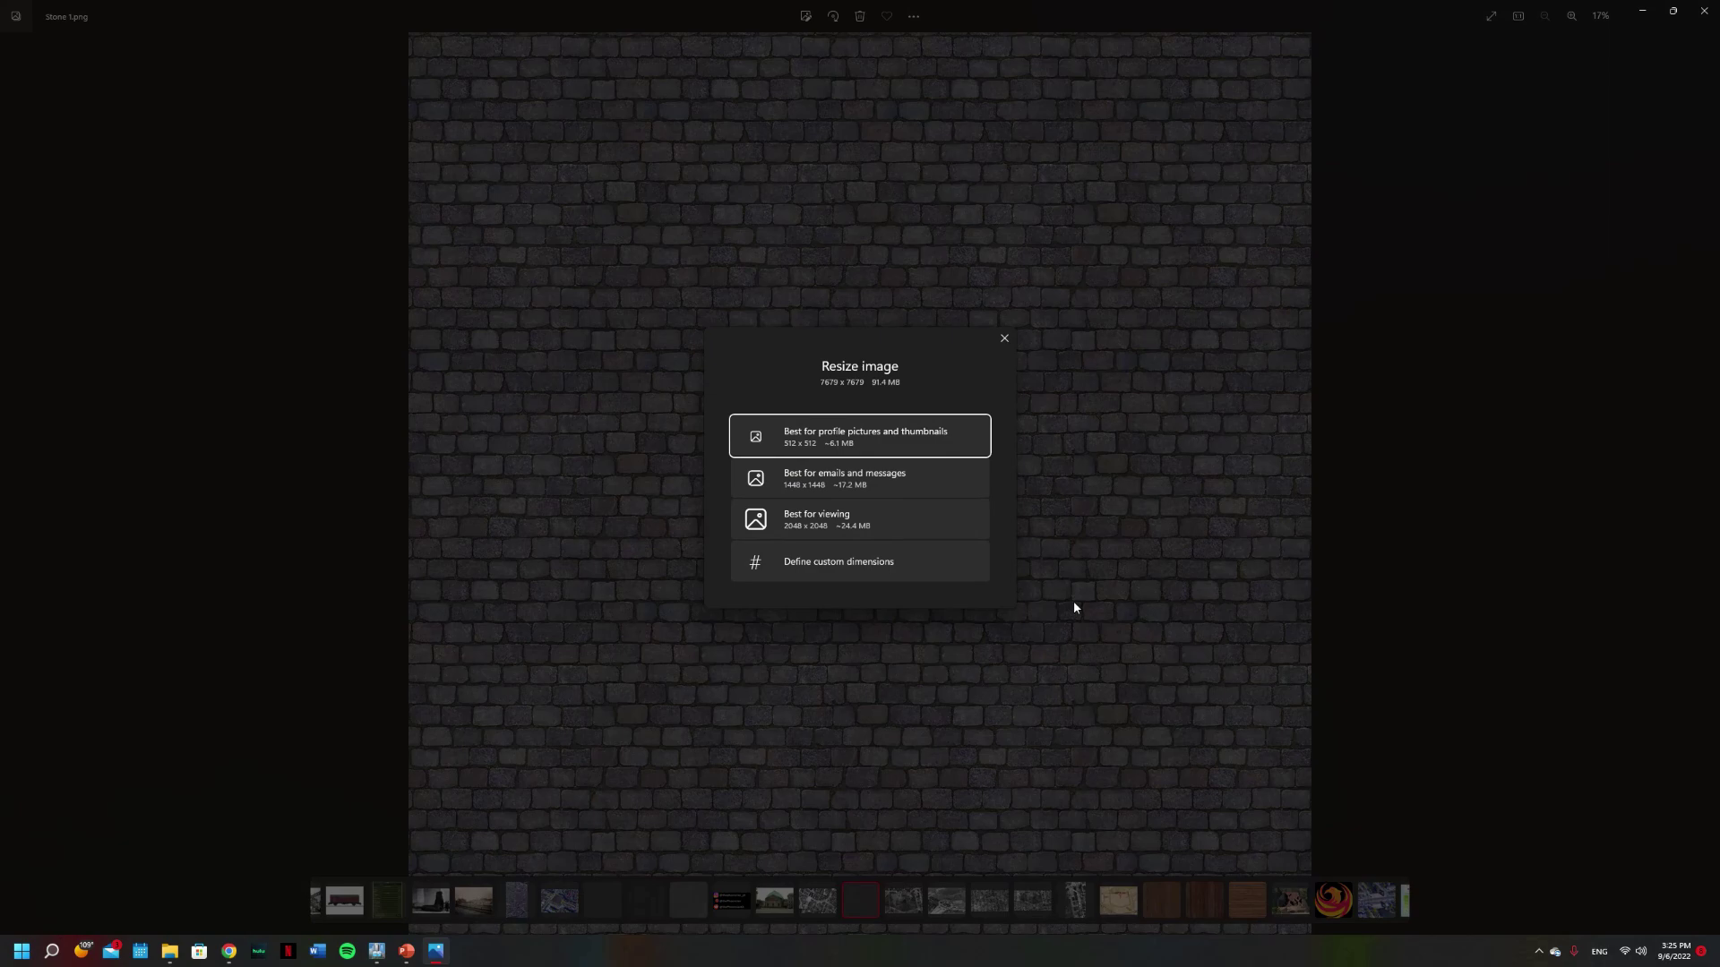
left_click(898, 442)
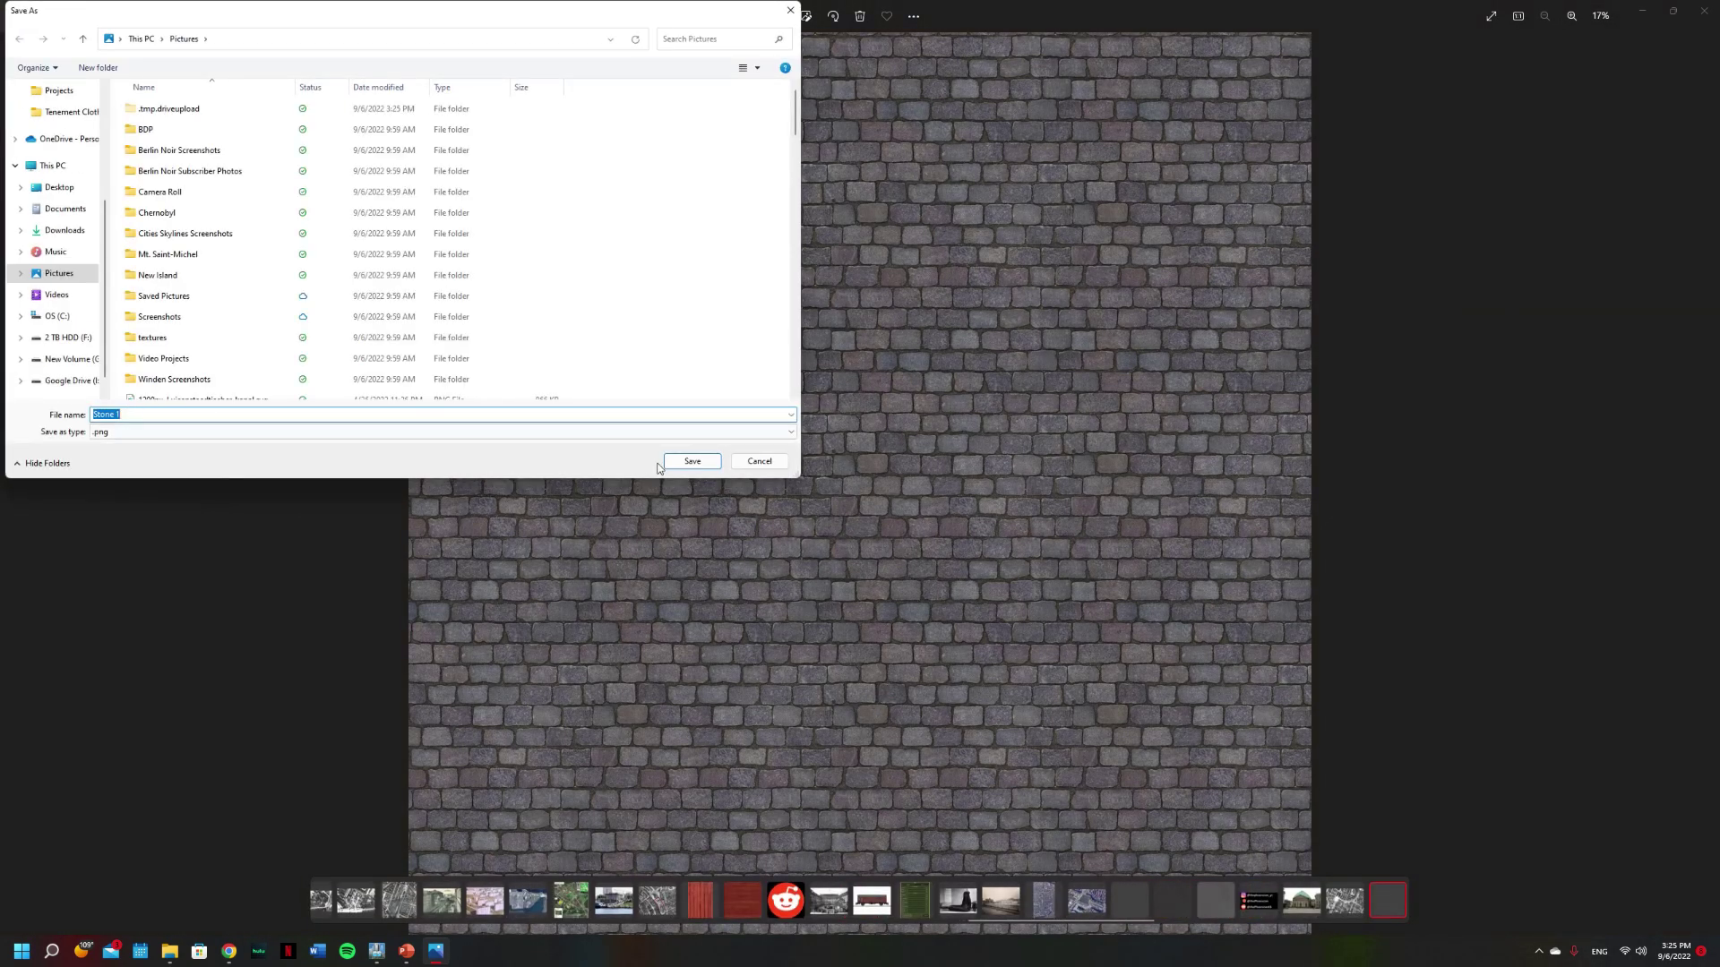
left_click(668, 466)
left_click(899, 473)
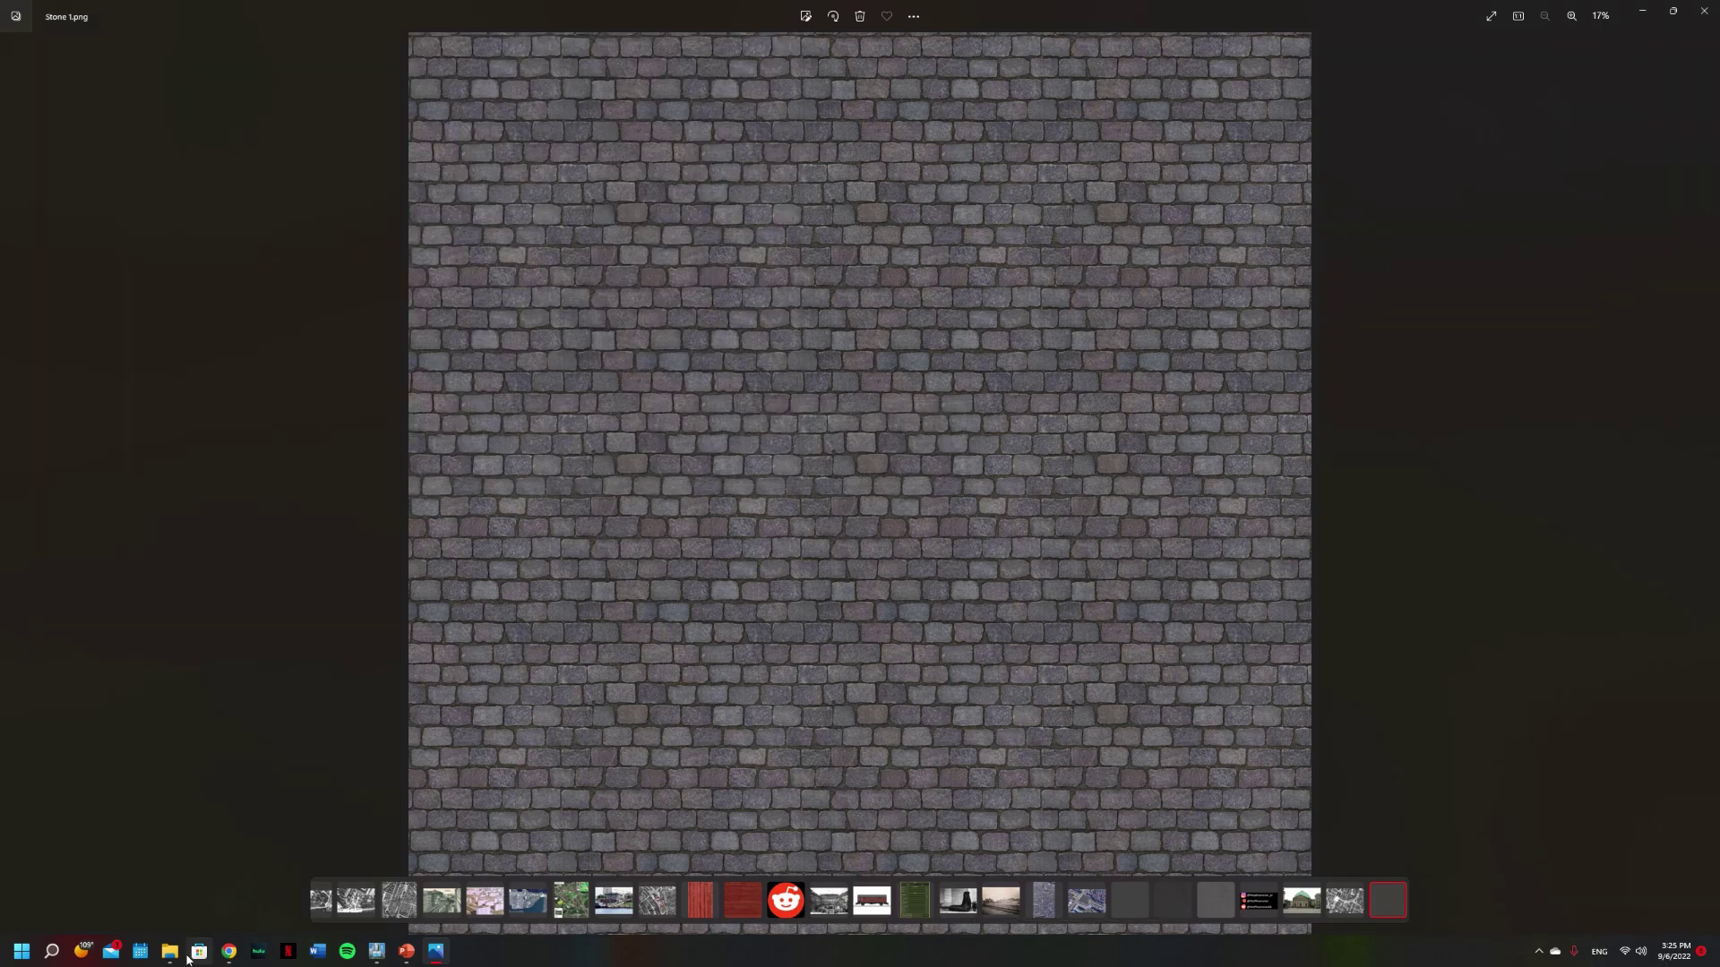
- Delete the existing Stone 1 image from the ProceduralObjects Textures folder in File Explorer
mouse_move(170, 952)
left_click(62, 883)
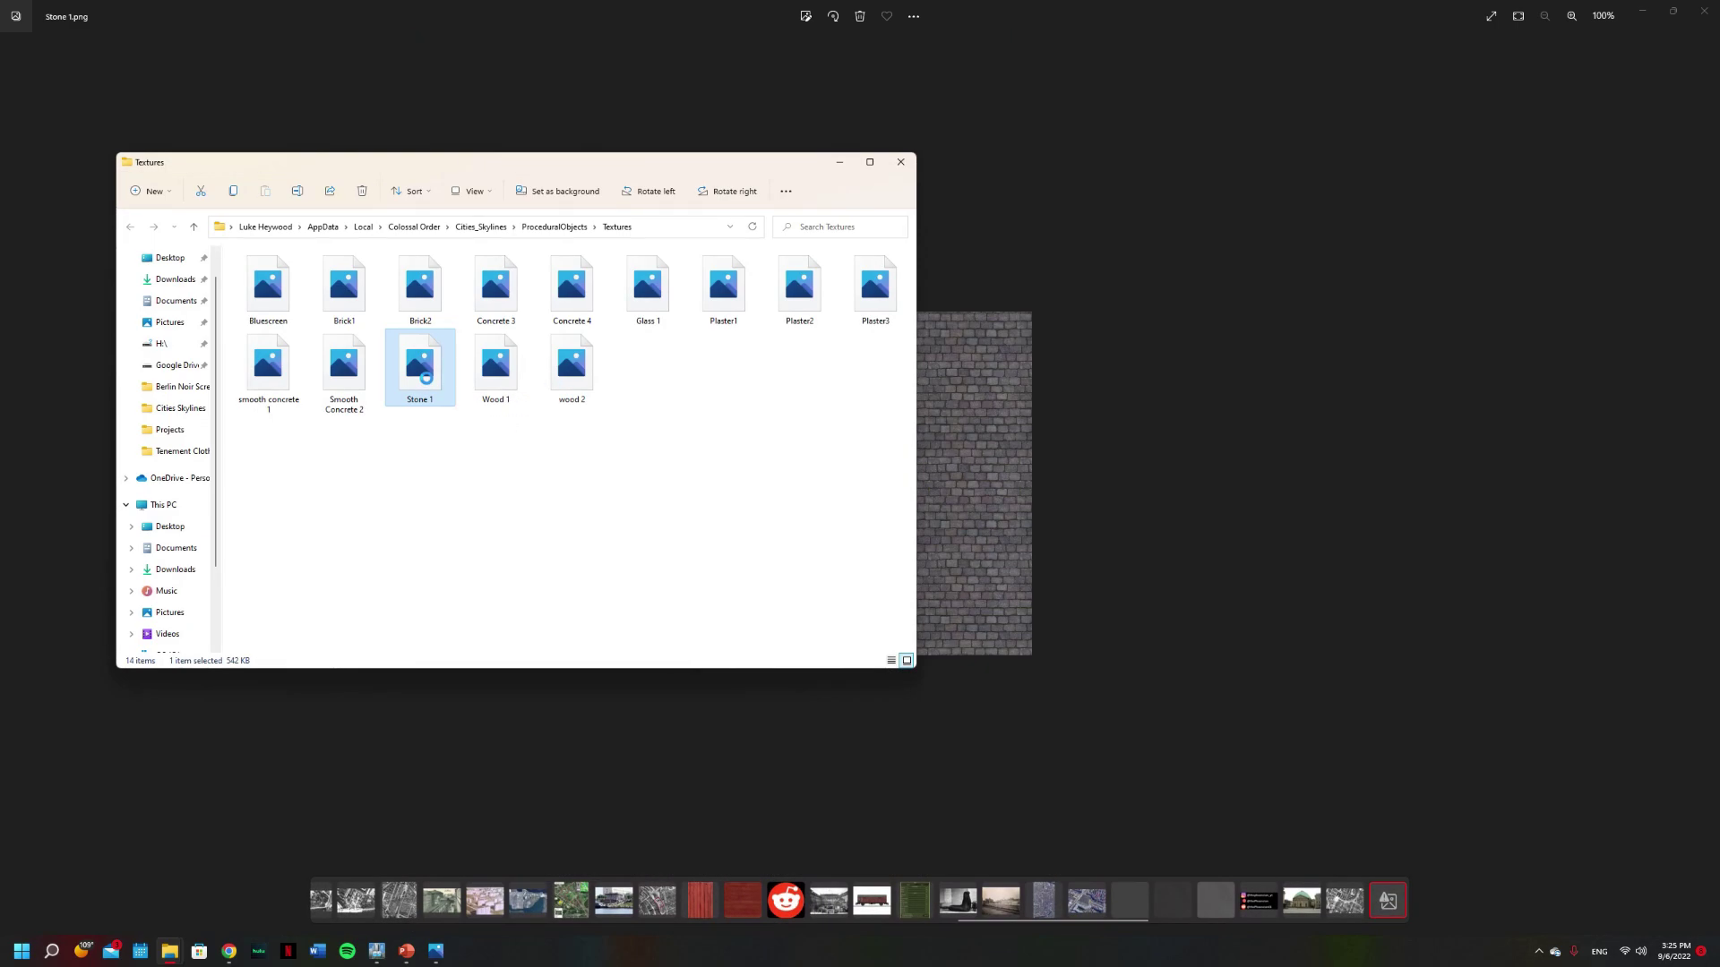
right_click(424, 379)
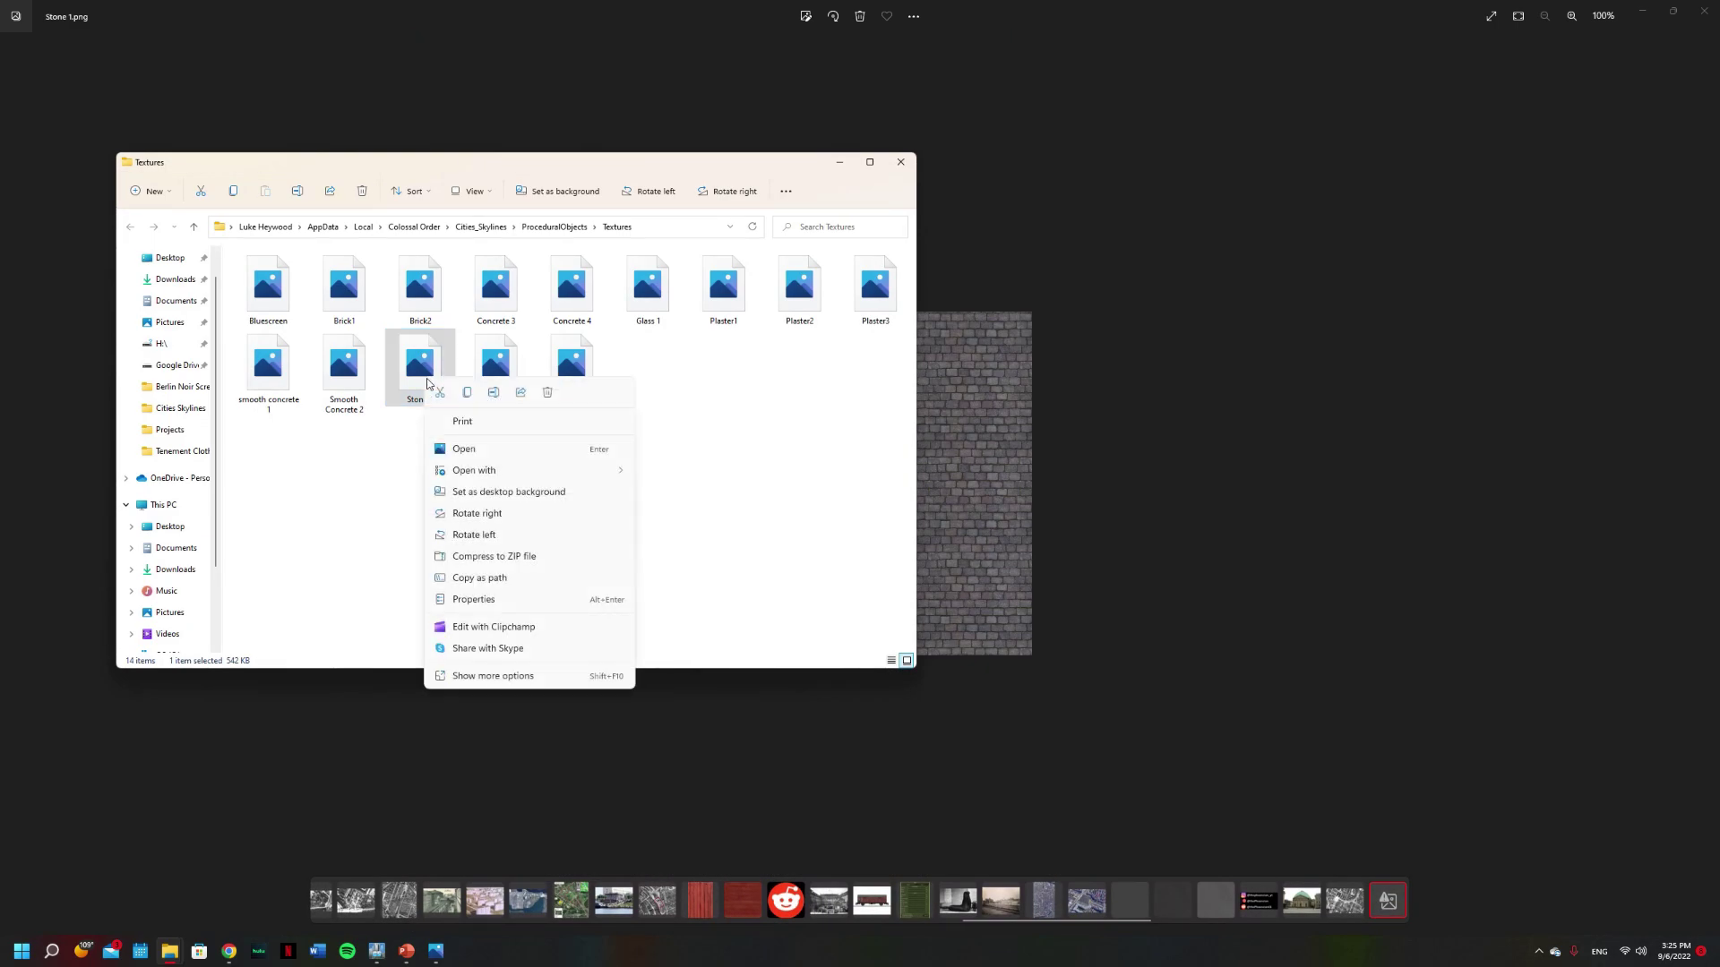
left_click(547, 393)
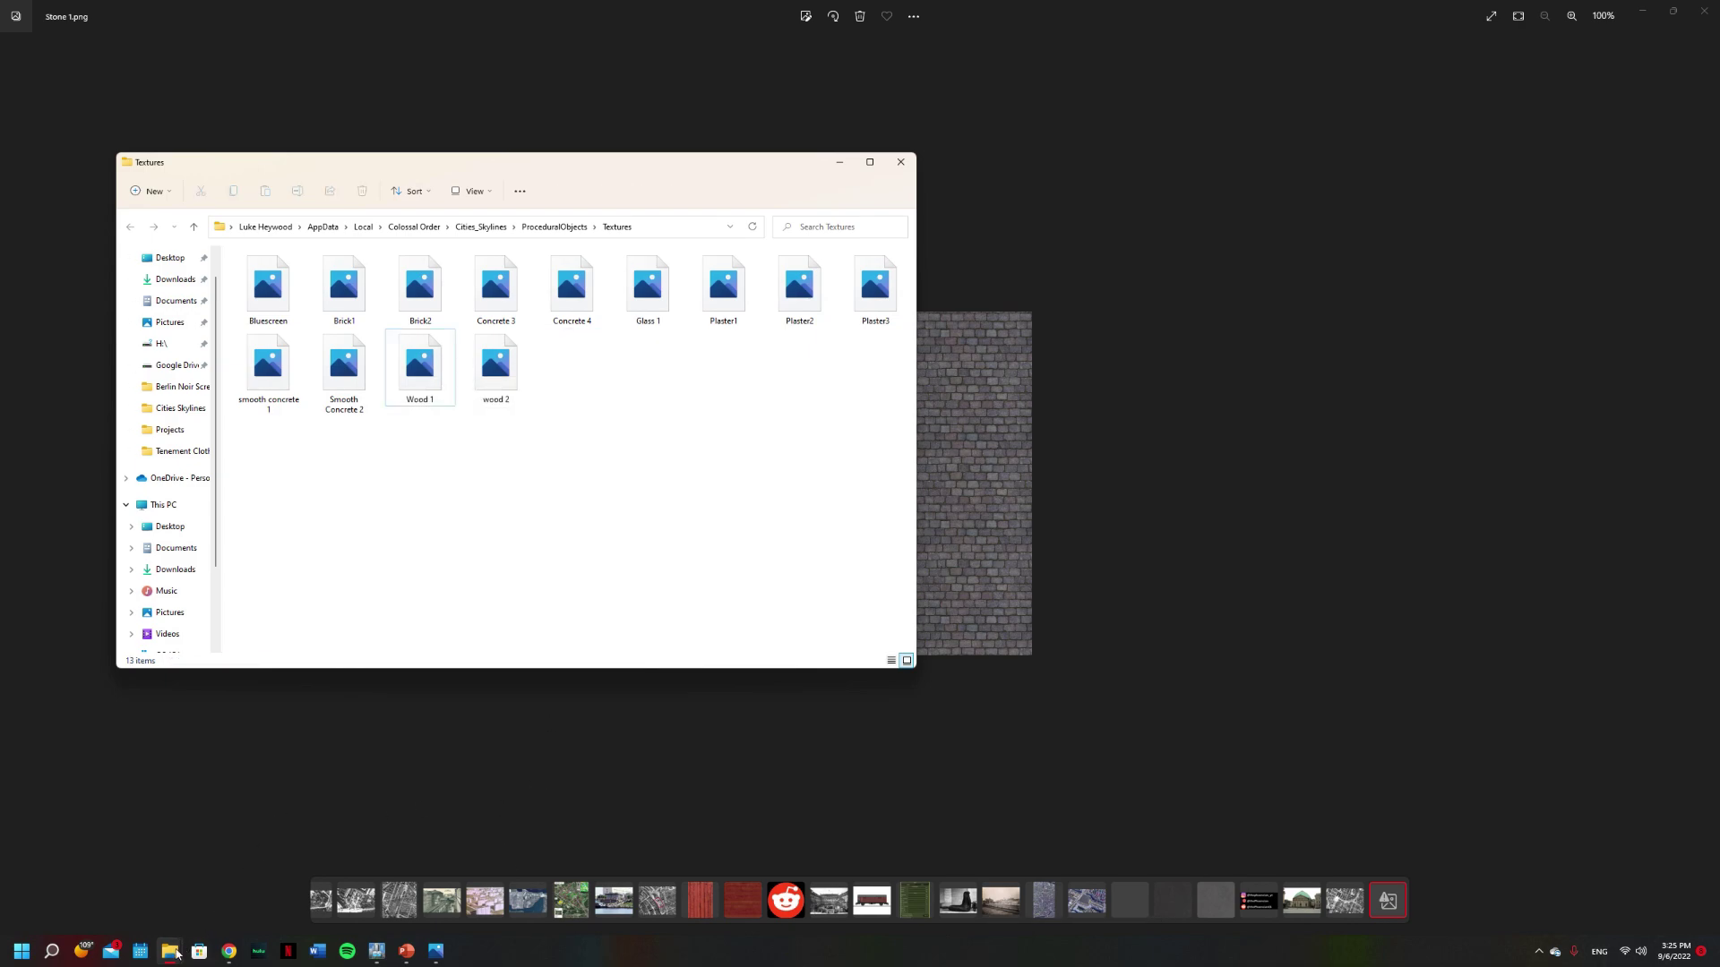
- Move the new Stone 1 image from the Pictures folder into the ProceduralObjects Textures folder
mouse_move(173, 953)
left_click(184, 882)
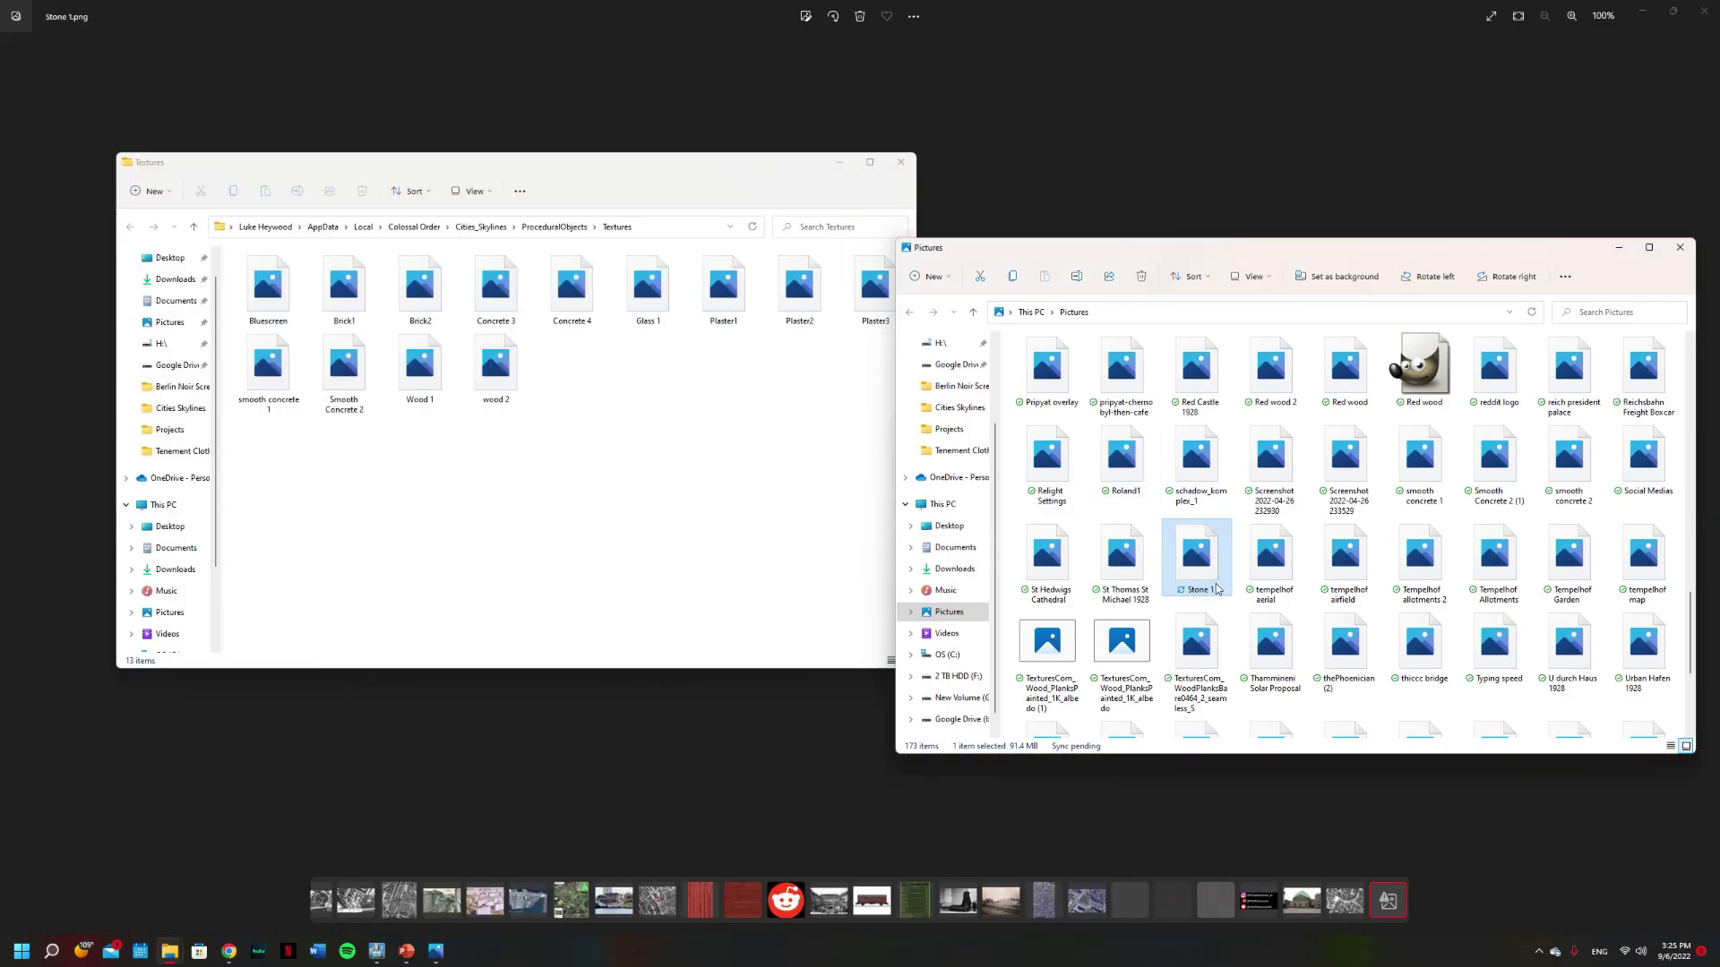
left_click_drag(1218, 587, 663, 503)
left_click(702, 777)
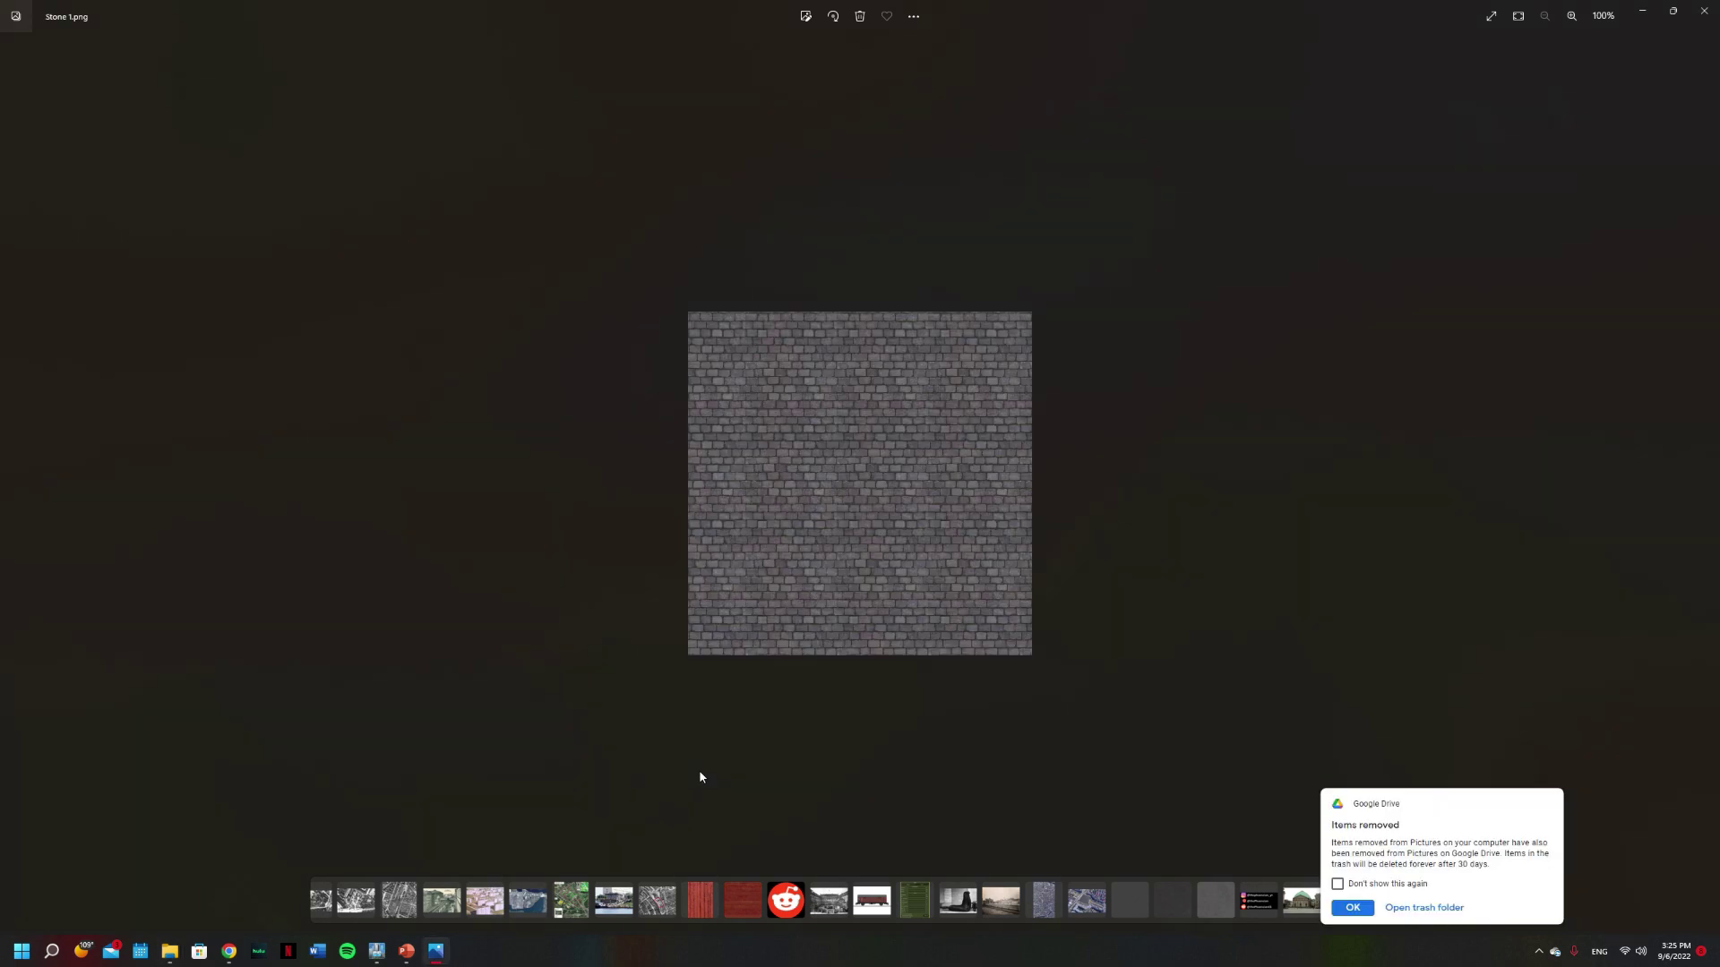
left_click(1352, 907)
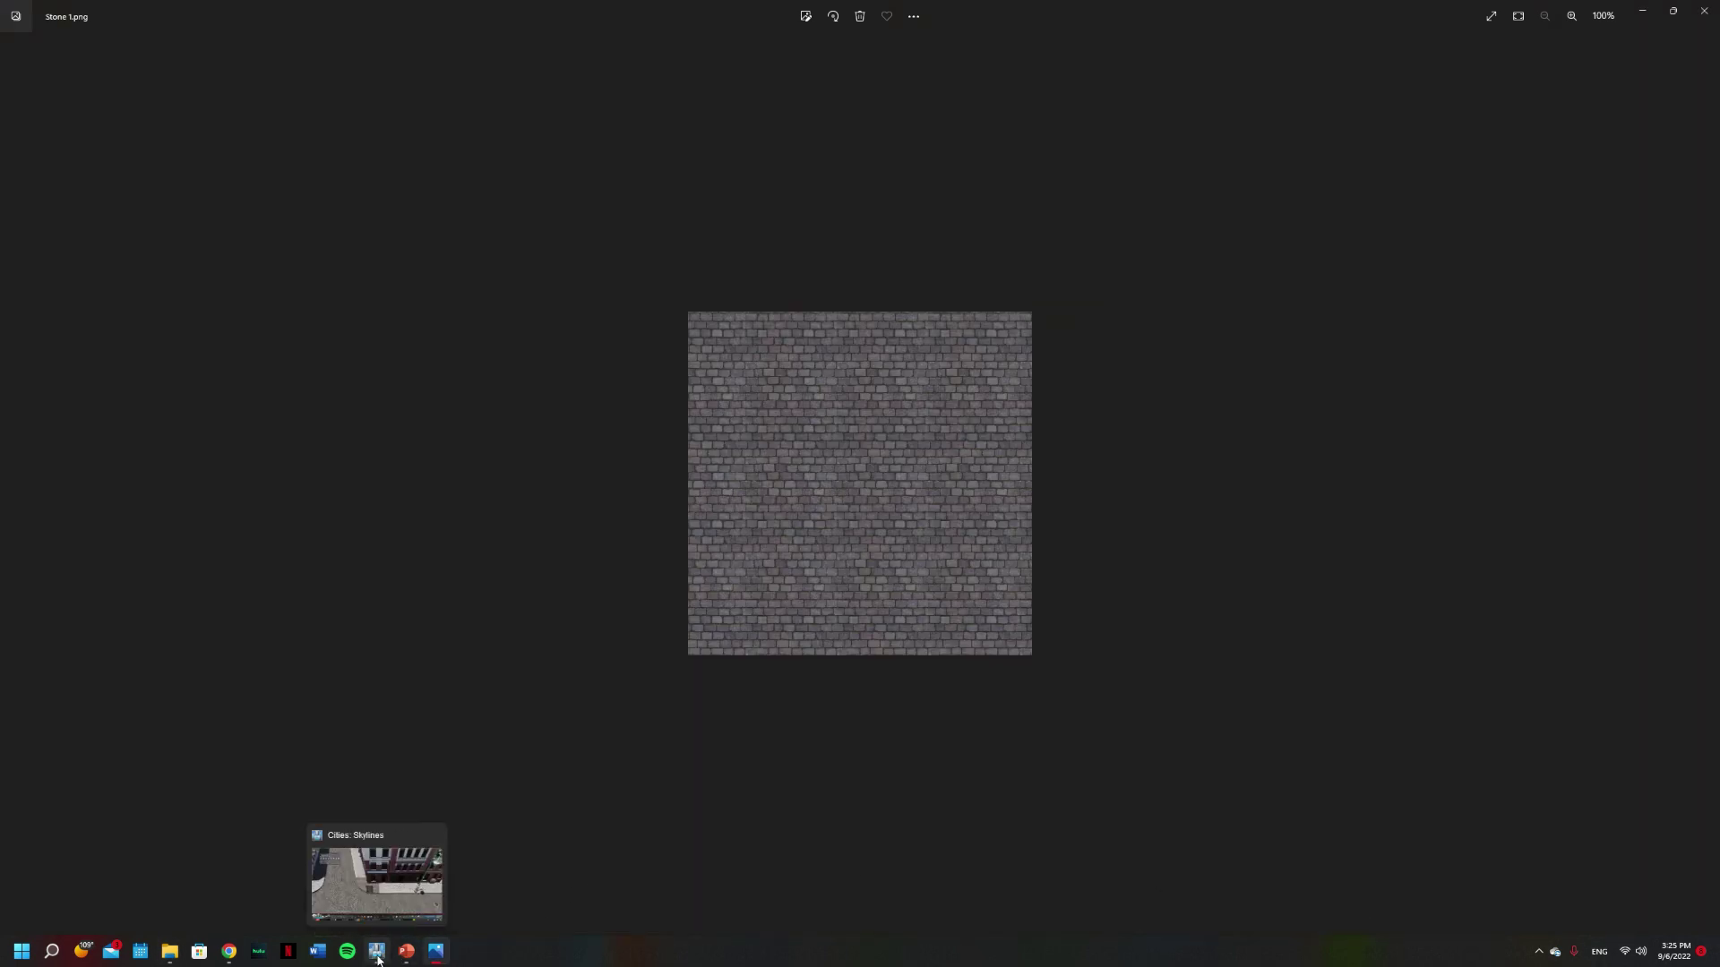
- Switch to Cities: Skylines, refresh the local textures and apply the Stone 1 texture to the corner patch
left_click(376, 952)
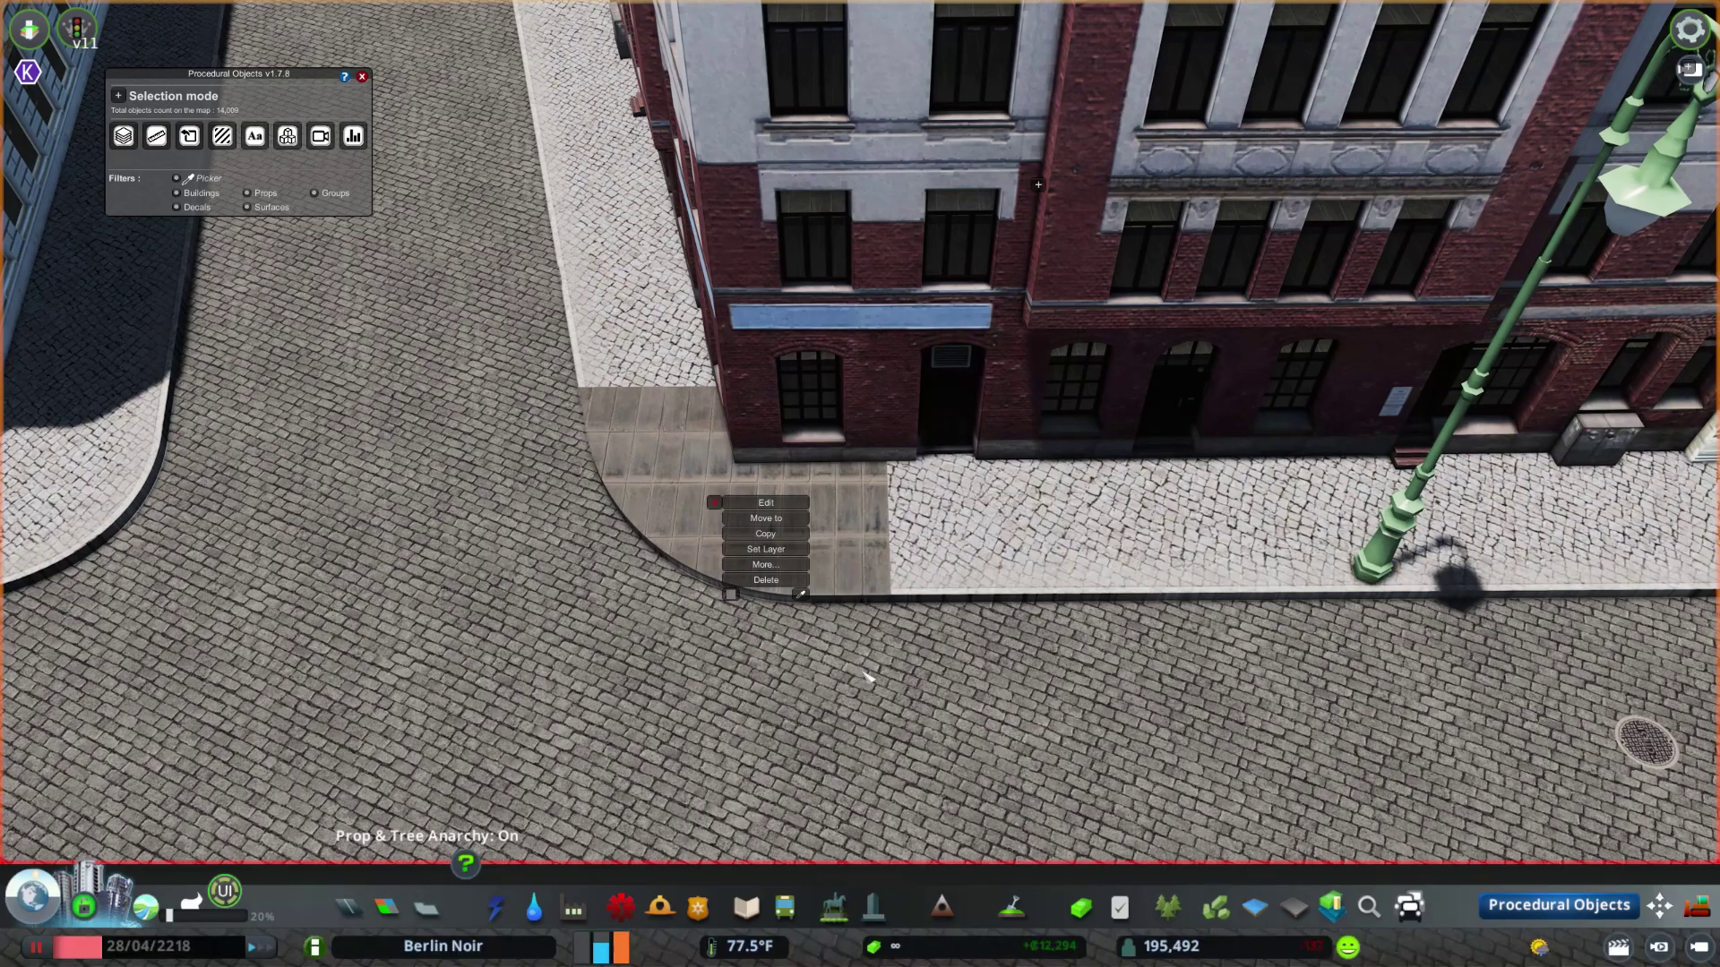
left_click(776, 567)
left_click(966, 637)
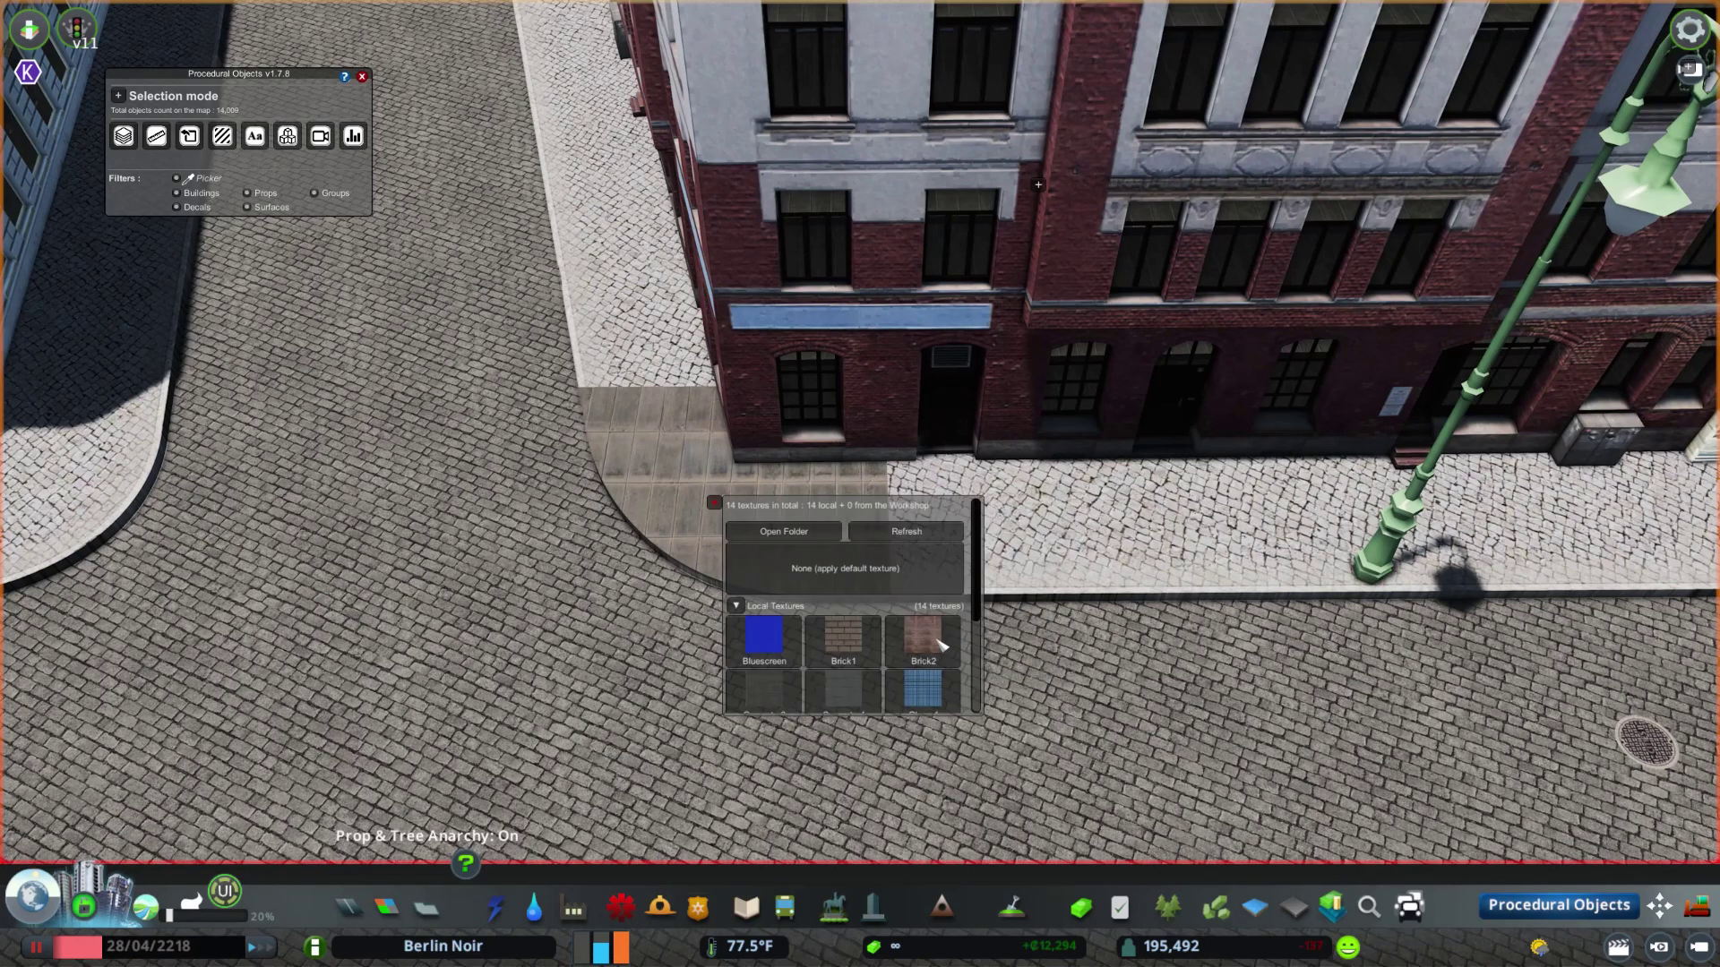
left_click(905, 537)
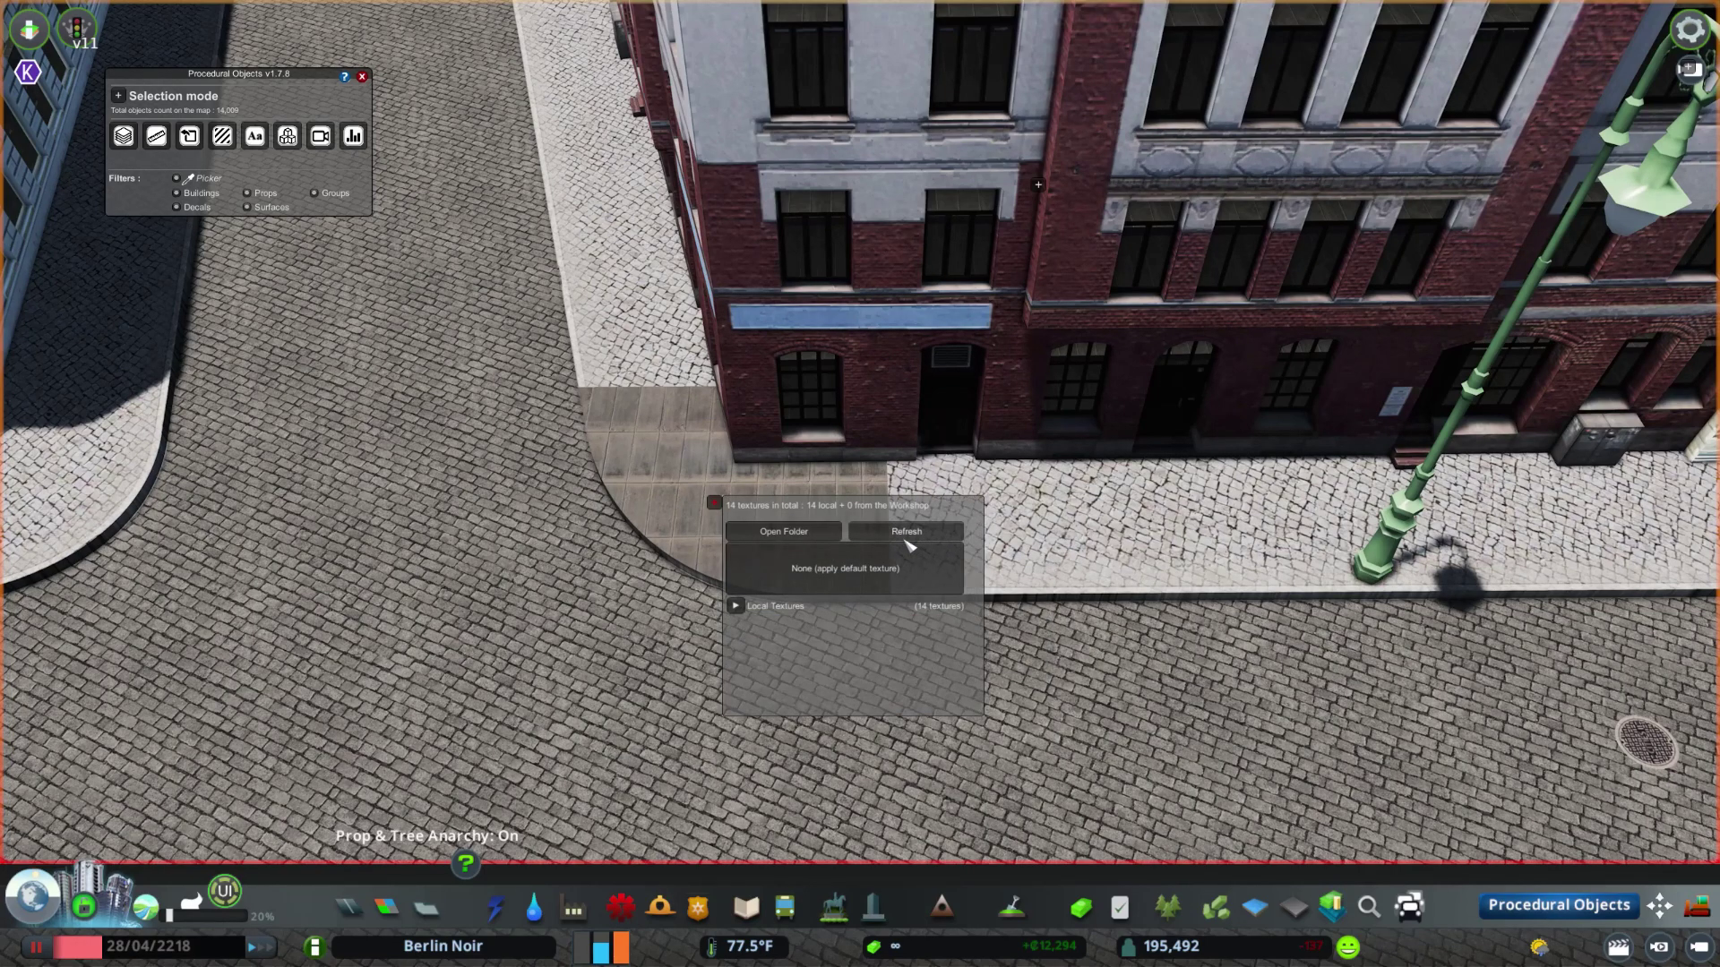
left_click(740, 607)
scroll(894, 654, "down", 3)
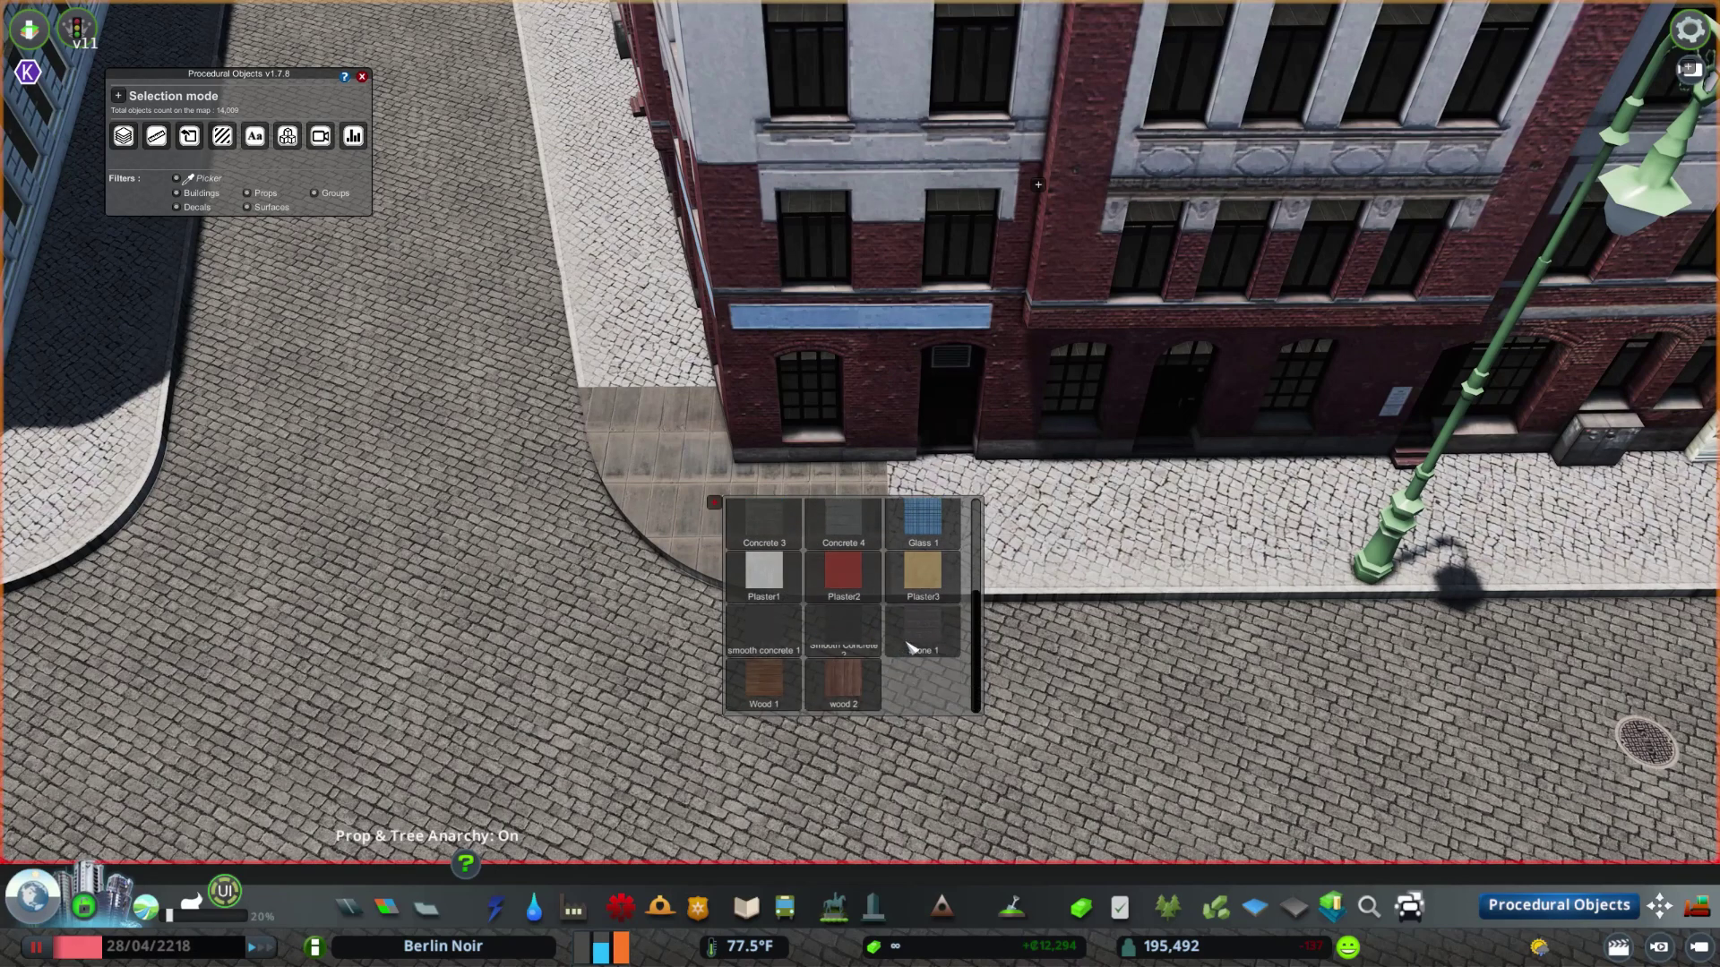
left_click(916, 627)
- Adjust the tint of the stone corner patch to a lighter neutral gray
left_click(746, 607)
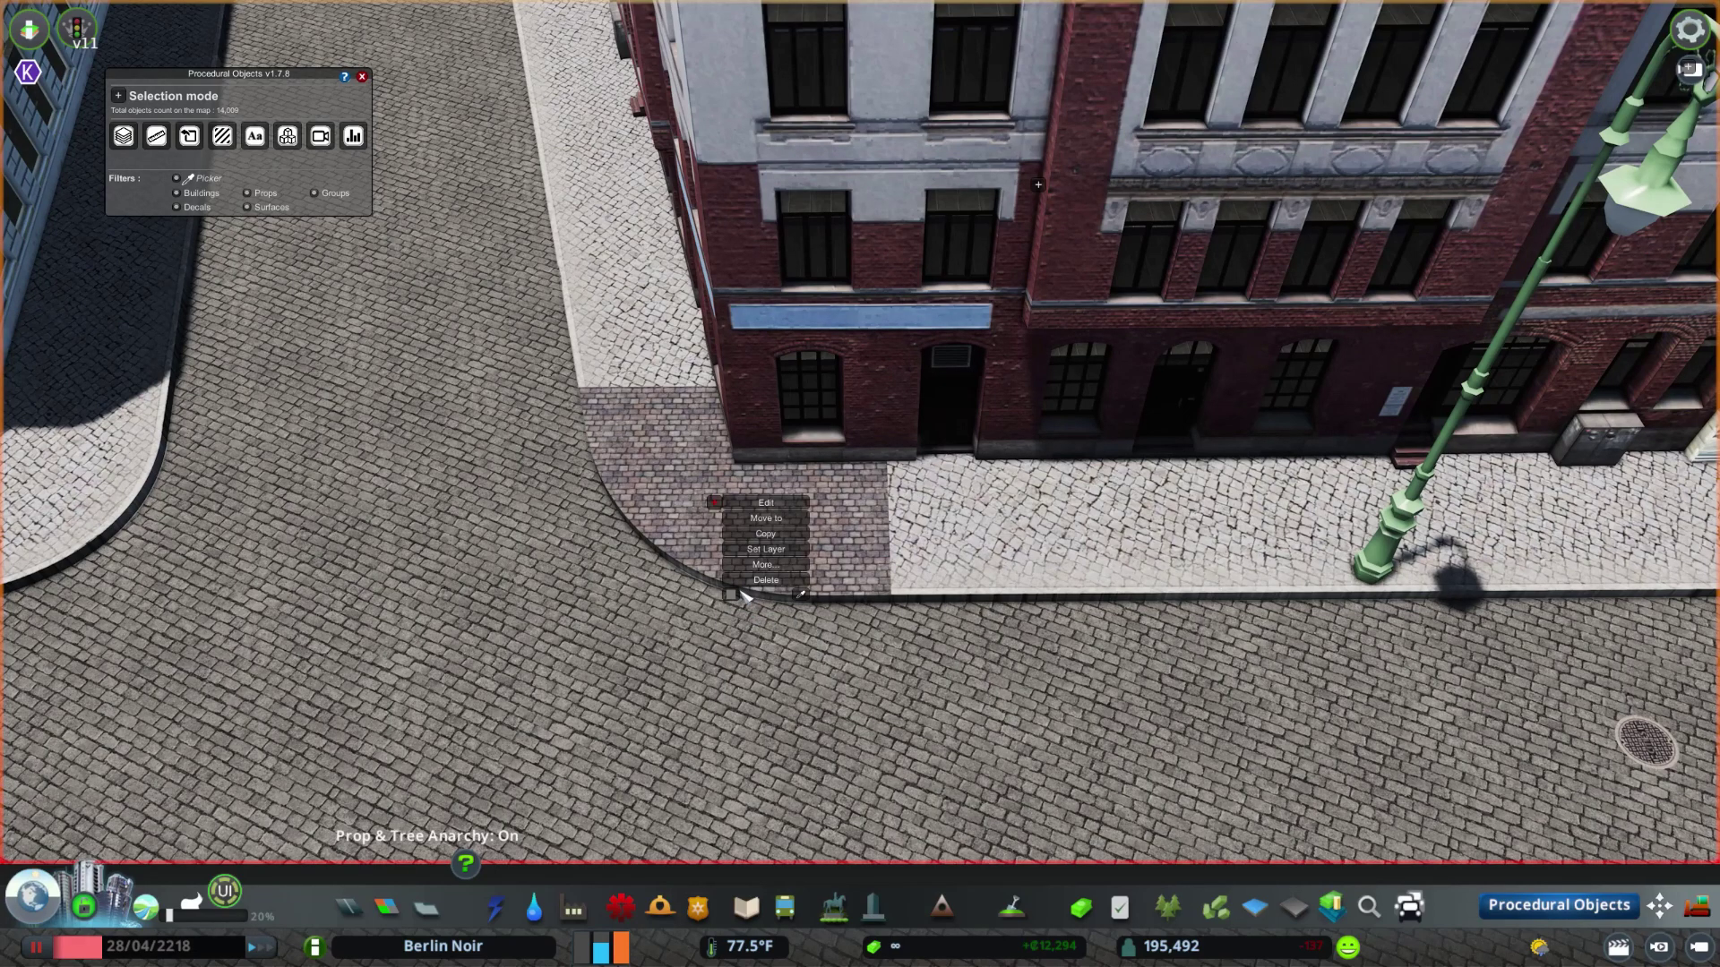
left_click(736, 595)
left_click_drag(721, 644, 700, 655)
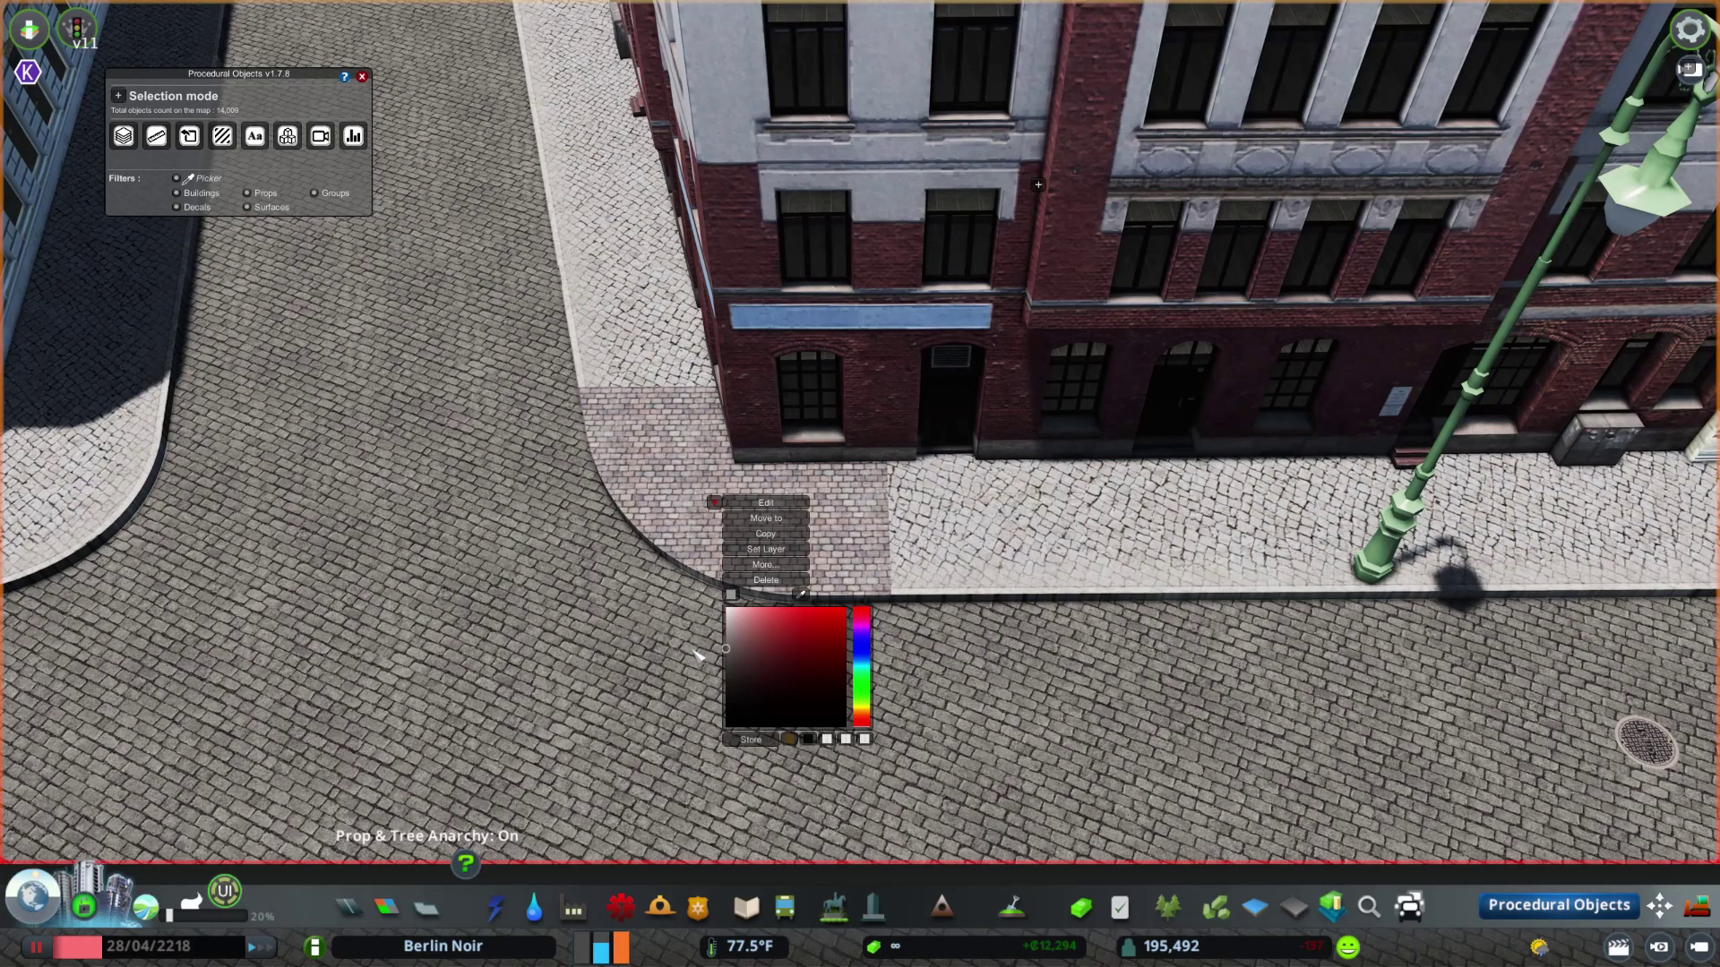
- Edit the stone patch and move it along the red axis, farther along the sidewalk in front of the red brick building
left_click(761, 504)
left_click_drag(985, 498, 1085, 505)
scroll(1084, 506, "down", 3)
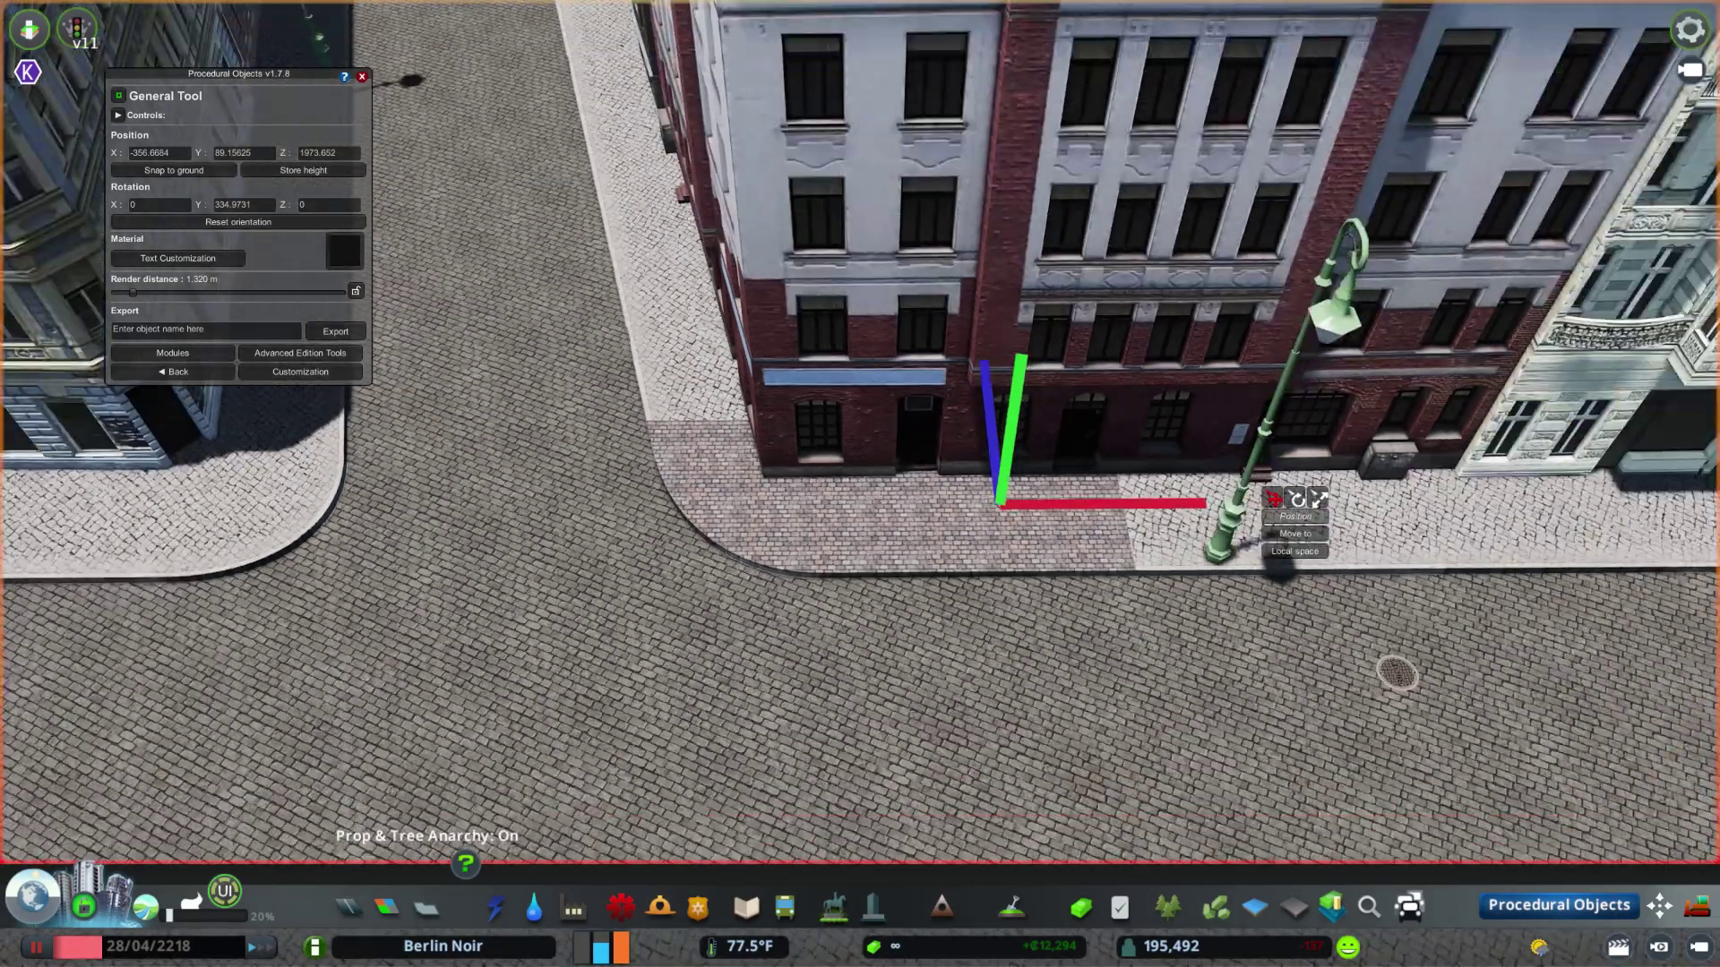
- Extend the stone paving with repeated copies along the red axis, covering the sidewalk in front of the buildings up to the far rounded corner
key("d")
scroll(1084, 506, "up", 2)
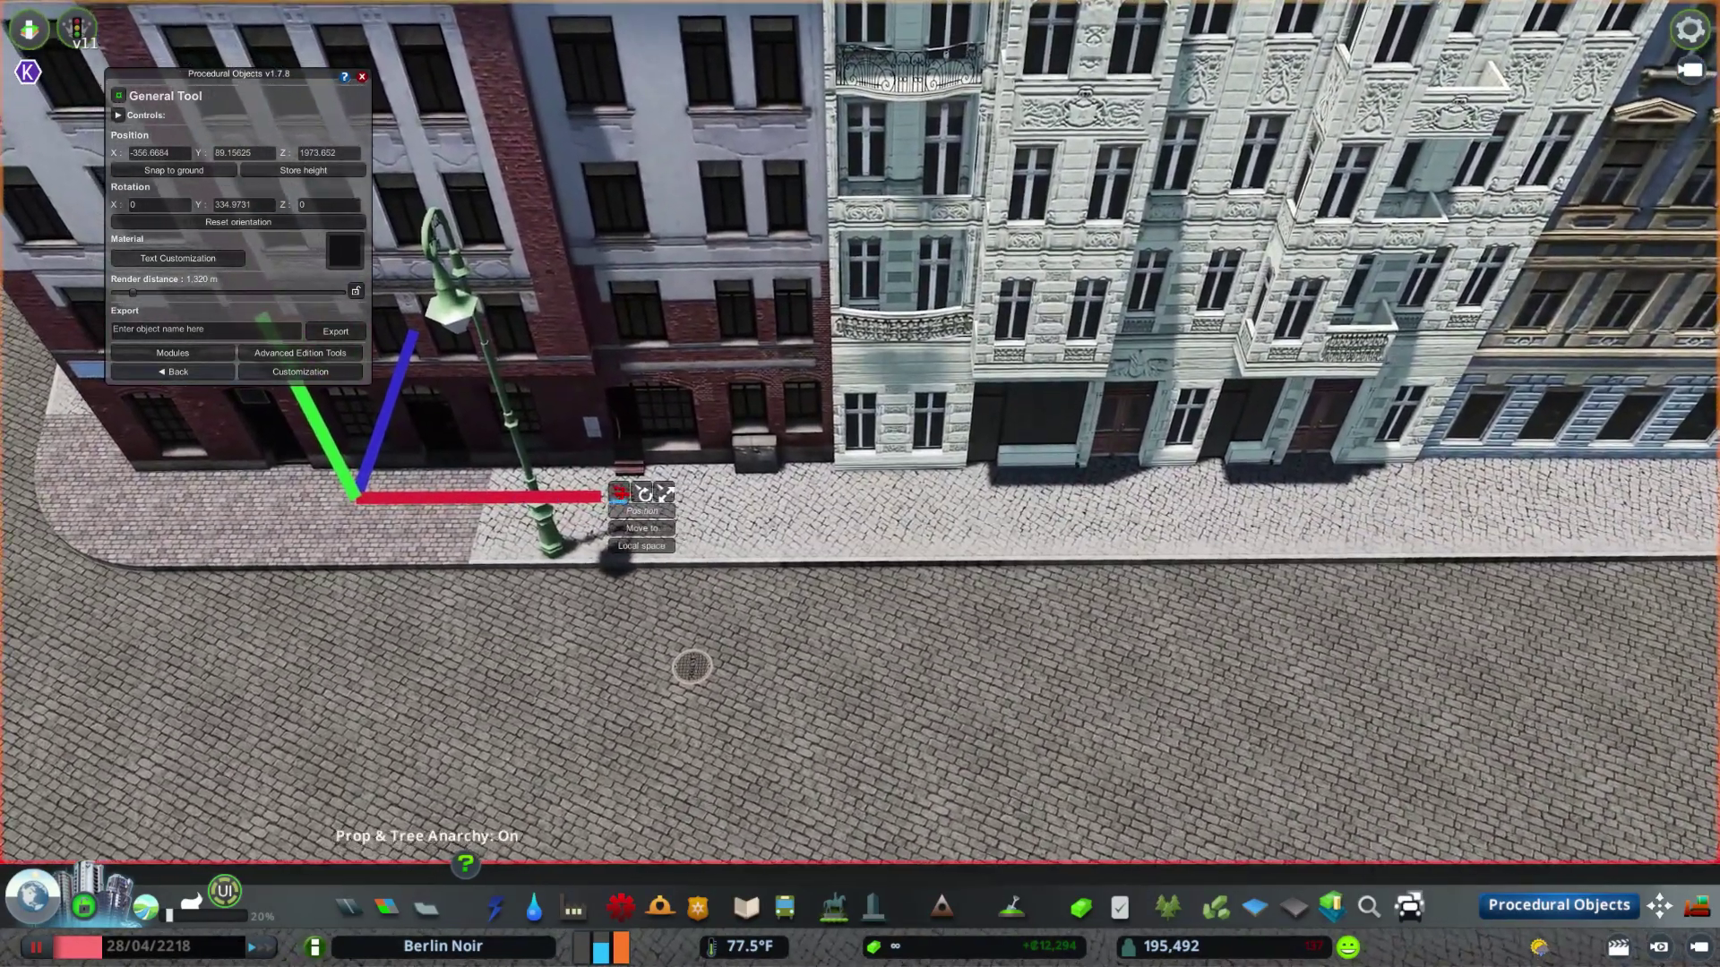
left_click_drag(474, 496, 1245, 517)
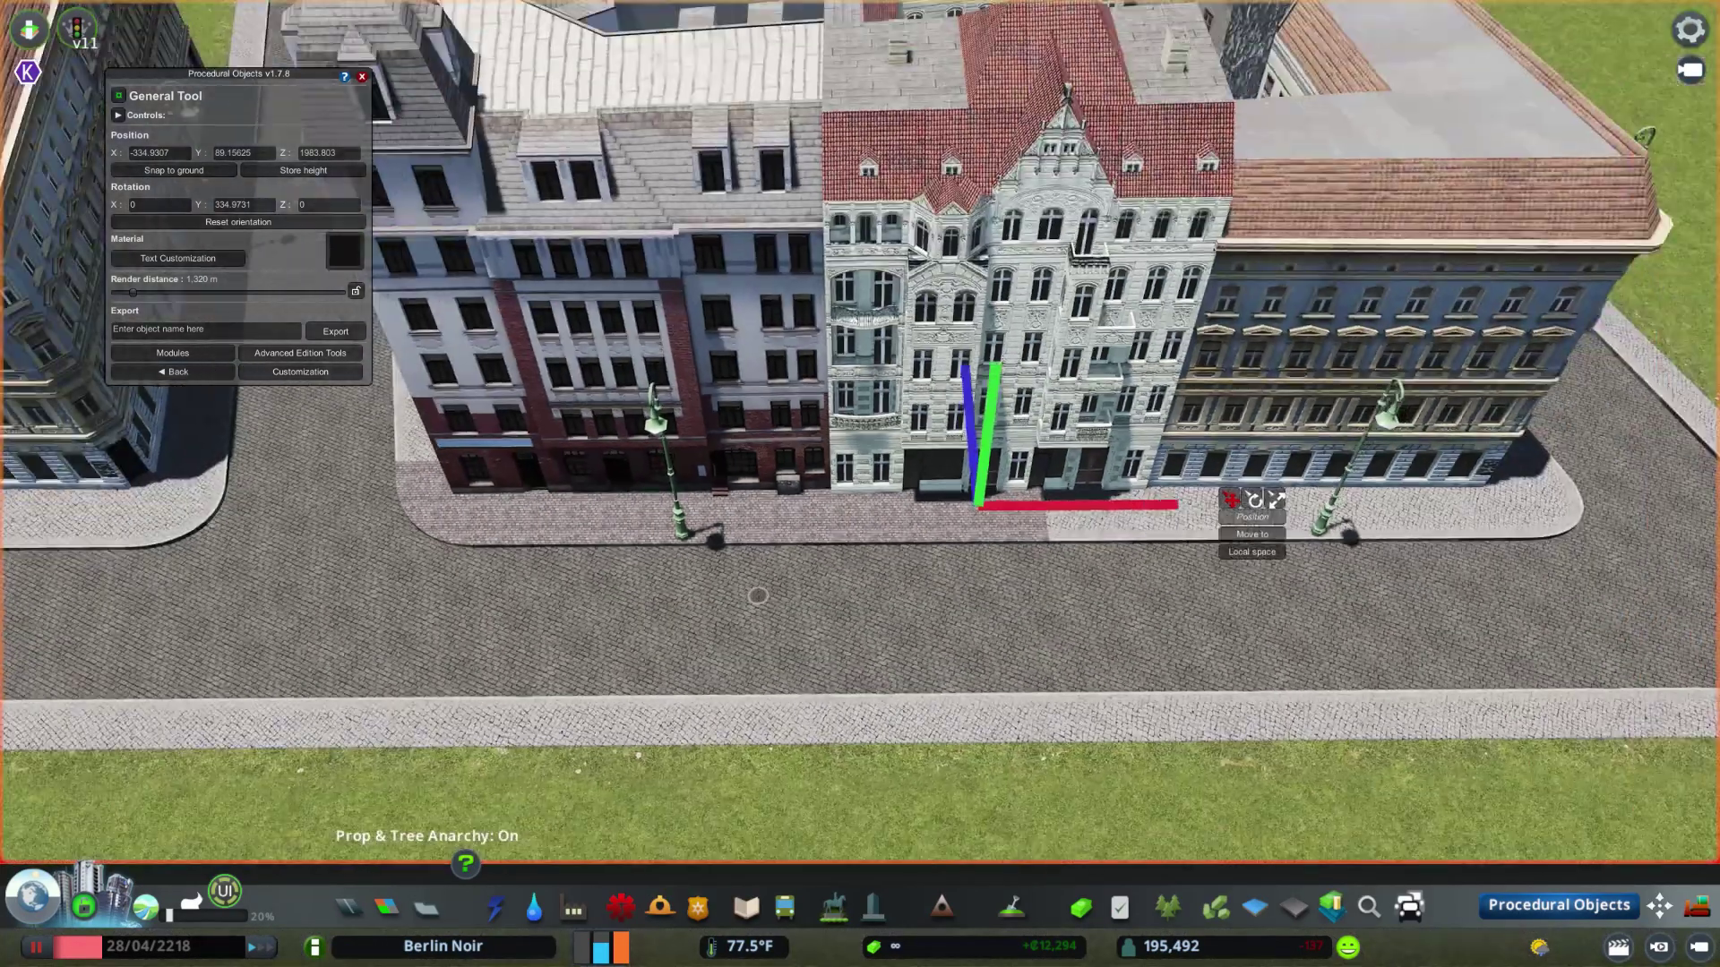
scroll(1245, 518, "down", 3)
key("d")
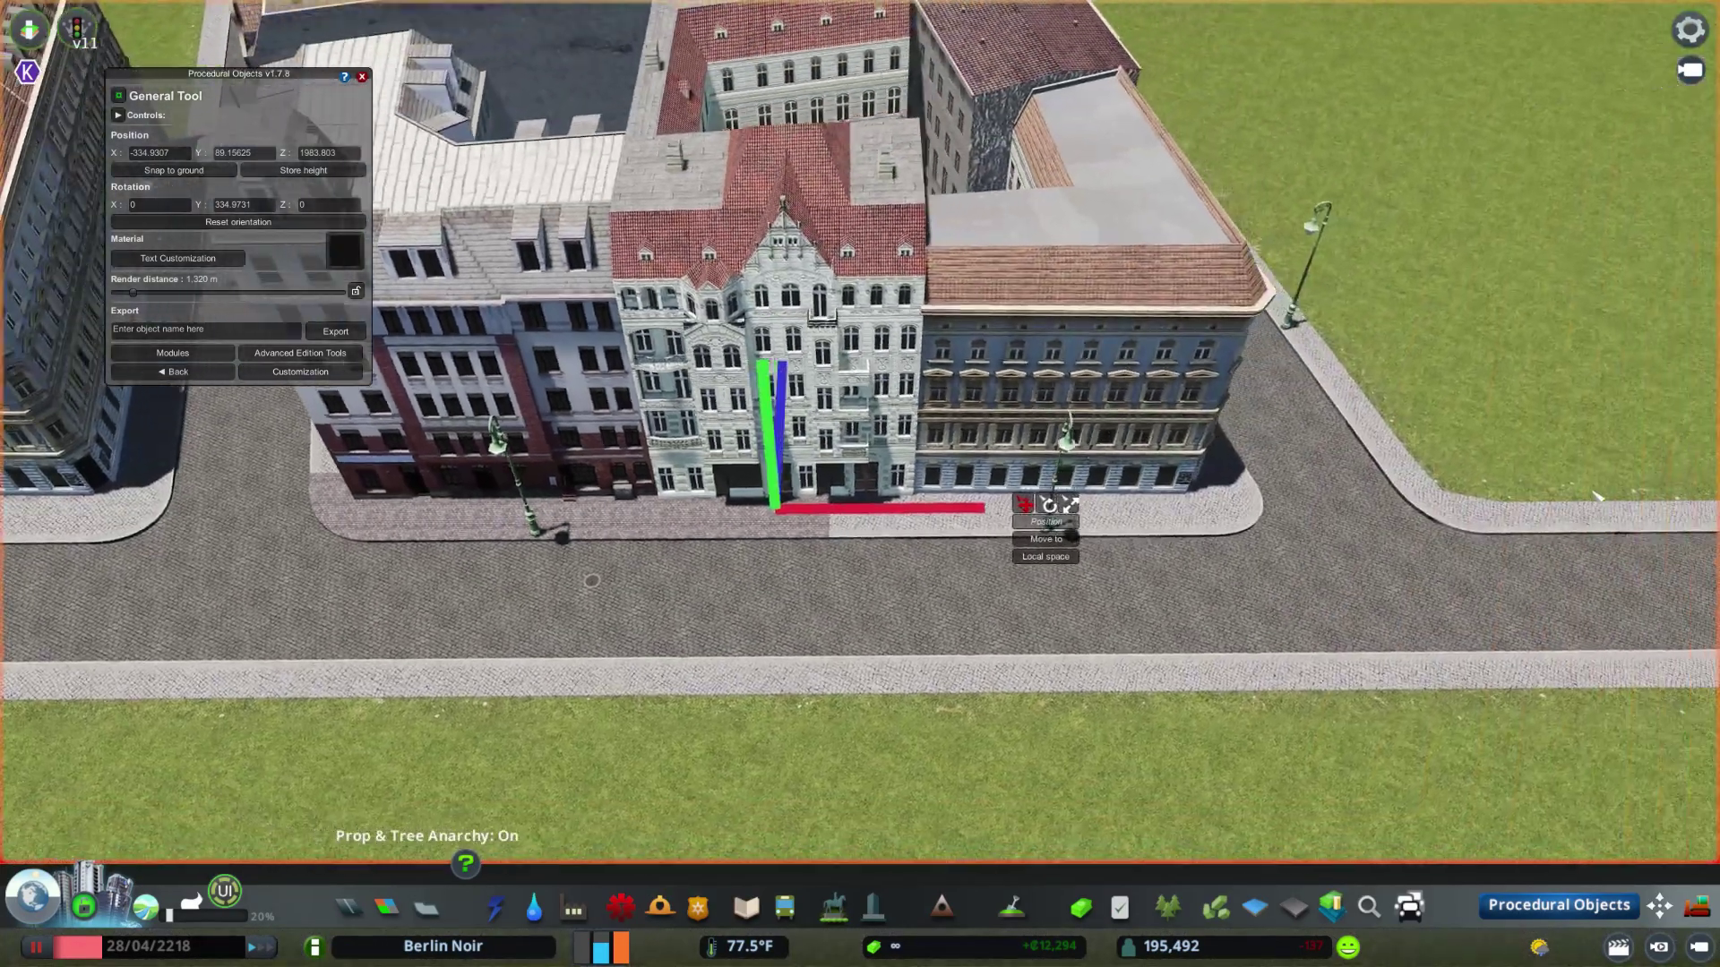
scroll(1245, 518, "up", 3)
left_click_drag(563, 501, 741, 501)
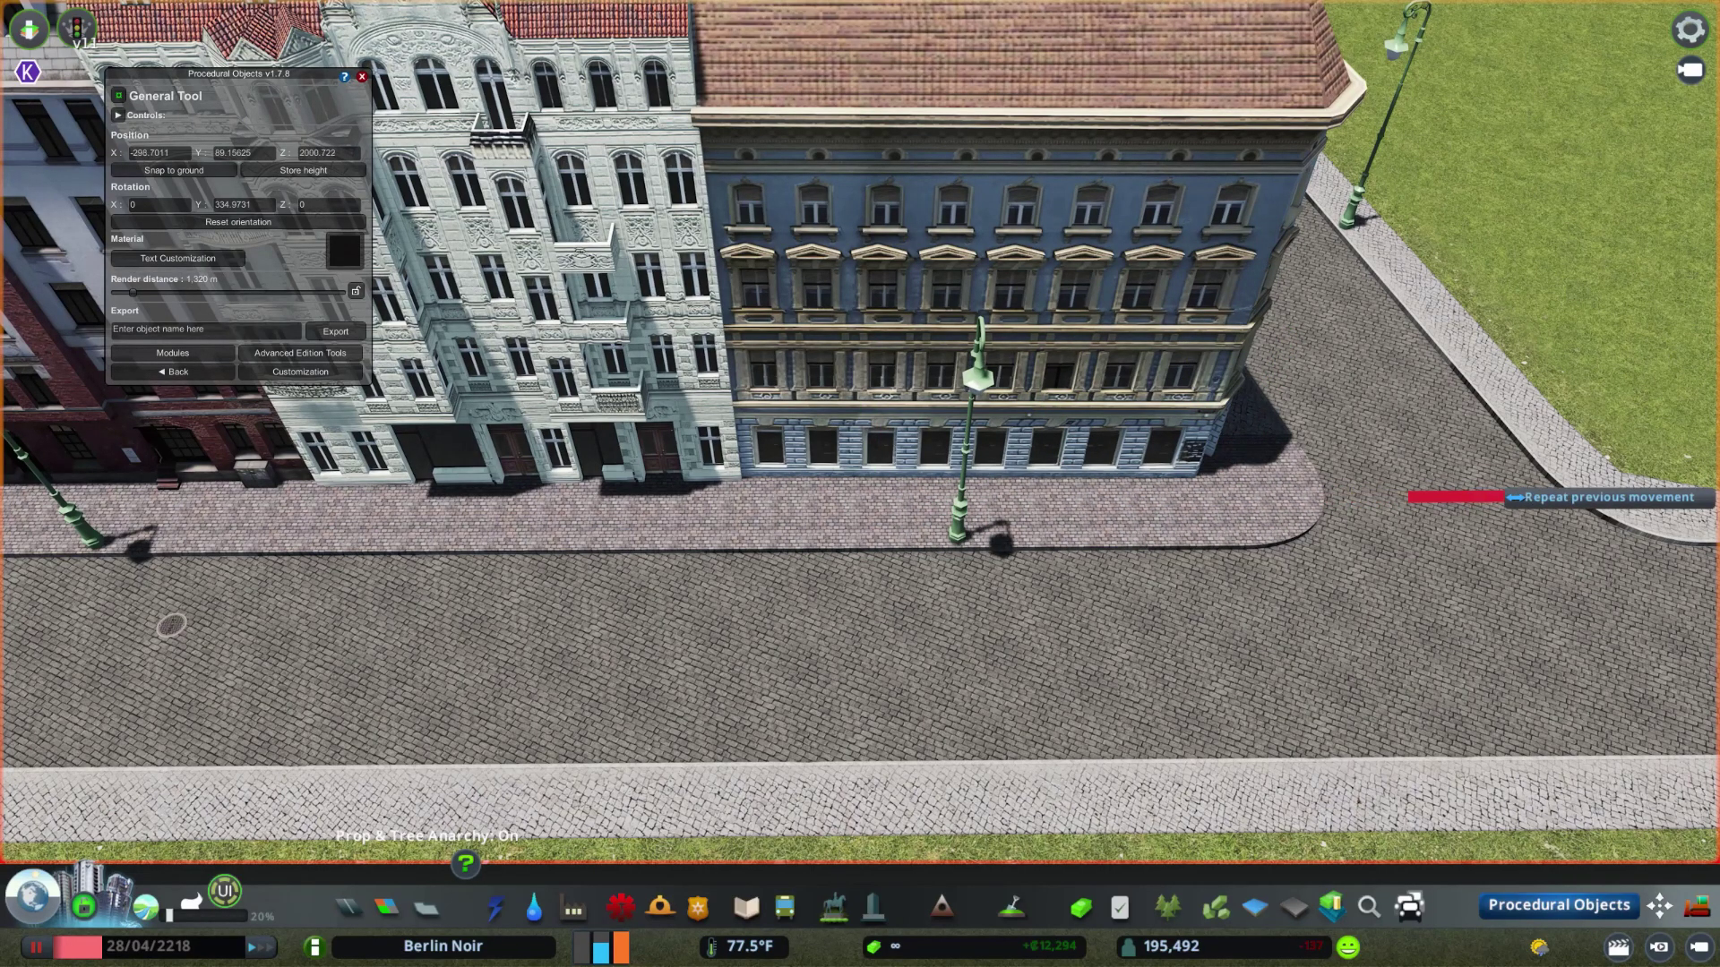
scroll(1183, 585, "down", 4)
key("Escape")
key("a")
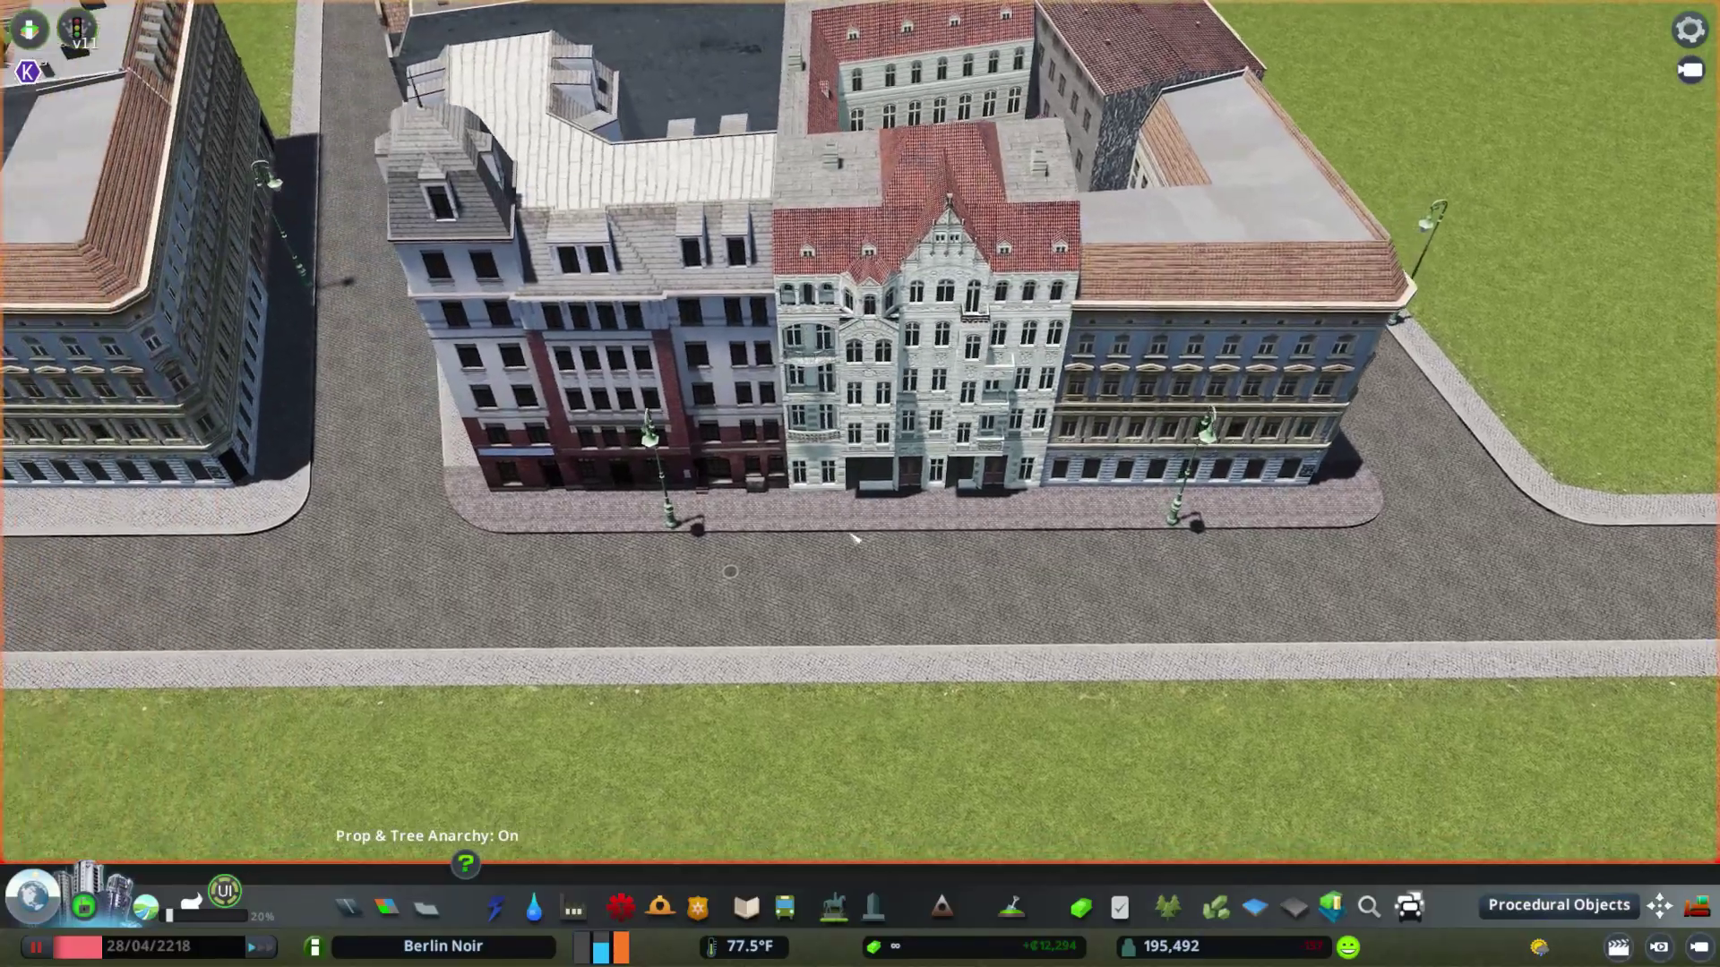
- Find the 16x16 cobblestone decal and place a straight row of five across the road in front of the buildings
scroll(853, 539, "up", 6)
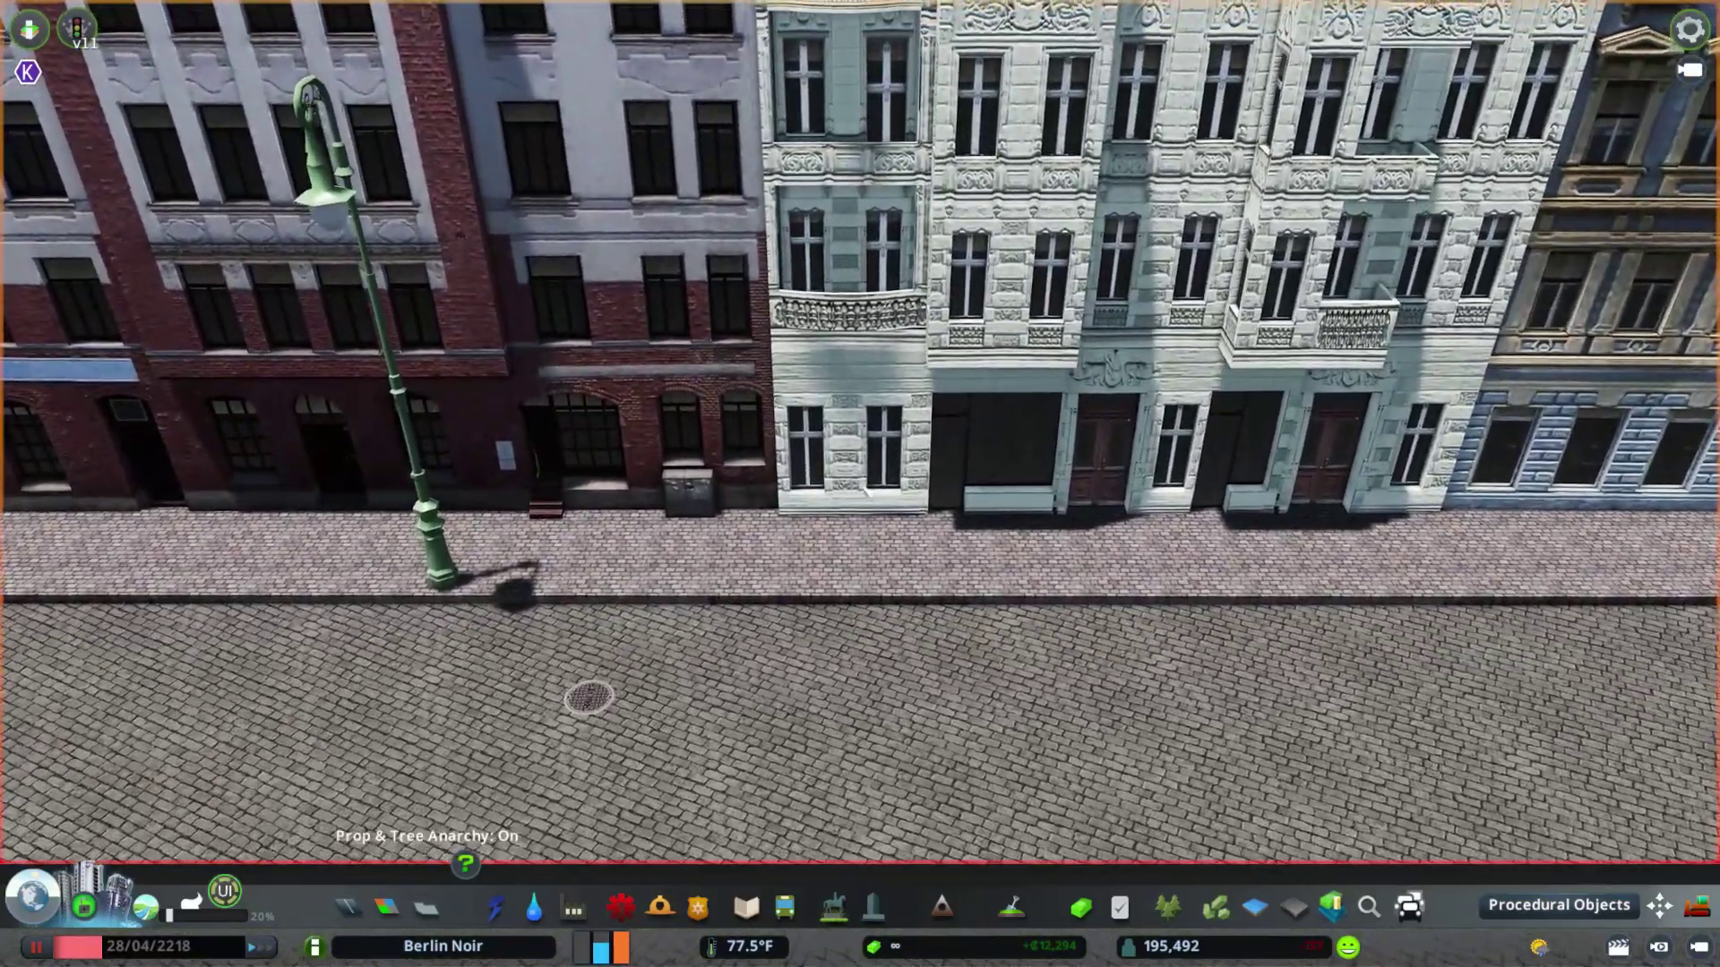
scroll(1179, 706, "down", 6)
left_click(1369, 906)
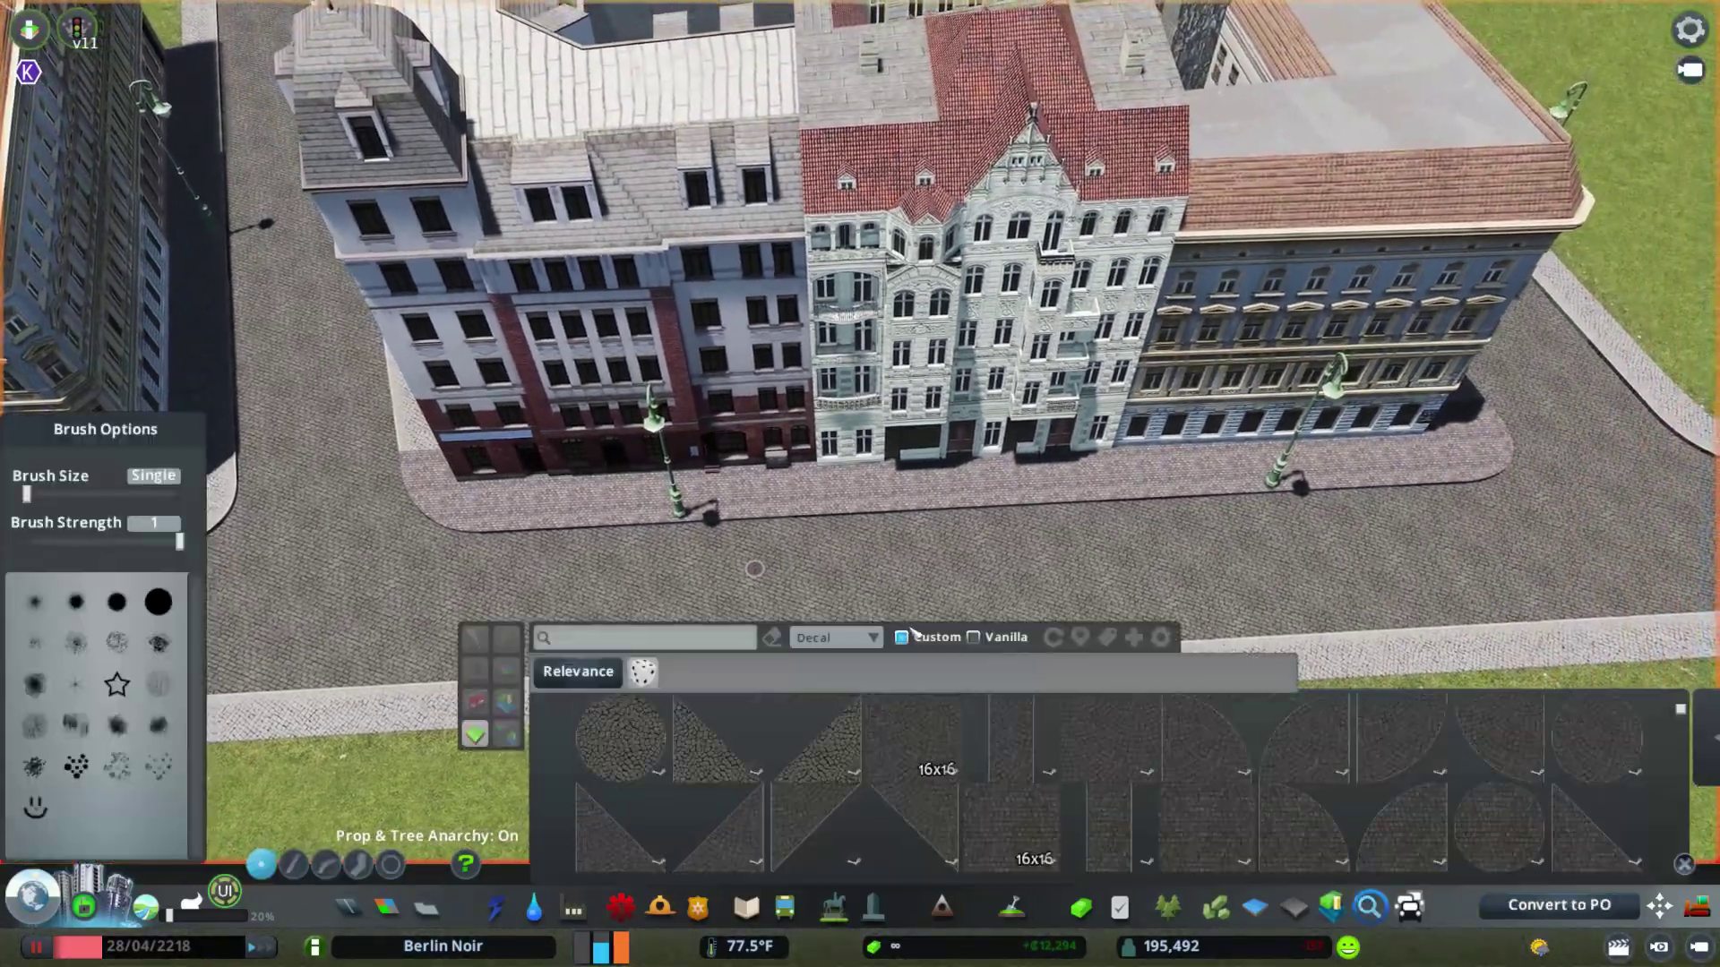
scroll(894, 578, "up", 3)
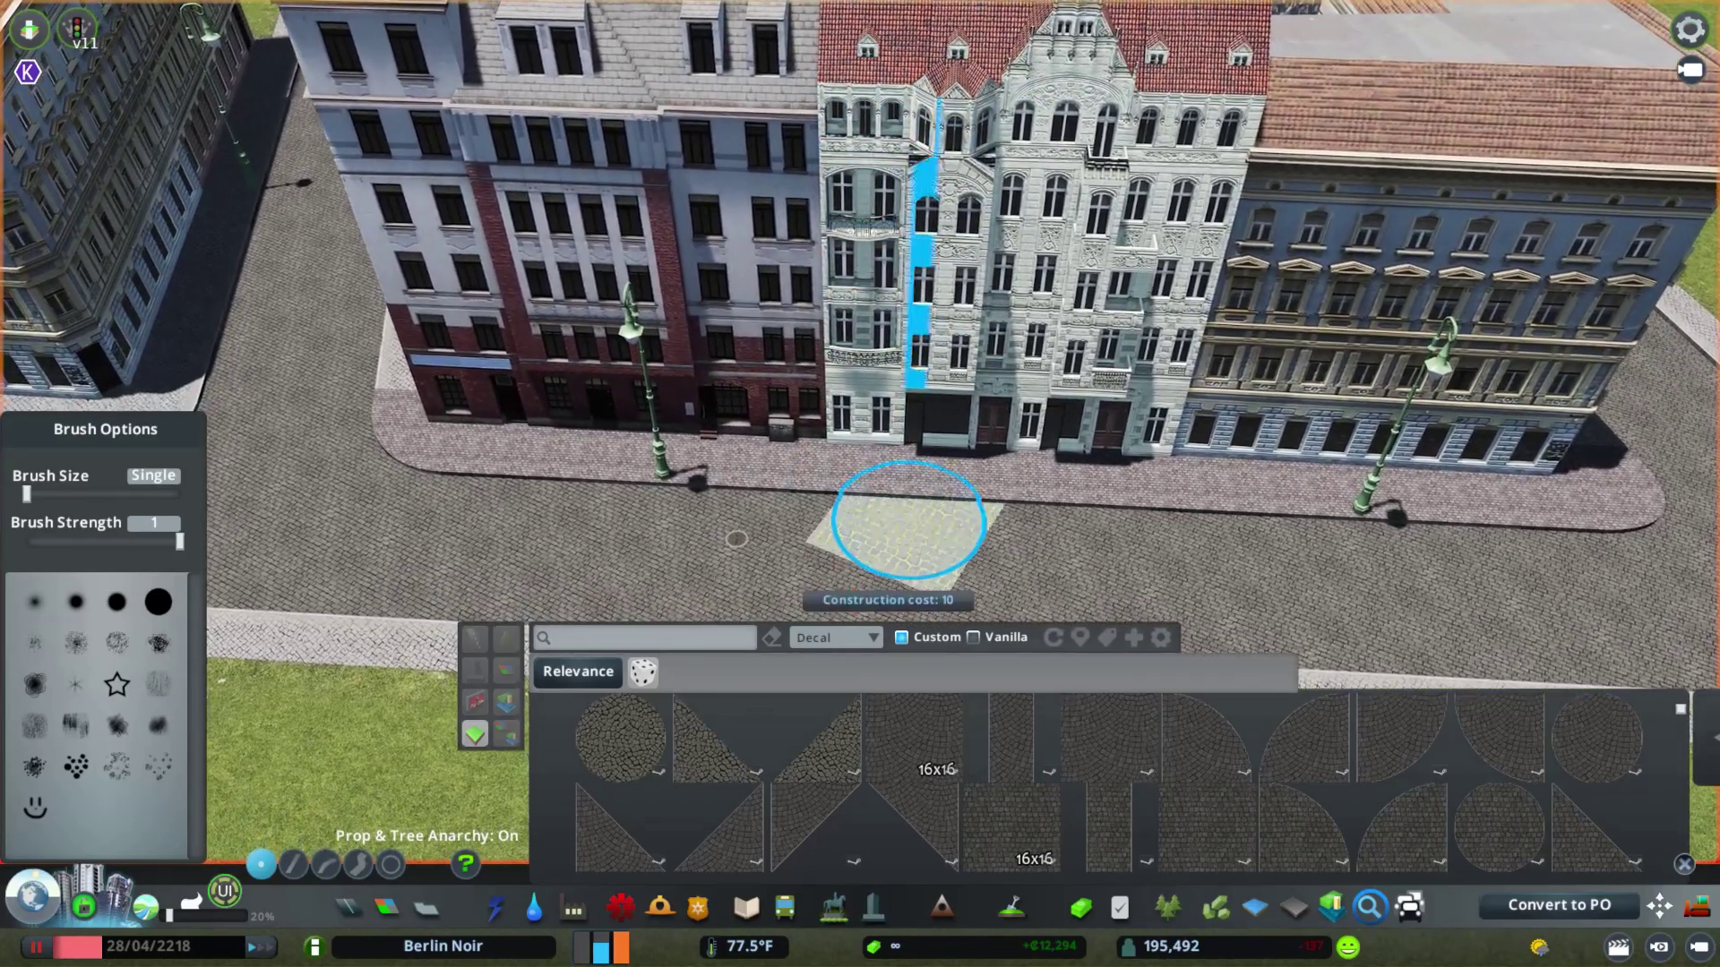
left_click_drag(911, 537, 1011, 820)
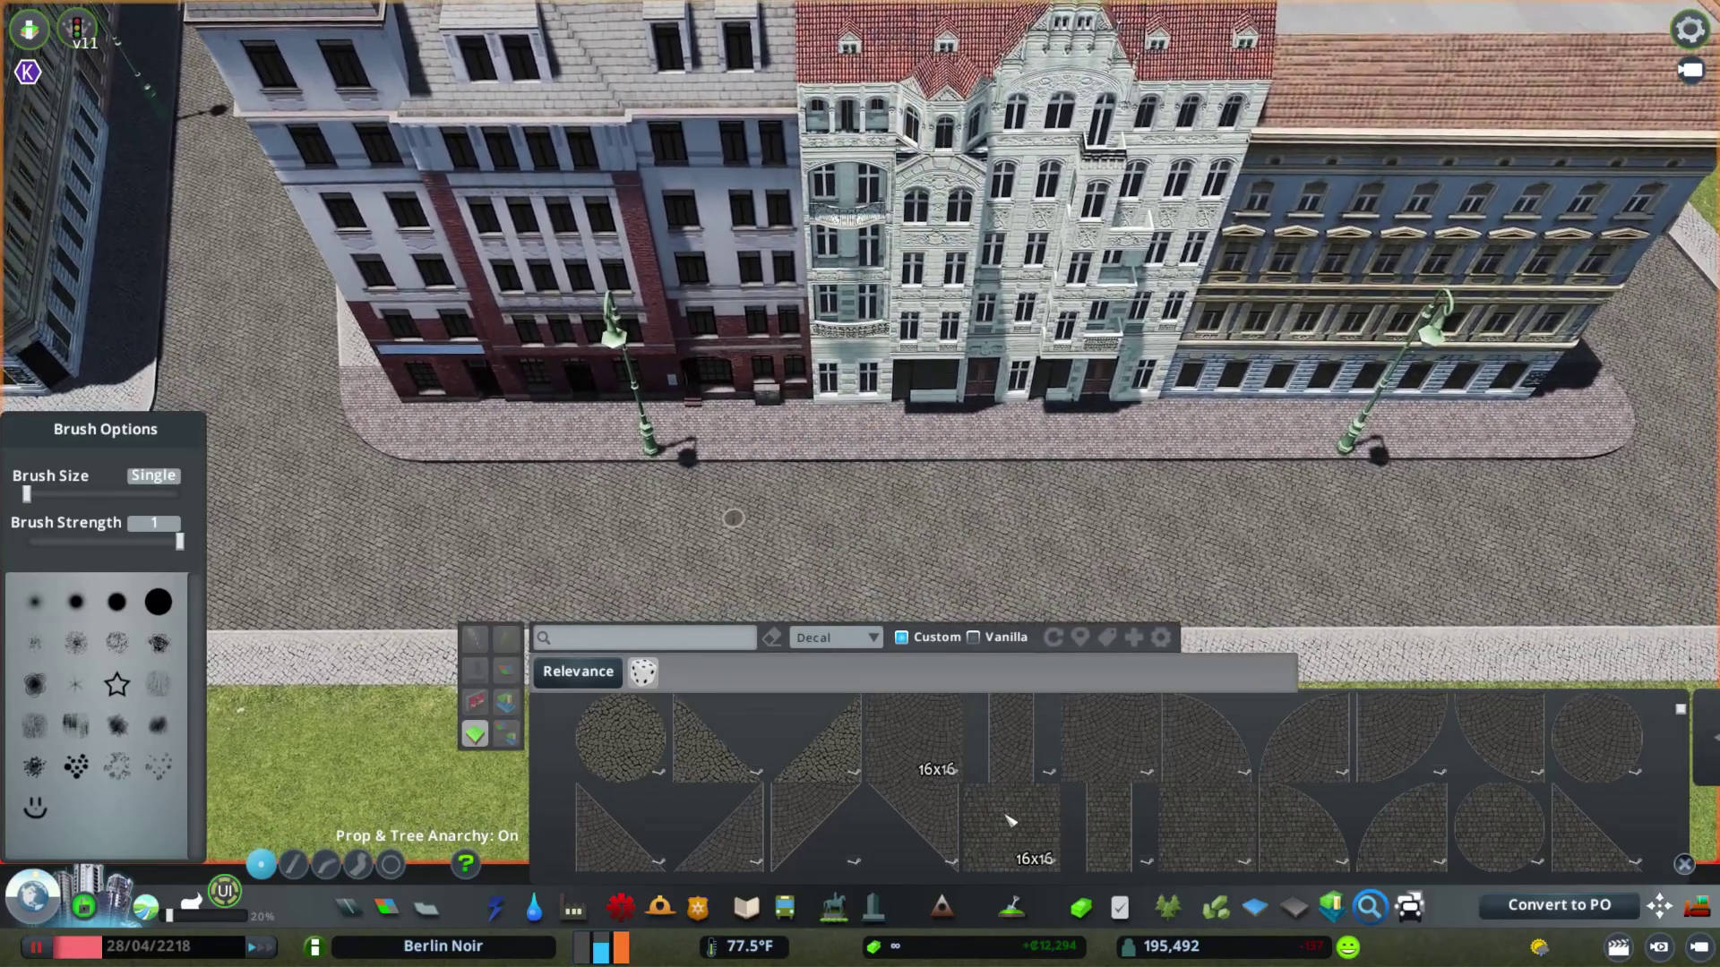
left_click(1010, 820)
key("s")
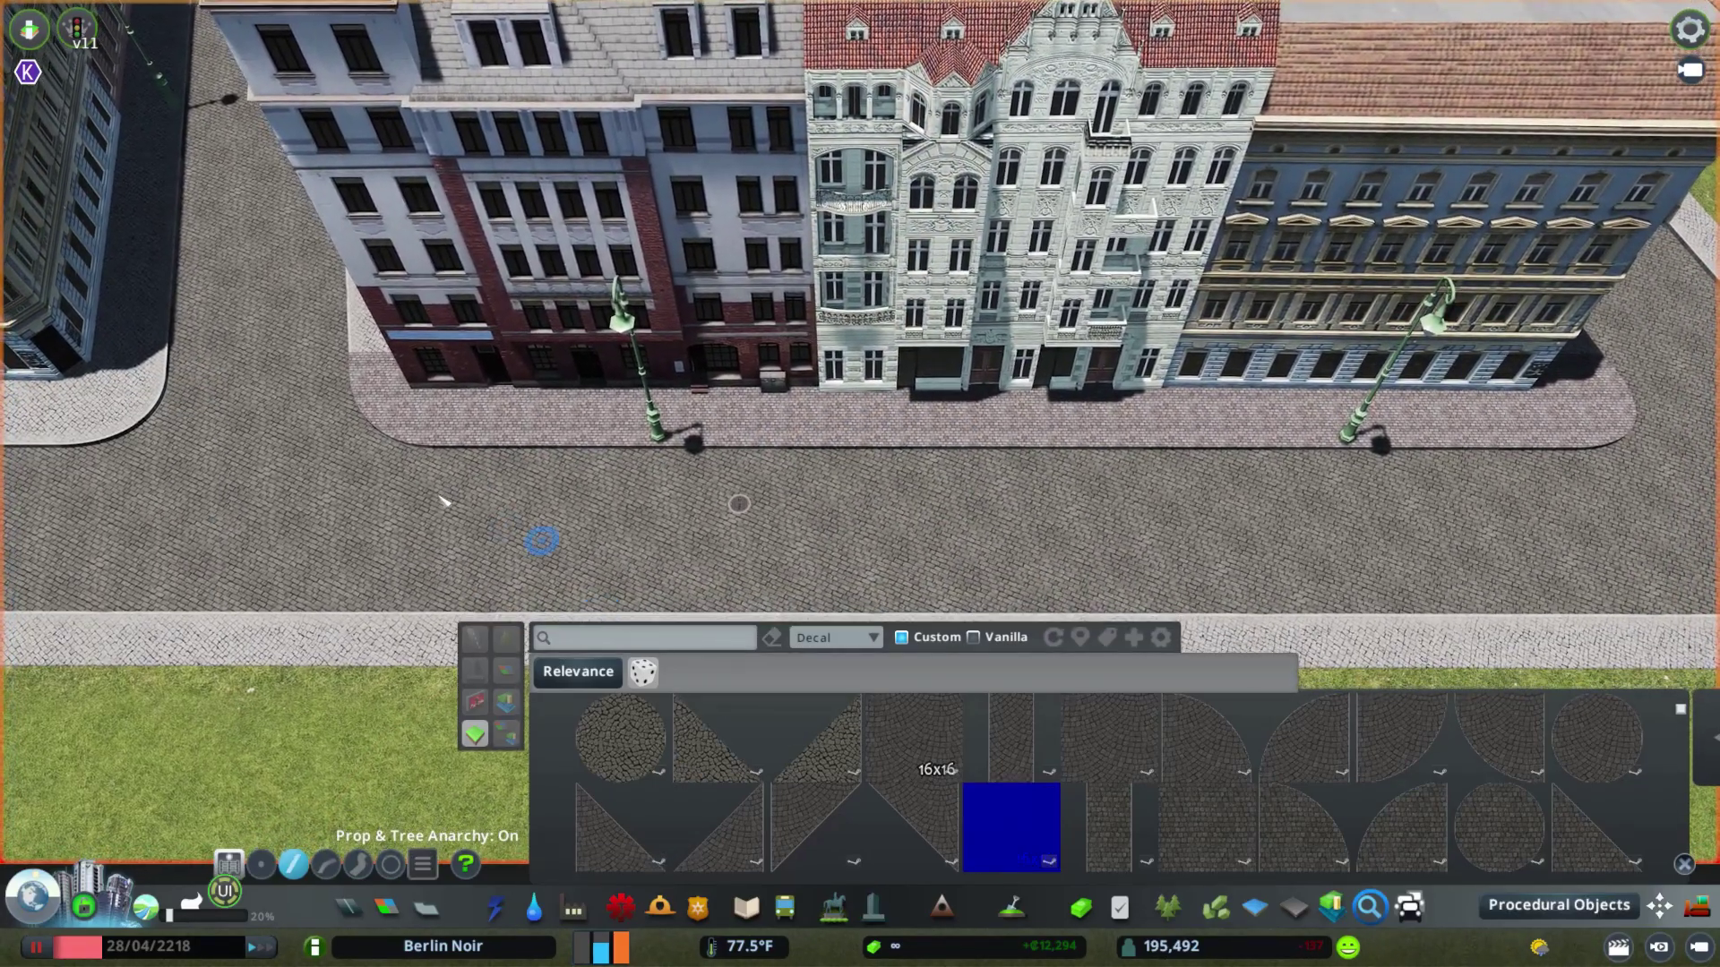
left_click(458, 517)
key("d")
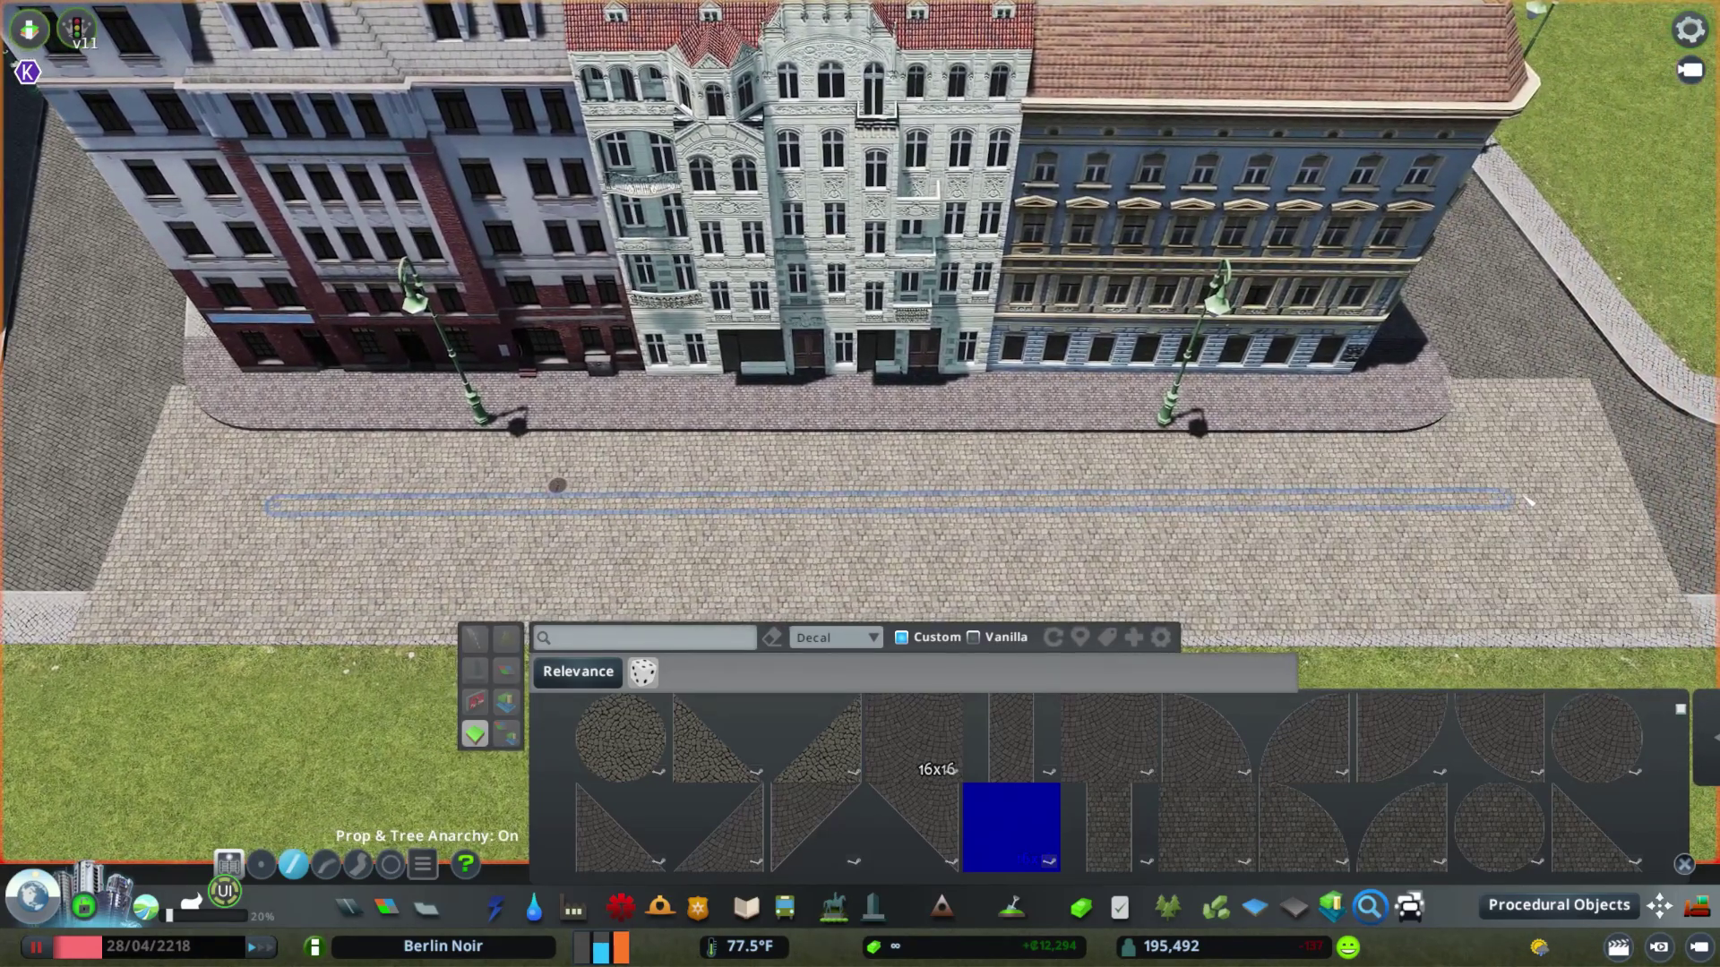
left_click(1528, 501)
- Select the five road decals with Move It and convert them to Procedural Objects
key("m")
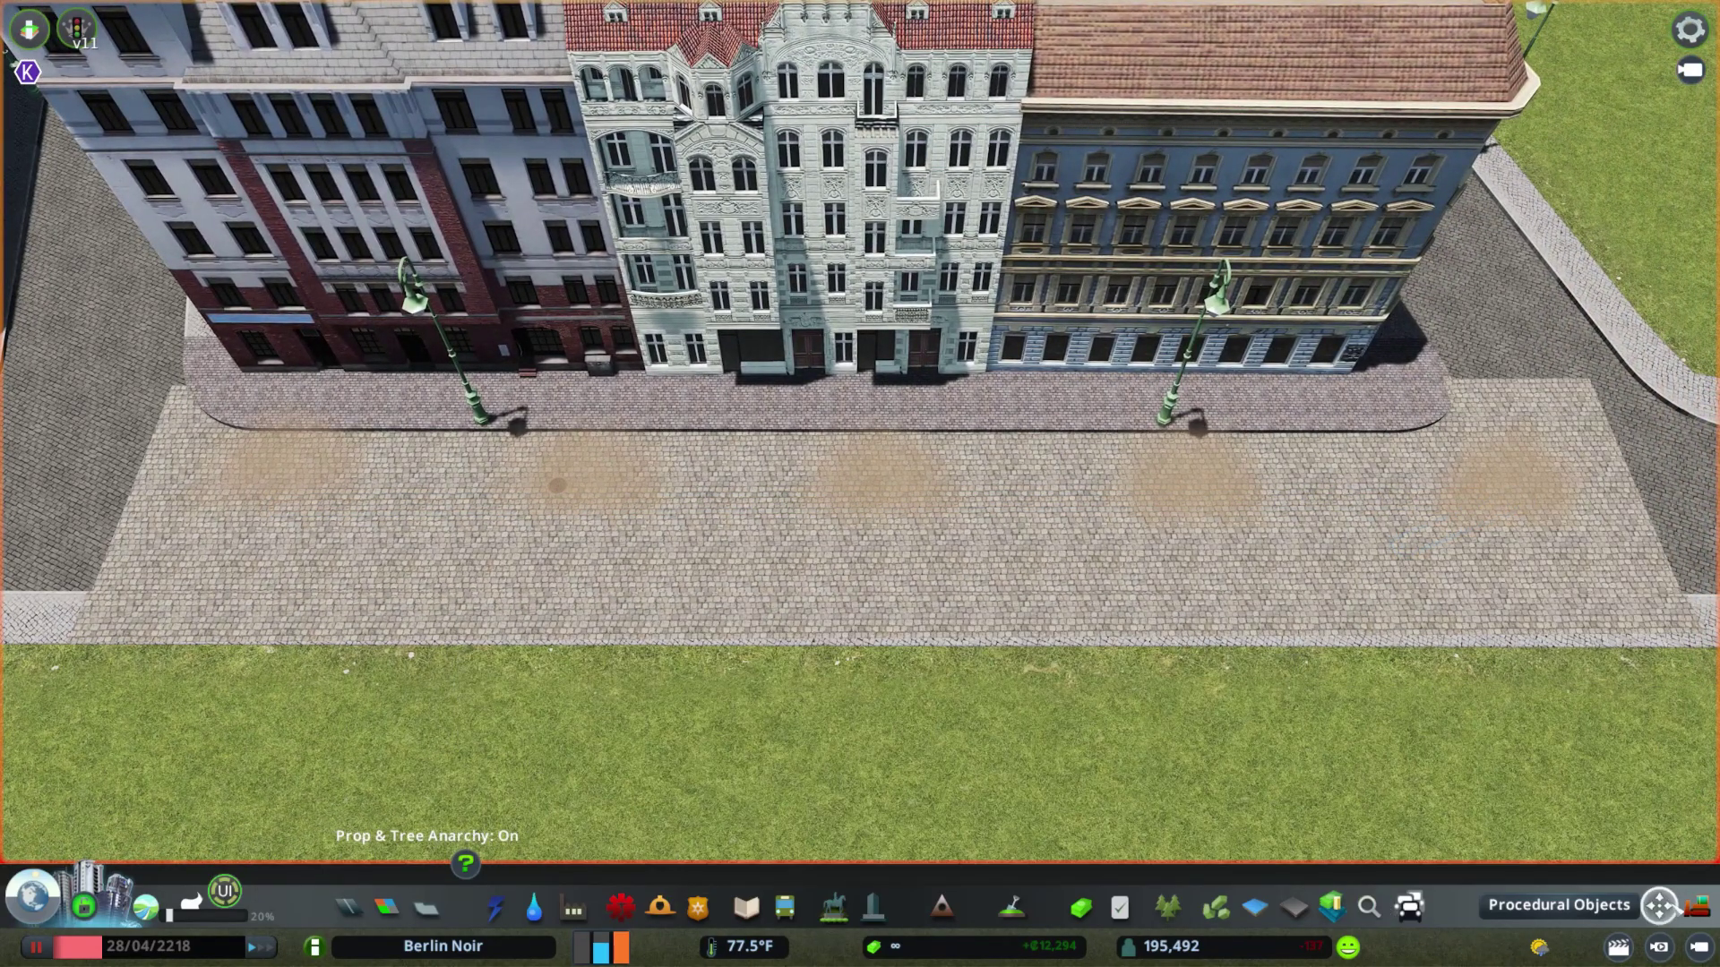
left_click_drag(326, 490, 1537, 557)
left_click(1620, 755)
left_click(1534, 639)
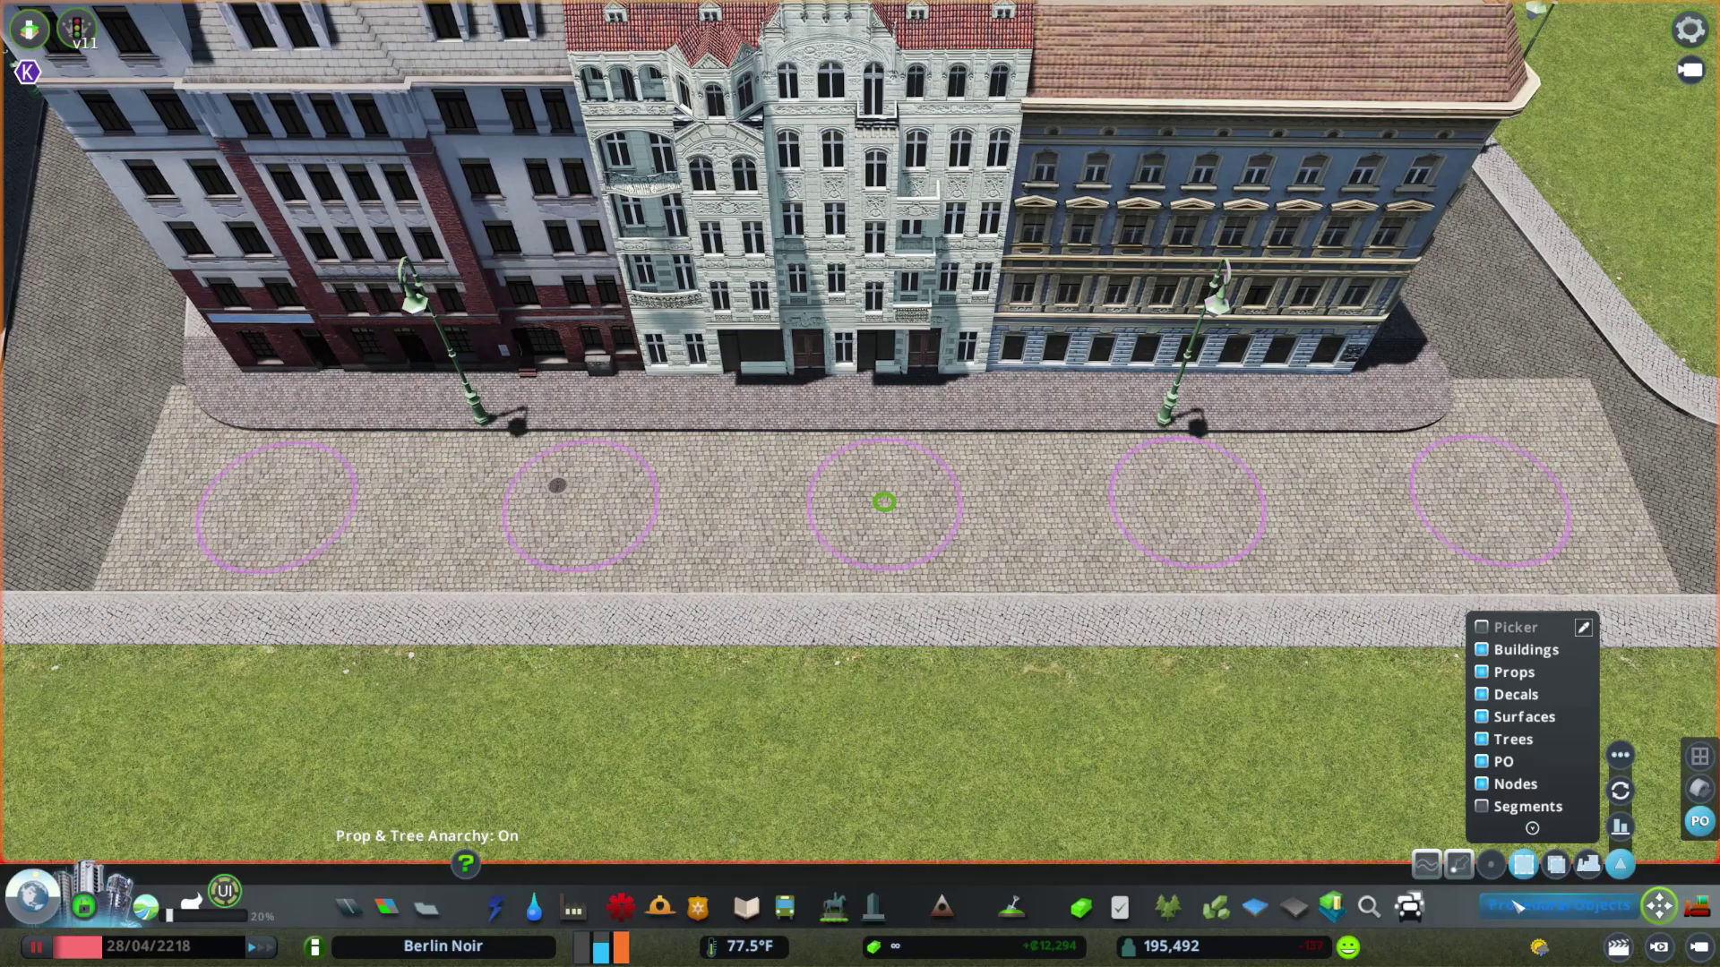
- Tint the five selected road decals a darker gray in Procedural Objects and close the tool to view the street
left_click(1520, 906)
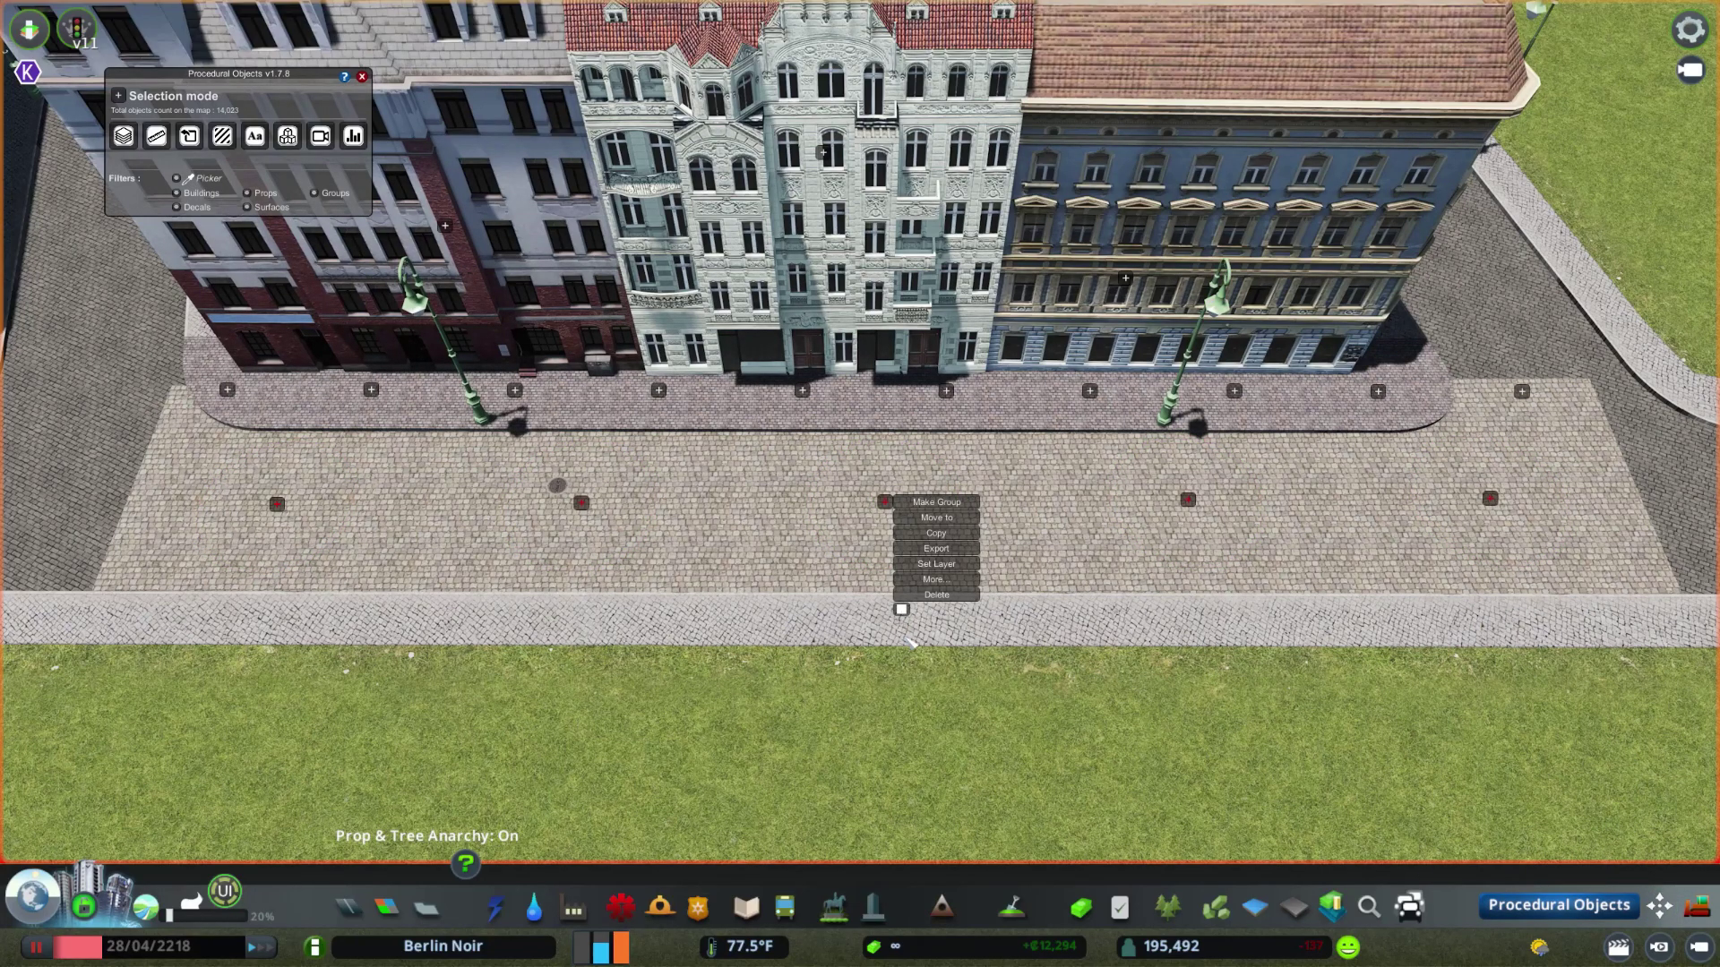
left_click(902, 610)
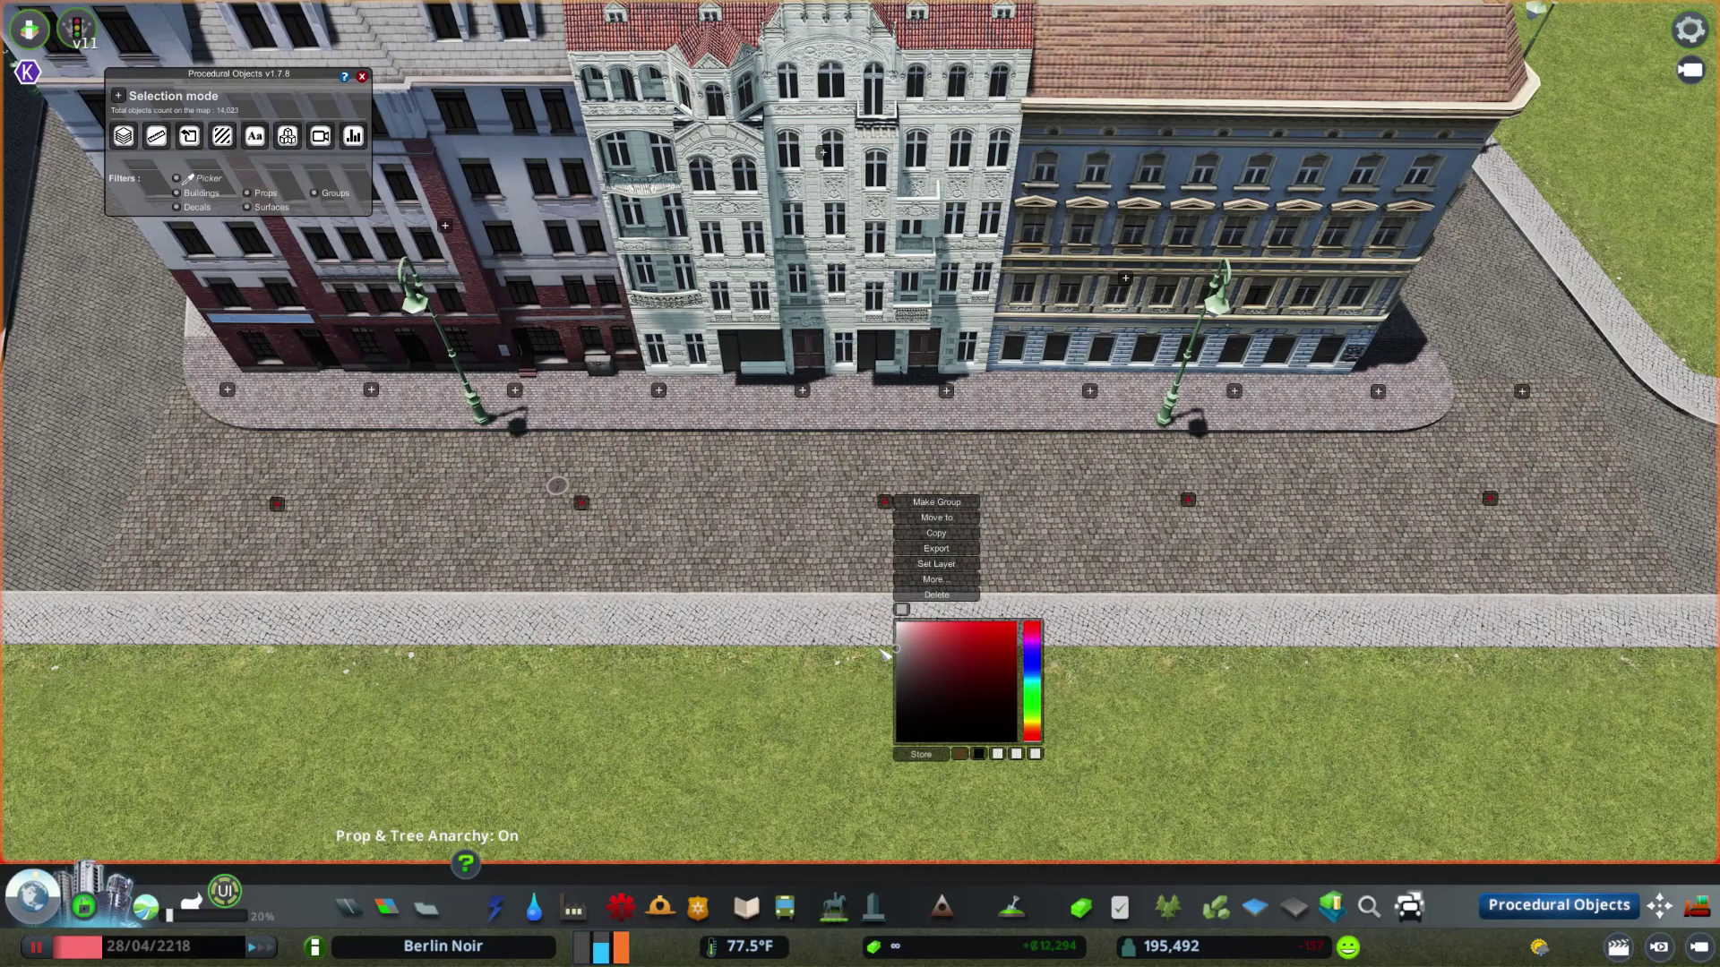
left_click(703, 665)
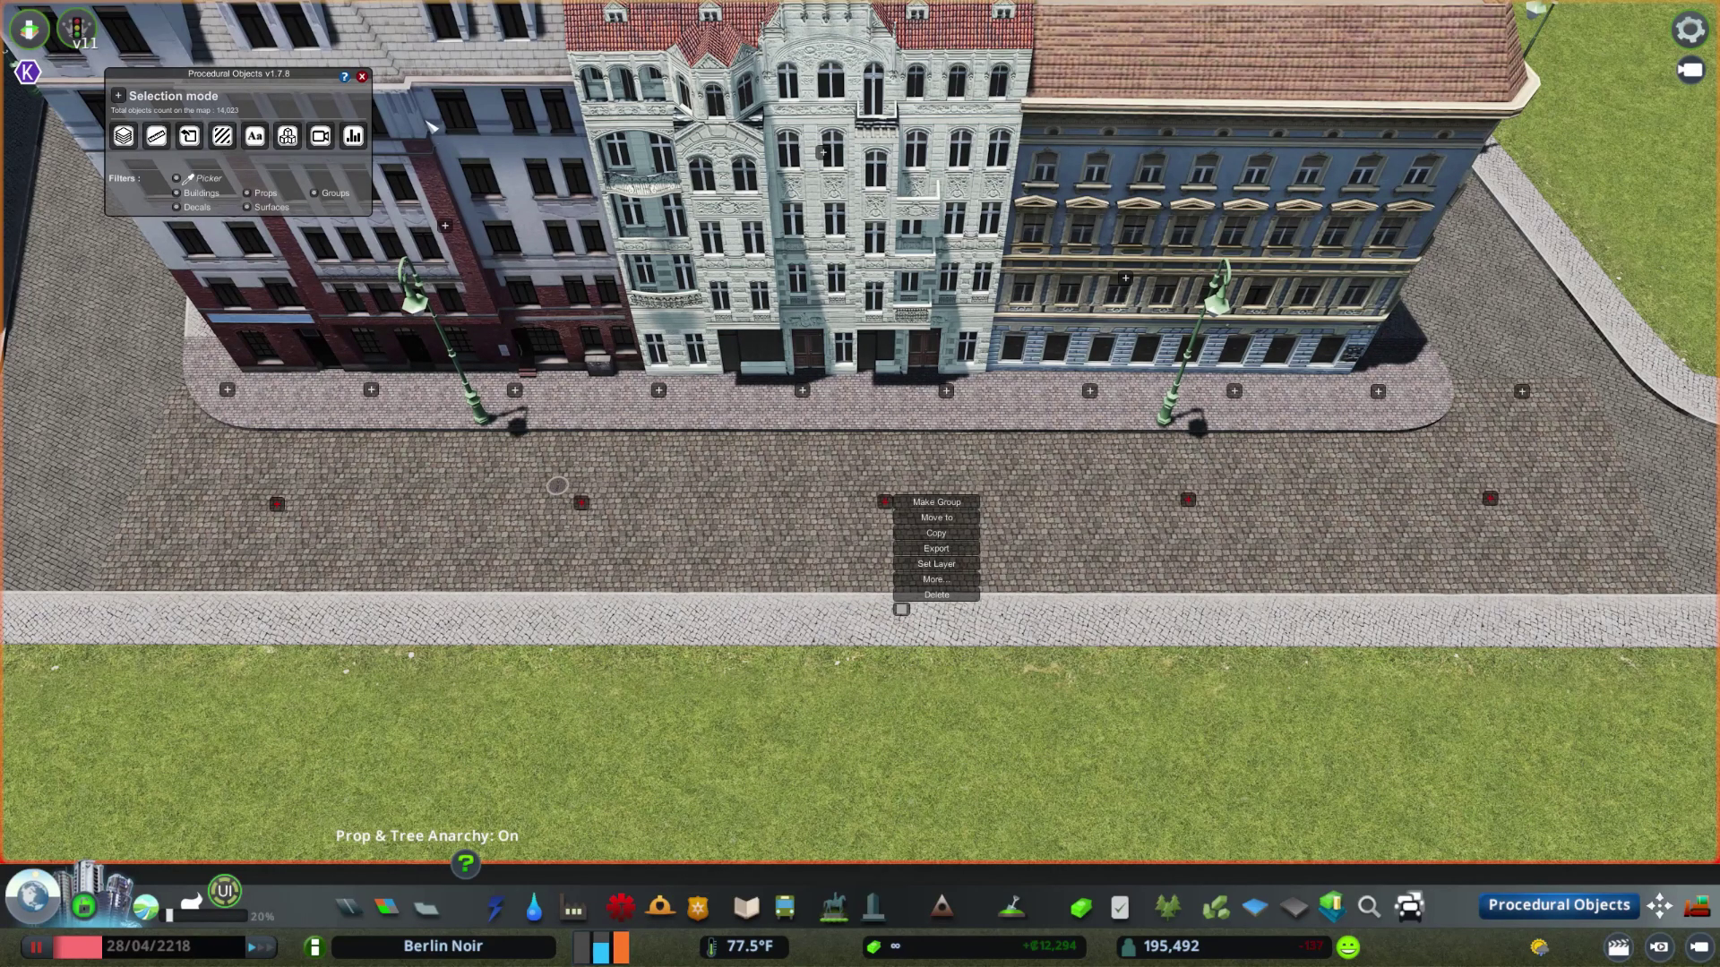
left_click(362, 78)
scroll(905, 477, "down", 3)
left_click_drag(1252, 653, 1137, 718)
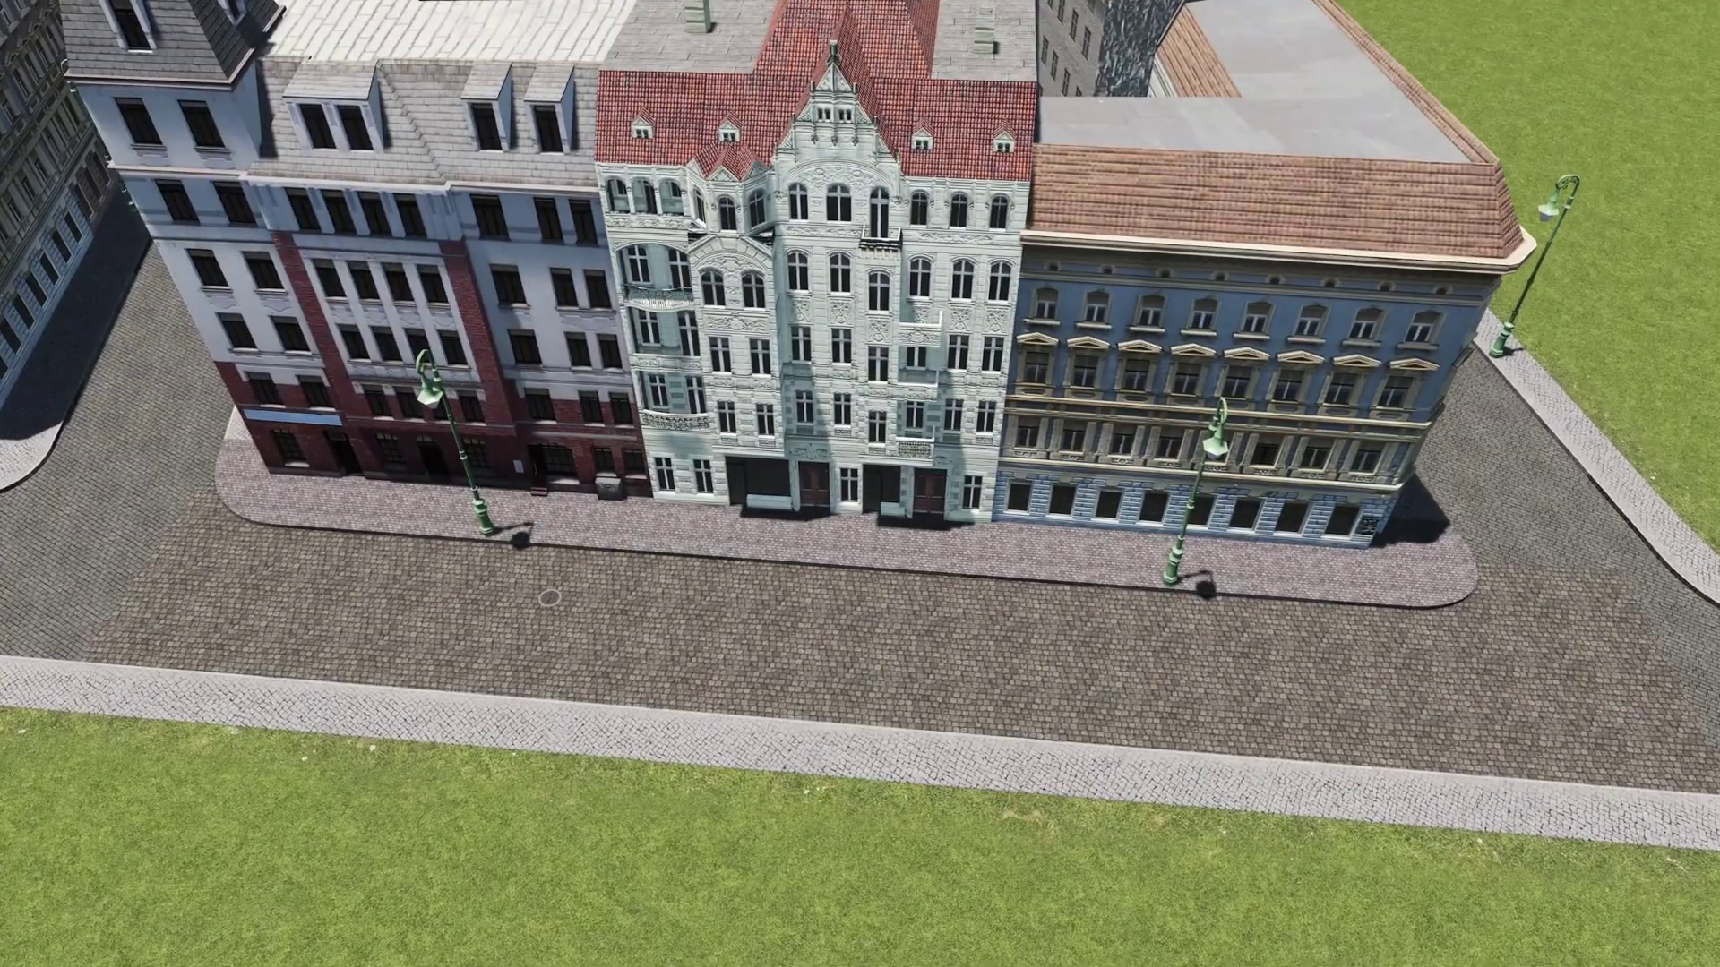